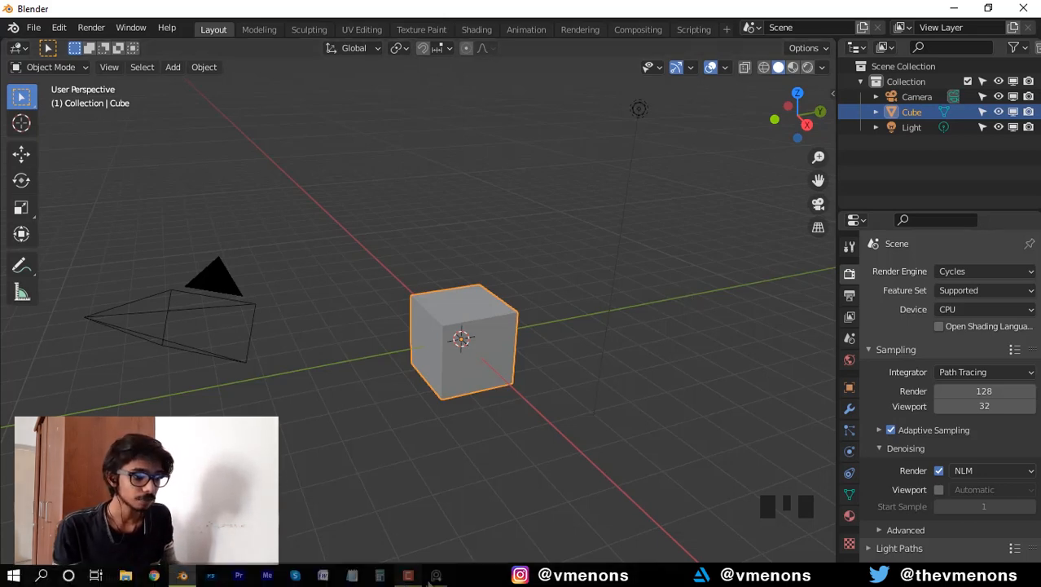
# Open the reference image board and examine the perfume bottle photos, including the N°5 front view and the pink bottle, before returning to Blender.
pyautogui.click(436, 575)
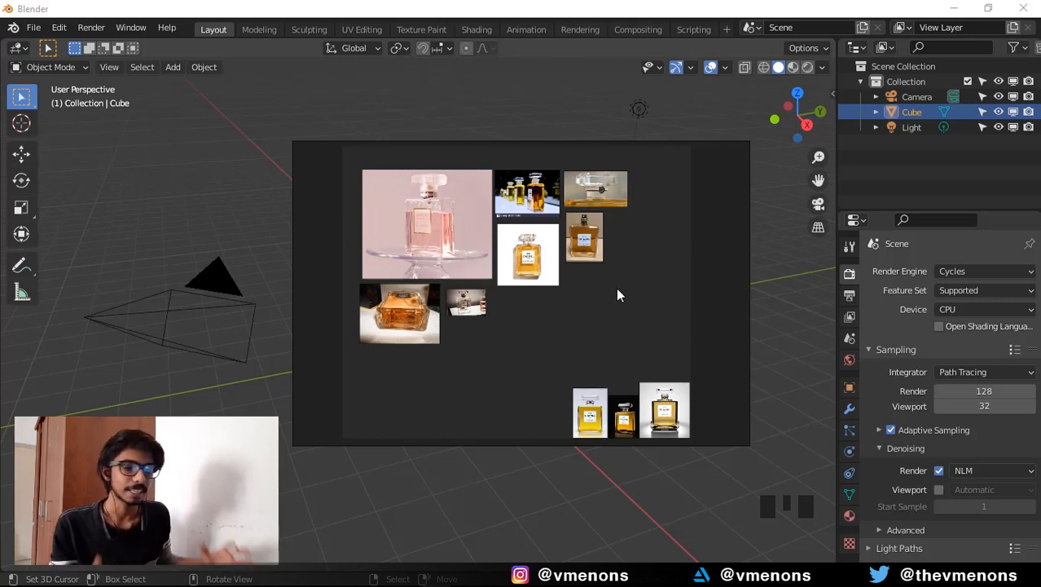
pyautogui.scroll(6, 534, 267)
pyautogui.scroll(8, 537, 229)
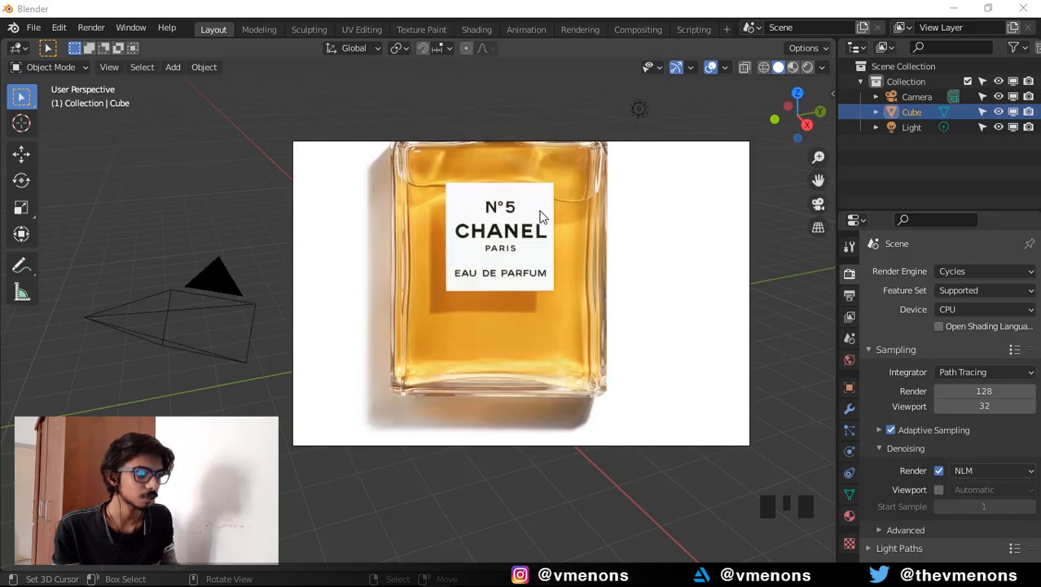
pyautogui.scroll(-3, 603, 277)
pyautogui.moveTo(606, 265); pyautogui.dragTo(722, 380, button='middle')
pyautogui.scroll(-5, 554, 290)
pyautogui.moveTo(409, 244); pyautogui.dragTo(561, 309, button='middle')
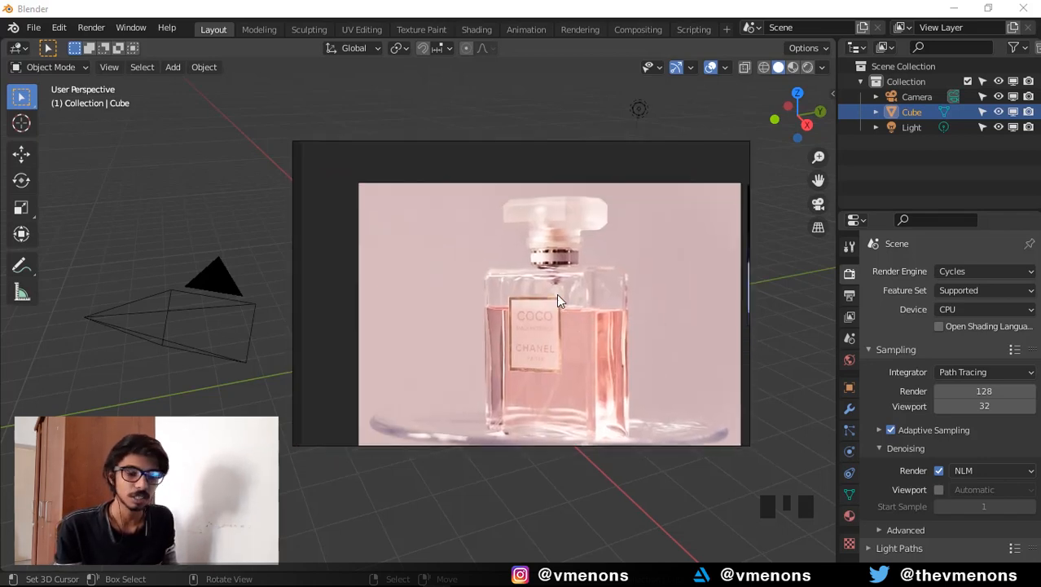
pyautogui.scroll(-6, 557, 293)
pyautogui.moveTo(533, 240); pyautogui.dragTo(440, 222, button='middle')
pyautogui.scroll(3, 581, 300)
pyautogui.moveTo(581, 300); pyautogui.dragTo(613, 284, button='middle')
pyautogui.scroll(-1, 639, 295)
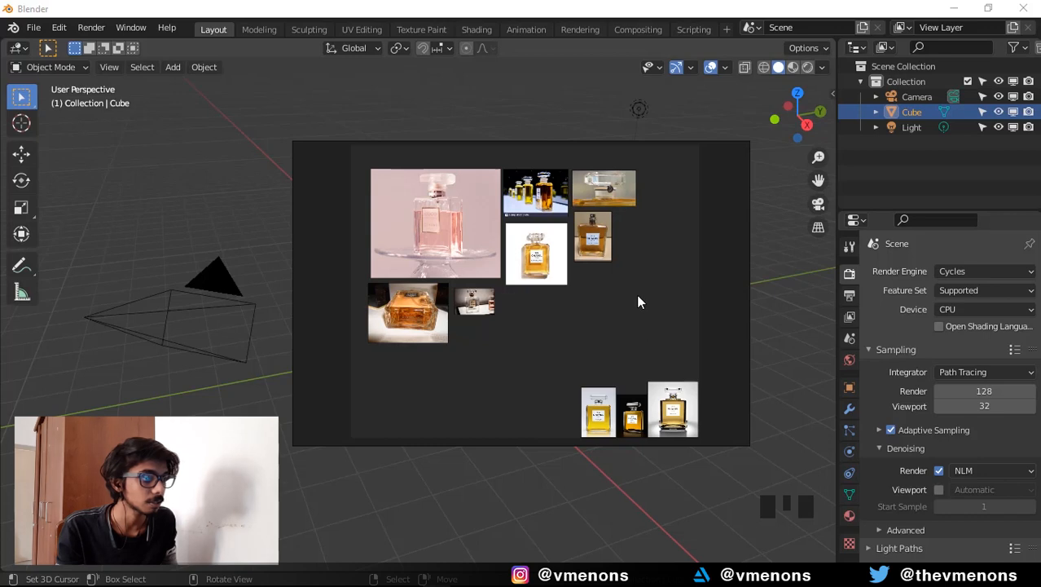
pyautogui.moveTo(640, 297); pyautogui.dragTo(624, 297, button='middle')
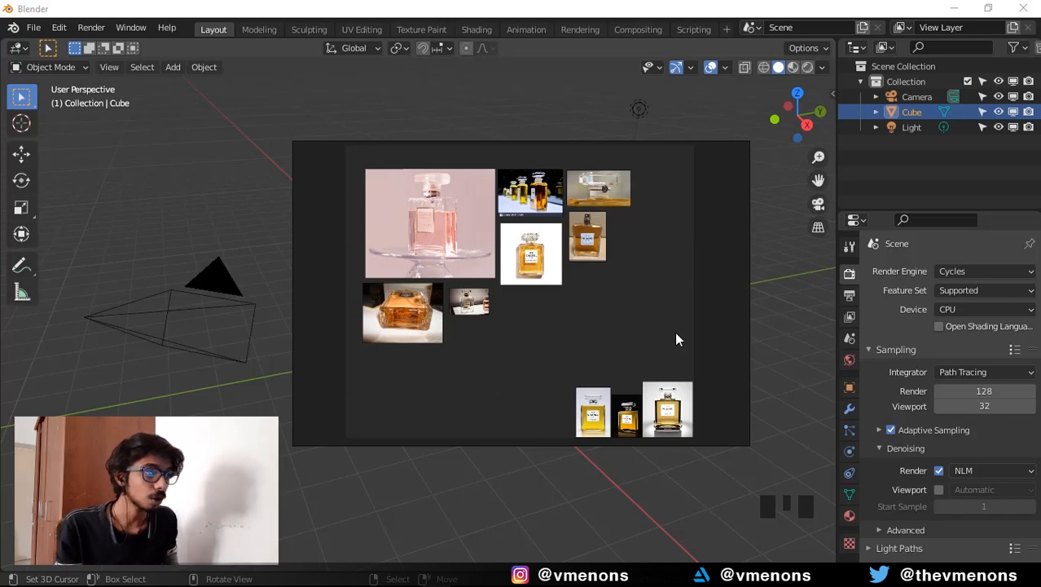
pyautogui.moveTo(674, 332); pyautogui.dragTo(651, 294, button='middle')
pyautogui.click(551, 5)
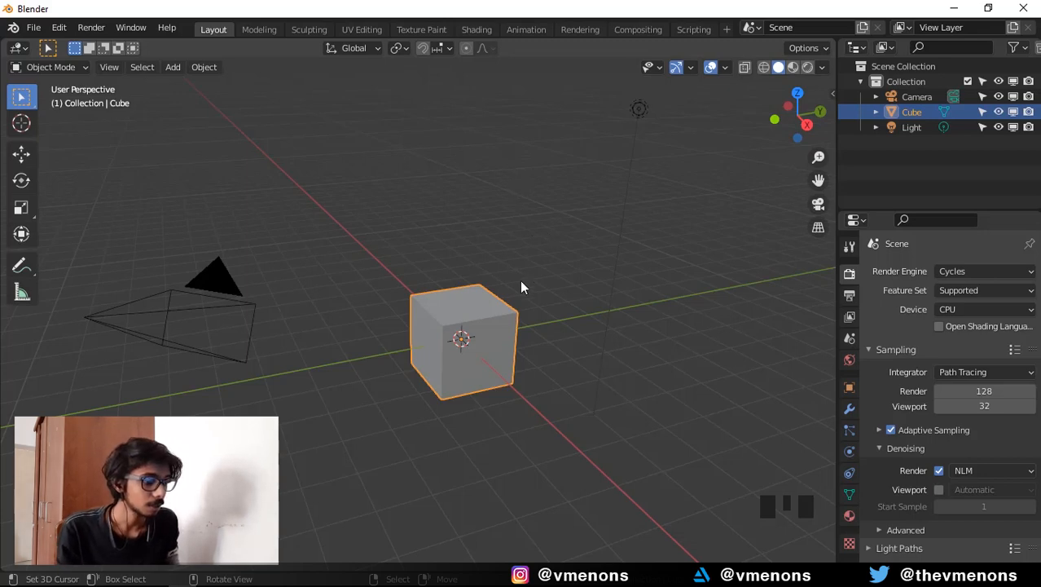
# Reopen the reference board to inspect the front-view N°5 bottle on the white background, and switch back to Blender.
pyautogui.click(436, 575)
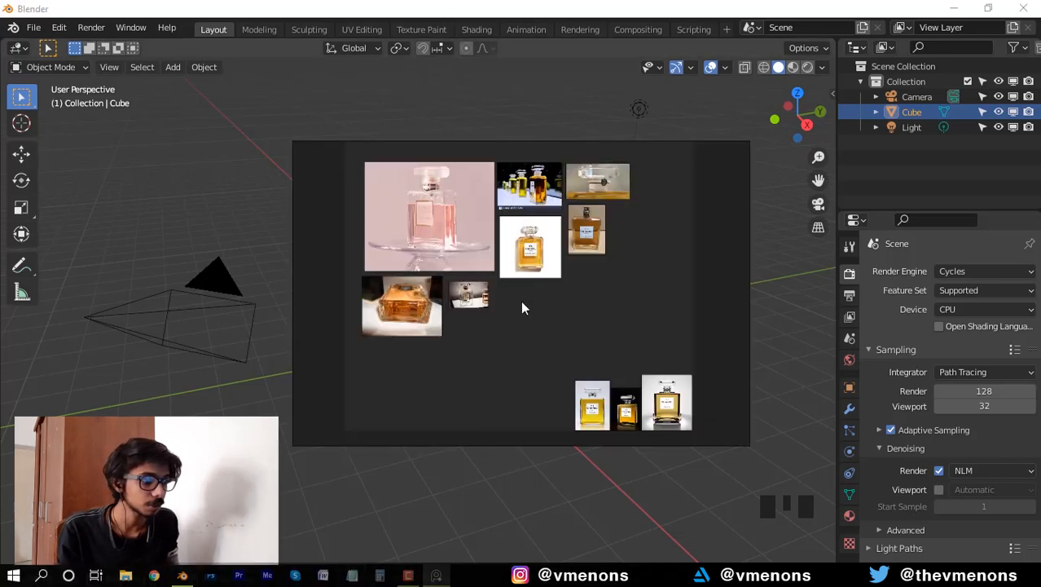
pyautogui.scroll(5, 521, 300)
pyautogui.scroll(6, 446, 303)
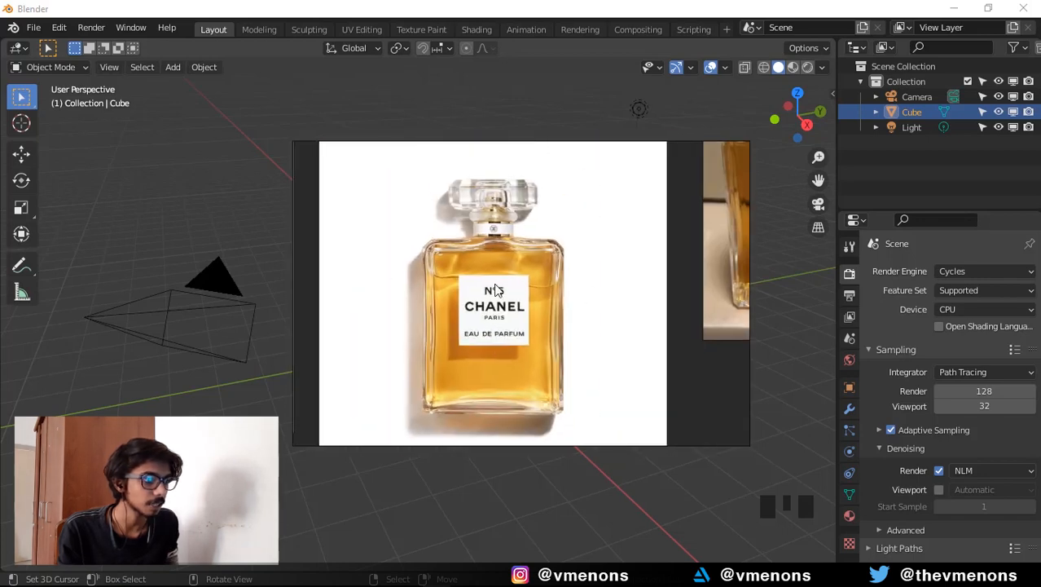
pyautogui.scroll(-8, 495, 290)
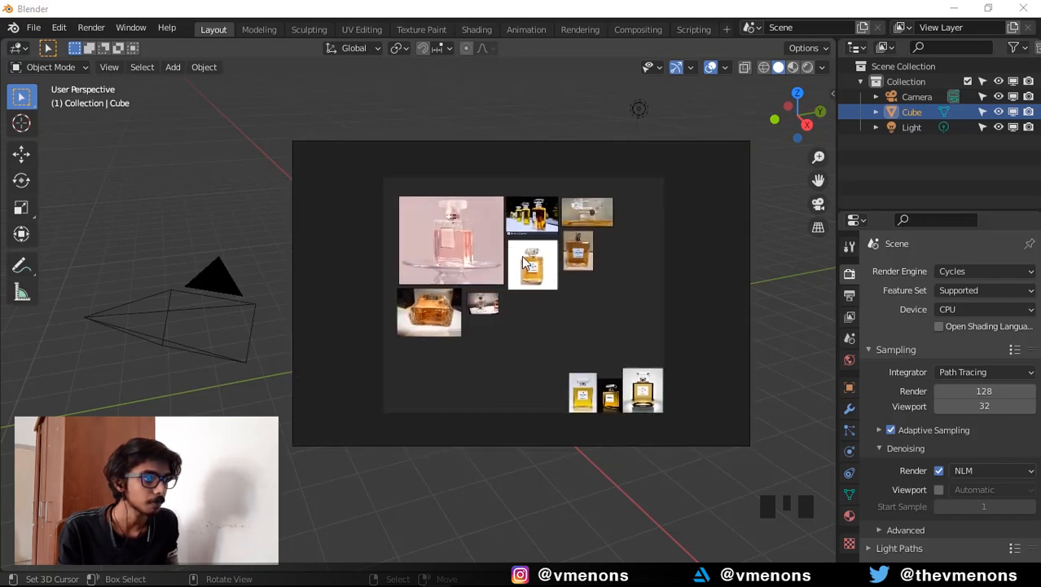
pyautogui.scroll(3, 525, 262)
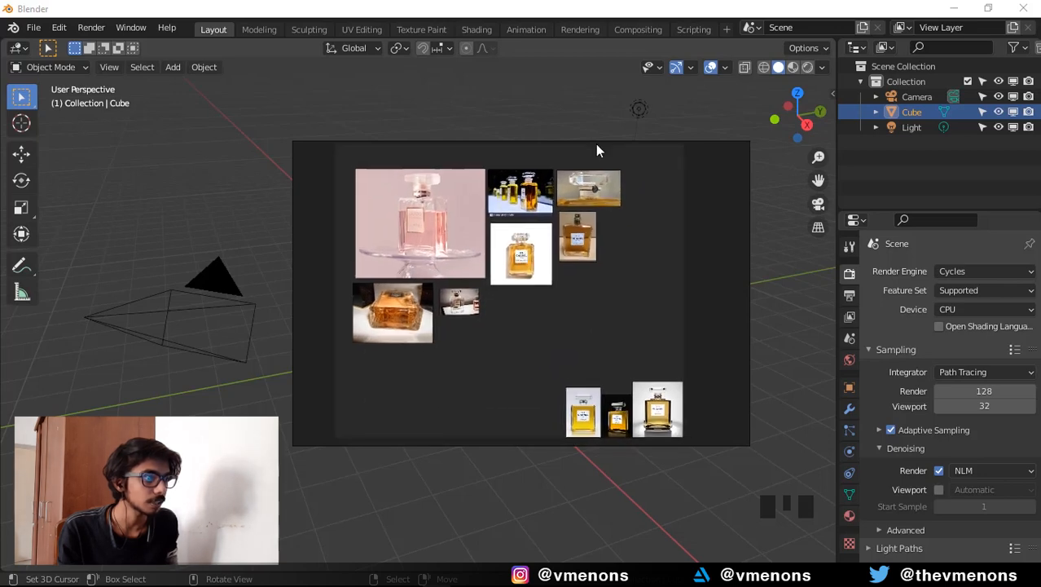
pyautogui.click(619, 4)
# Delete all the default objects from the scene: camera, cube and light.
pyautogui.press('a')
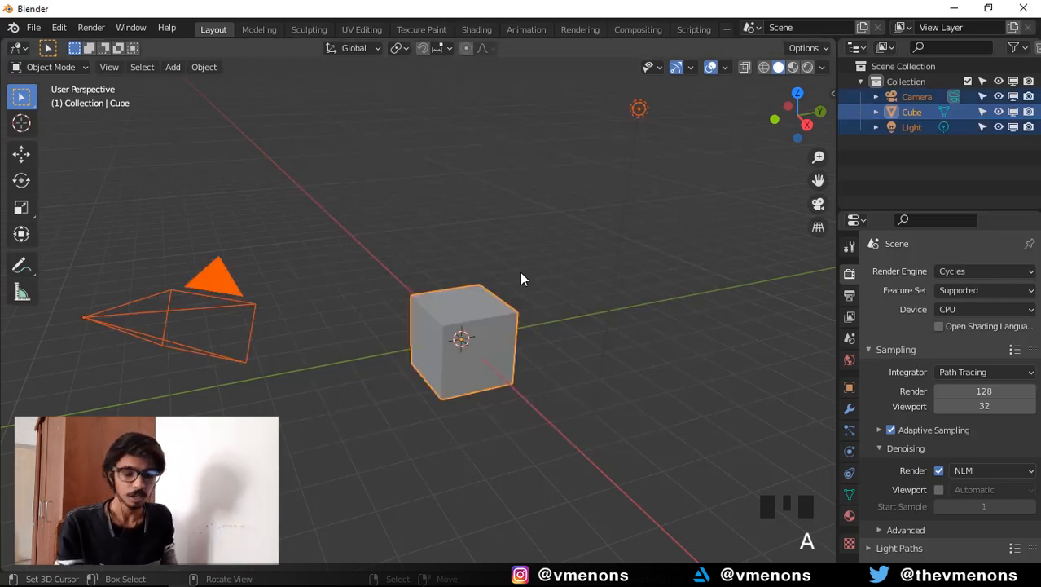
pyautogui.press('x')
pyautogui.click(523, 274)
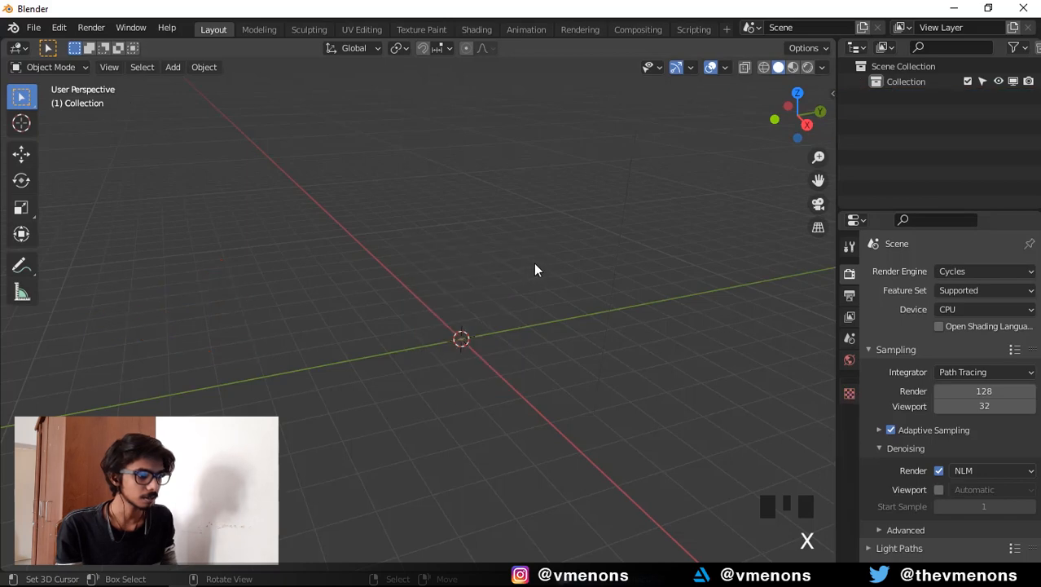
# In front view, add "ref front.jpg" from D:\Imaging\B3D\5. Chanel perfume mockup as a reference image.
pyautogui.press('KP_1')
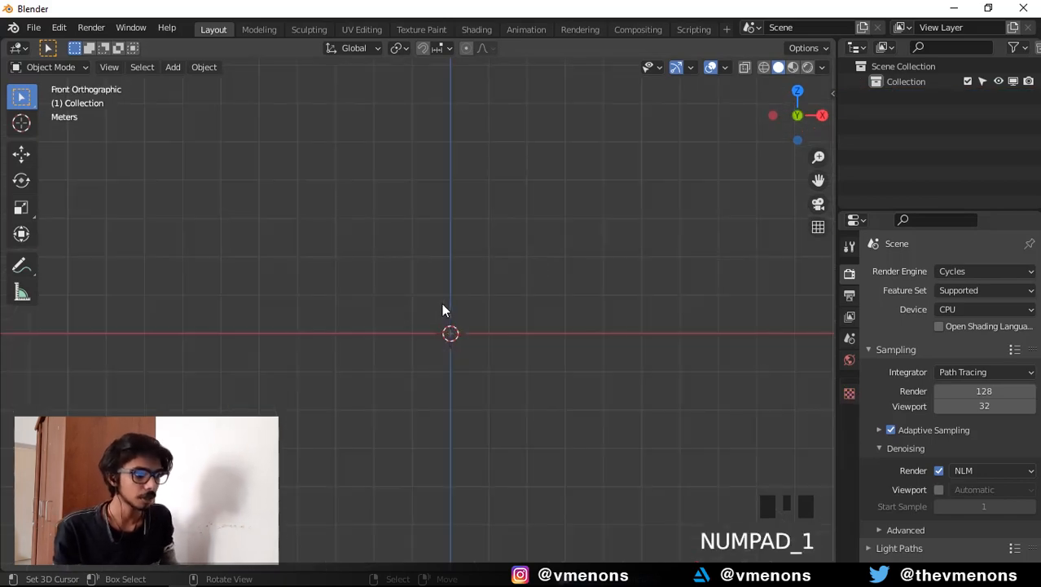
pyautogui.keyDown('shift'); pyautogui.moveTo(430, 271); pyautogui.dragTo(425, 255, button='middle'); pyautogui.keyUp('shift')
pyautogui.hotkey('shift', 'a')
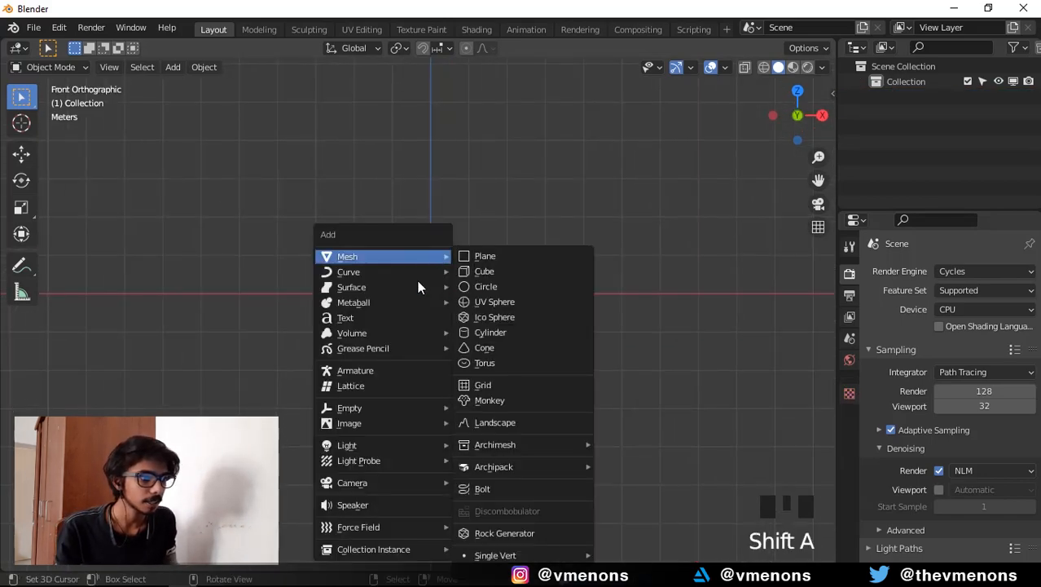
pyautogui.moveTo(377, 426)
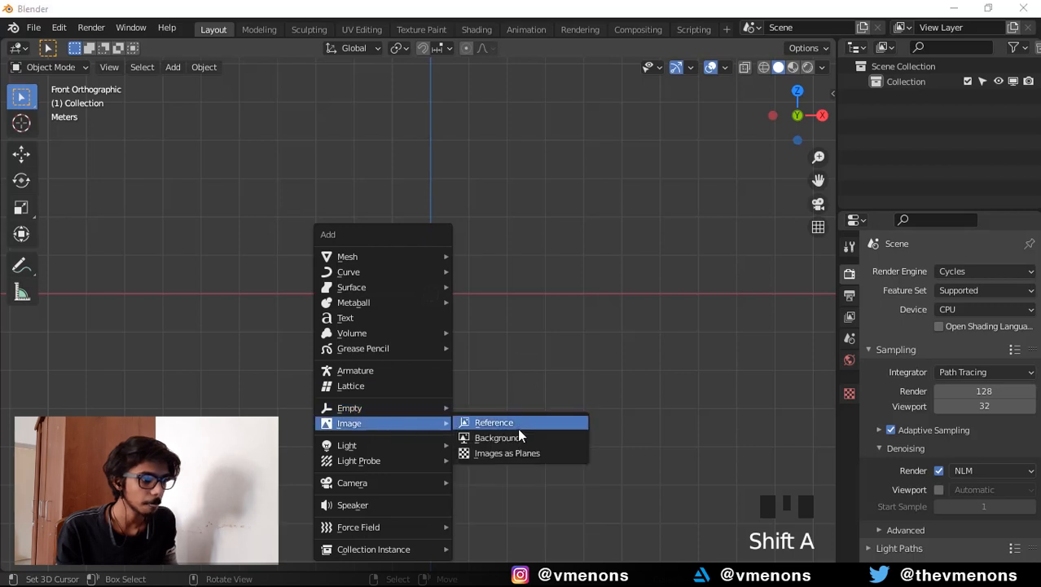
pyautogui.click(517, 426)
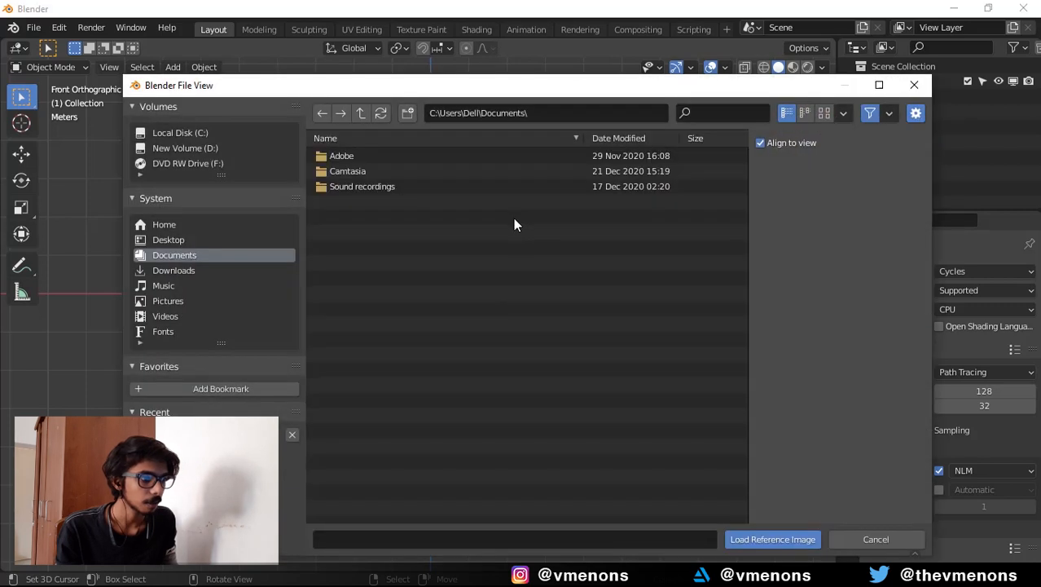
pyautogui.click(179, 149)
pyautogui.doubleClick(357, 155)
pyautogui.doubleClick(355, 153)
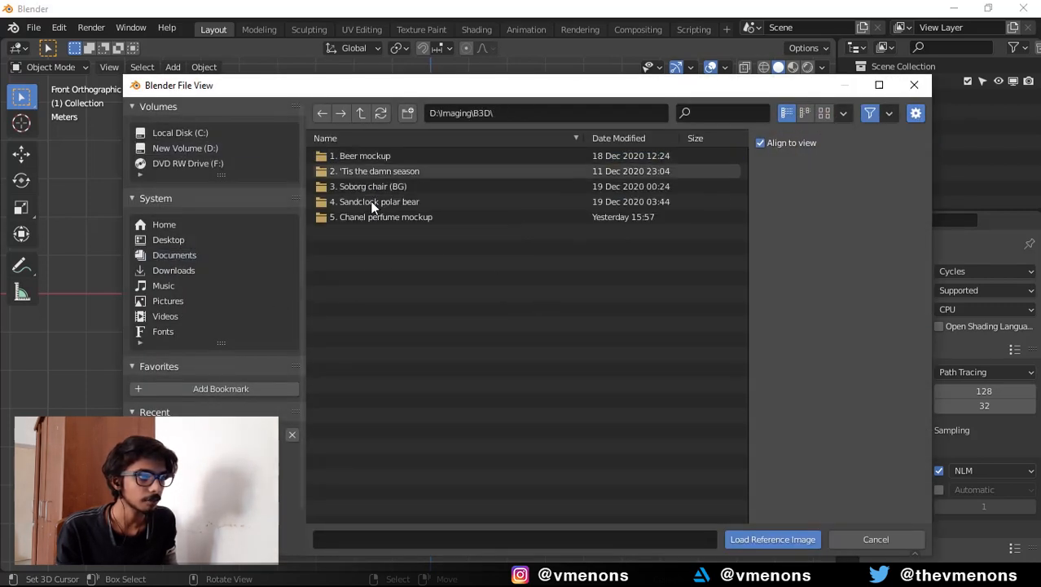
pyautogui.doubleClick(371, 217)
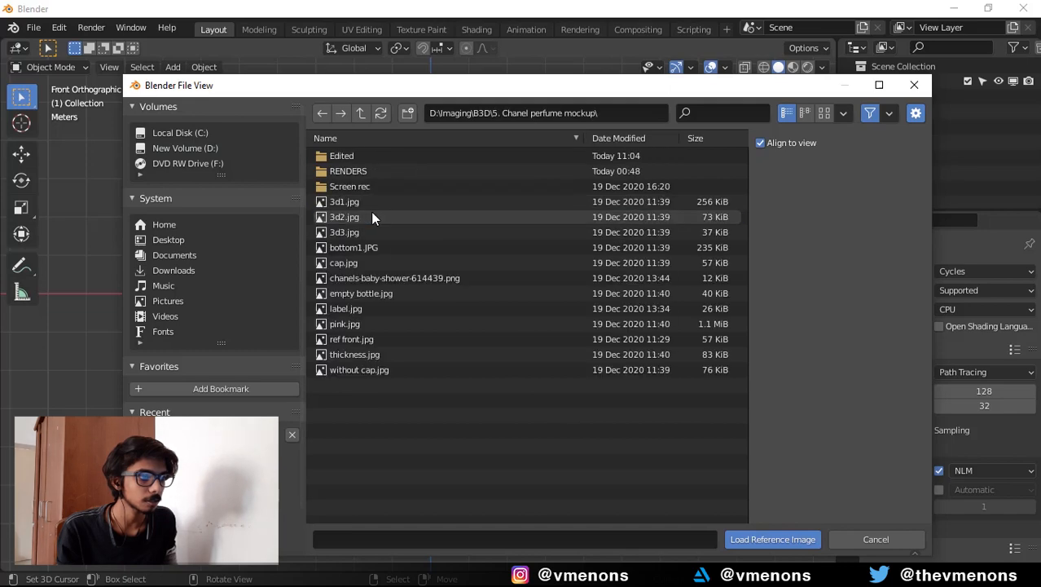
pyautogui.click(363, 339)
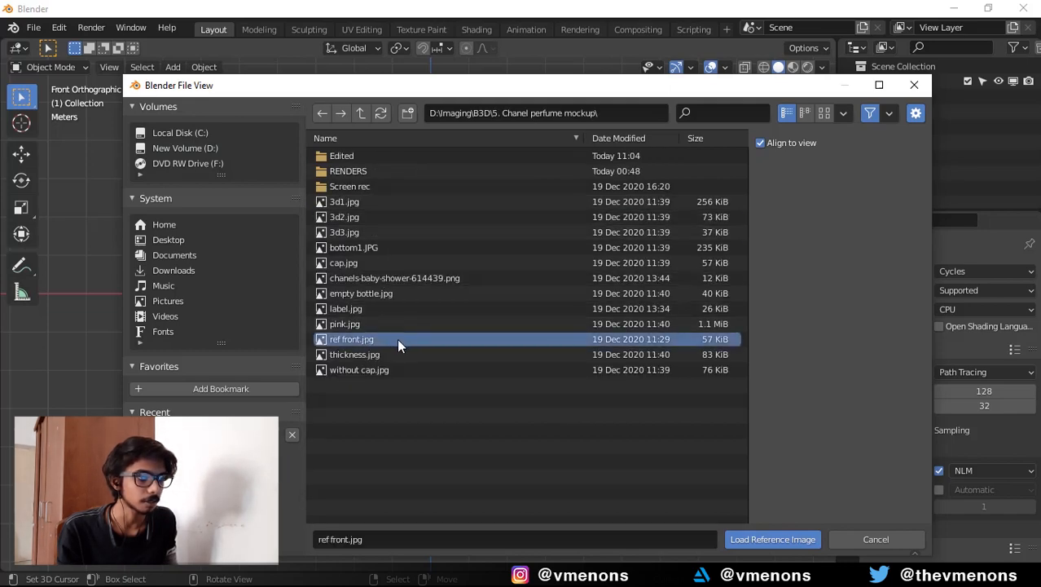
pyautogui.doubleClick(397, 338)
# Move the reference image backward along the Y axis, away from the world origin.
pyautogui.scroll(3, 521, 369)
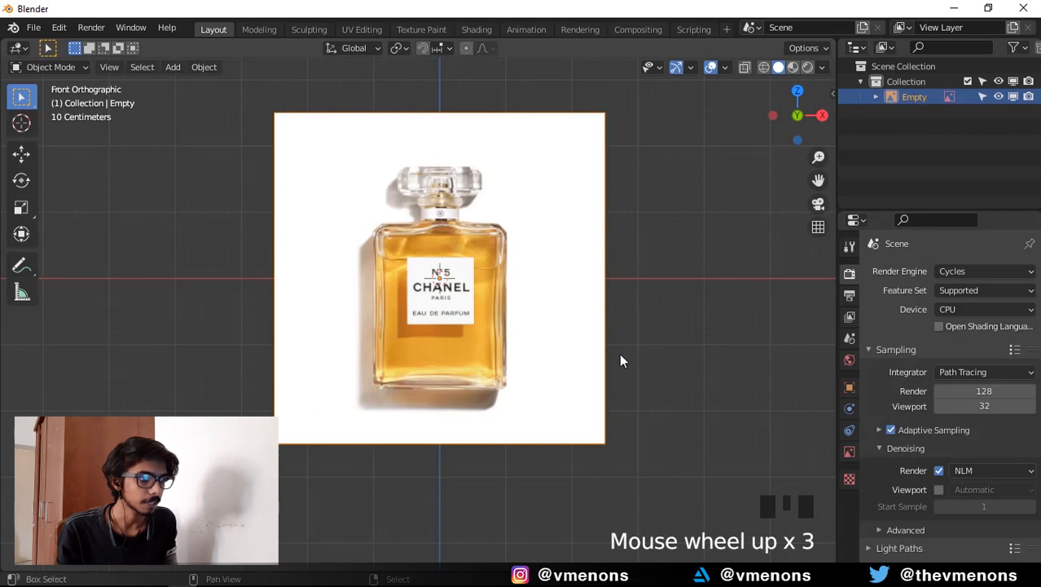
pyautogui.keyDown('shift'); pyautogui.moveTo(621, 359); pyautogui.dragTo(532, 387, button='middle'); pyautogui.keyUp('shift')
pyautogui.press('g')
pyautogui.press('y')
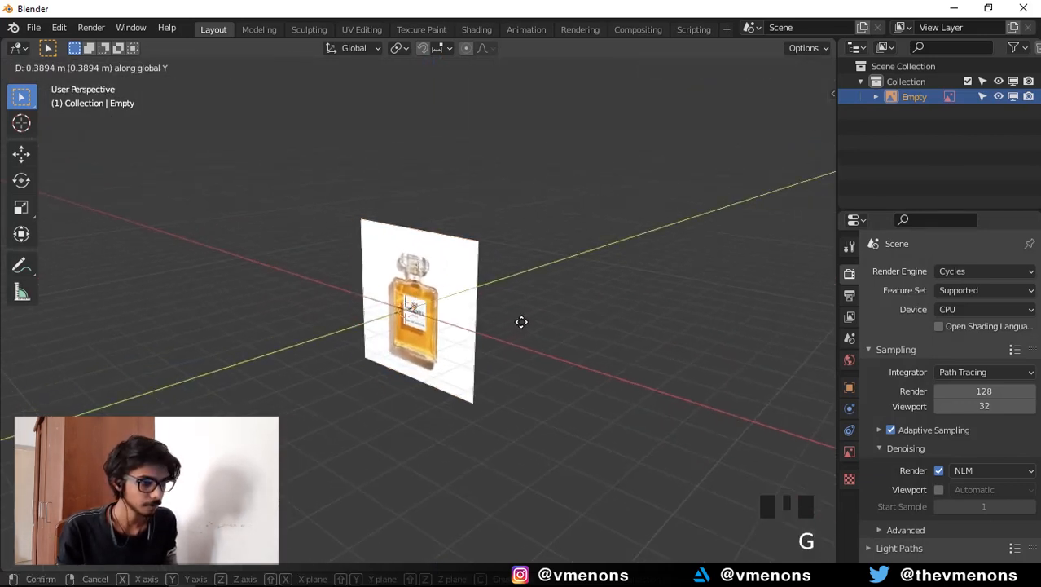
pyautogui.click(574, 293)
# Turn off Perspective display for the reference image so it shows only in orthographic views, and check it from the front and at an angle.
pyautogui.moveTo(655, 316); pyautogui.dragTo(576, 330, button='middle')
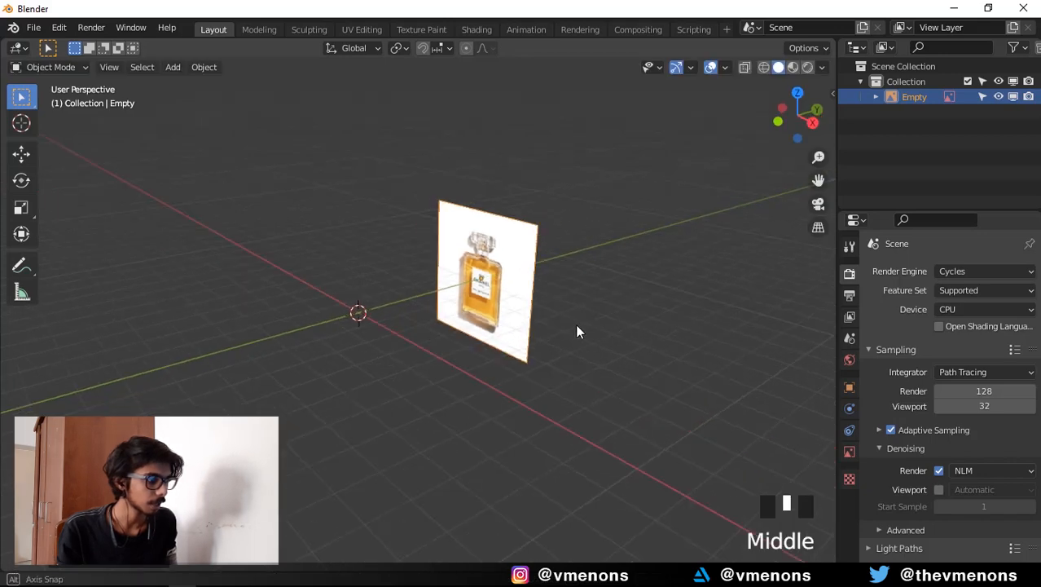
pyautogui.scroll(2, 587, 342)
pyautogui.click(849, 451)
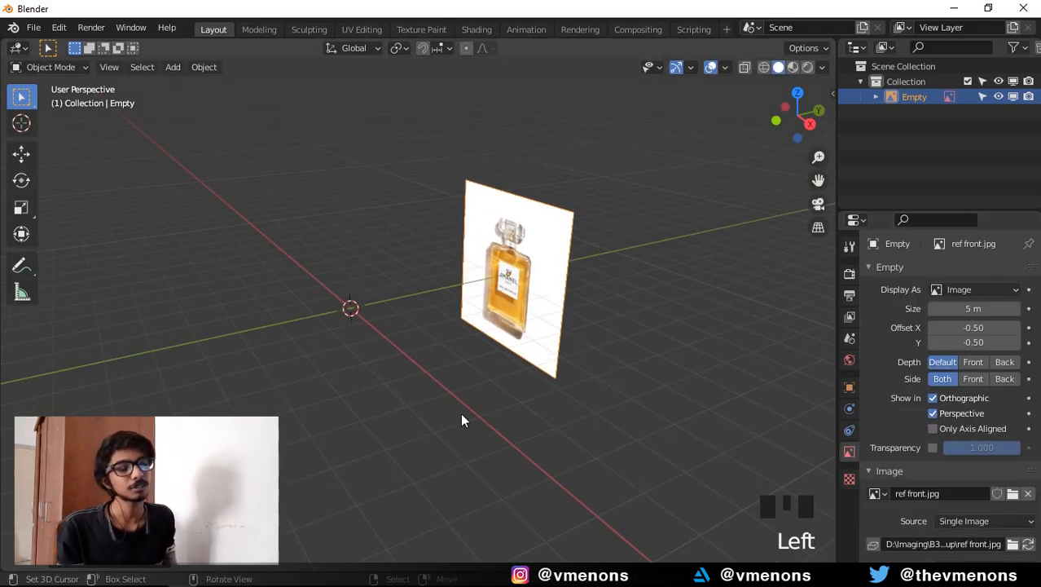
pyautogui.moveTo(462, 419); pyautogui.dragTo(454, 394, button='middle')
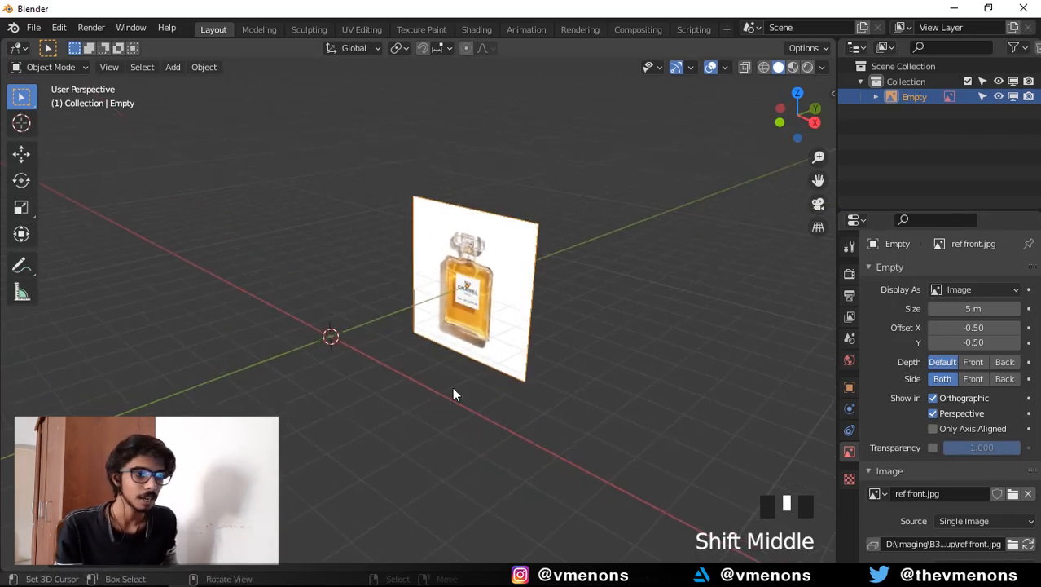
pyautogui.keyDown('shift'); pyautogui.moveTo(339, 425); pyautogui.dragTo(477, 362, button='middle'); pyautogui.keyUp('shift')
pyautogui.press('KP_1')
pyautogui.moveTo(648, 379); pyautogui.dragTo(560, 423, button='middle')
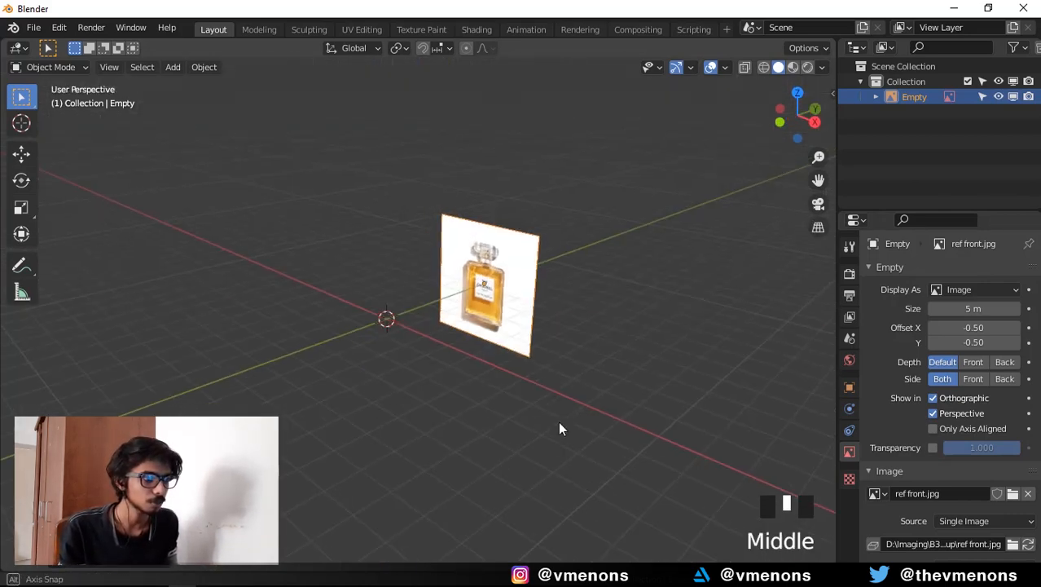
pyautogui.click(941, 411)
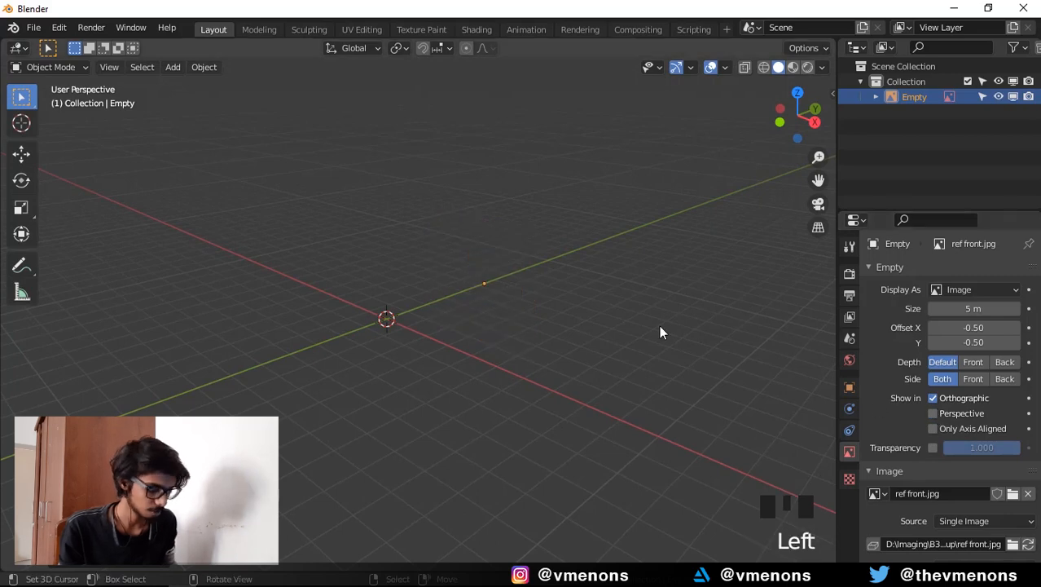
pyautogui.press('KP_1')
pyautogui.moveTo(639, 328); pyautogui.dragTo(551, 381, button='middle')
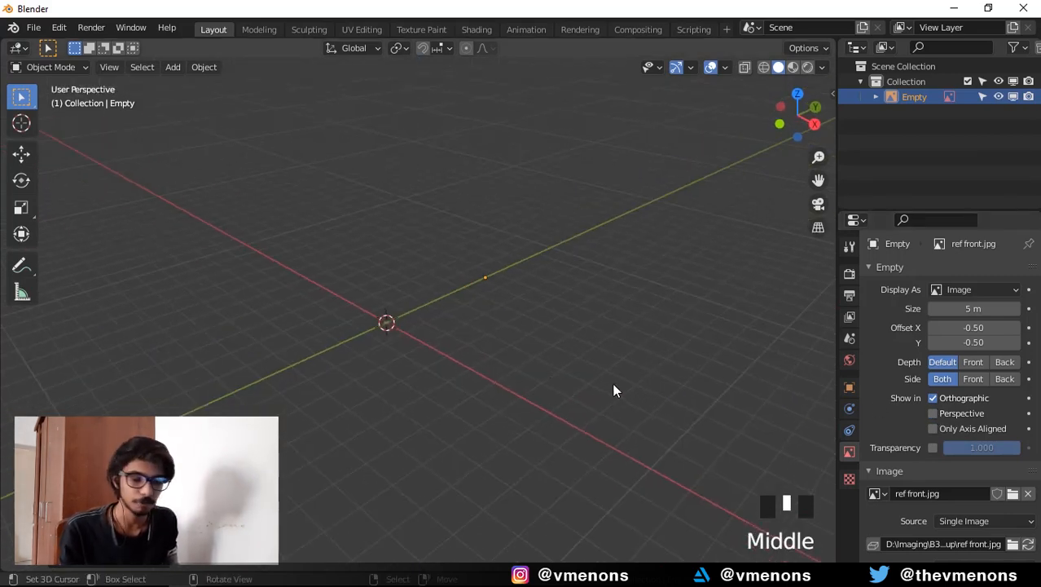
# Enable transparency on the reference image and set it to 0.5.
pyautogui.keyDown('shift'); pyautogui.moveTo(668, 393); pyautogui.dragTo(656, 386, button='middle'); pyautogui.keyUp('shift')
pyautogui.scroll(1, 682, 387)
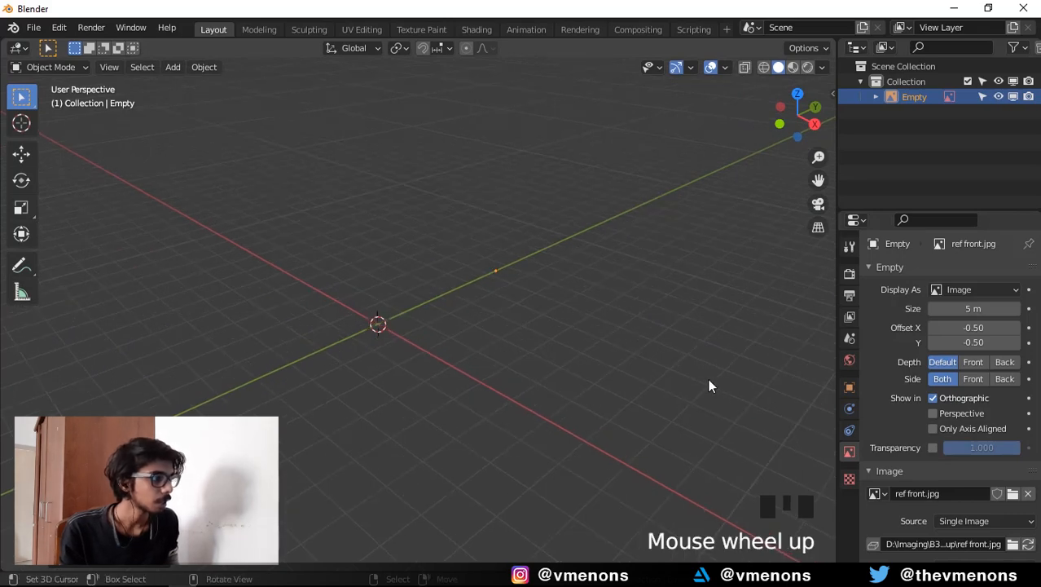
pyautogui.click(933, 448)
pyautogui.click(982, 449)
pyautogui.write('0')
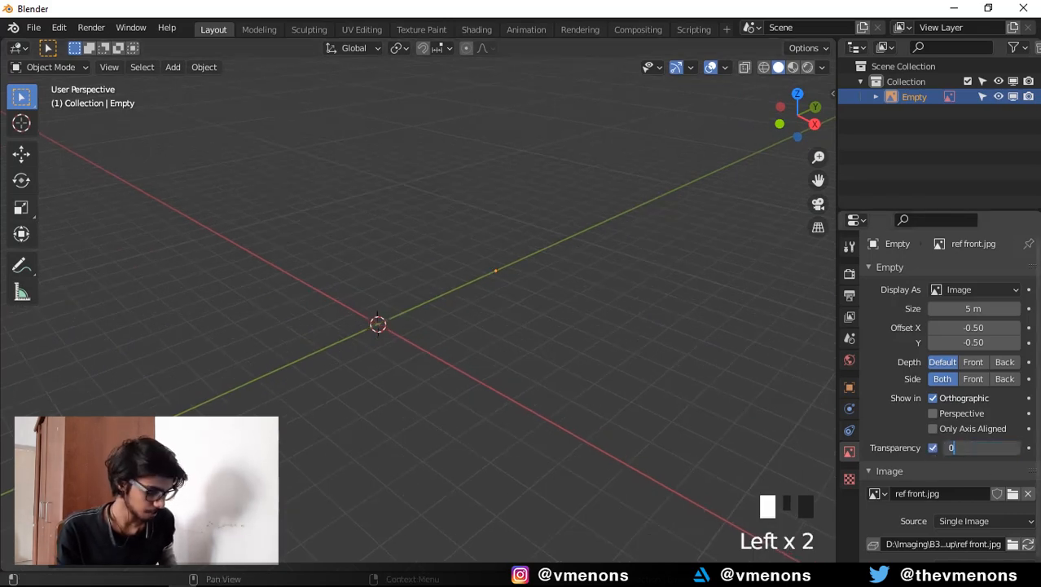
pyautogui.write('.5')
pyautogui.press('Return')
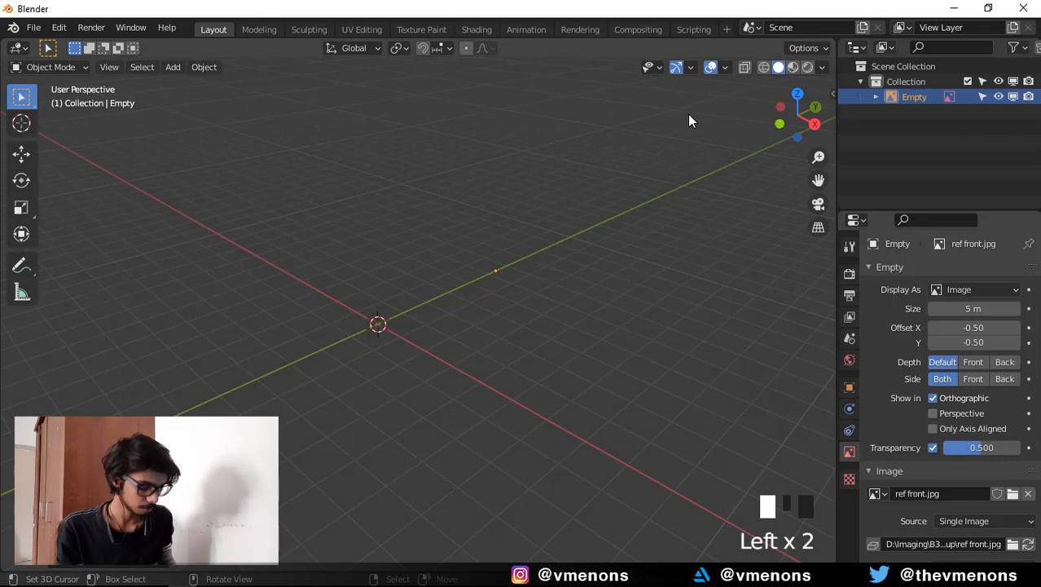
# Return to front view and make the reference image unselectable in the viewport.
pyautogui.press('KP_1')
pyautogui.scroll(4, 550, 305)
pyautogui.keyDown('shift'); pyautogui.moveTo(551, 305); pyautogui.dragTo(572, 324, button='middle'); pyautogui.keyUp('shift')
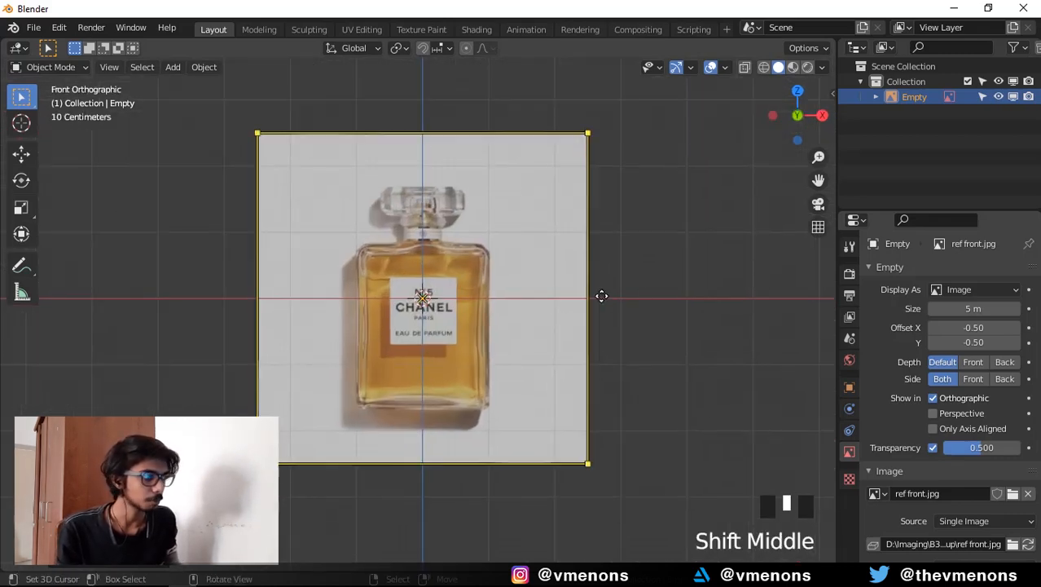
pyautogui.click(983, 96)
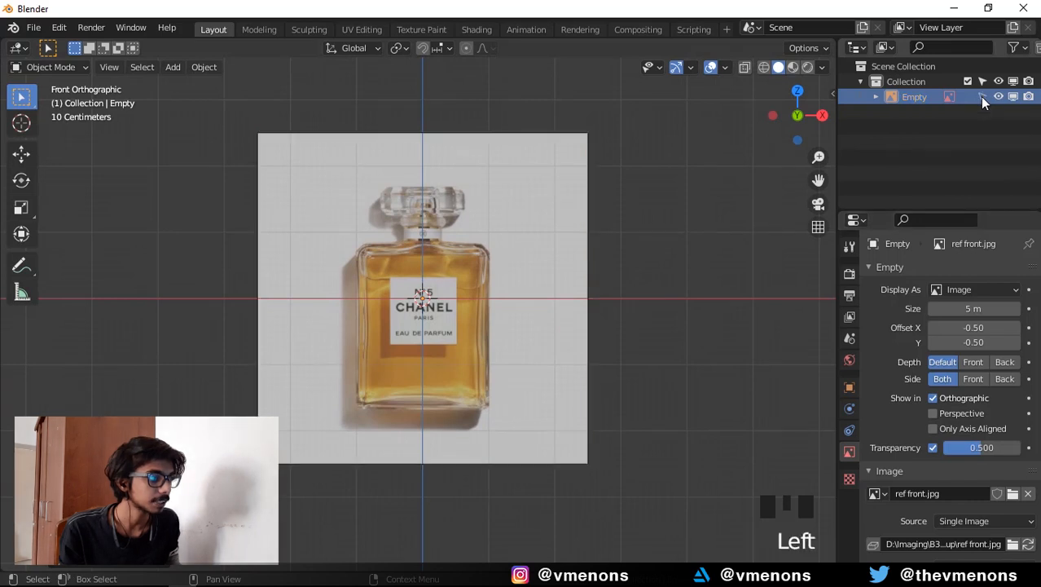
pyautogui.scroll(-1, 513, 220)
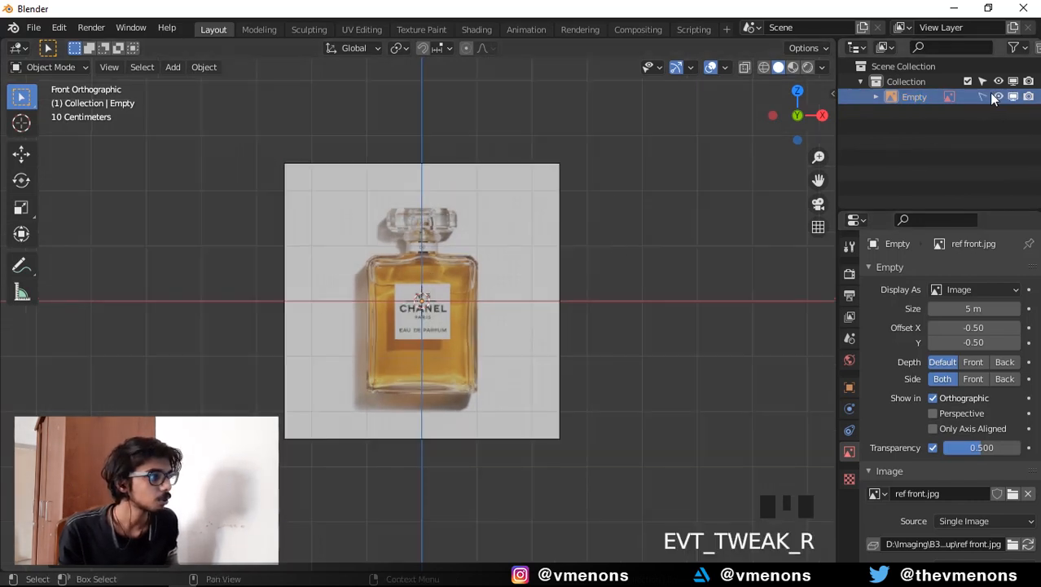
pyautogui.click(1014, 47)
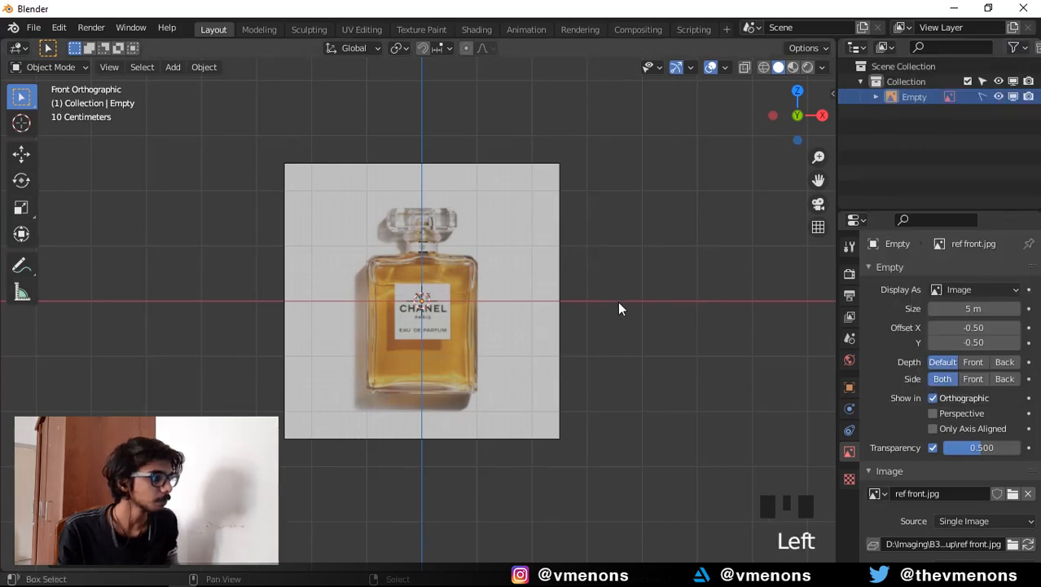
pyautogui.keyDown('shift'); pyautogui.moveTo(618, 301); pyautogui.dragTo(614, 273, button='middle'); pyautogui.keyUp('shift')
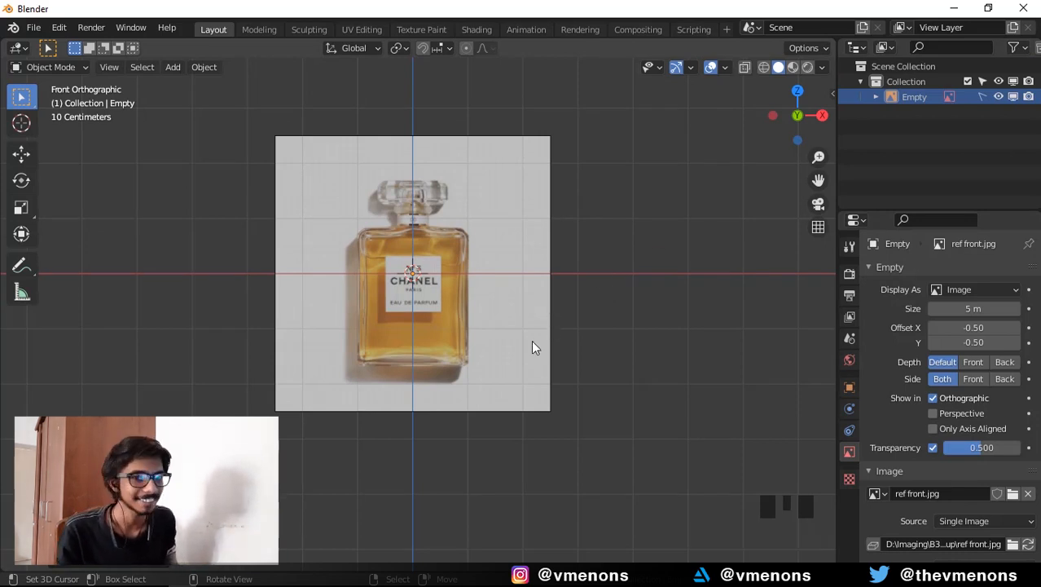
# Add a cube mesh over the bottle reference and enter Edit Mode with X-ray turned on.
pyautogui.hotkey('shift', 'a')
pyautogui.moveTo(495, 174)
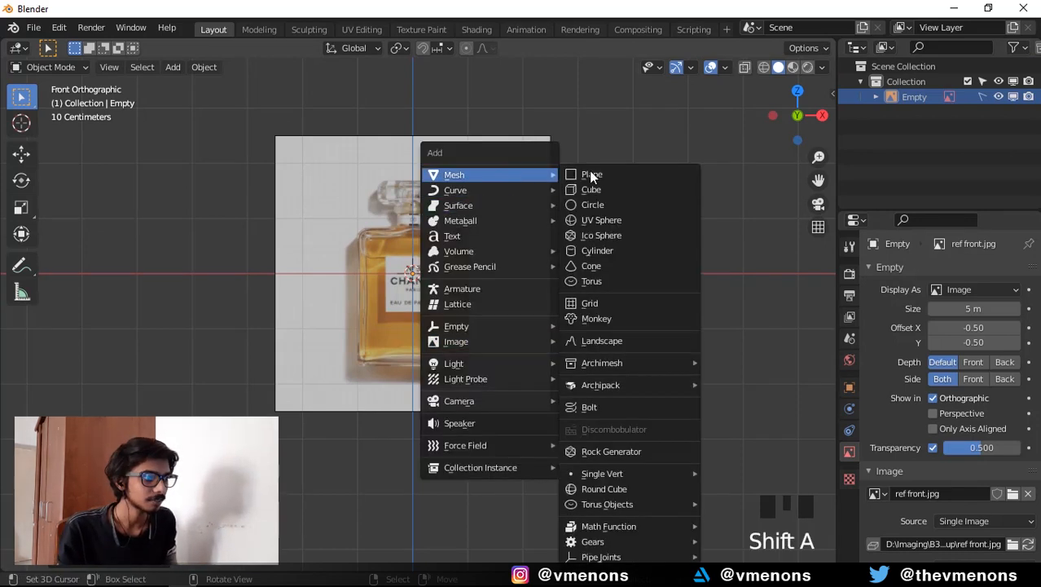
pyautogui.click(591, 189)
pyautogui.scroll(4, 513, 284)
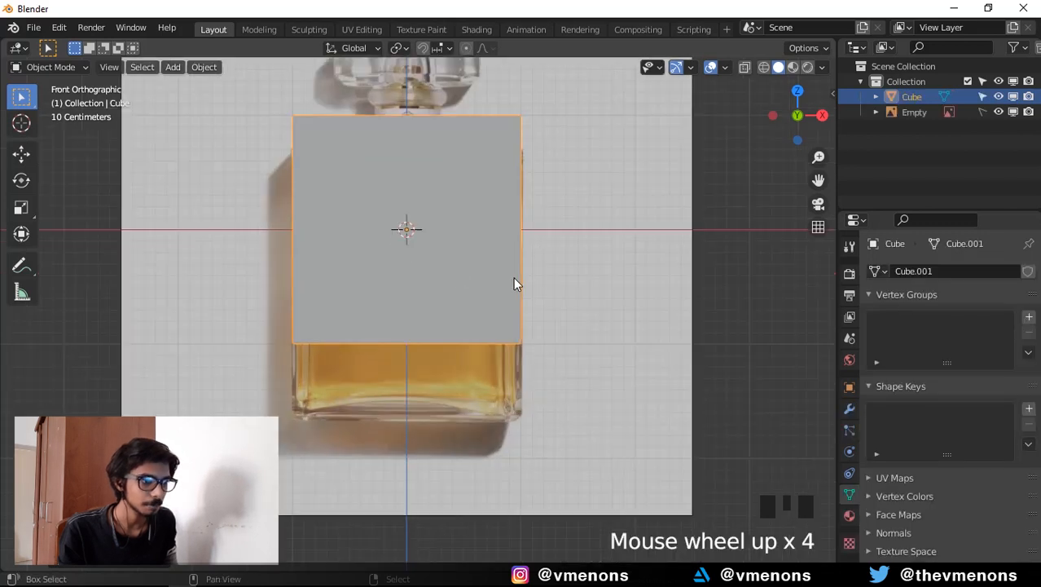
pyautogui.keyDown('shift'); pyautogui.moveTo(513, 283); pyautogui.dragTo(572, 305, button='middle'); pyautogui.keyUp('shift')
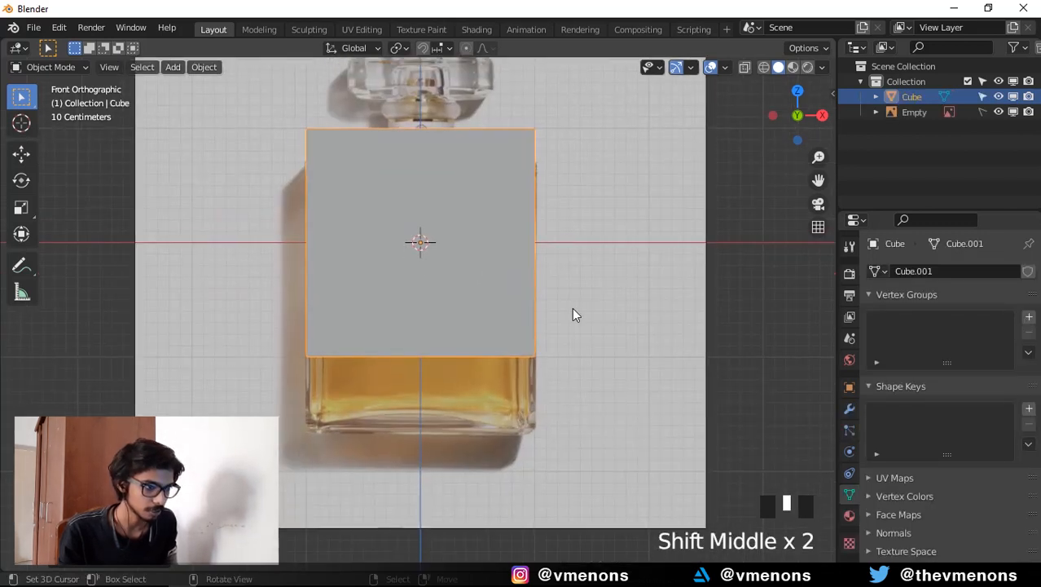
pyautogui.press('Tab')
pyautogui.hotkey('alt', 'z')
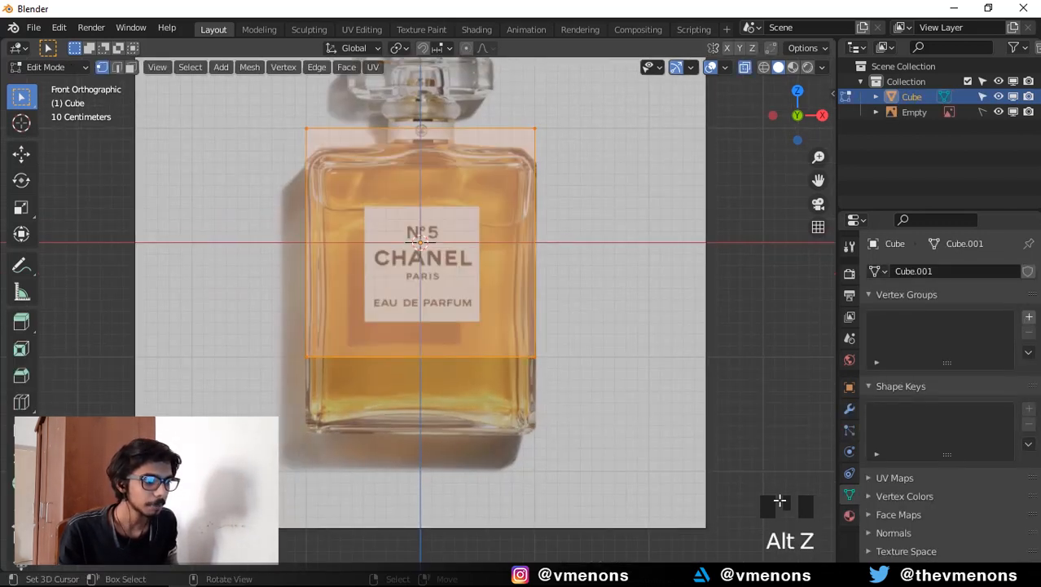
# Move the cube's bottom vertices down about 0.62 m along Z, near the base of the bottle in the reference.
pyautogui.scroll(1, 651, 365)
pyautogui.keyDown('shift'); pyautogui.moveTo(651, 365); pyautogui.dragTo(629, 435, button='middle'); pyautogui.keyUp('shift')
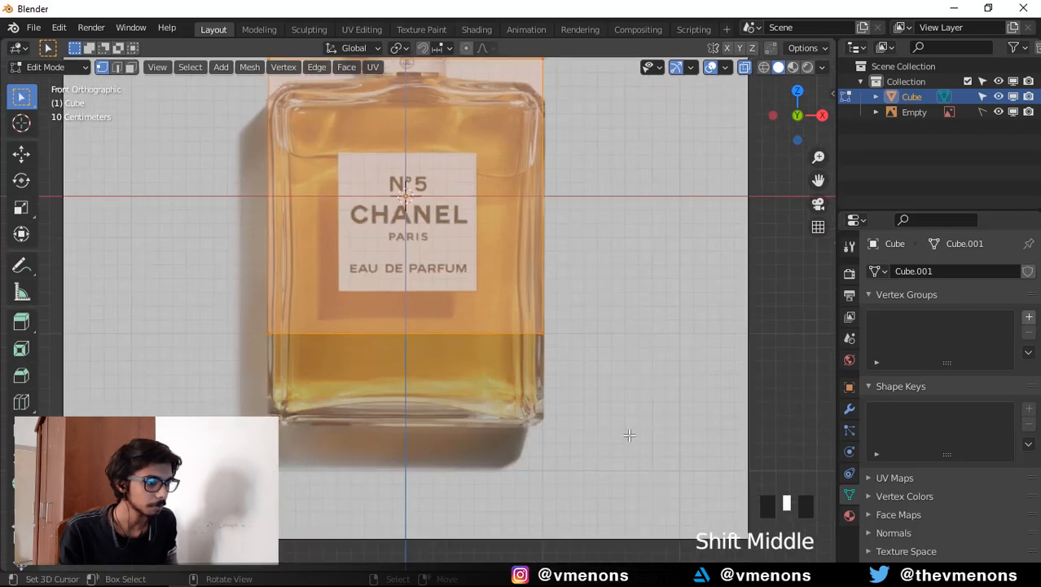
pyautogui.moveTo(645, 435); pyautogui.dragTo(257, 295)
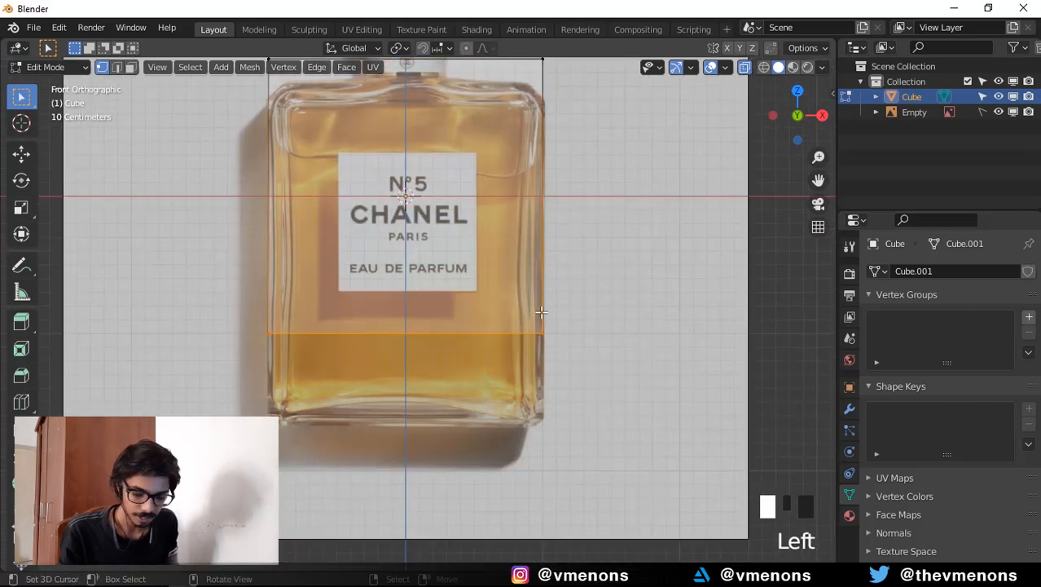
pyautogui.press('g')
pyautogui.press('z')
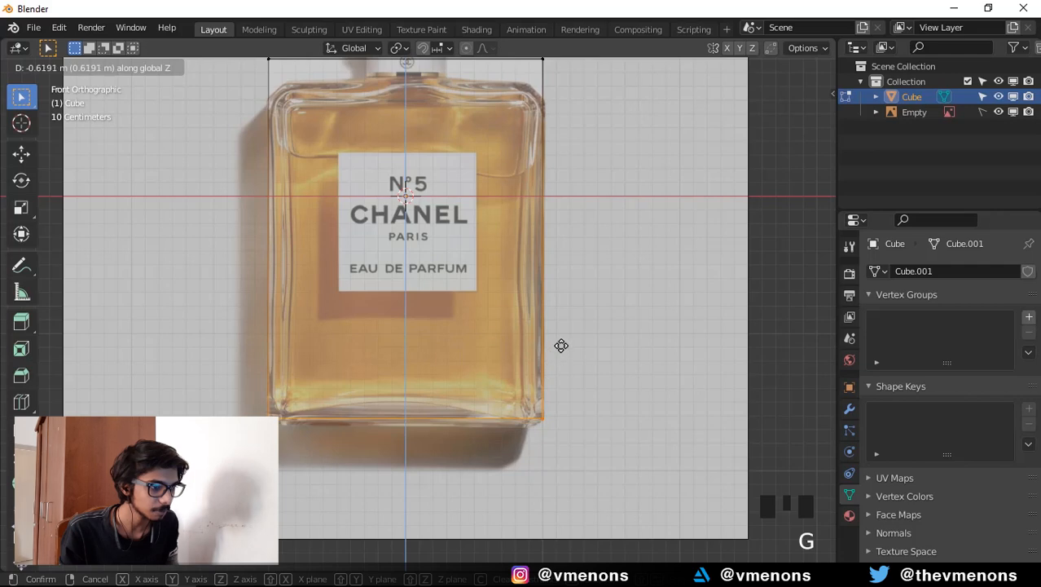
pyautogui.click(562, 345)
# Lower the cube's top vertices about 0.33 m along Z to where the bottle's shoulder begins.
pyautogui.keyDown('shift'); pyautogui.moveTo(279, 54); pyautogui.dragTo(267, 121, button='middle'); pyautogui.keyUp('shift')
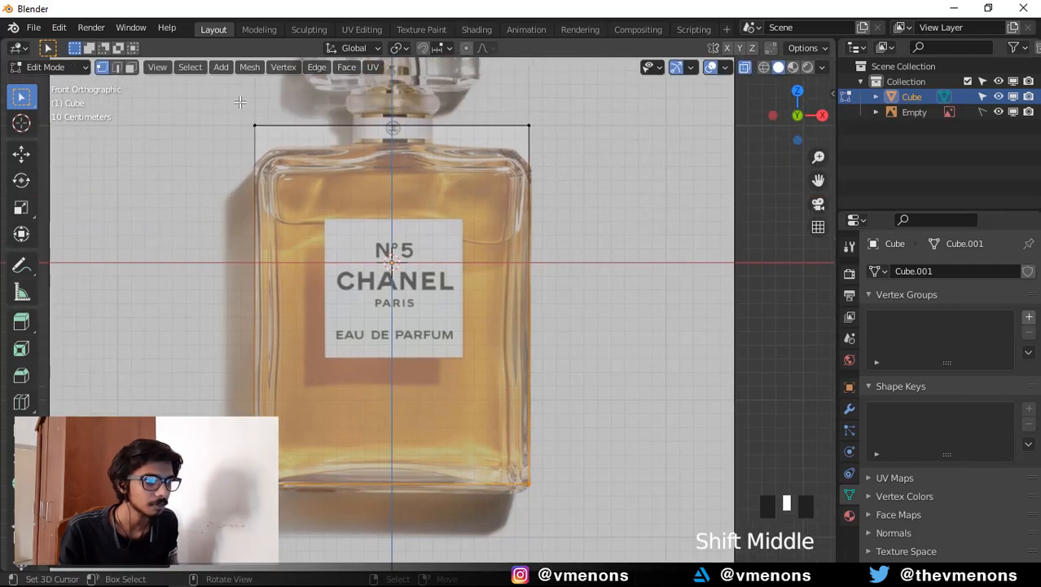
pyautogui.moveTo(241, 102); pyautogui.dragTo(593, 155)
pyautogui.press('g')
pyautogui.press('z')
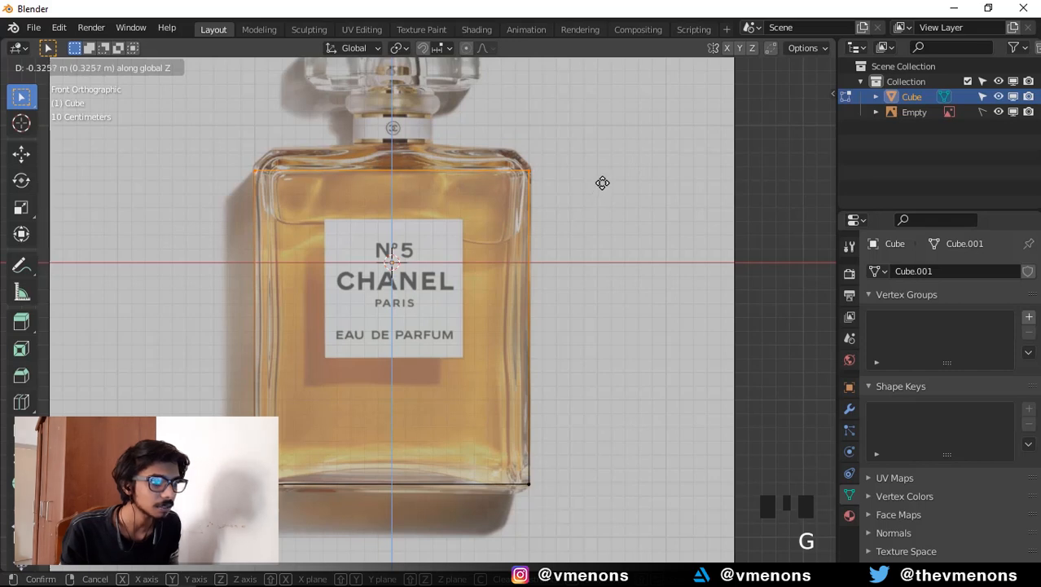
pyautogui.click(602, 182)
# Extrude the top face up to the bottle's upper edge and scale it to about 0.87 to form the slanted shoulders.
pyautogui.scroll(2, 603, 183)
pyautogui.keyDown('shift'); pyautogui.moveTo(602, 182); pyautogui.dragTo(652, 192, button='middle'); pyautogui.keyUp('shift')
pyautogui.scroll(2, 698, 200)
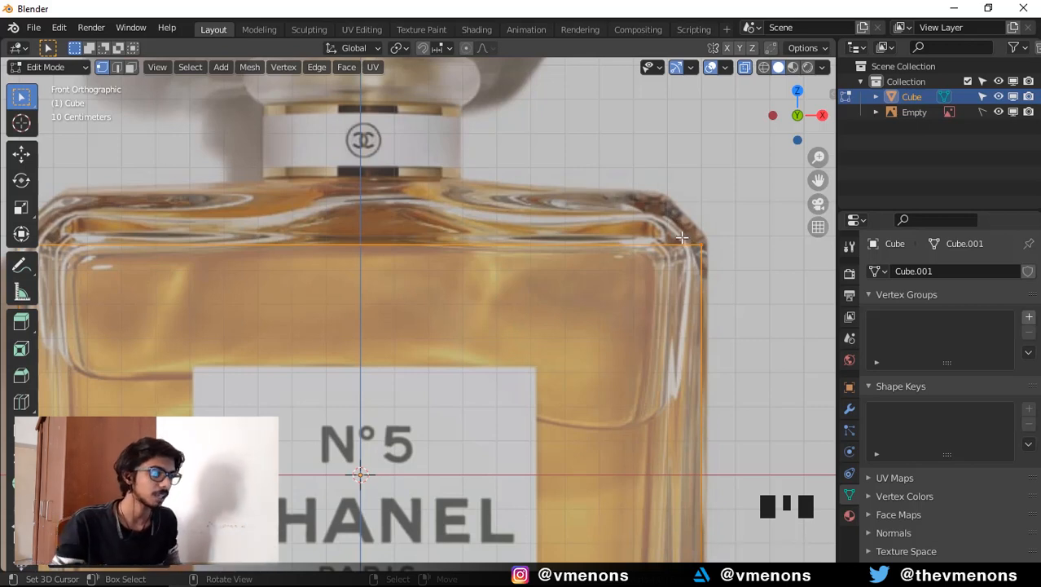
pyautogui.keyDown('shift'); pyautogui.moveTo(702, 252); pyautogui.dragTo(555, 282, button='middle'); pyautogui.keyUp('shift')
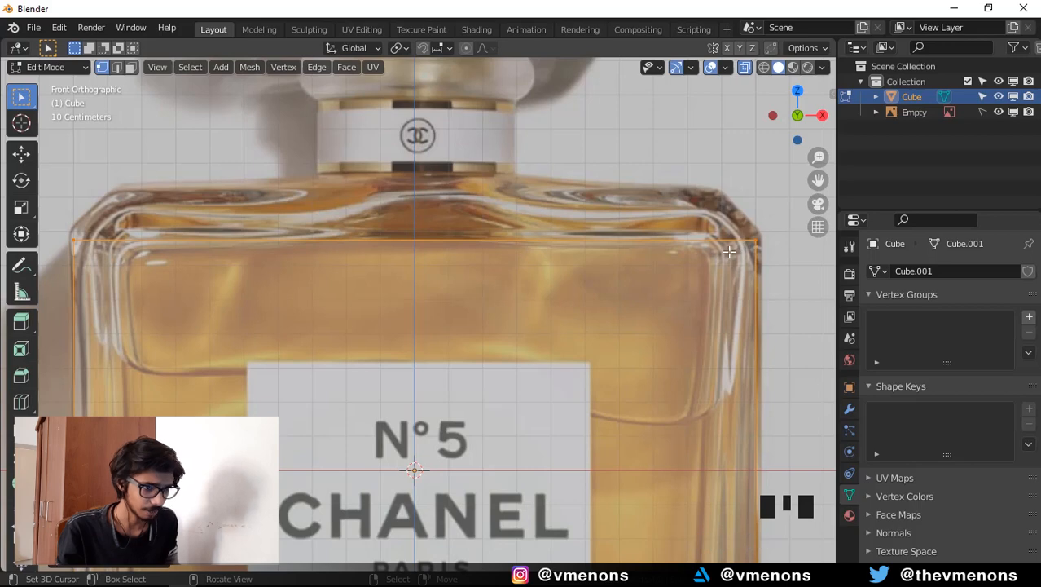
pyautogui.press('e')
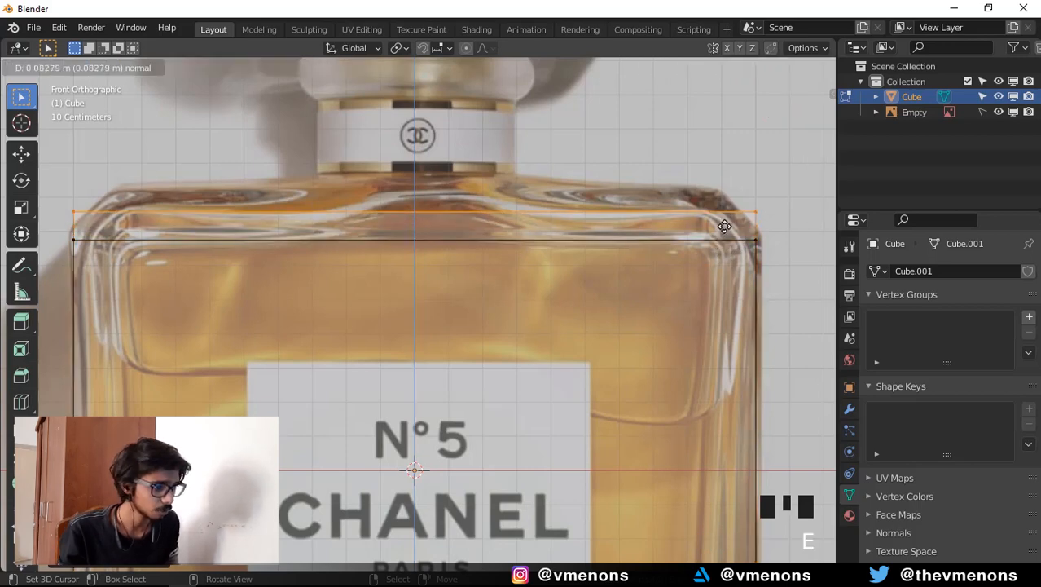
pyautogui.click(755, 68)
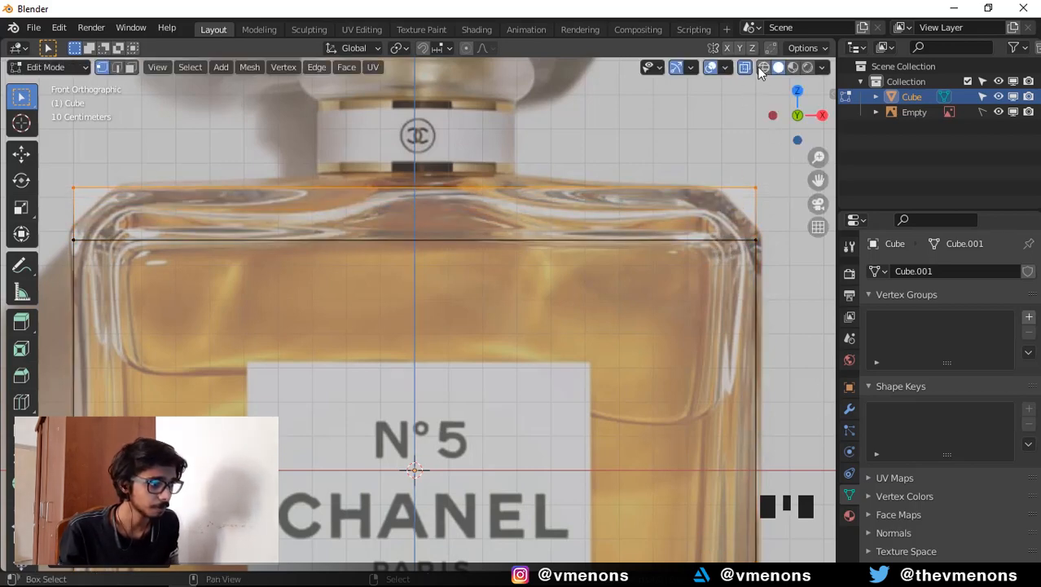
pyautogui.press('s')
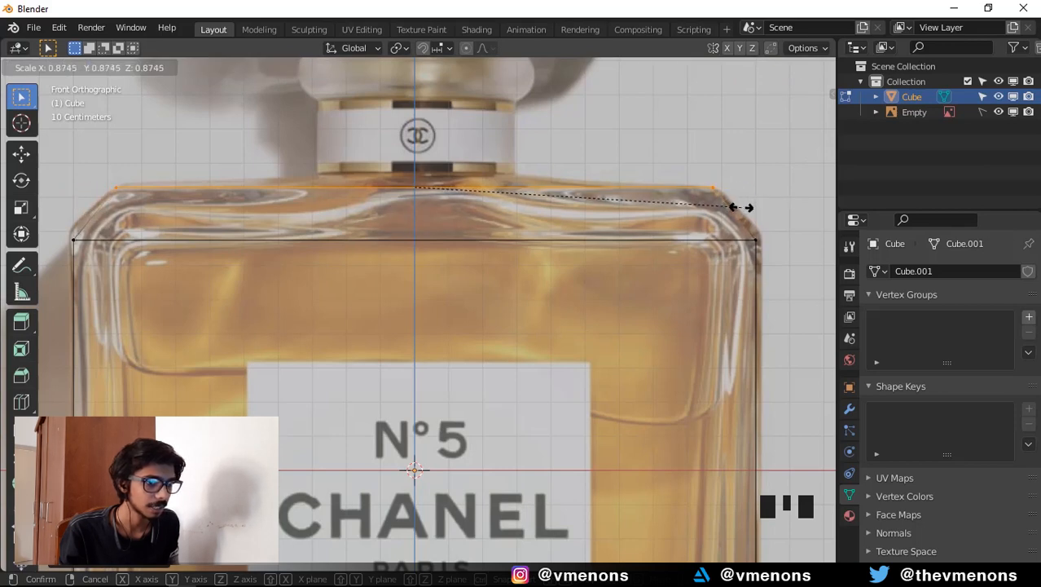
pyautogui.click(742, 207)
pyautogui.keyDown('shift'); pyautogui.moveTo(389, 202); pyautogui.dragTo(374, 234, button='middle'); pyautogui.keyUp('shift')
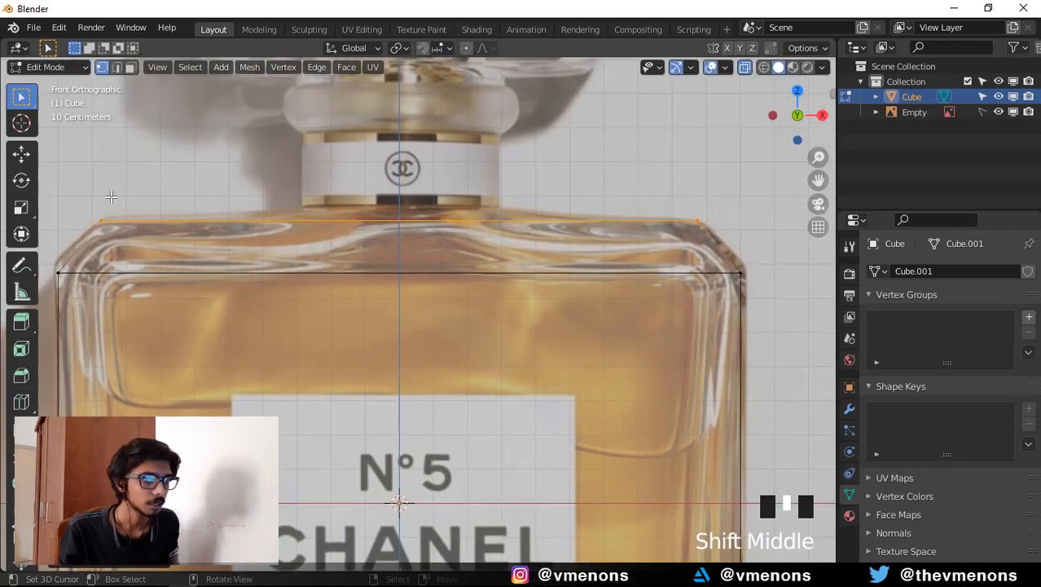
# Extrude the cube's bottom face down to the lower edge of the bottle in the reference.
pyautogui.scroll(-2, 111, 197)
pyautogui.keyDown('shift'); pyautogui.moveTo(489, 456); pyautogui.dragTo(477, 189, button='middle'); pyautogui.keyUp('shift')
pyautogui.keyDown('shift'); pyautogui.moveTo(631, 539); pyautogui.dragTo(620, 392, button='middle'); pyautogui.keyUp('shift')
pyautogui.scroll(3, 608, 416)
pyautogui.moveTo(668, 376); pyautogui.dragTo(40, 334)
pyautogui.press('e')
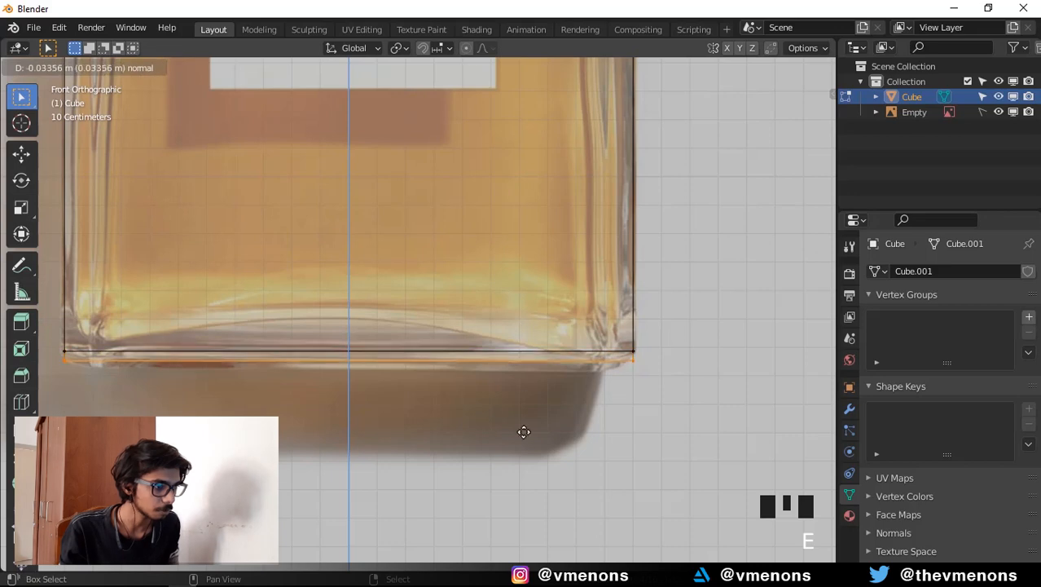
pyautogui.click(538, 480)
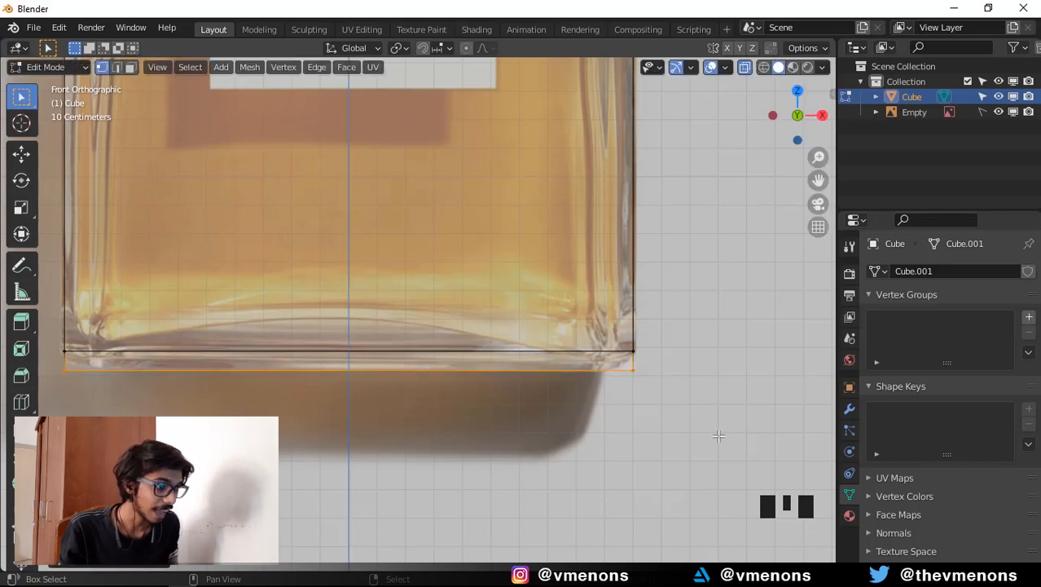
# Scale the extruded bottom face inward to match the bottle's chamfered base corners.
pyautogui.scroll(4, 716, 433)
pyautogui.keyDown('shift'); pyautogui.moveTo(716, 433); pyautogui.dragTo(723, 354, button='middle'); pyautogui.keyUp('shift')
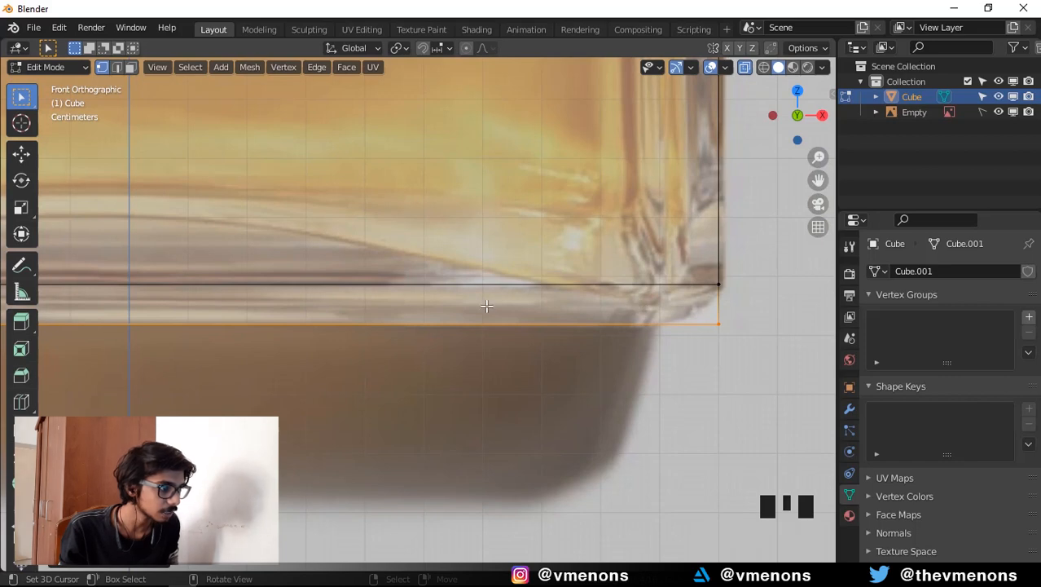
pyautogui.press('s')
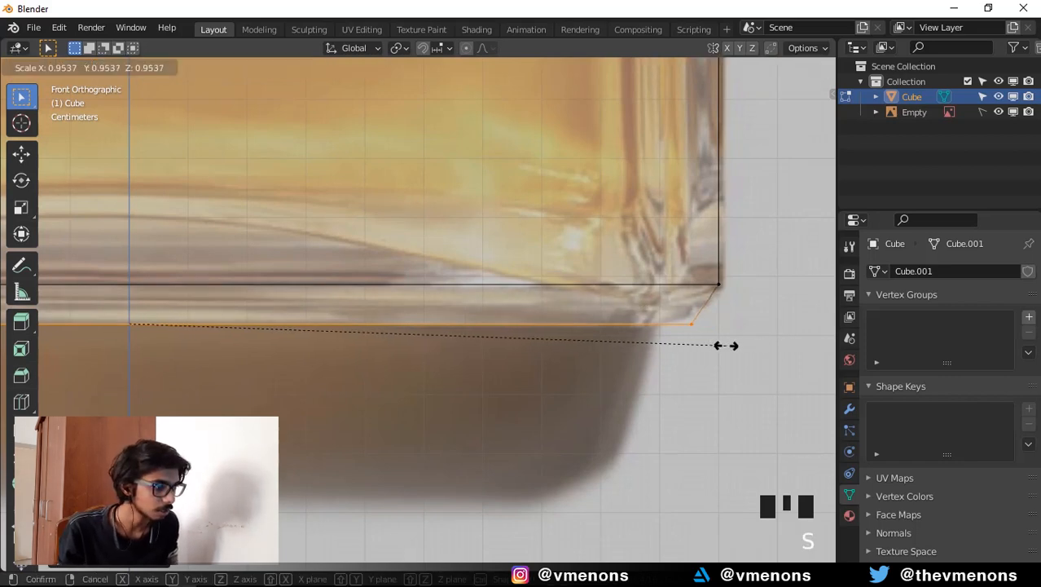
pyautogui.click(698, 337)
pyautogui.keyDown('shift'); pyautogui.moveTo(697, 338); pyautogui.dragTo(662, 415, button='middle'); pyautogui.keyUp('shift')
pyautogui.scroll(-5, 571, 244)
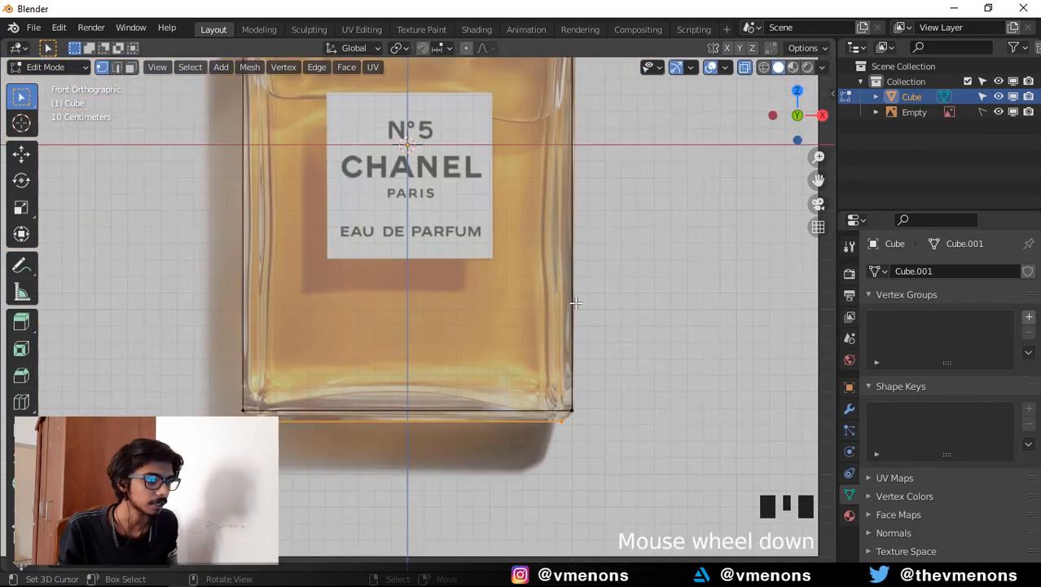
# Return to Object Mode and scale the bottle body along Y to about 0.52 to thin its depth.
pyautogui.keyDown('shift'); pyautogui.moveTo(545, 215); pyautogui.dragTo(581, 376, button='middle'); pyautogui.keyUp('shift')
pyautogui.press('Tab')
pyautogui.moveTo(535, 329); pyautogui.dragTo(513, 343, button='middle')
pyautogui.scroll(-3, 458, 371)
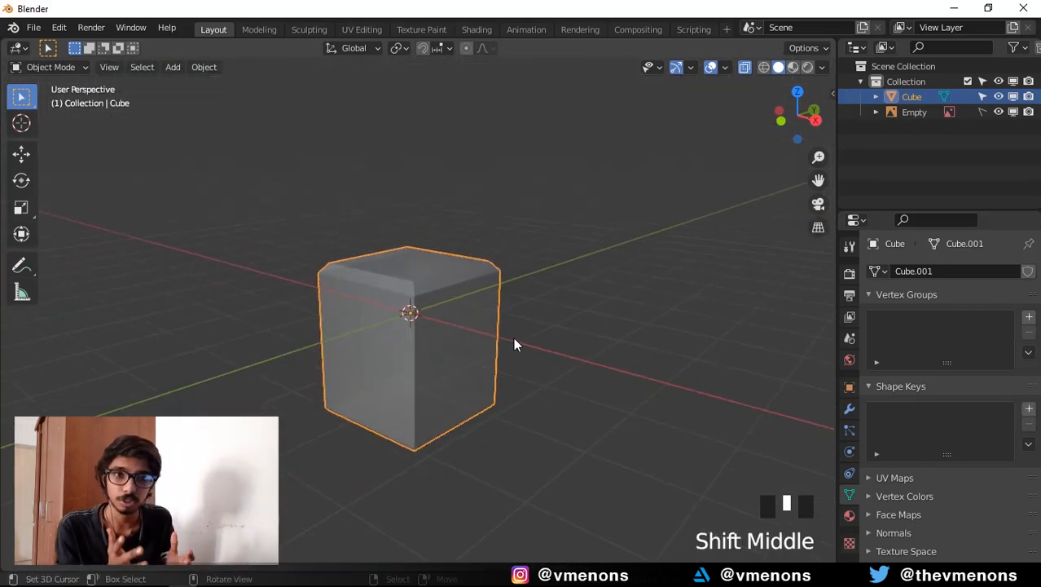
pyautogui.moveTo(407, 309); pyautogui.dragTo(415, 273, button='middle')
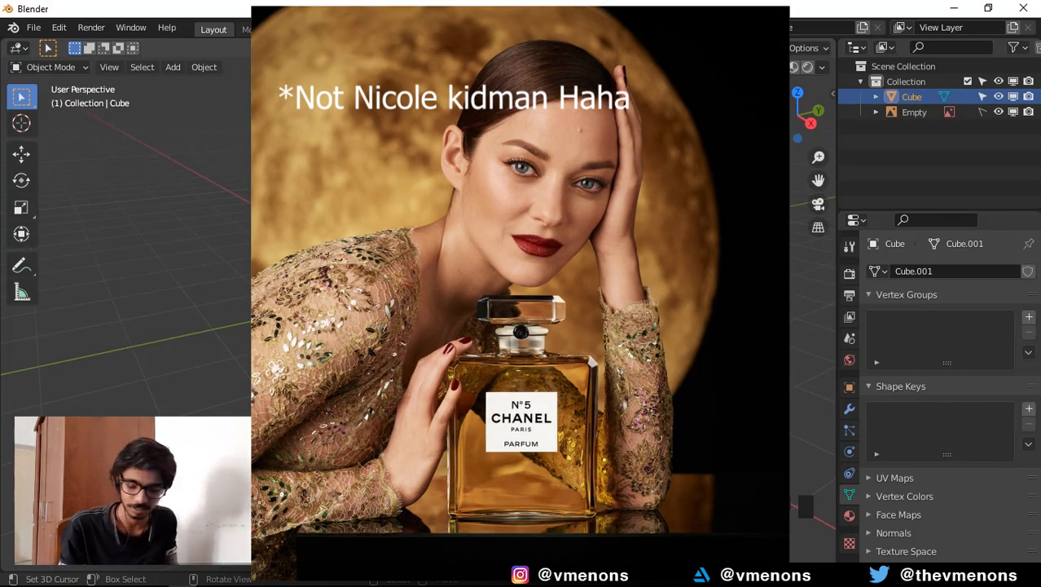
pyautogui.press('s')
pyautogui.press('y')
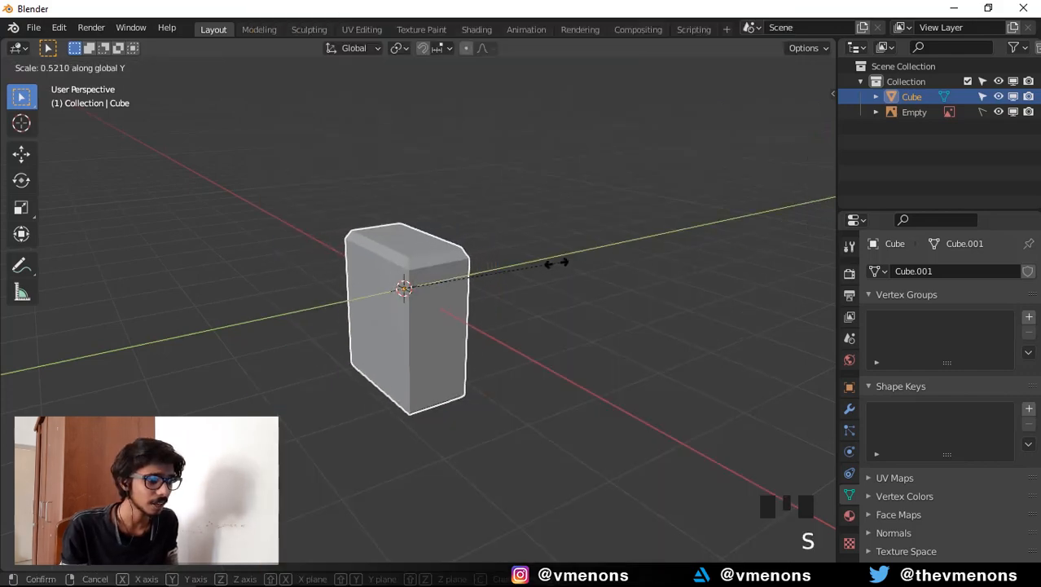
pyautogui.click(554, 264)
# Switch to the reference image board and examine the bottle's depth, base and side shape in the angled Chanel photos.
pyautogui.click(439, 575)
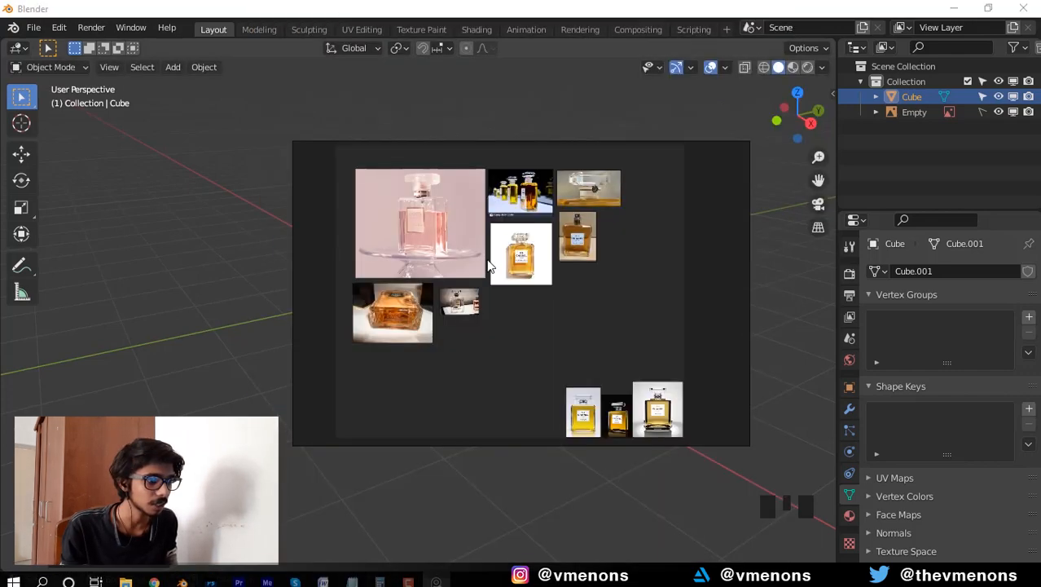
pyautogui.moveTo(506, 279); pyautogui.dragTo(533, 340, button='middle')
pyautogui.scroll(5, 534, 339)
pyautogui.moveTo(522, 303); pyautogui.dragTo(686, 358, button='middle')
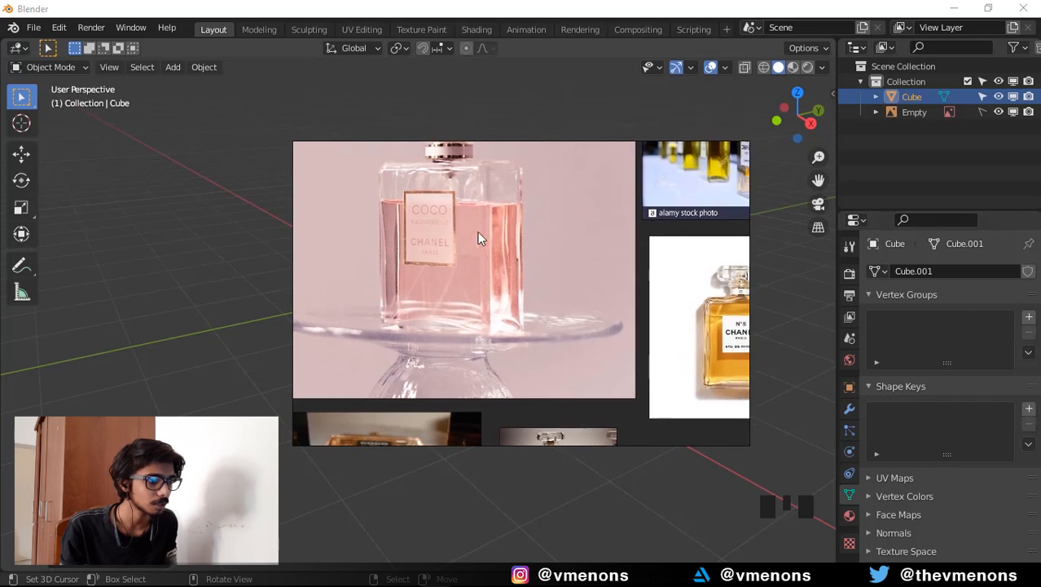
pyautogui.scroll(-4, 533, 265)
pyautogui.moveTo(593, 262); pyautogui.dragTo(585, 163, button='middle')
pyautogui.moveTo(480, 347); pyautogui.dragTo(538, 304, button='middle')
pyautogui.scroll(4, 475, 245)
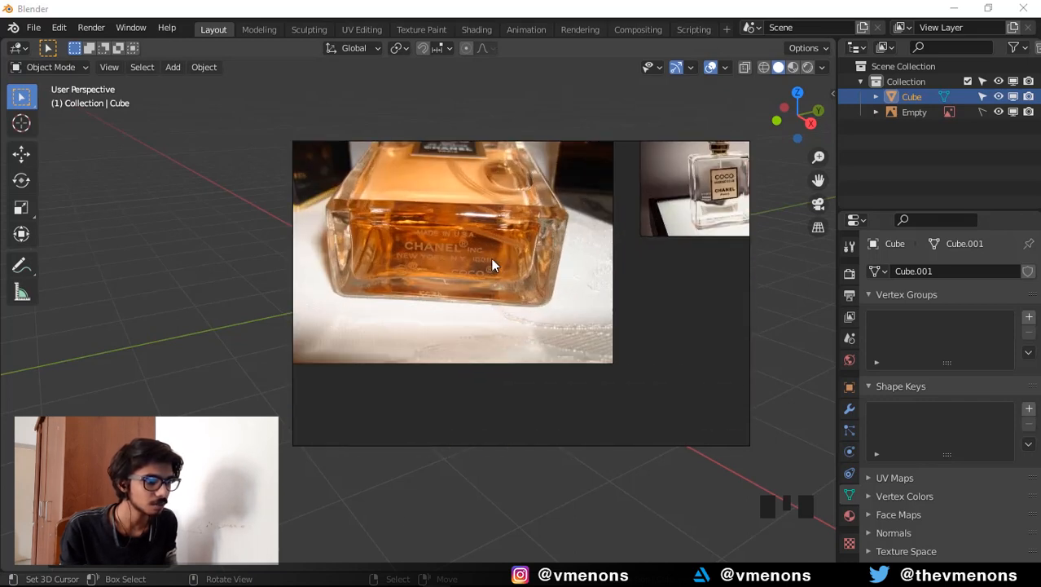
pyautogui.scroll(-4, 636, 237)
pyautogui.moveTo(644, 233); pyautogui.dragTo(605, 324, button='middle')
pyautogui.scroll(7, 546, 279)
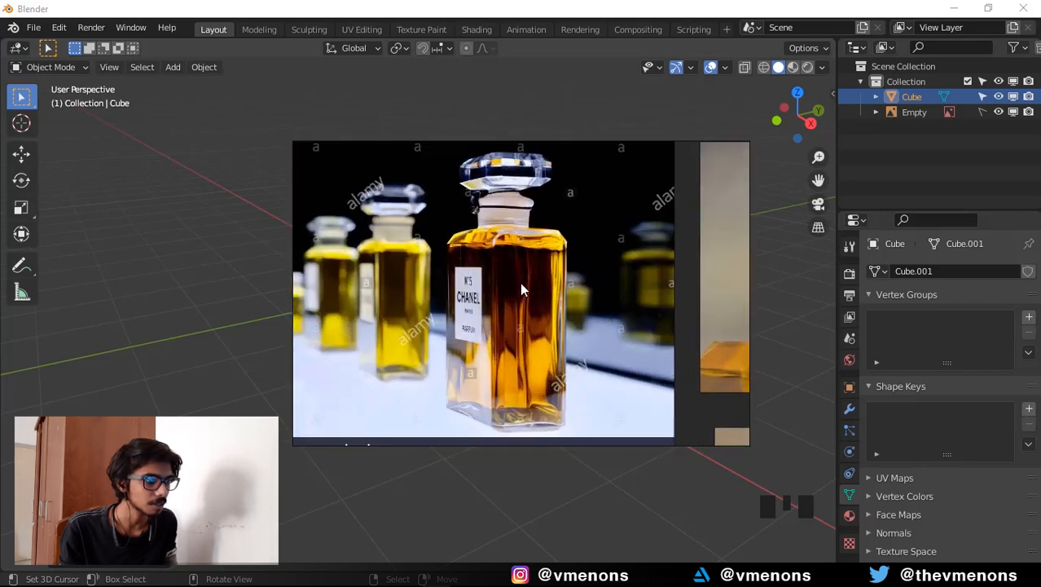
pyautogui.scroll(-4, 428, 273)
pyautogui.moveTo(427, 273); pyautogui.dragTo(614, 252, button='middle')
pyautogui.moveTo(411, 252); pyautogui.dragTo(469, 246, button='middle')
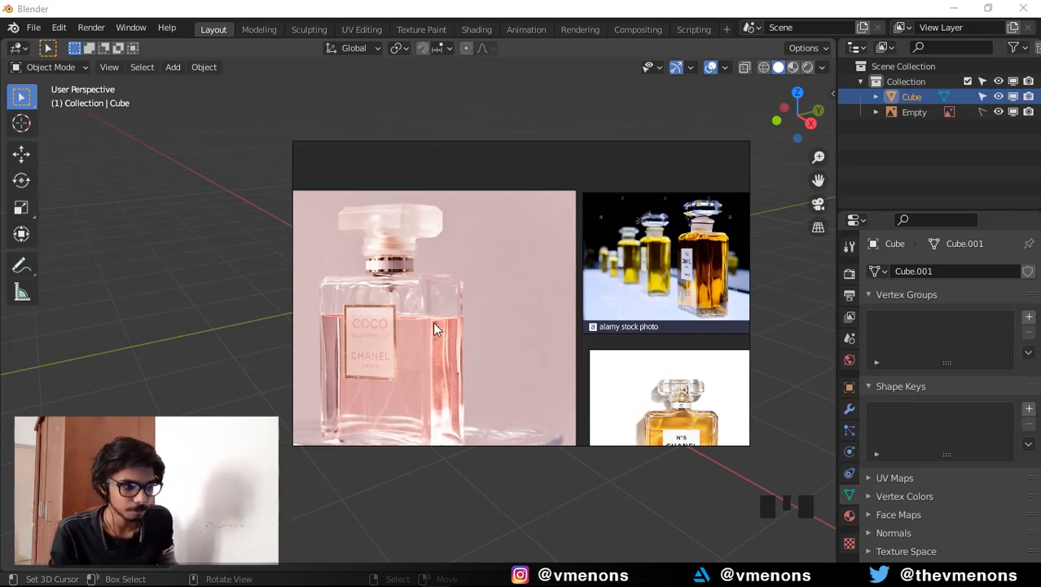
pyautogui.scroll(6, 551, 290)
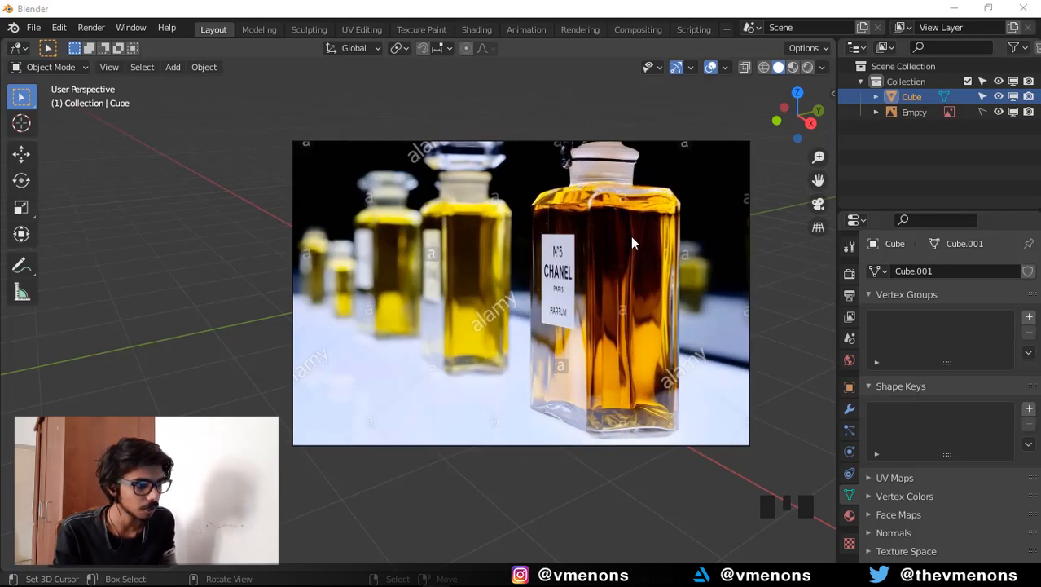
pyautogui.moveTo(632, 242); pyautogui.dragTo(545, 194, button='middle')
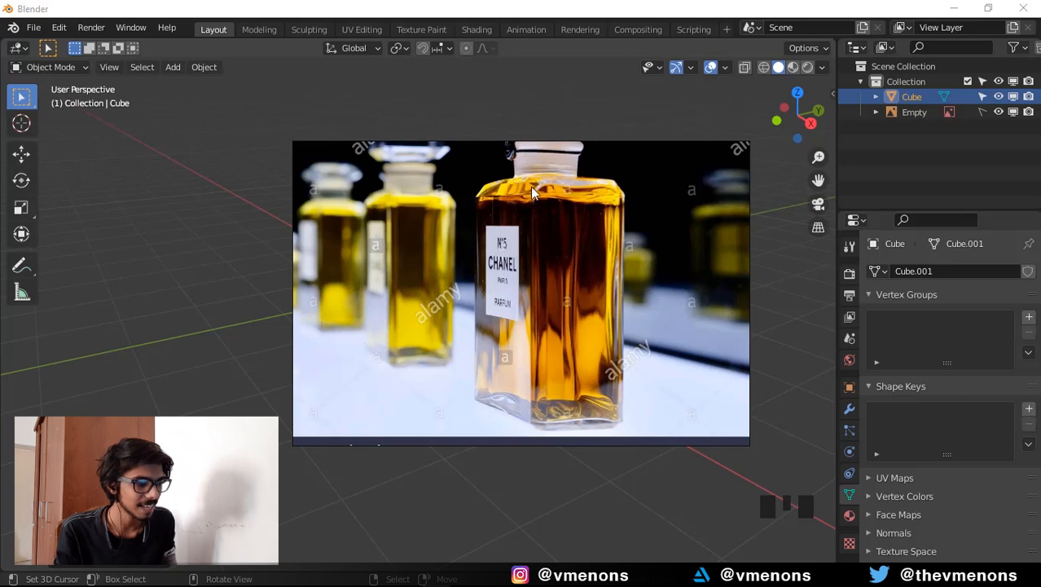
pyautogui.scroll(-5, 556, 330)
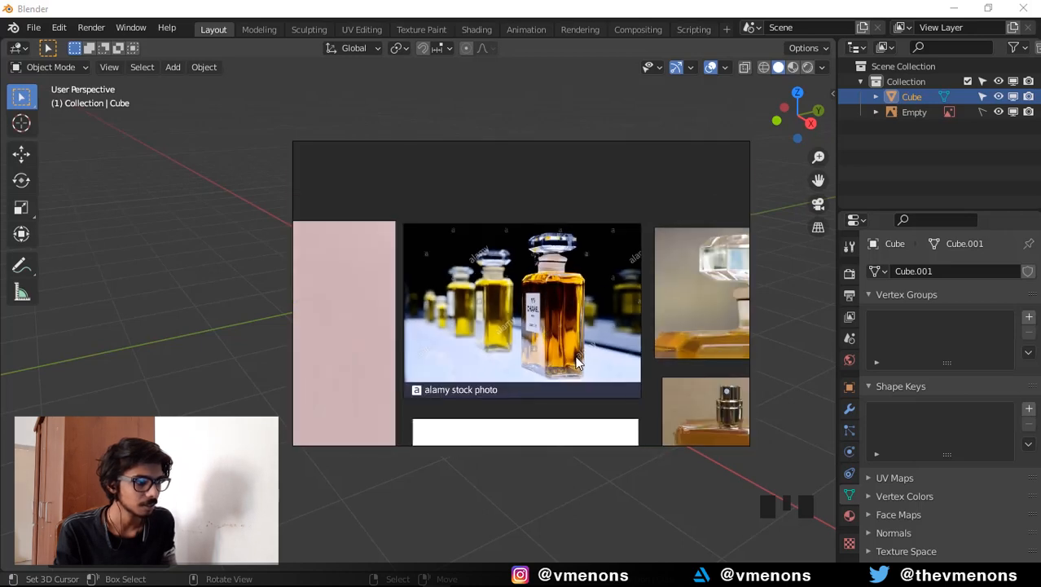
# Return to the Blender viewport and scale the bottle body up slightly along Y to thicken its depth.
pyautogui.click(464, 5)
pyautogui.moveTo(487, 302); pyautogui.dragTo(477, 292, button='middle')
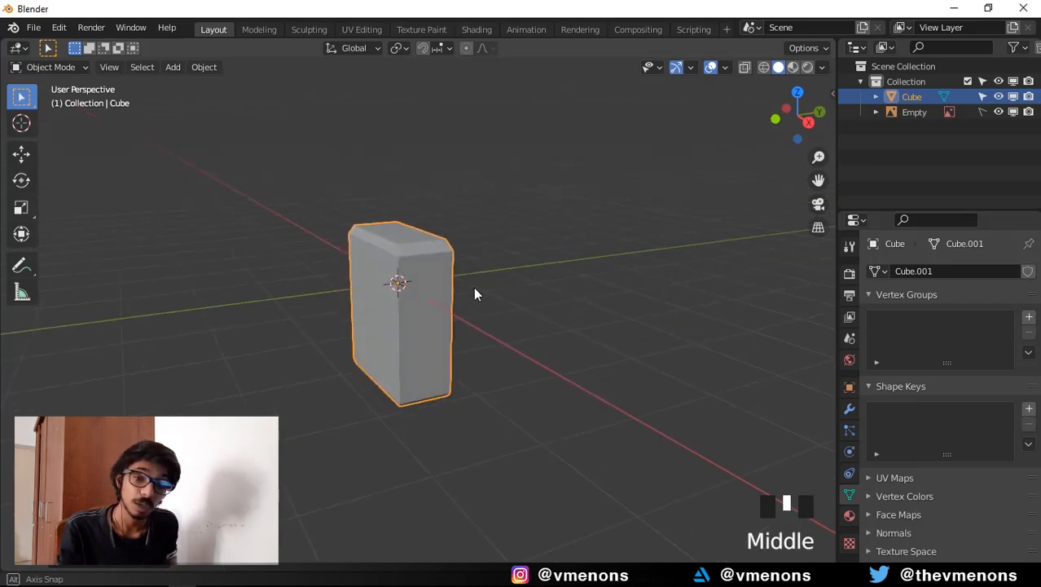
pyautogui.scroll(2, 482, 318)
pyautogui.moveTo(488, 339)
pyautogui.keyDown('shift'); pyautogui.mouseDown(button='middle')
pyautogui.moveTo(504, 349)
pyautogui.moveTo(480, 346)
pyautogui.mouseUp(button='middle'); pyautogui.keyUp('shift')
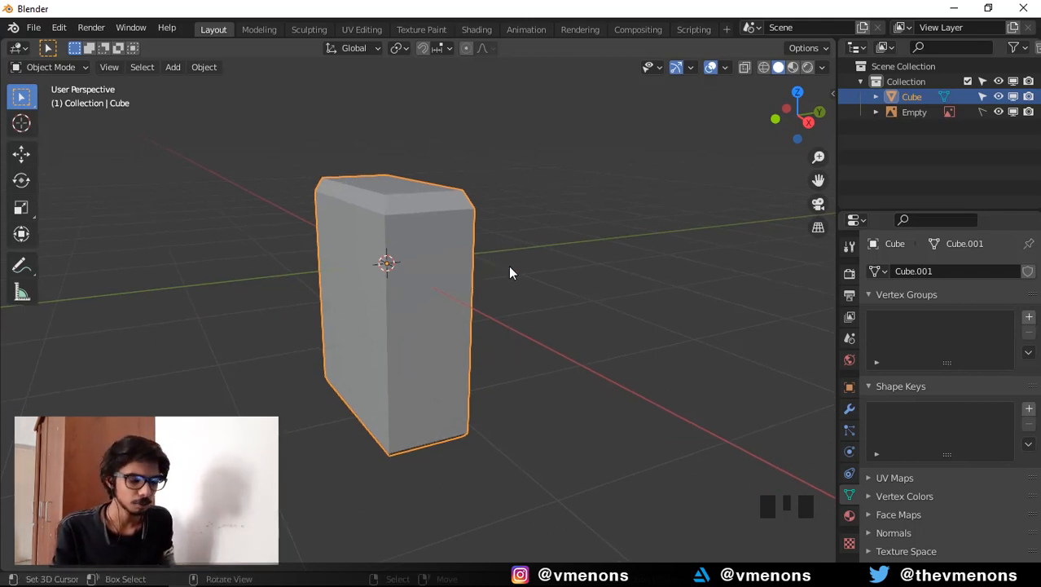
pyautogui.moveTo(505, 272); pyautogui.dragTo(505, 262, button='middle')
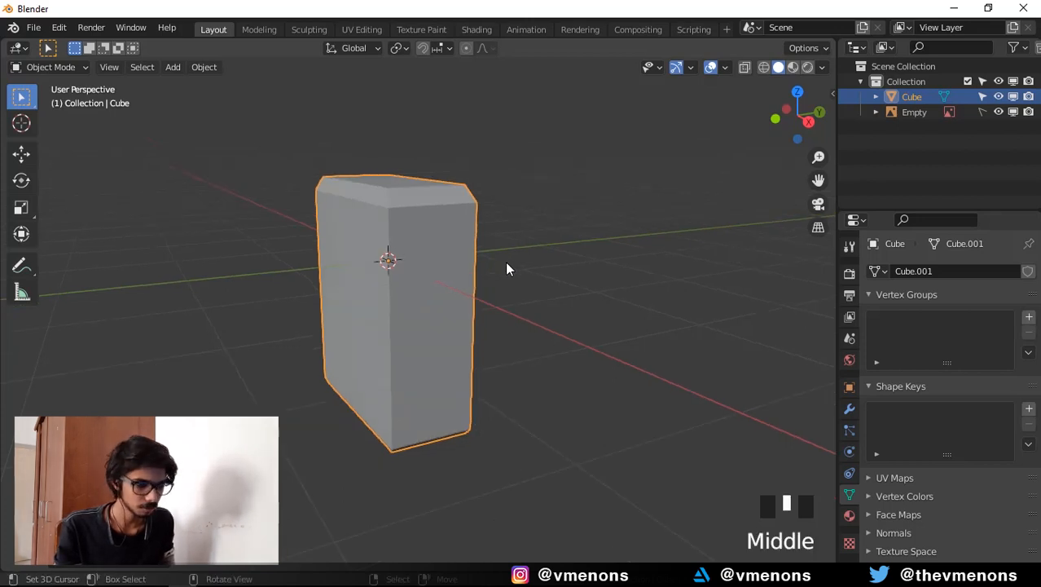
pyautogui.press('s')
pyautogui.press('y')
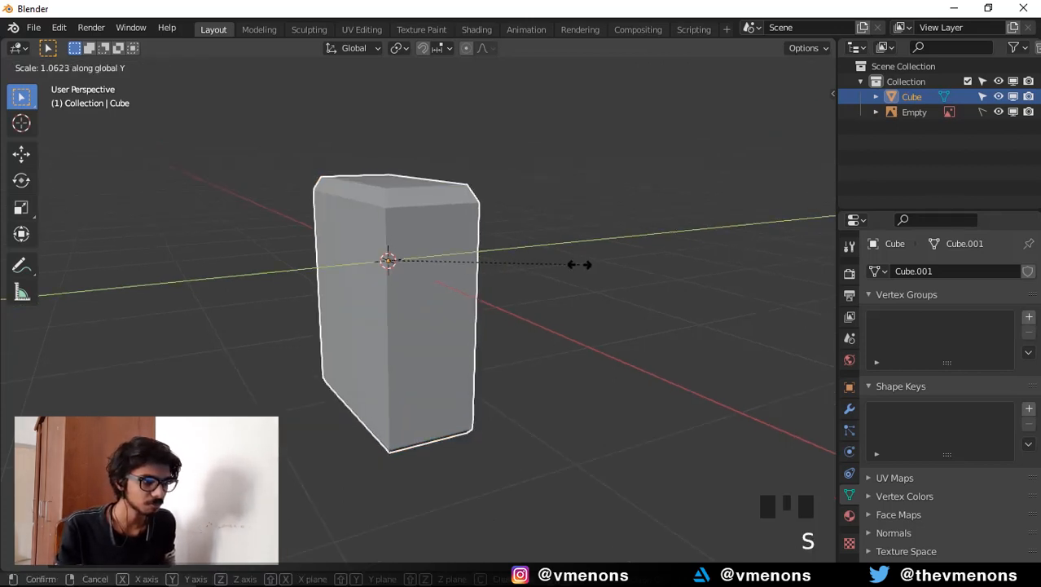
pyautogui.click(609, 295)
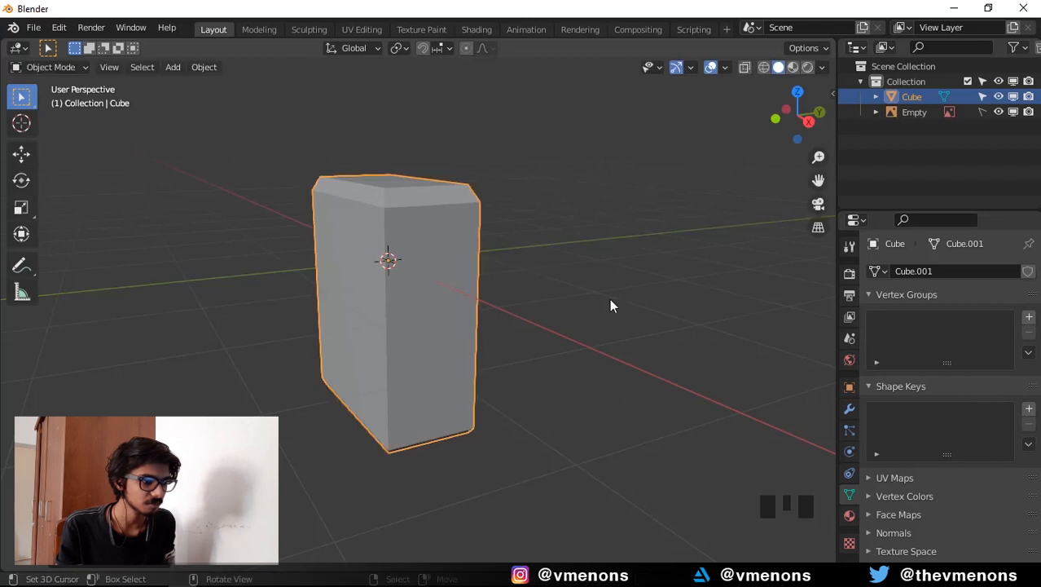
pyautogui.moveTo(609, 298)
pyautogui.mouseDown(button='middle')
pyautogui.moveTo(528, 298)
pyautogui.moveTo(612, 300)
pyautogui.mouseUp(button='middle')
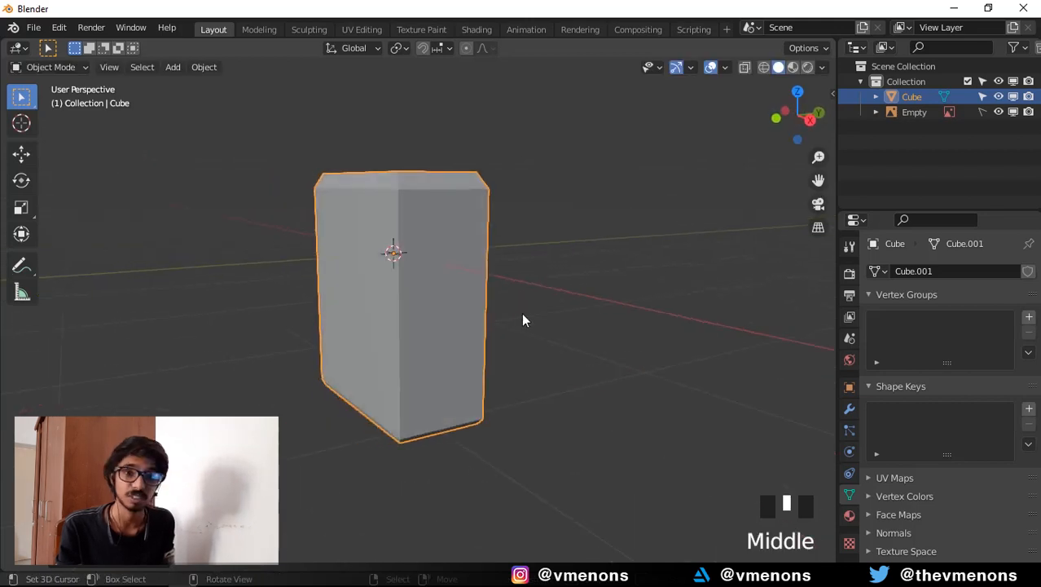
# Add a Subdivision Surface modifier to the bottle body with both viewport and render levels set to 3.
pyautogui.moveTo(523, 319); pyautogui.dragTo(613, 347, button='middle')
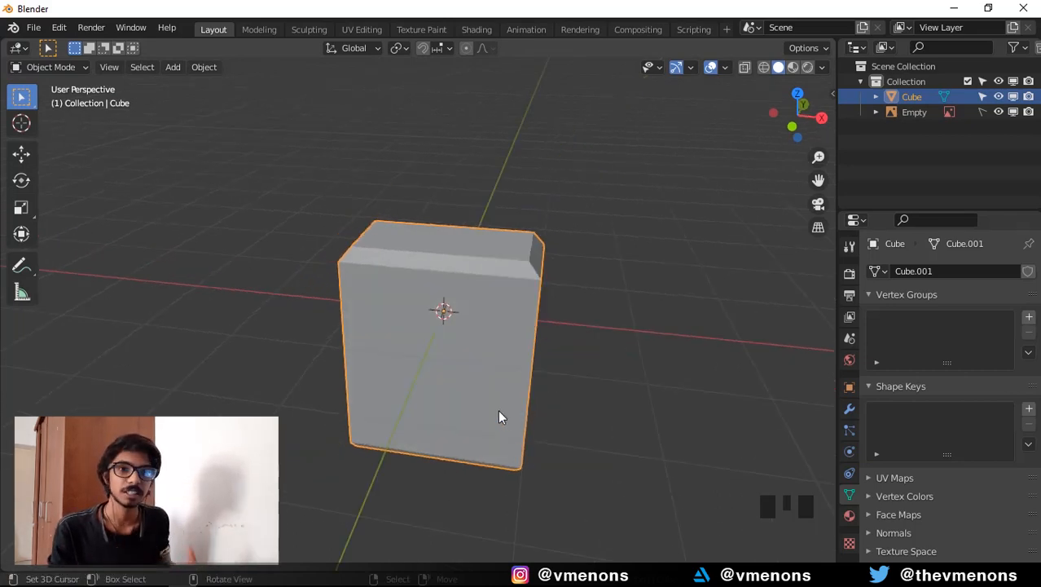
pyautogui.scroll(2, 620, 360)
pyautogui.keyDown('shift'); pyautogui.moveTo(619, 360); pyautogui.dragTo(608, 209, button='middle'); pyautogui.keyUp('shift')
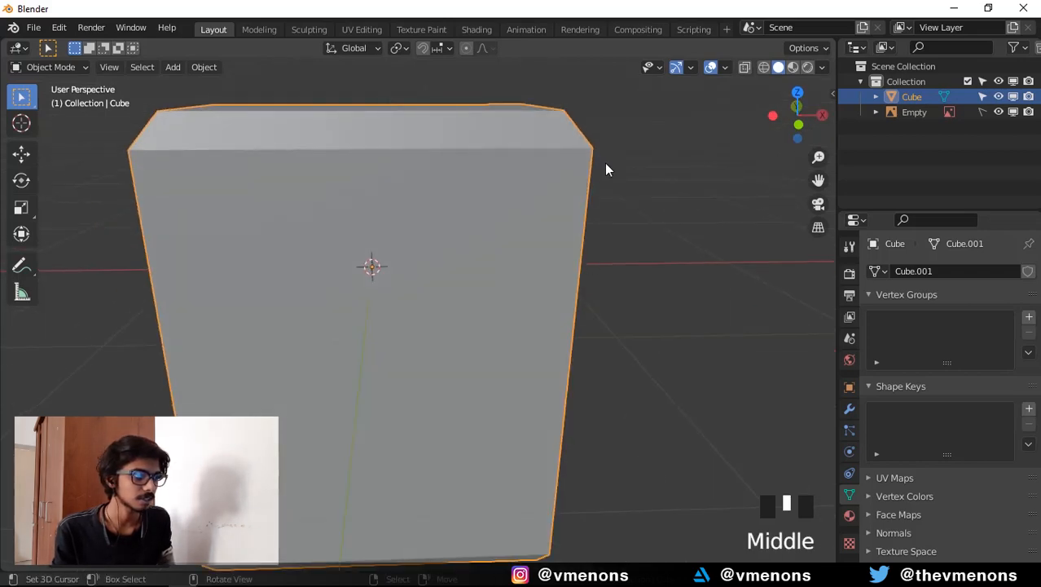
pyautogui.scroll(-2, 498, 236)
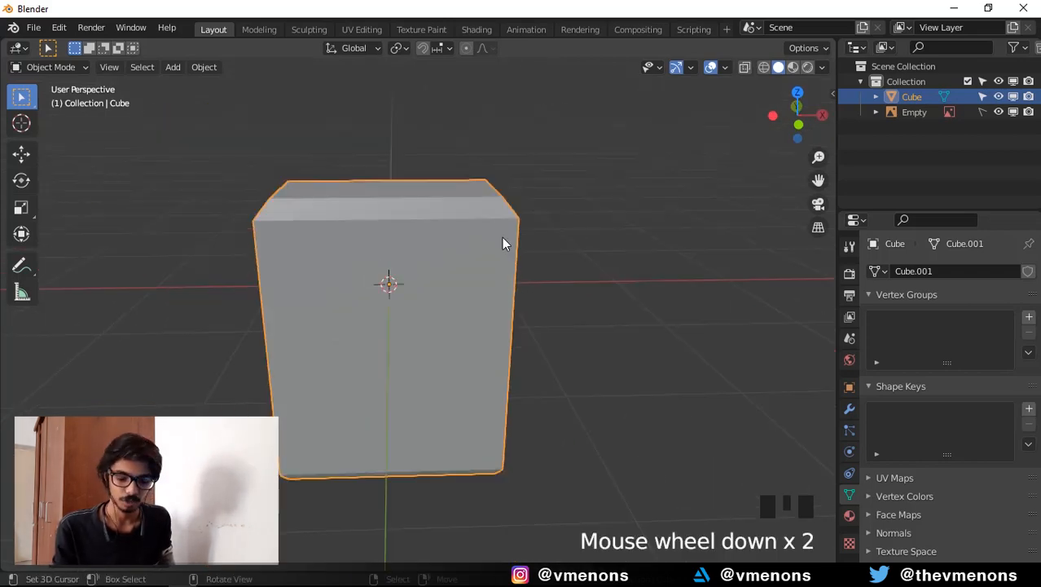
pyautogui.moveTo(502, 238); pyautogui.dragTo(477, 240, button='middle')
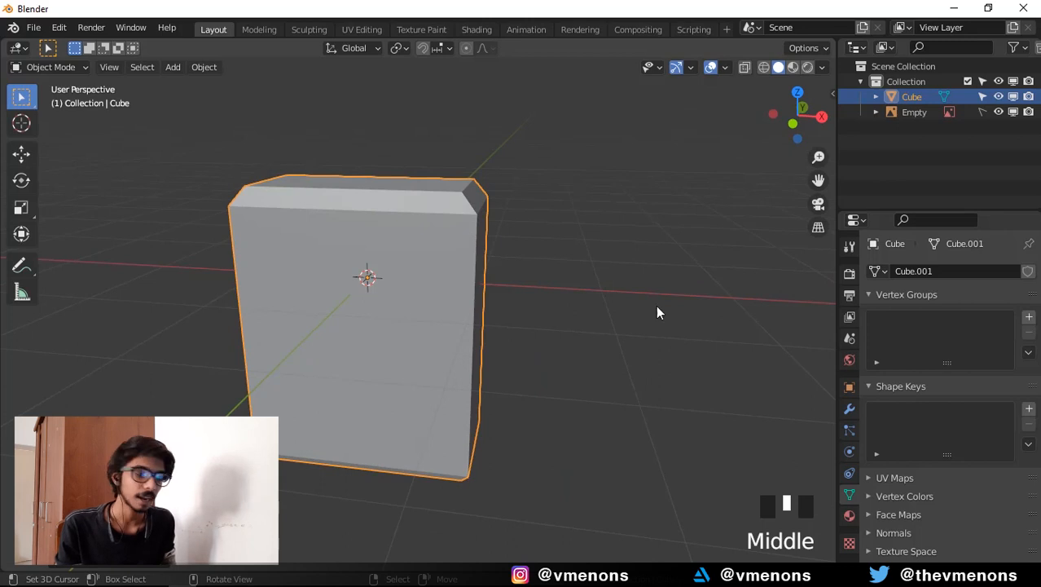
pyautogui.click(849, 409)
pyautogui.click(924, 273)
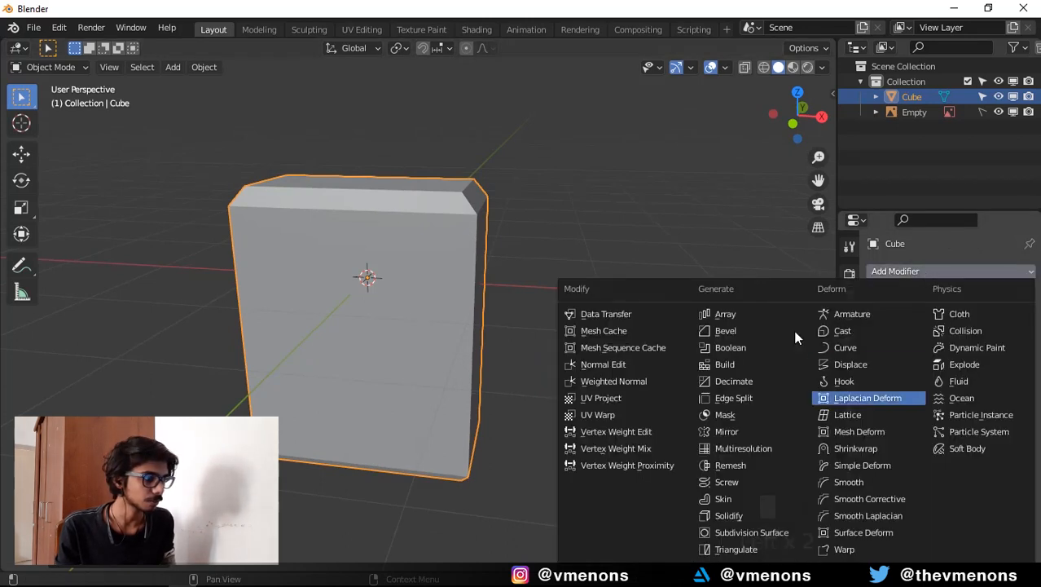
pyautogui.rightClick(355, 236)
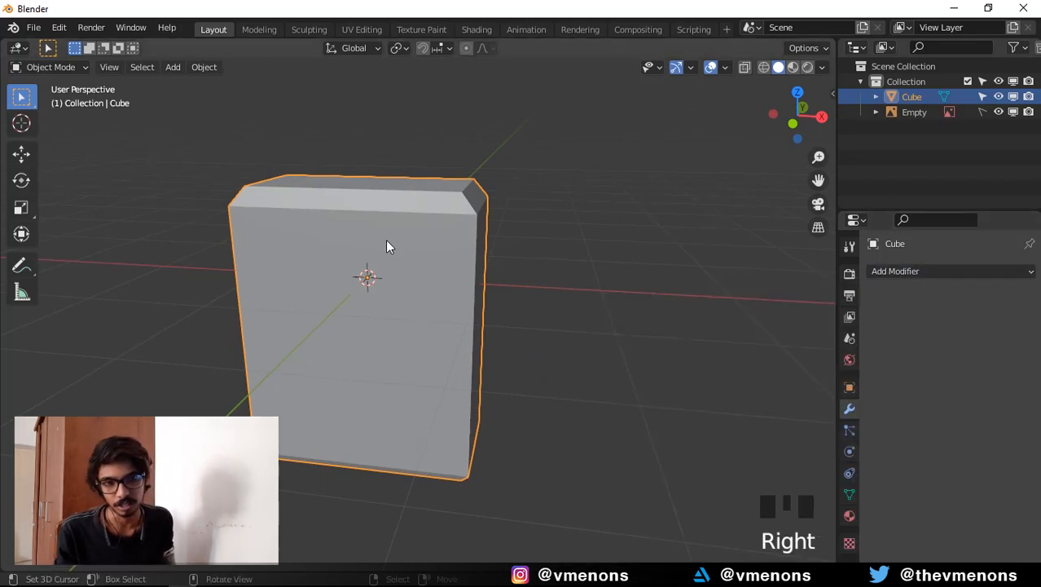
pyautogui.hotkey('ctrl', '3')
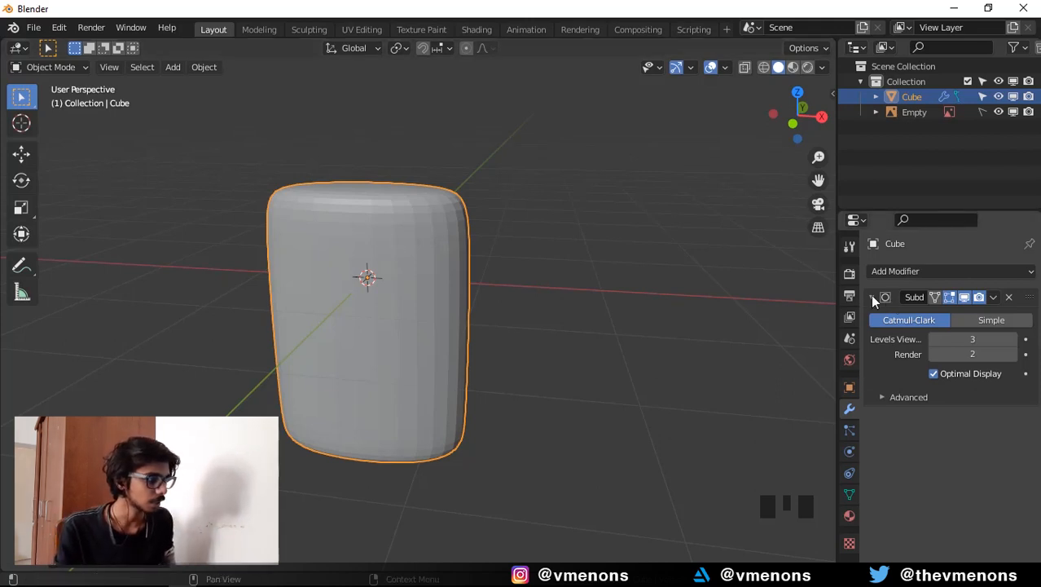
pyautogui.click(1014, 353)
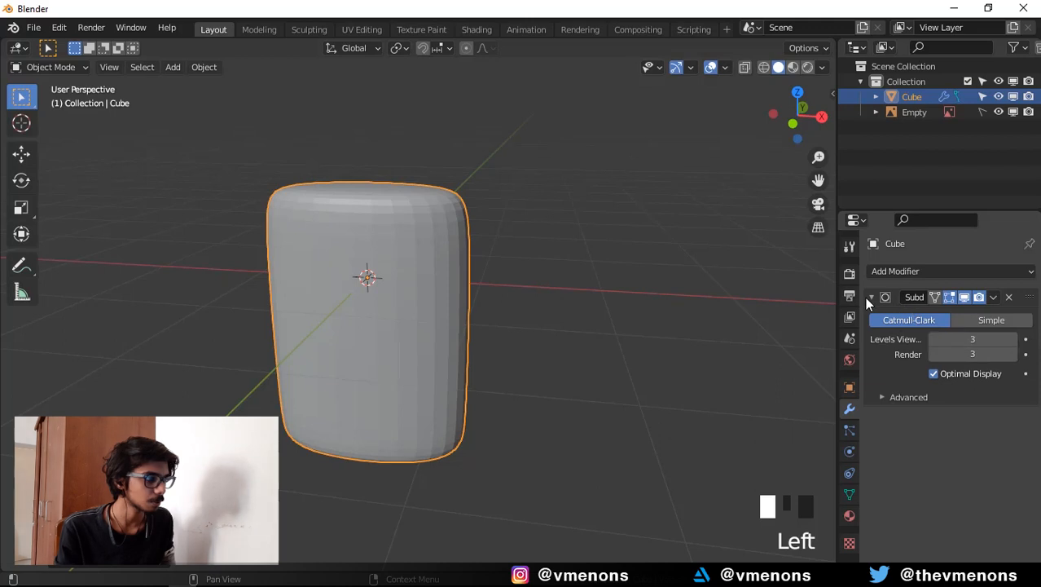
pyautogui.click(871, 296)
# Enter Edit Mode and try adding horizontal support loops just below and just above the bottle's shoulder edge.
pyautogui.press('Tab')
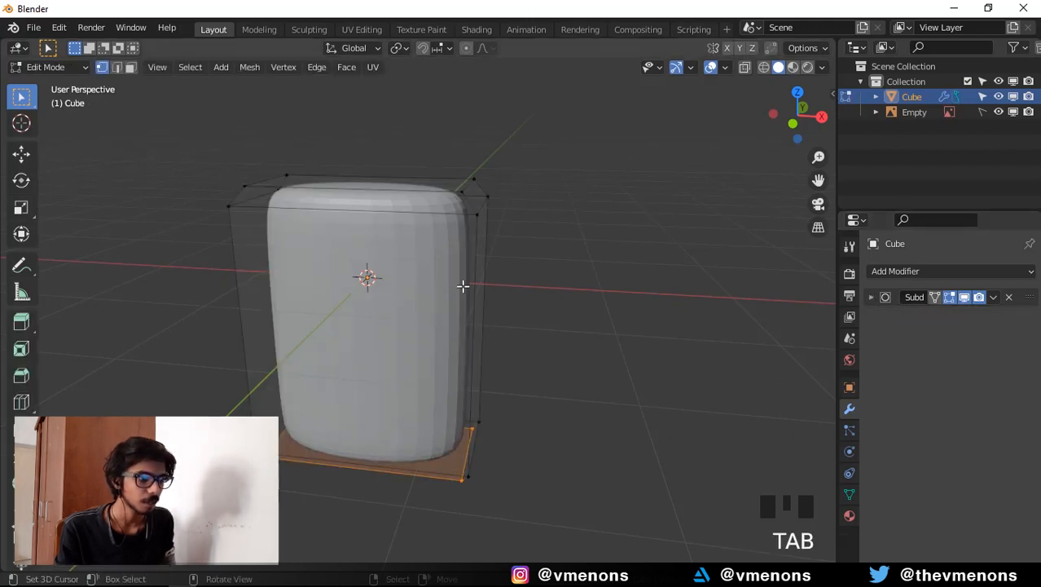
pyautogui.moveTo(466, 286); pyautogui.dragTo(538, 337, button='middle')
pyautogui.scroll(2, 551, 415)
pyautogui.moveTo(551, 415)
pyautogui.keyDown('shift'); pyautogui.mouseDown(button='middle')
pyautogui.moveTo(544, 421)
pyautogui.moveTo(563, 410)
pyautogui.mouseUp(button='middle'); pyautogui.keyUp('shift')
pyautogui.scroll(1, 546, 421)
pyautogui.scroll(-1, 575, 412)
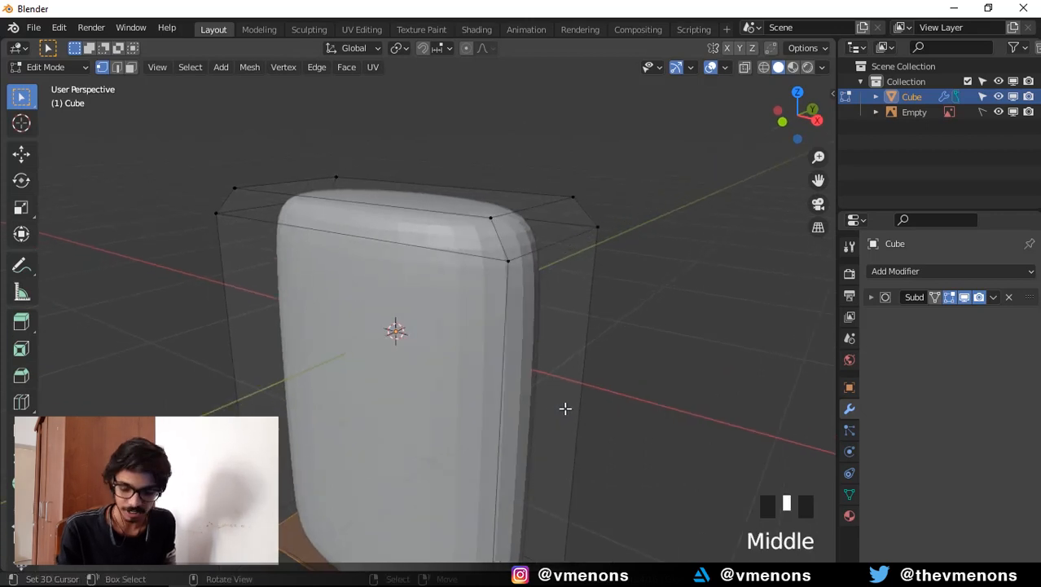
pyautogui.press('2')
pyautogui.hotkey('ctrl', 'r')
pyautogui.click(505, 456)
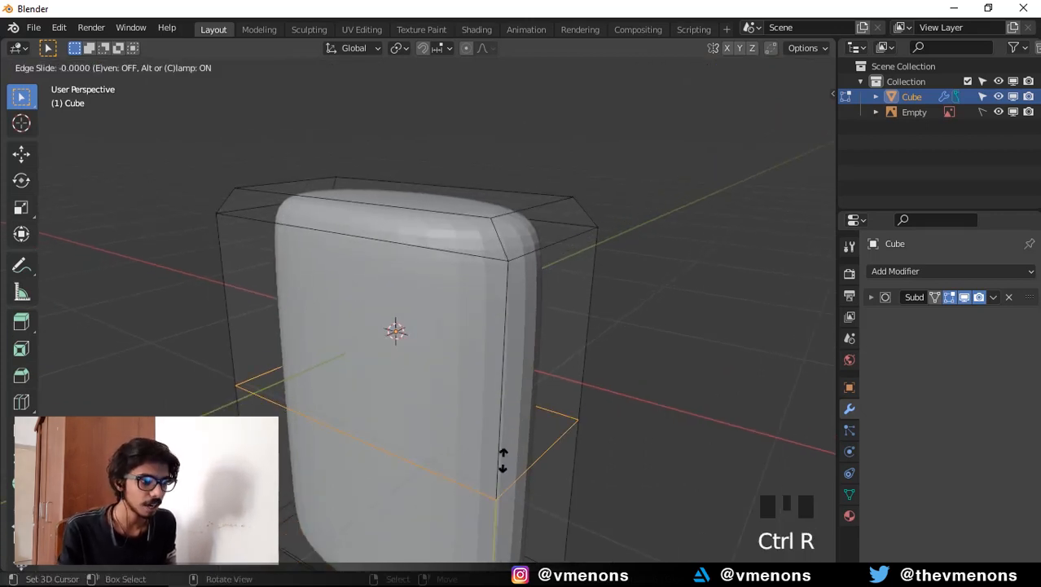
pyautogui.click(527, 254)
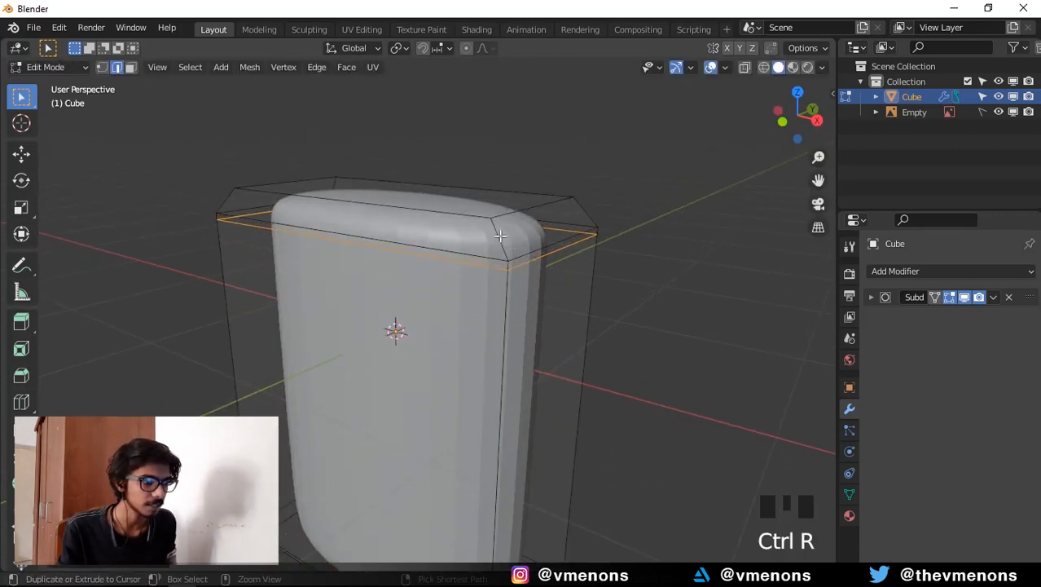
pyautogui.hotkey('ctrl', 'r')
pyautogui.click(501, 240)
pyautogui.click(505, 251)
pyautogui.scroll(-2, 490, 360)
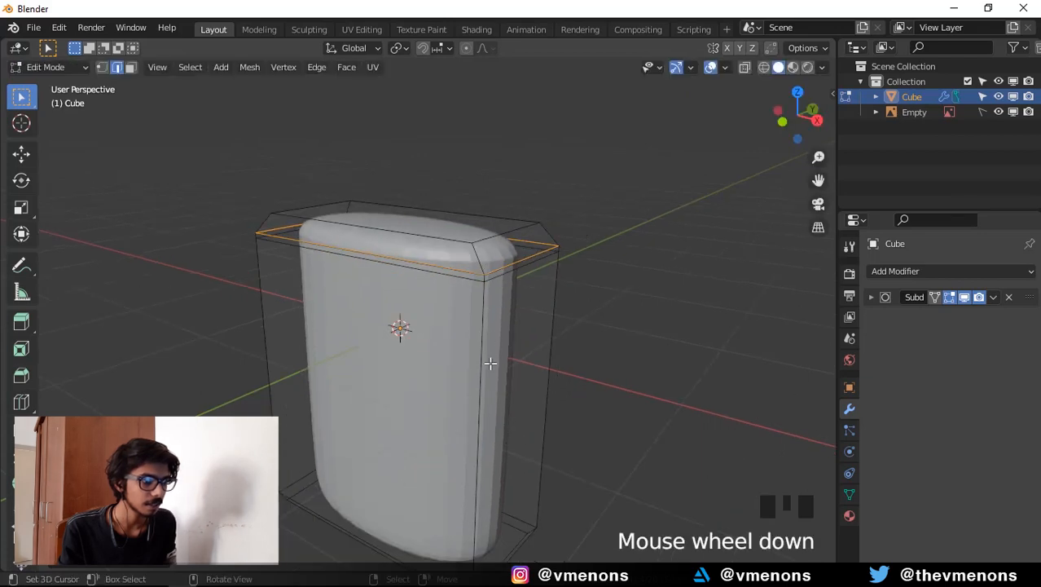
# Try adding vertical support loops across the bottle's width and depth, and check the sharpened shape in Object Mode.
pyautogui.hotkey('ctrl', 'r')
pyautogui.click(434, 244)
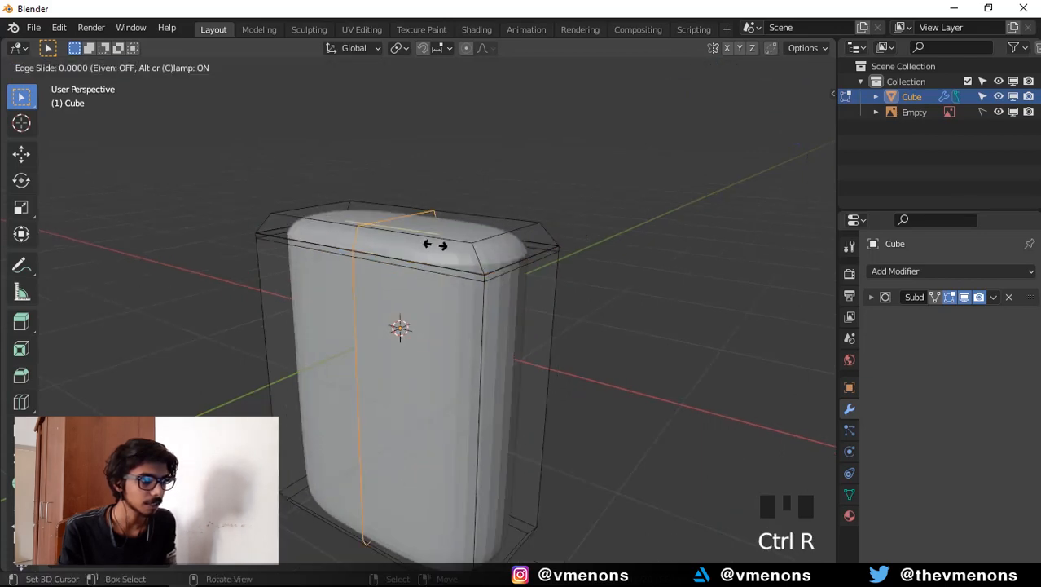
pyautogui.click(521, 279)
pyautogui.hotkey('ctrl', 'r')
pyautogui.click(512, 250)
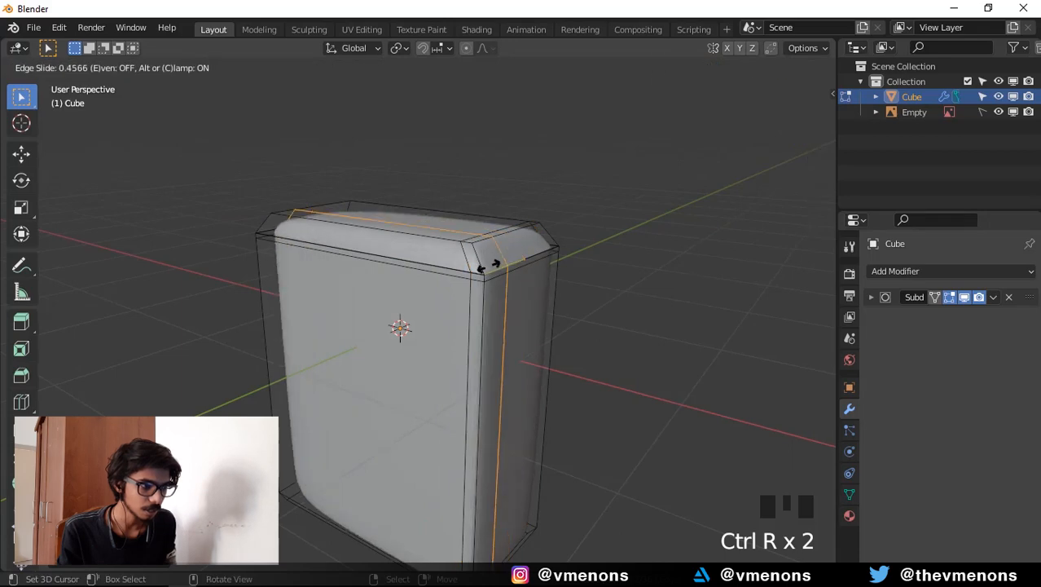
pyautogui.click(537, 327)
pyautogui.press('Tab')
pyautogui.moveTo(537, 328); pyautogui.dragTo(499, 418, button='middle')
pyautogui.scroll(2, 423, 322)
# Undo all of the added support loops and return the bottle body to Object Mode.
pyautogui.hotkey('ctrl', 'z')
pyautogui.hotkey('ctrl', 'z')
pyautogui.hotkey('ctrl', 'z')
pyautogui.hotkey('ctrl', 'z')
pyautogui.hotkey('ctrl', 'z')
pyautogui.hotkey('ctrl', 'z')
pyautogui.hotkey('ctrl', 'z')
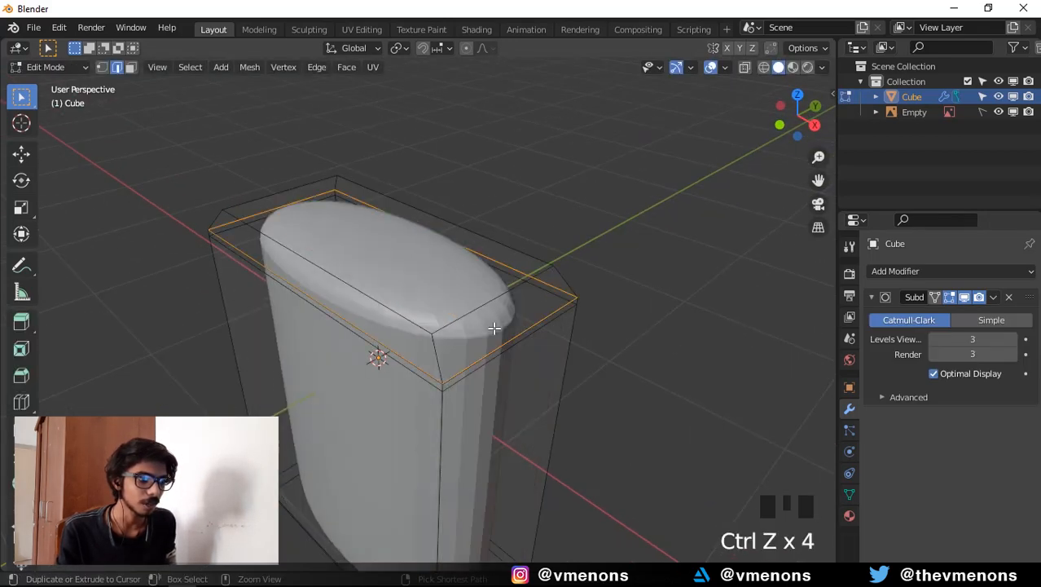
pyautogui.scroll(-2, 521, 401)
pyautogui.moveTo(521, 401); pyautogui.dragTo(546, 409, button='middle')
pyautogui.press('Tab')
pyautogui.scroll(2, 540, 447)
pyautogui.keyDown('shift'); pyautogui.moveTo(540, 446); pyautogui.dragTo(532, 387, button='middle'); pyautogui.keyUp('shift')
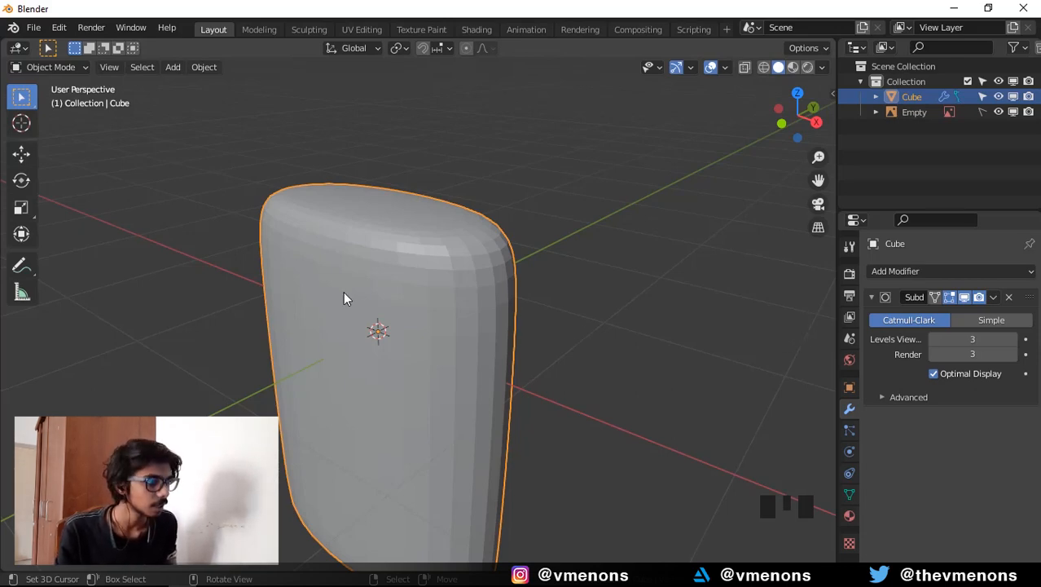
# Show the bottle body's transform values and apply its scale.
pyautogui.press('n')
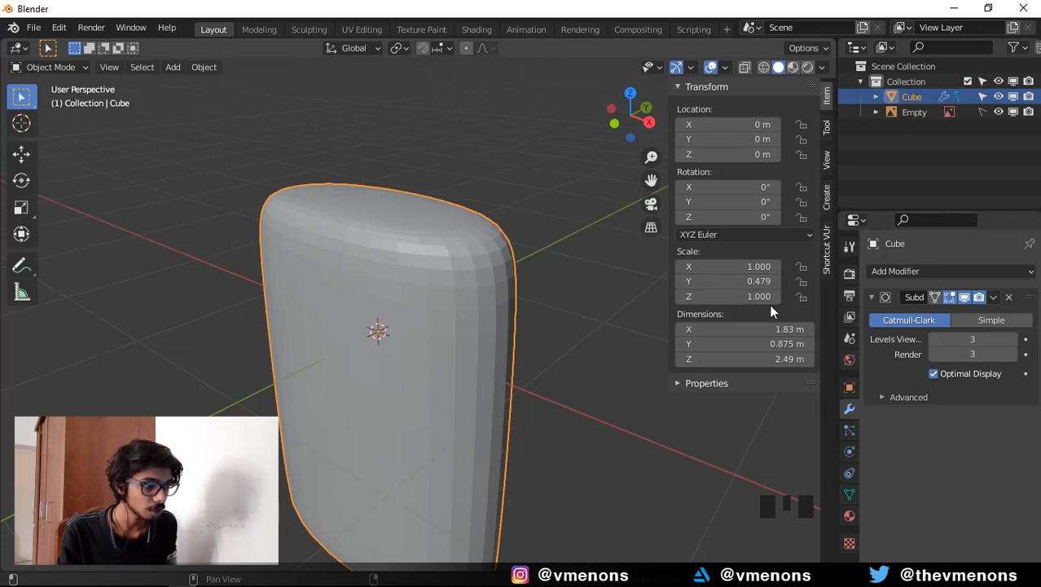
pyautogui.hotkey('ctrl', 'a')
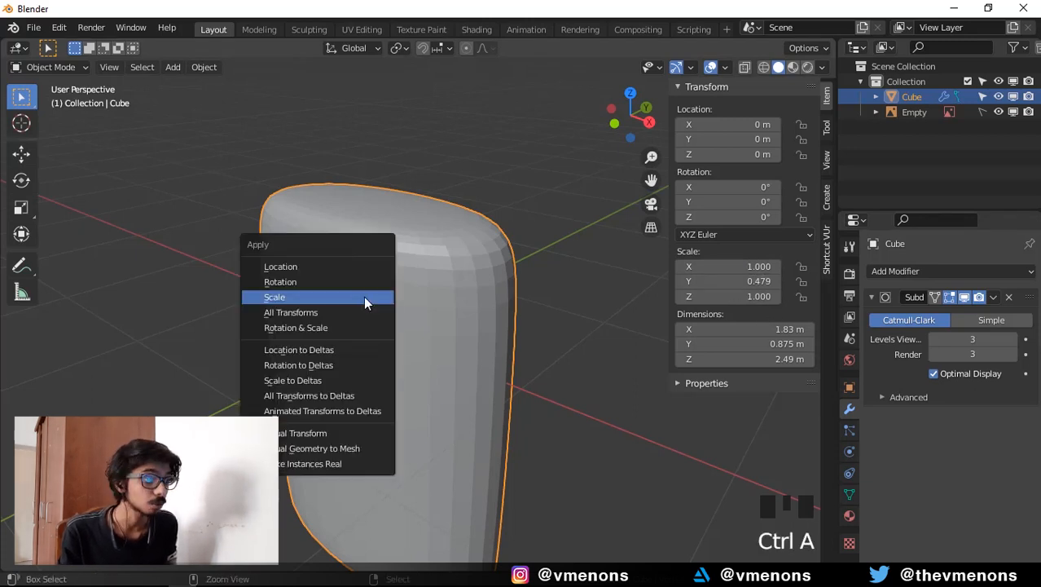
pyautogui.click(364, 300)
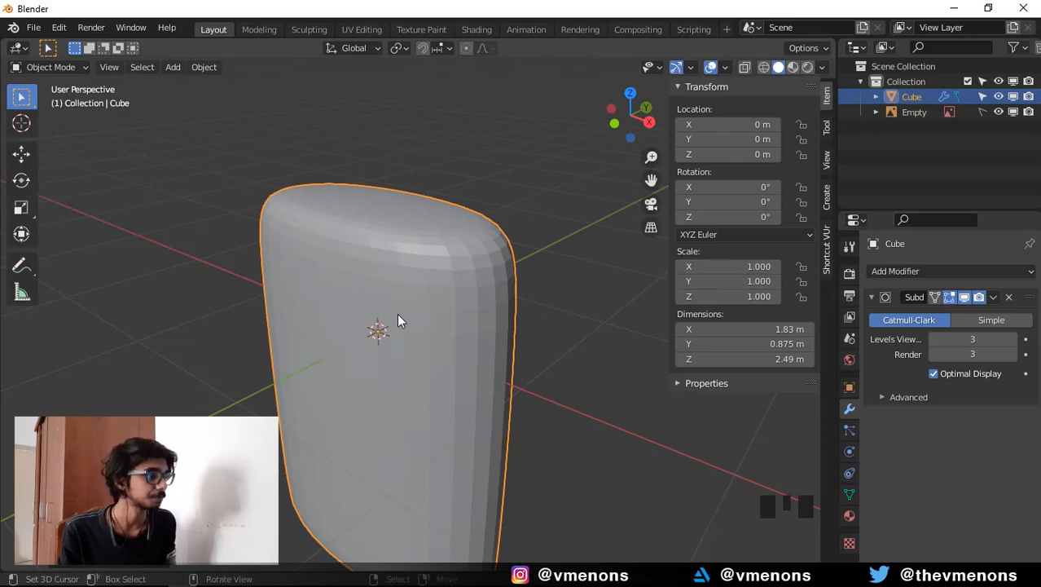
pyautogui.keyDown('shift'); pyautogui.moveTo(400, 321); pyautogui.dragTo(400, 285, button='middle'); pyautogui.keyUp('shift')
# Try a Bevel modifier on the bottle body, then undo both it and the applied scale.
pyautogui.click(922, 271)
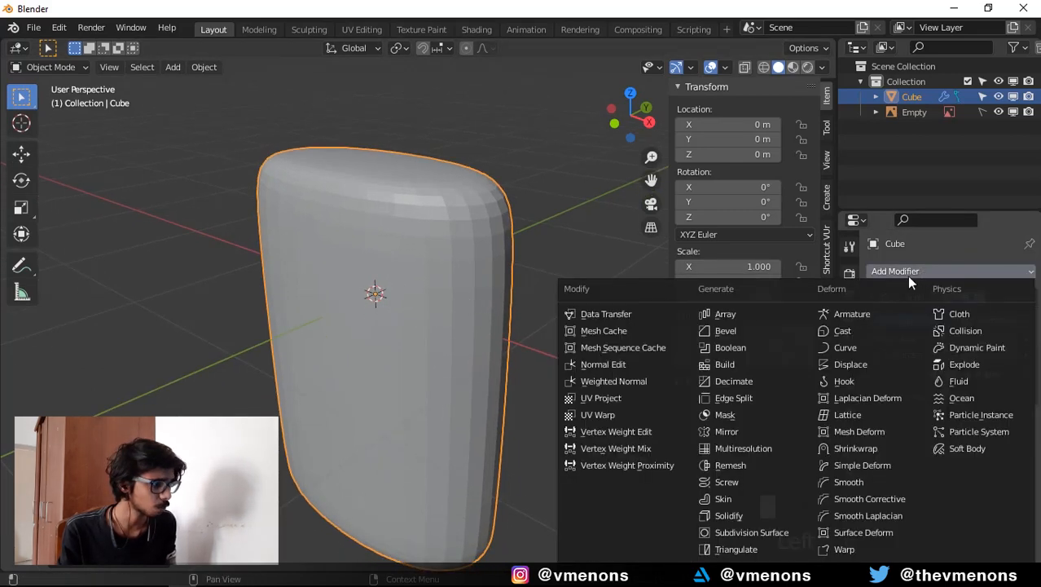
pyautogui.click(738, 326)
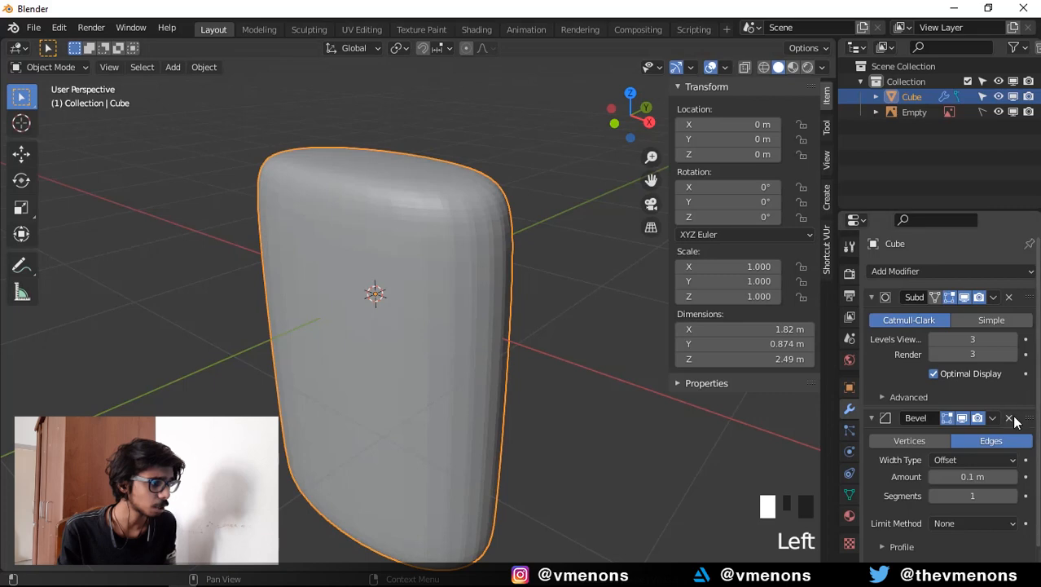
pyautogui.hotkey('ctrl', 'z')
pyautogui.hotkey('ctrl', 'z')
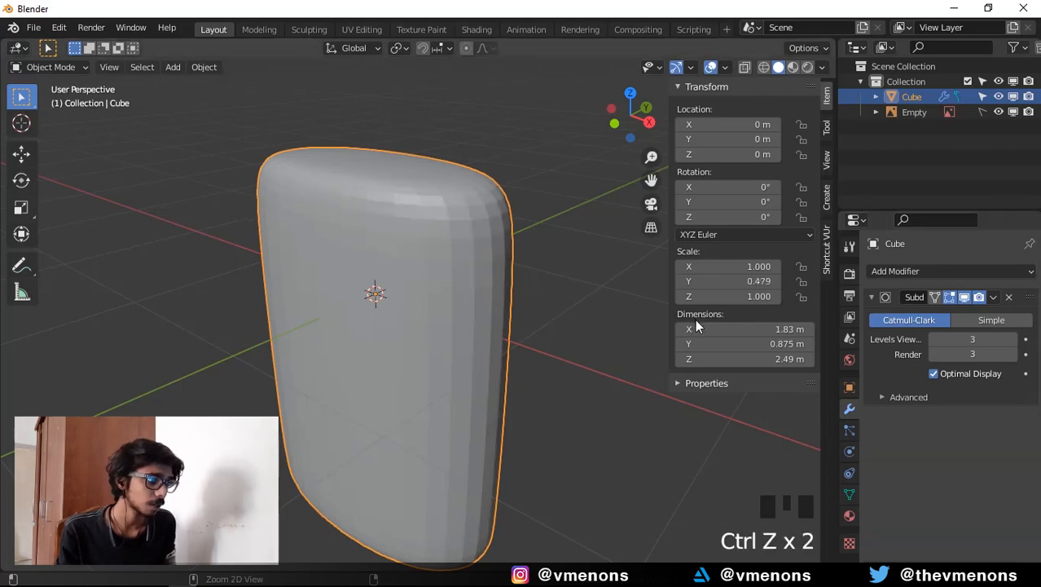
# In Edit Mode, try bevelling the long front edge of the bottle's top face, then undo the bevel.
pyautogui.press('Tab')
pyautogui.keyDown('shift'); pyautogui.moveTo(395, 190); pyautogui.dragTo(395, 210, button='middle'); pyautogui.keyUp('shift')
pyautogui.keyDown('alt'); pyautogui.rightClick(395, 210); pyautogui.keyUp('alt')
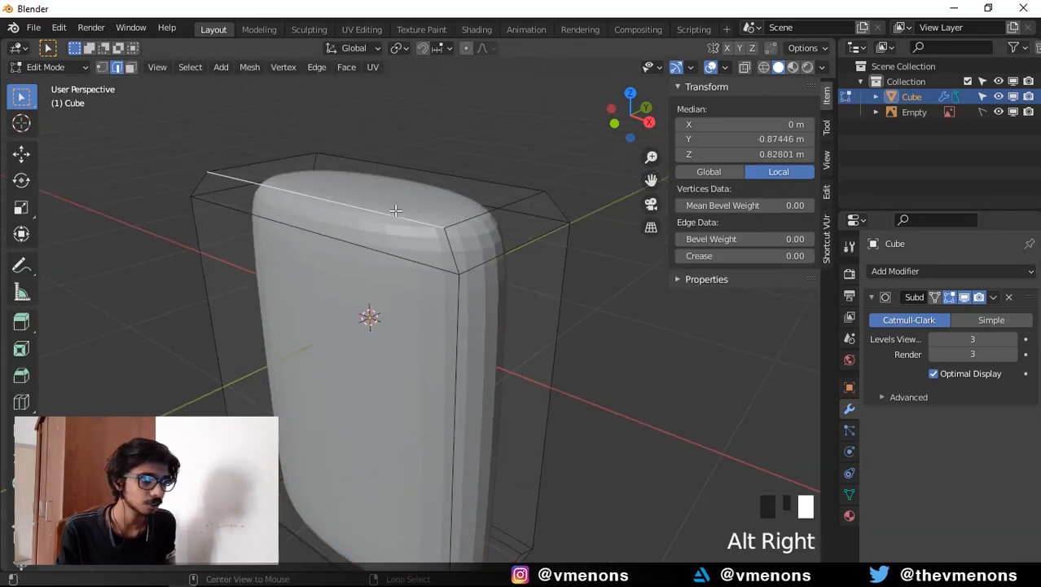
pyautogui.hotkey('ctrl', 'b')
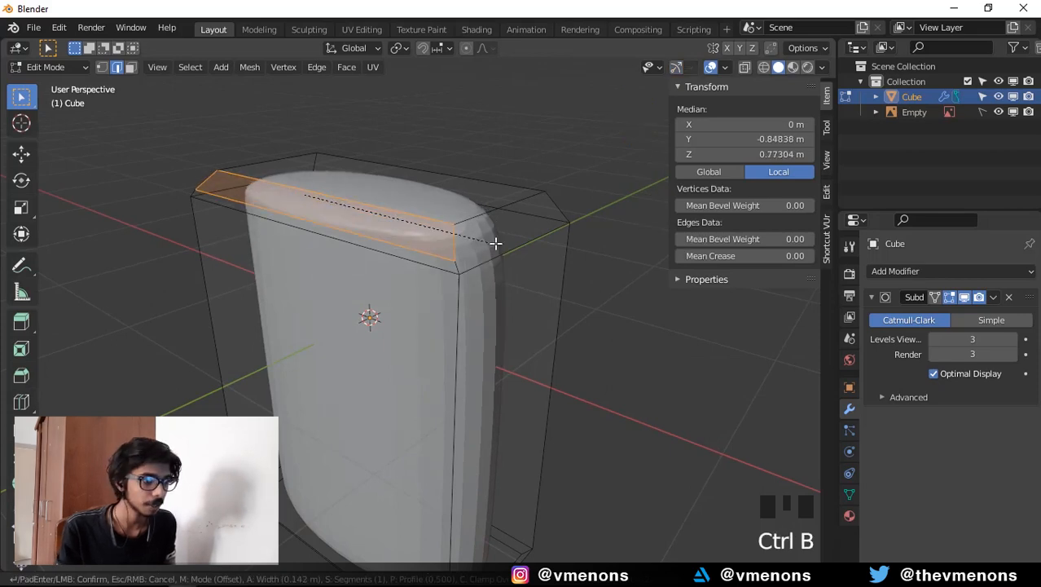
pyautogui.click(484, 244)
pyautogui.moveTo(485, 244); pyautogui.dragTo(464, 266, button='middle')
pyautogui.moveTo(464, 266); pyautogui.dragTo(451, 263, button='middle')
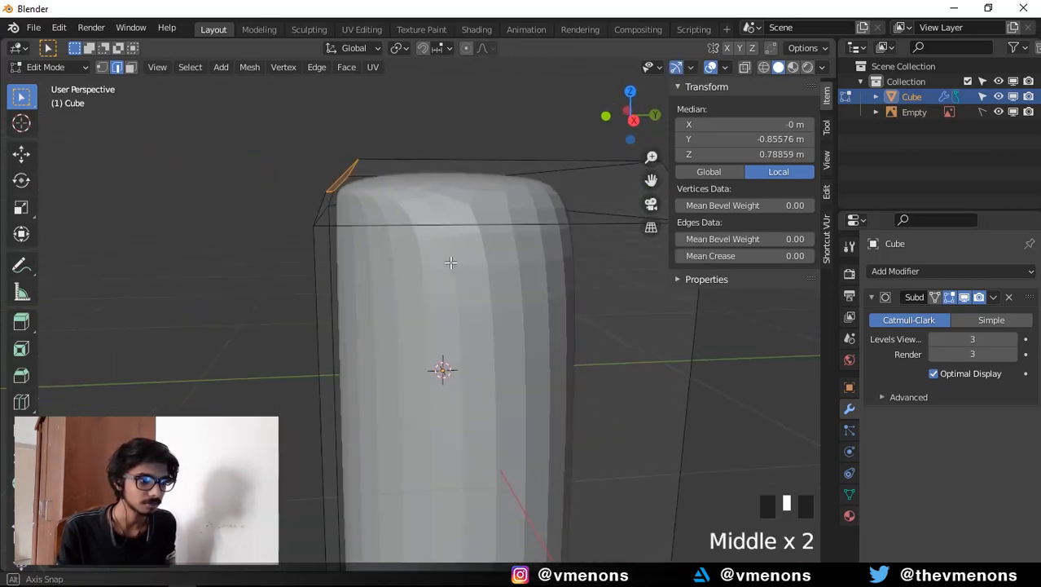
pyautogui.hotkey('ctrl', 'z')
# Try bevelling all of the bottle's edges at once by about 0.13 m, and return to Object Mode.
pyautogui.press('a')
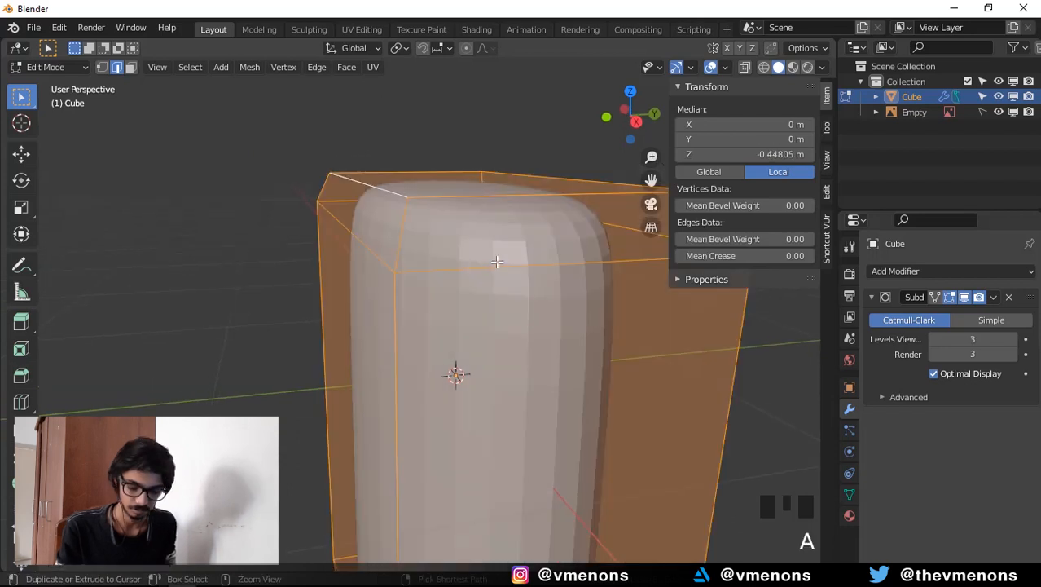
pyautogui.hotkey('ctrl', 'b')
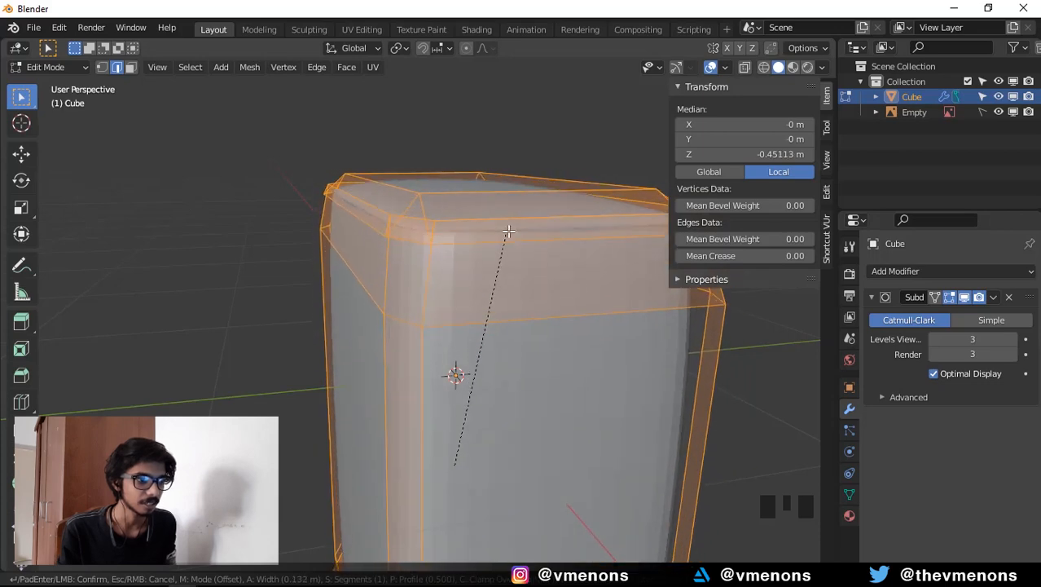
pyautogui.click(510, 230)
pyautogui.press('Tab')
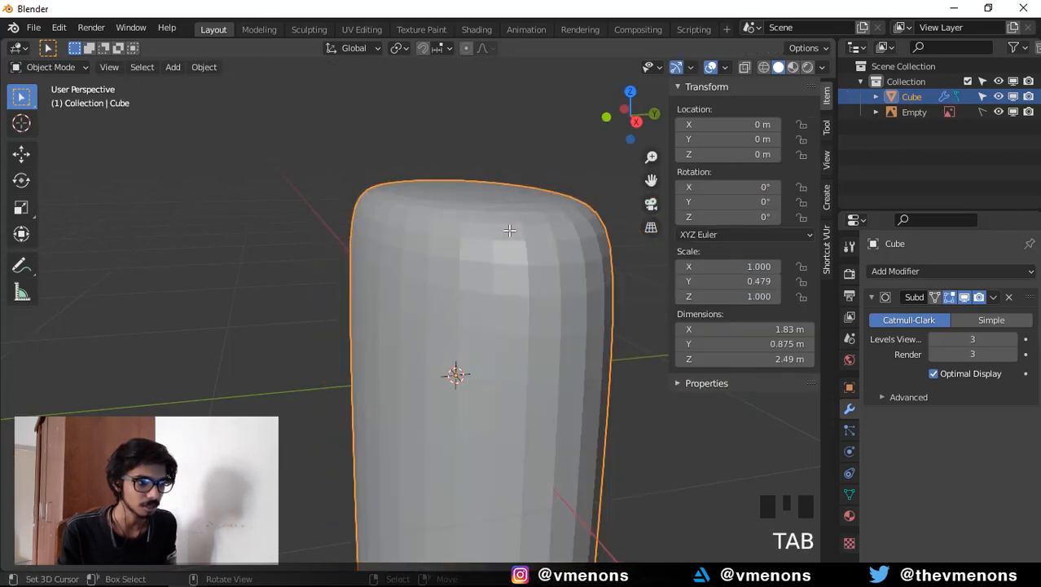
# Apply the scale of the bottle body.
pyautogui.hotkey('ctrl', 'a')
pyautogui.click(450, 226)
# Try bevelling all of the bottle body's edges again in Edit Mode, cancel it and return to Object Mode.
pyautogui.press('Tab')
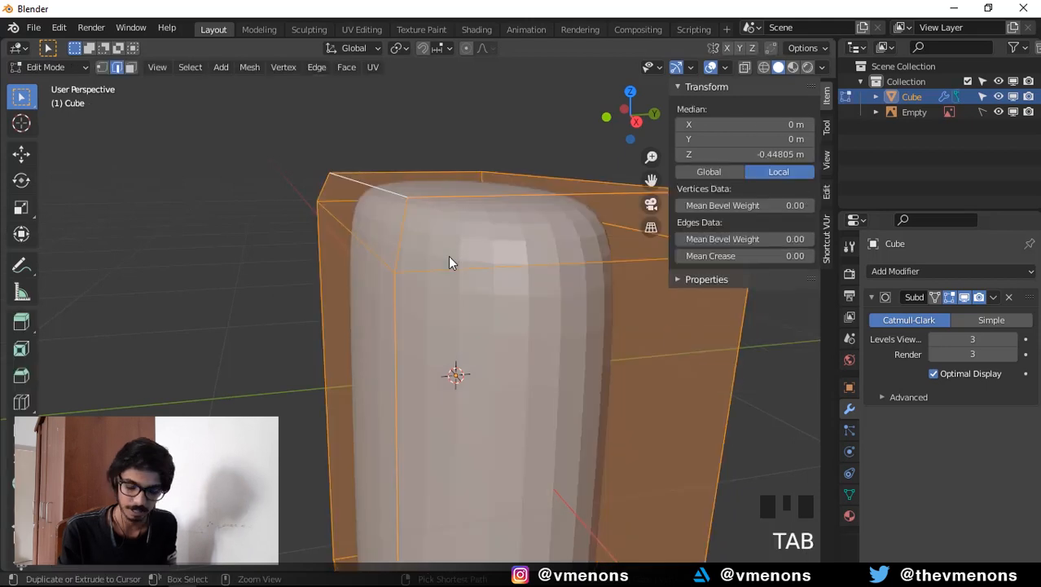
pyautogui.hotkey('ctrl', 'b')
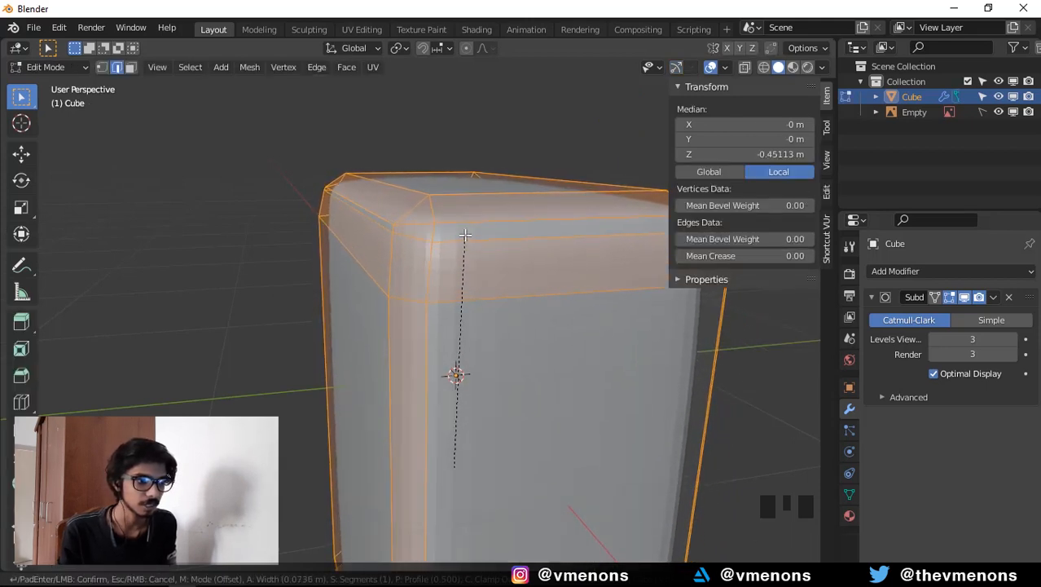
pyautogui.press('Escape')
pyautogui.press('Tab')
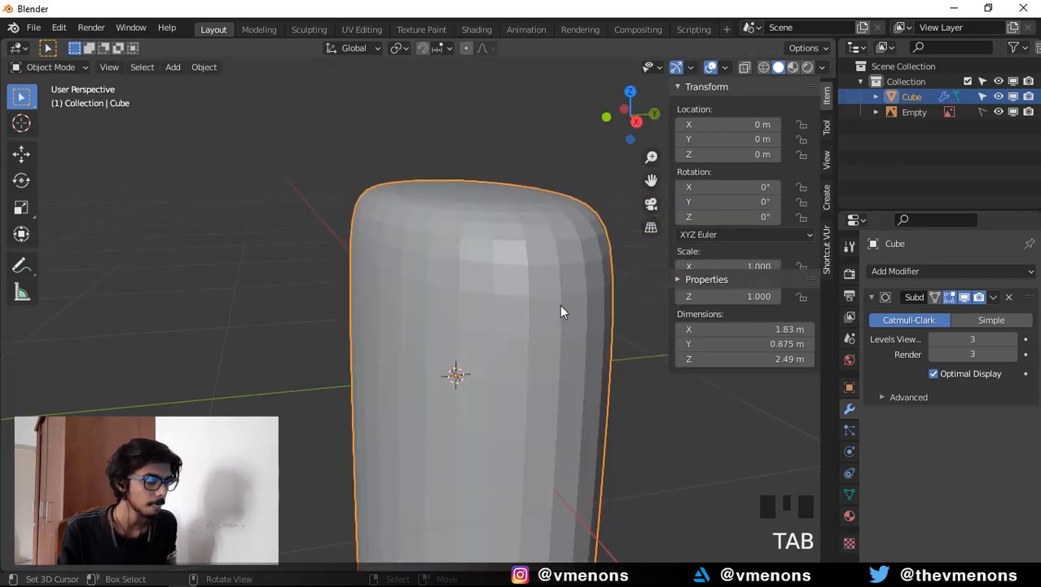
# Add a Bevel modifier to the bottle body, place it above the Subdivision modifier, and collapse both modifiers' settings.
pyautogui.keyDown('shift'); pyautogui.moveTo(562, 307); pyautogui.dragTo(785, 277, button='middle'); pyautogui.keyUp('shift')
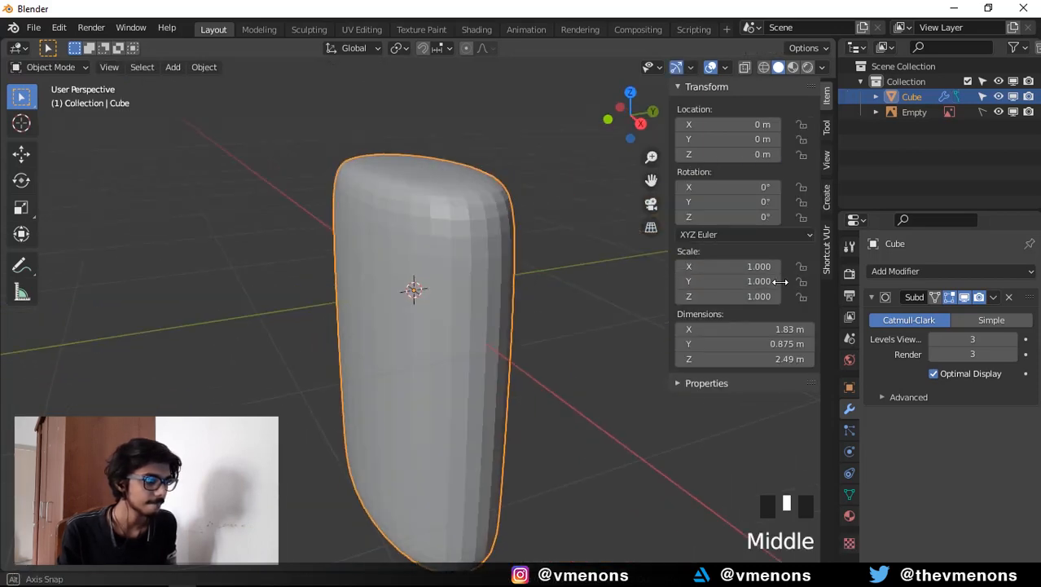
pyautogui.click(932, 270)
pyautogui.click(725, 331)
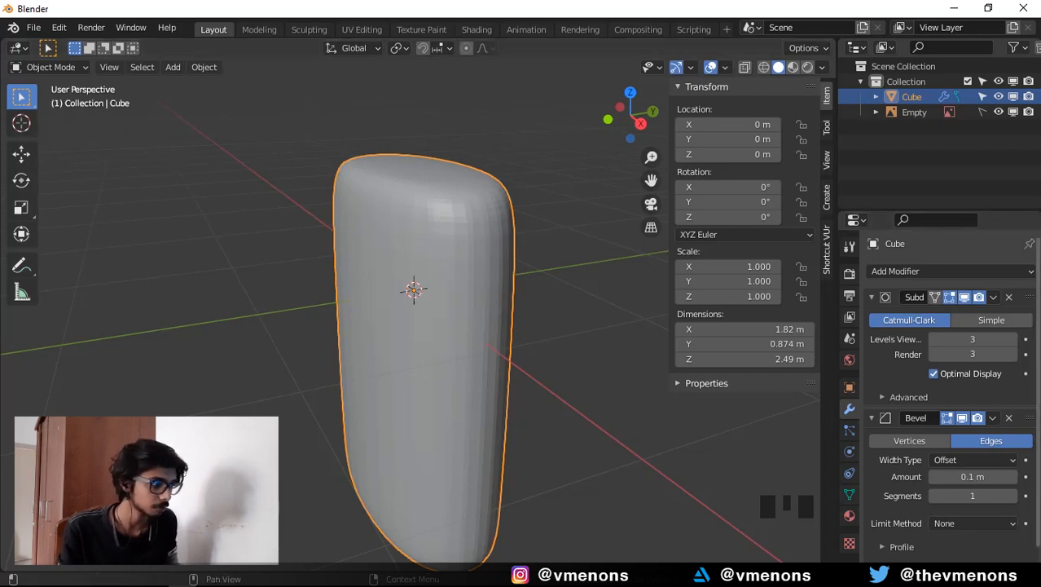
pyautogui.moveTo(1025, 418); pyautogui.dragTo(1020, 289)
pyautogui.moveTo(984, 404); pyautogui.dragTo(982, 403)
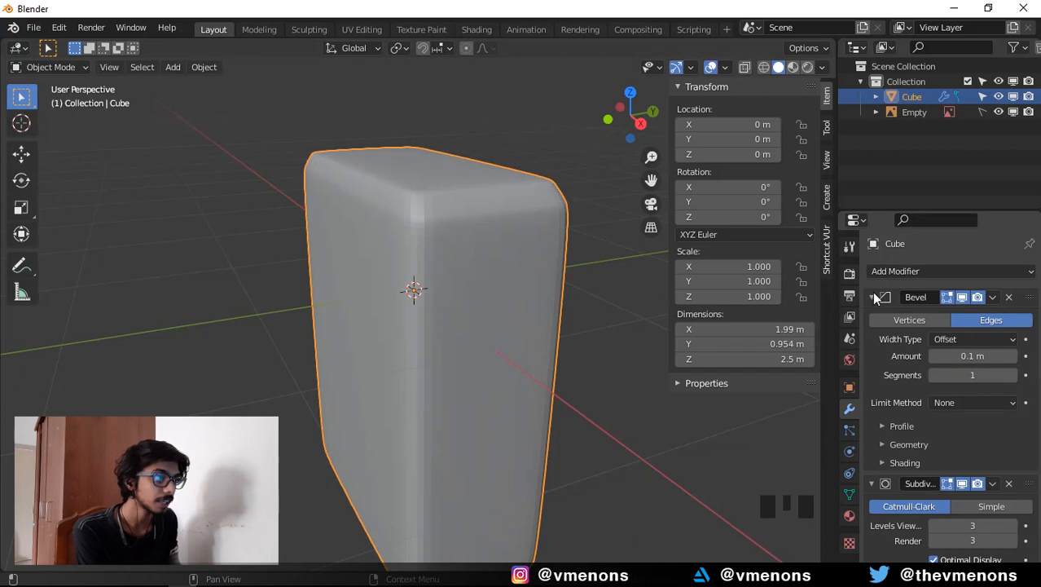
pyautogui.click(872, 295)
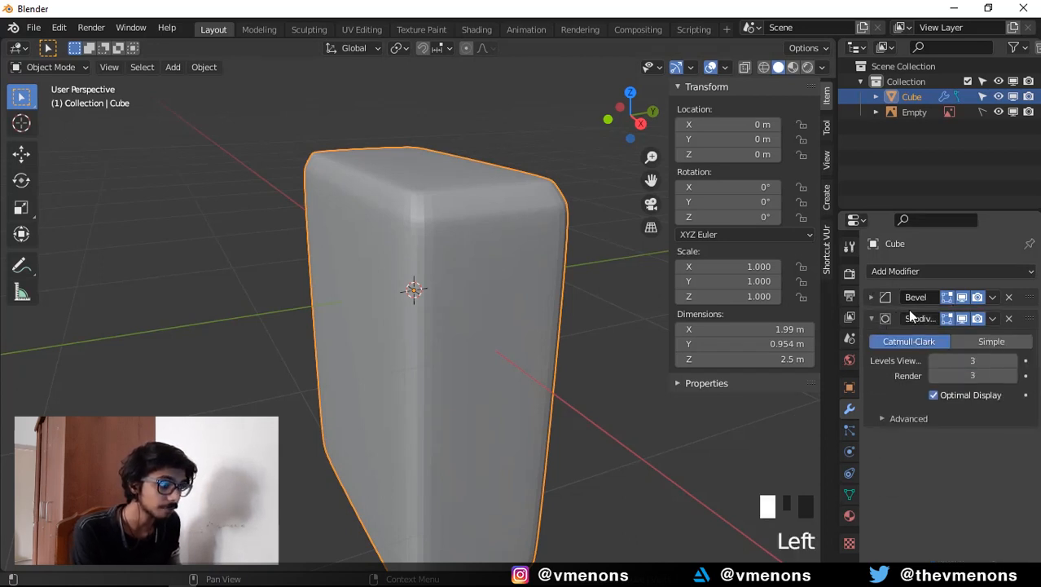
pyautogui.click(873, 318)
# Compare the modifier order by moving Bevel below Subdivision and back above it, examining the bottle body's shape.
pyautogui.moveTo(1032, 299); pyautogui.dragTo(1033, 358)
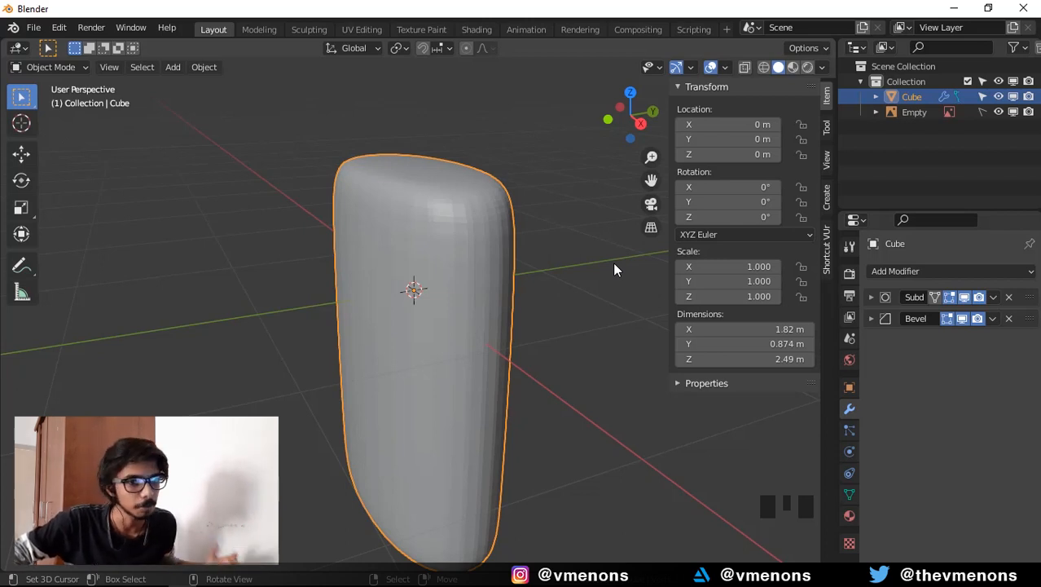
pyautogui.moveTo(1029, 319); pyautogui.dragTo(1035, 295)
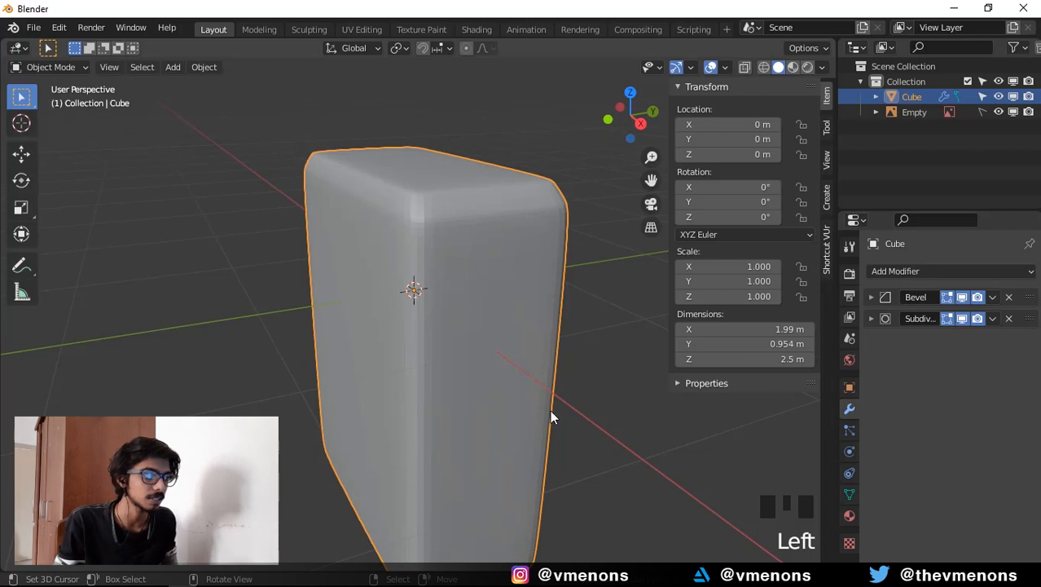
pyautogui.moveTo(530, 254); pyautogui.dragTo(540, 221, button='middle')
pyautogui.scroll(-3, 558, 245)
pyautogui.moveTo(569, 274); pyautogui.dragTo(505, 259, button='middle')
pyautogui.scroll(2, 565, 274)
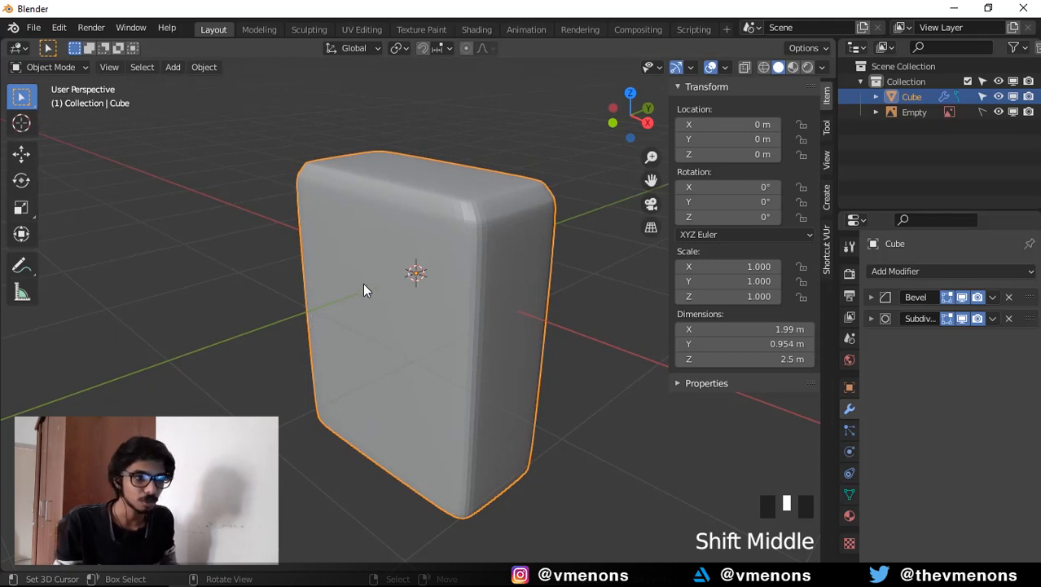
pyautogui.keyDown('shift'); pyautogui.moveTo(364, 291); pyautogui.dragTo(360, 316, button='middle'); pyautogui.keyUp('shift')
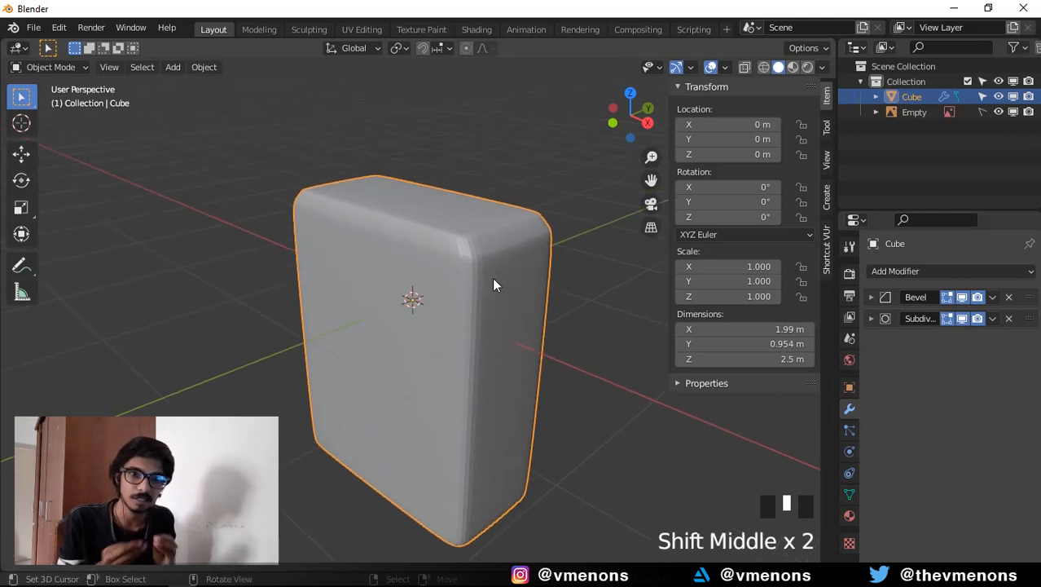
# Set the Bevel modifier's limit method to Weight.
pyautogui.click(871, 296)
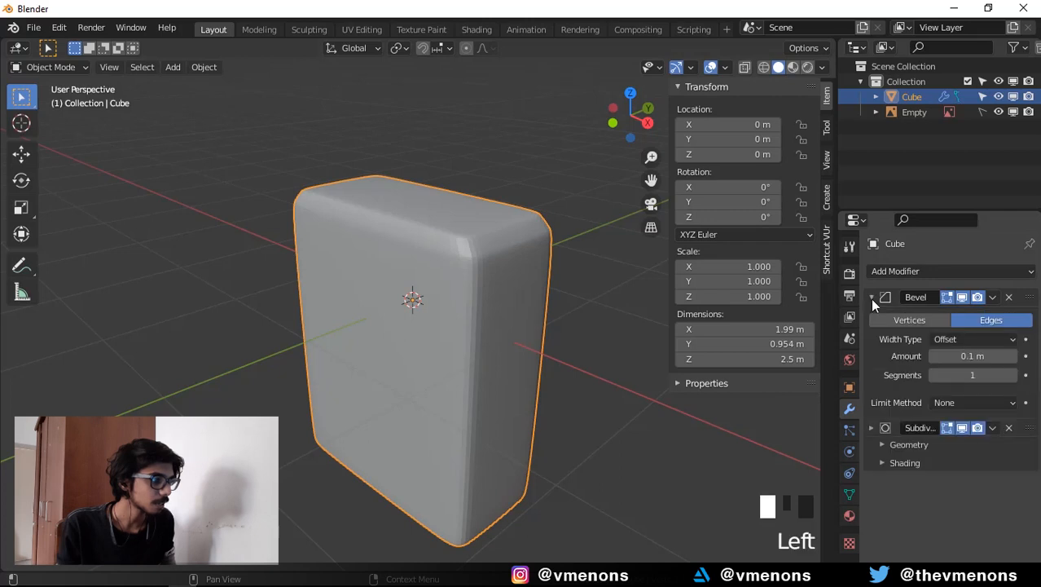
pyautogui.click(955, 401)
pyautogui.click(958, 453)
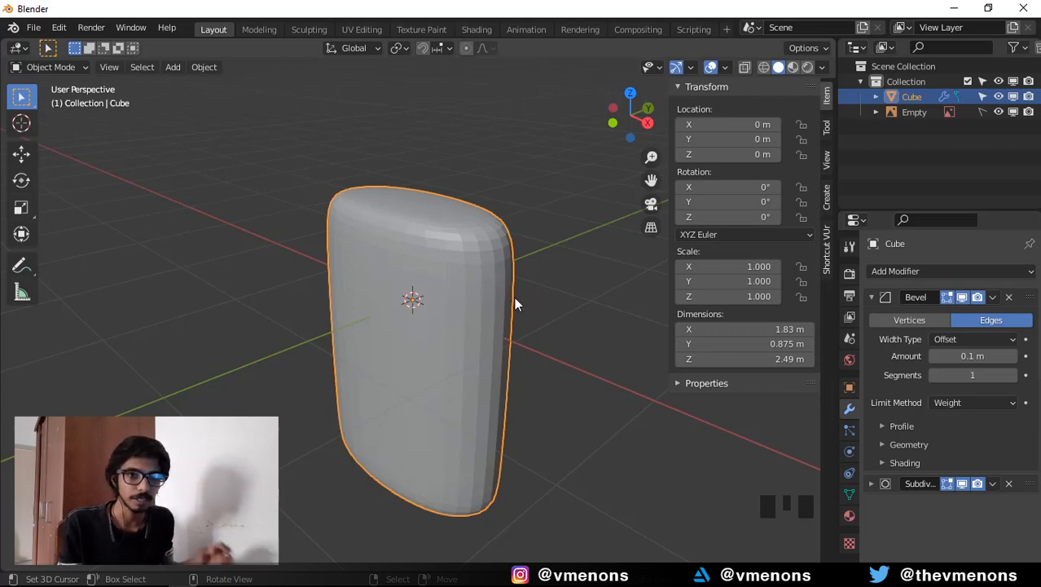
# In Edit Mode, select the edge loop around the bottle's upper shoulder and set its mean bevel weight to 1.00.
pyautogui.scroll(1, 519, 305)
pyautogui.press('Tab')
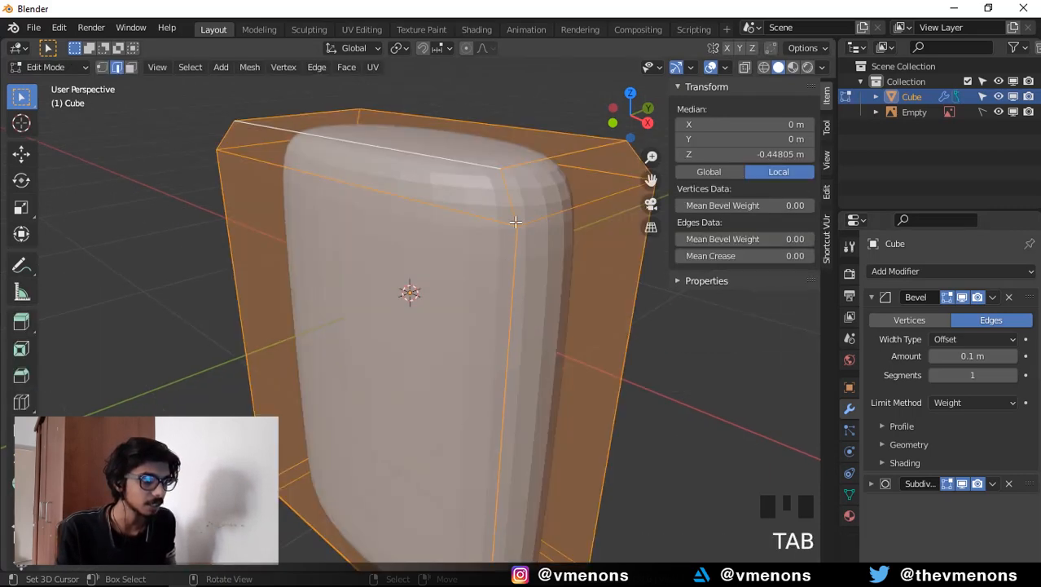
pyautogui.keyDown('shift'); pyautogui.moveTo(516, 224); pyautogui.dragTo(500, 225, button='middle'); pyautogui.keyUp('shift')
pyautogui.keyDown('alt'); pyautogui.rightClick(464, 226); pyautogui.keyUp('alt')
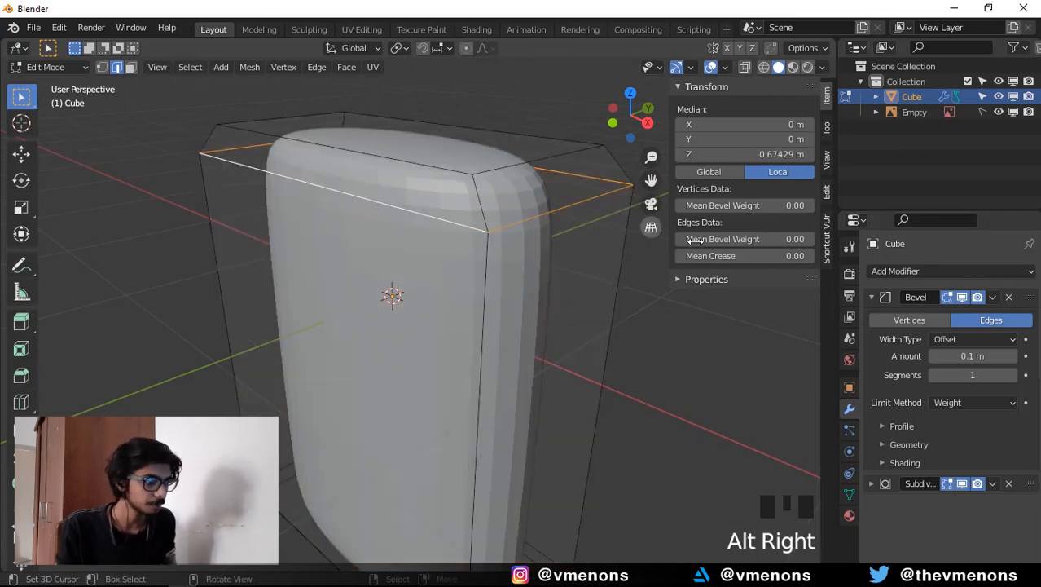
pyautogui.click(759, 238)
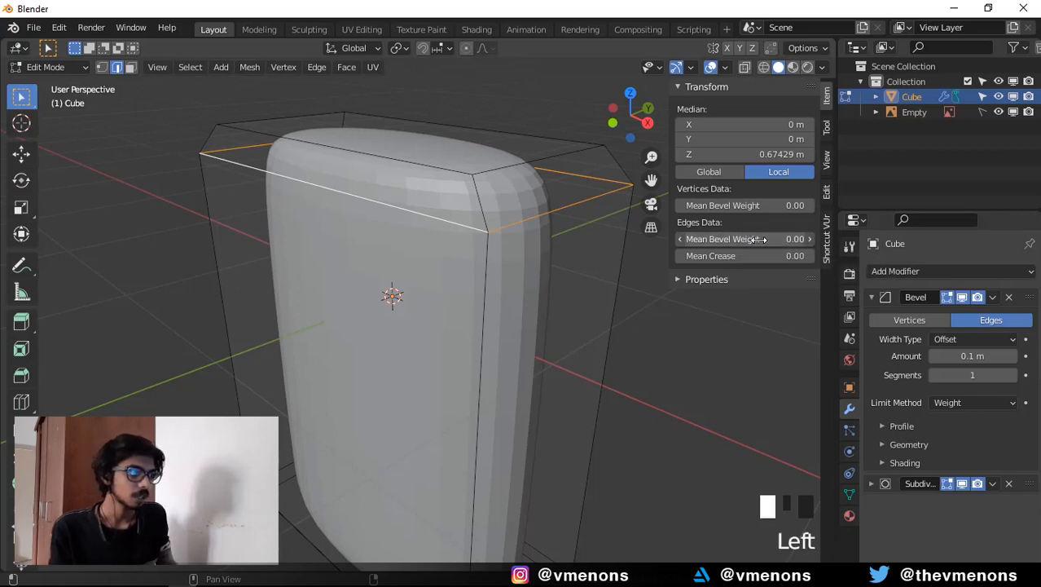
pyautogui.moveTo(758, 238); pyautogui.dragTo(794, 238)
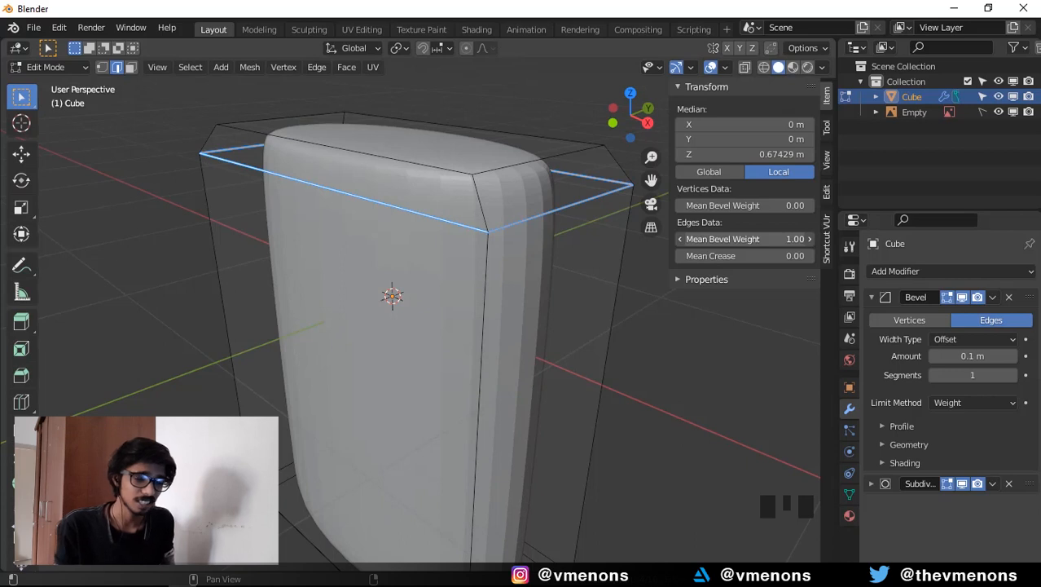
# Try lowering the upper shoulder loop's mean bevel weight, first to 0.00 and then to 0.005.
pyautogui.moveTo(795, 239); pyautogui.dragTo(769, 239)
pyautogui.click(758, 239)
pyautogui.write('0')
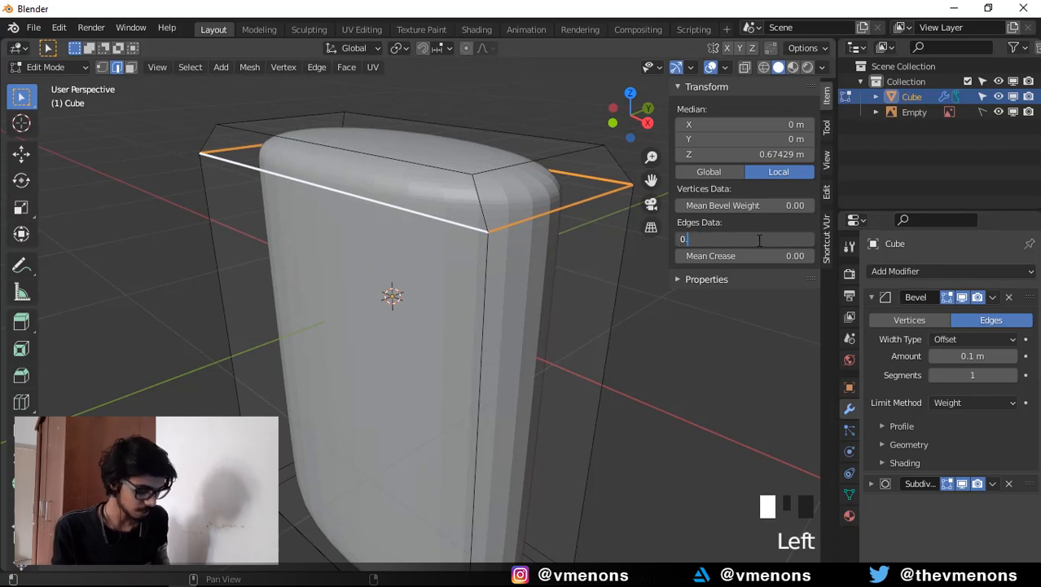
pyautogui.write('.00')
pyautogui.press('Return')
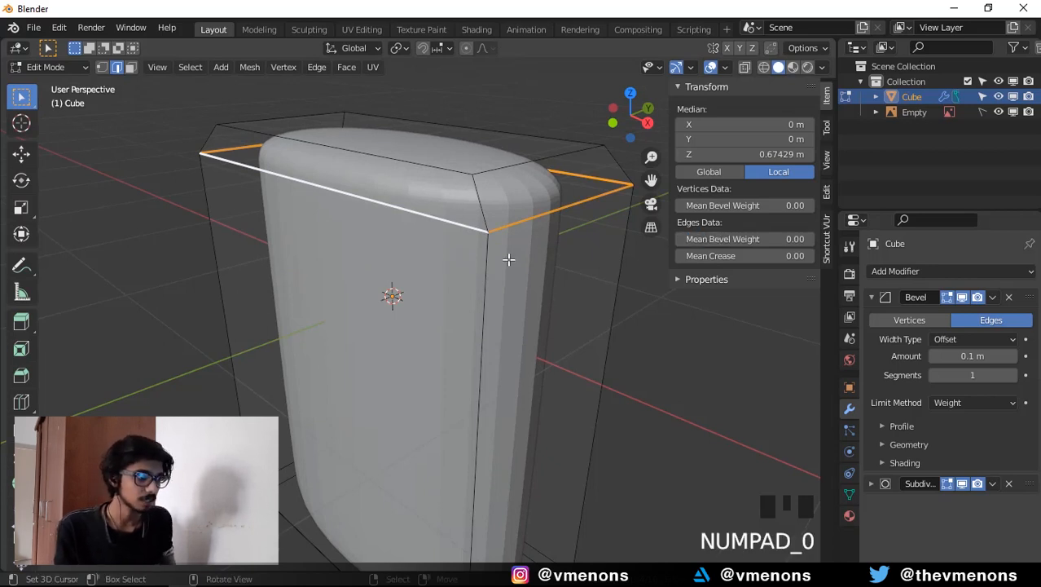
pyautogui.scroll(-1, 510, 258)
pyautogui.click(704, 238)
pyautogui.write('.')
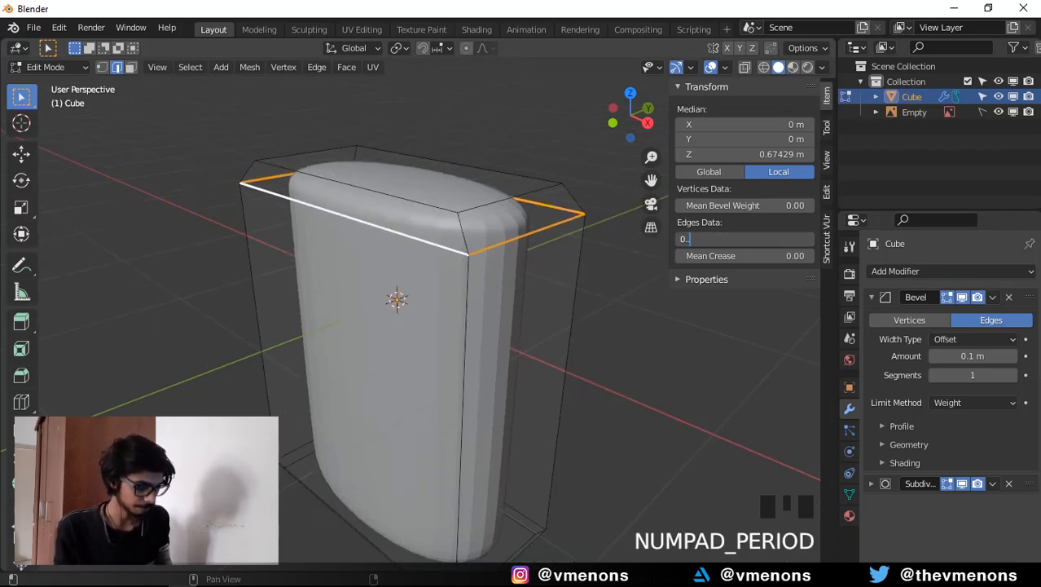
pyautogui.write('.005')
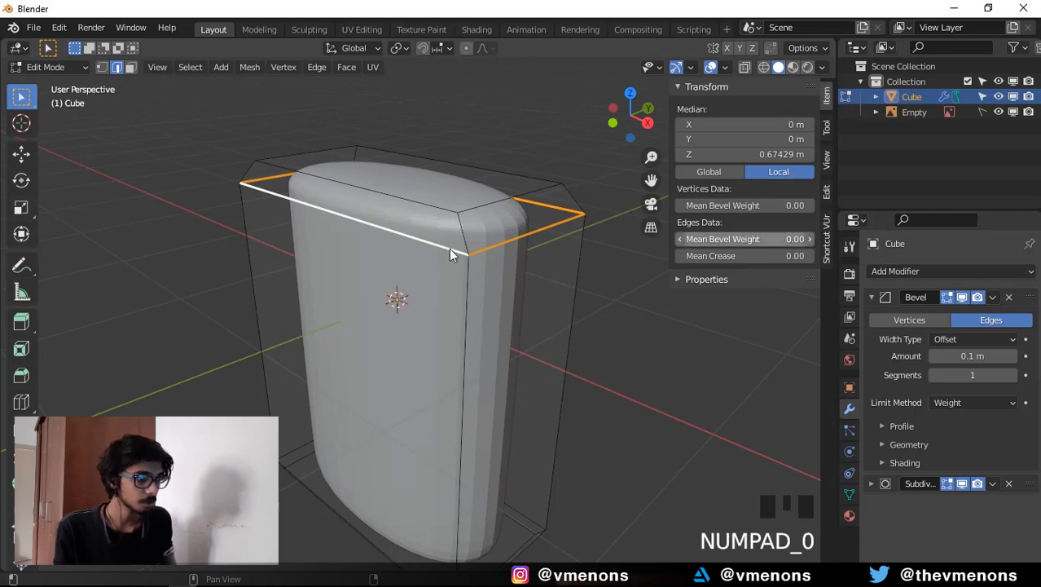
pyautogui.scroll(-1, 448, 254)
pyautogui.scroll(1, 510, 308)
pyautogui.scroll(2, 489, 242)
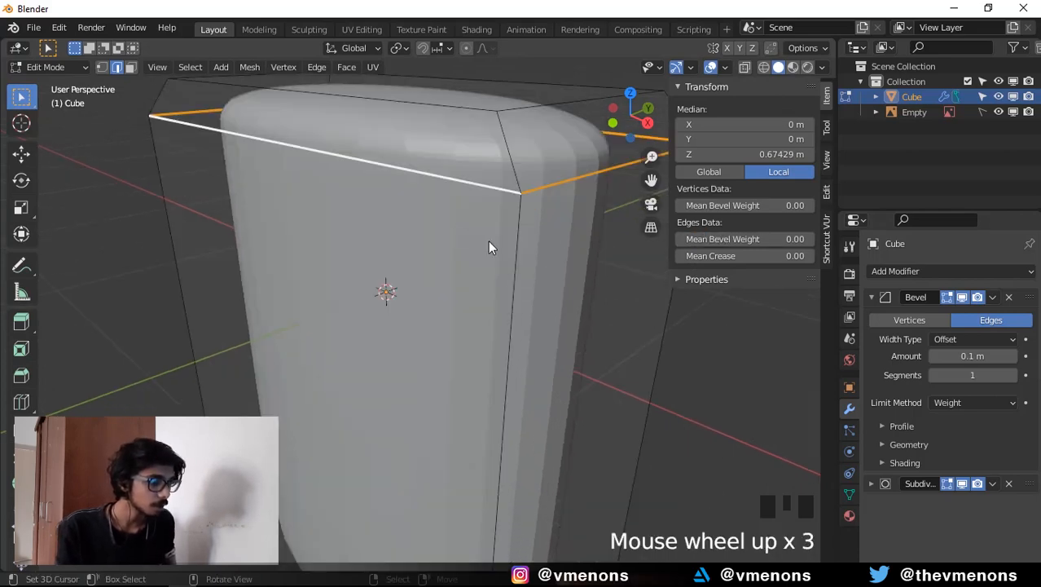
# Reselect the upper shoulder edge loop and set its mean bevel weight to 0.005.
pyautogui.rightClick(498, 190)
pyautogui.keyDown('alt'); pyautogui.rightClick(499, 190); pyautogui.keyUp('alt')
pyautogui.click(735, 236)
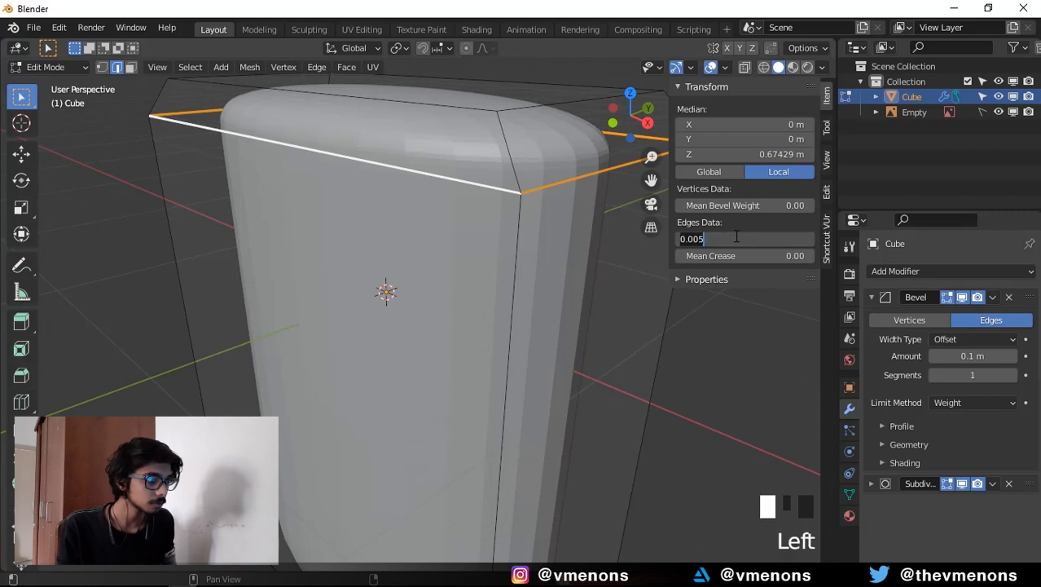
pyautogui.press('Return')
pyautogui.click(722, 239)
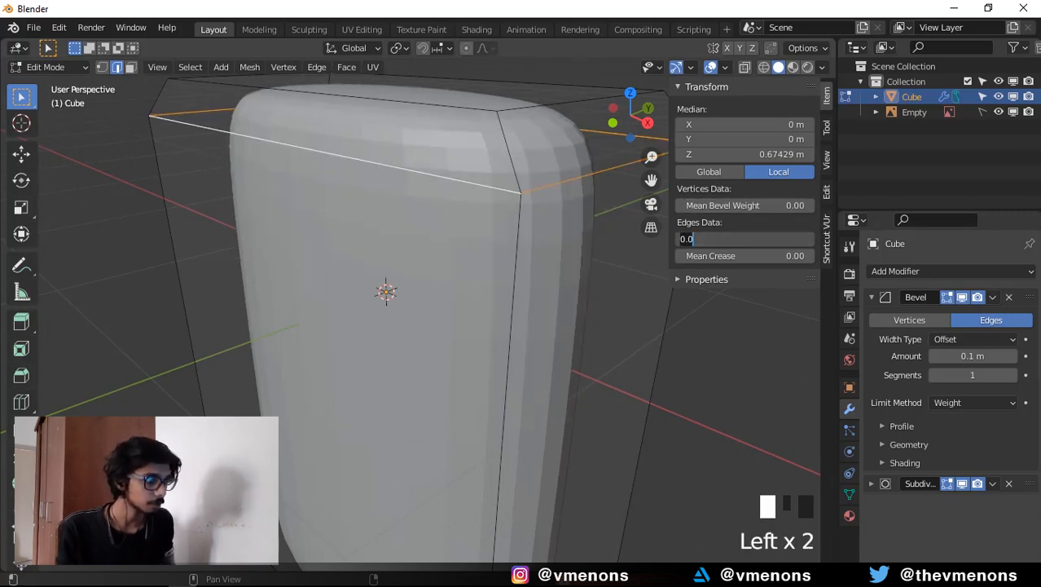
pyautogui.write('005')
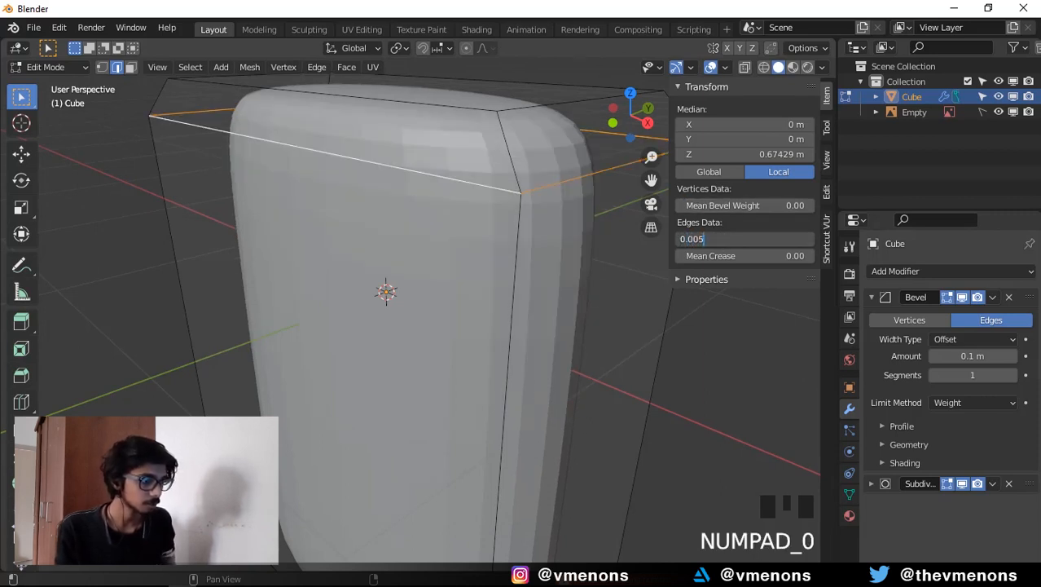
pyautogui.press('Return')
# Examine the bottle's rounded top in Object Mode, and check the bevel weight on the upper shoulder edges in Edit Mode.
pyautogui.press('Tab')
pyautogui.scroll(-3, 539, 199)
pyautogui.moveTo(538, 200); pyautogui.dragTo(492, 262, button='middle')
pyautogui.scroll(4, 540, 237)
pyautogui.press('Tab')
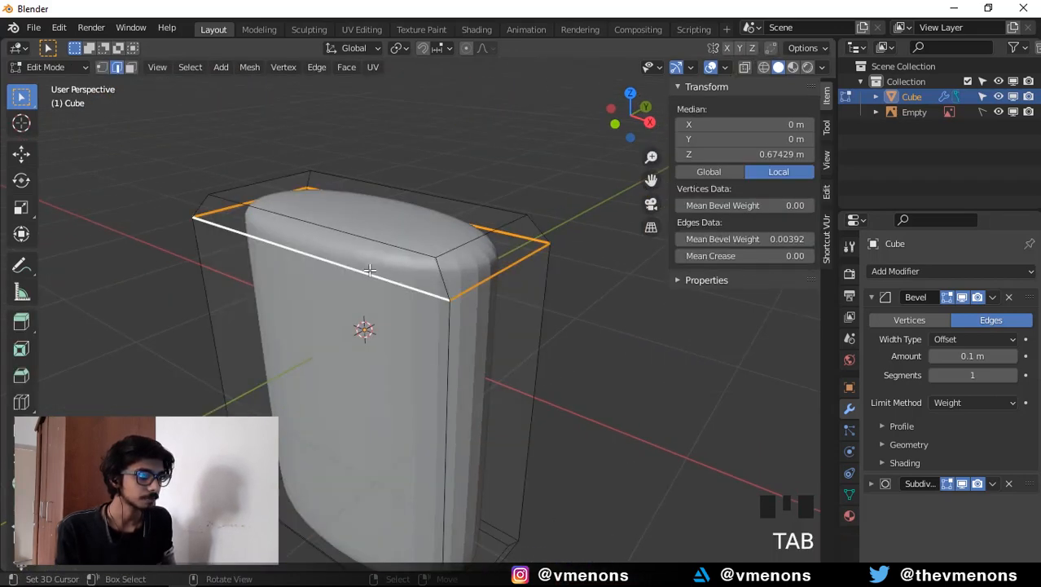
pyautogui.rightClick(399, 283)
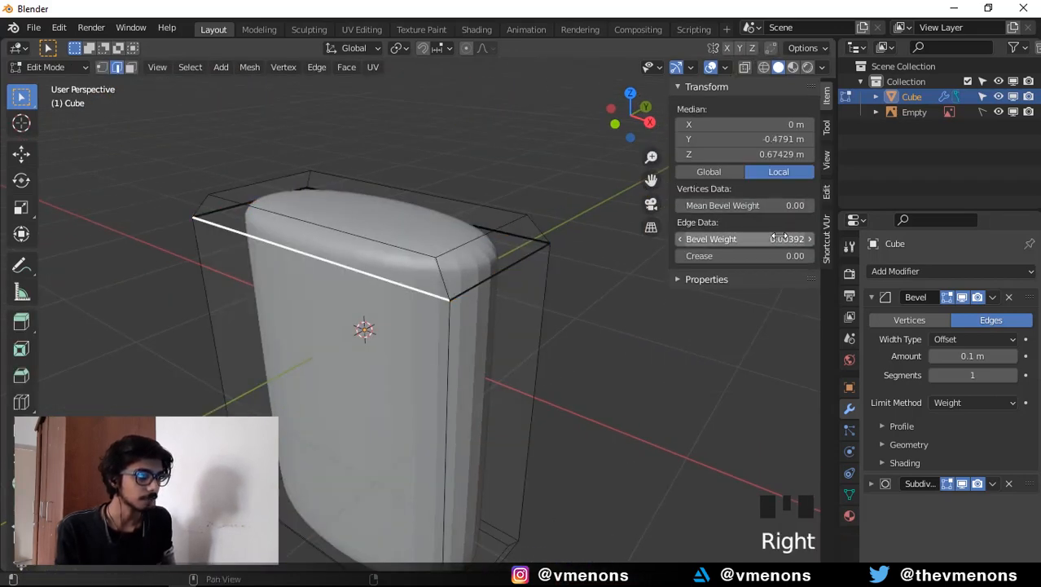
pyautogui.scroll(1, 477, 221)
pyautogui.keyDown('shift'); pyautogui.moveTo(439, 223); pyautogui.dragTo(481, 229, button='middle'); pyautogui.keyUp('shift')
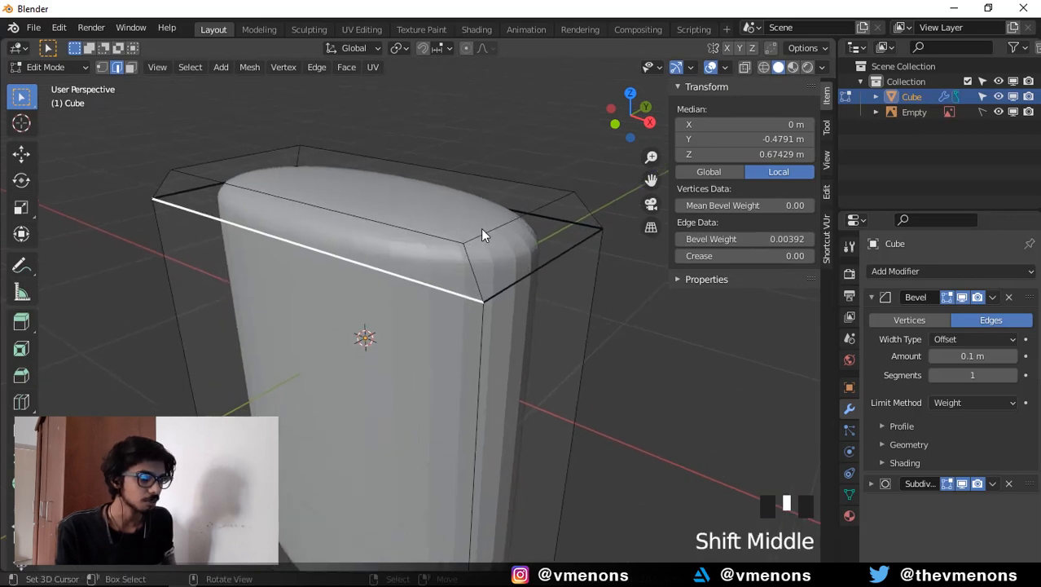
pyautogui.keyDown('alt'); pyautogui.rightClick(531, 259); pyautogui.keyUp('alt')
pyautogui.scroll(-1, 515, 311)
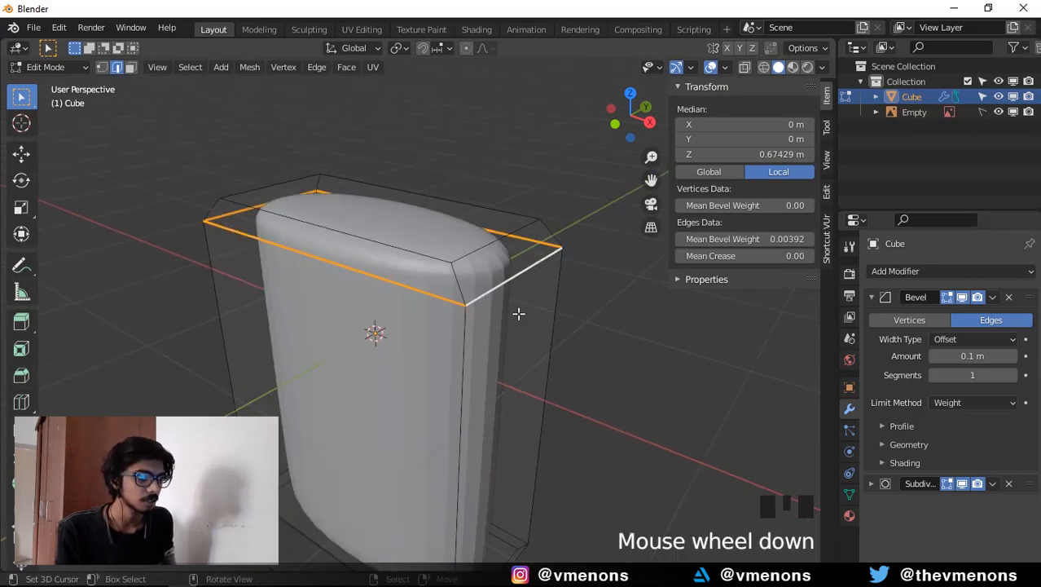
pyautogui.moveTo(516, 311); pyautogui.dragTo(528, 249, button='middle')
pyautogui.scroll(-2, 521, 311)
pyautogui.keyDown('shift'); pyautogui.moveTo(521, 311); pyautogui.dragTo(540, 235, button='middle'); pyautogui.keyUp('shift')
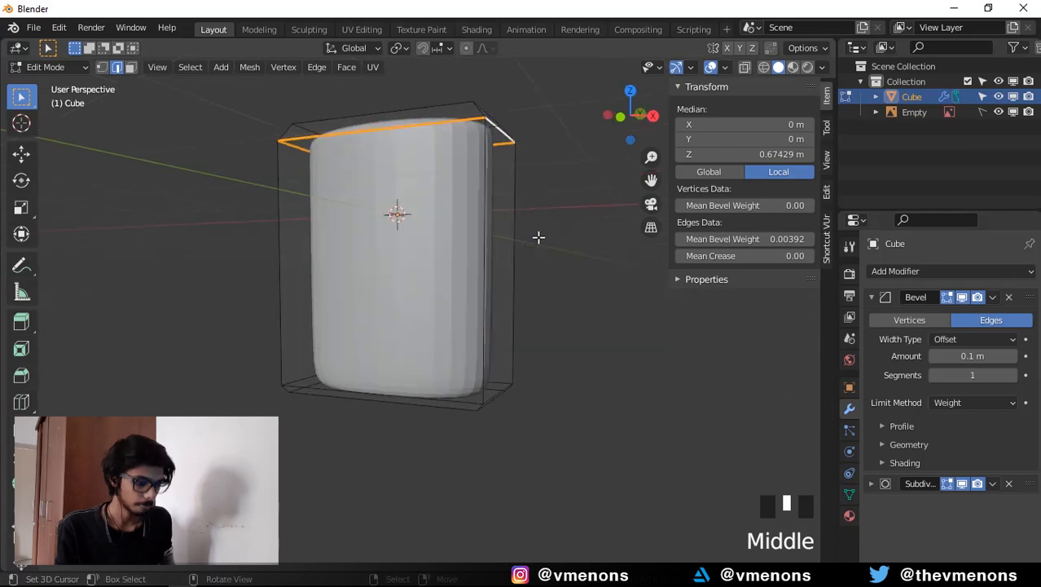
# In the front X-ray view, select the edge loop near the bottle's base and enter a near-zero mean bevel weight.
pyautogui.press('KP_1')
pyautogui.hotkey('alt', 'z')
pyautogui.scroll(3, 481, 379)
pyautogui.keyDown('shift'); pyautogui.moveTo(482, 379); pyautogui.dragTo(469, 251, button='middle'); pyautogui.keyUp('shift')
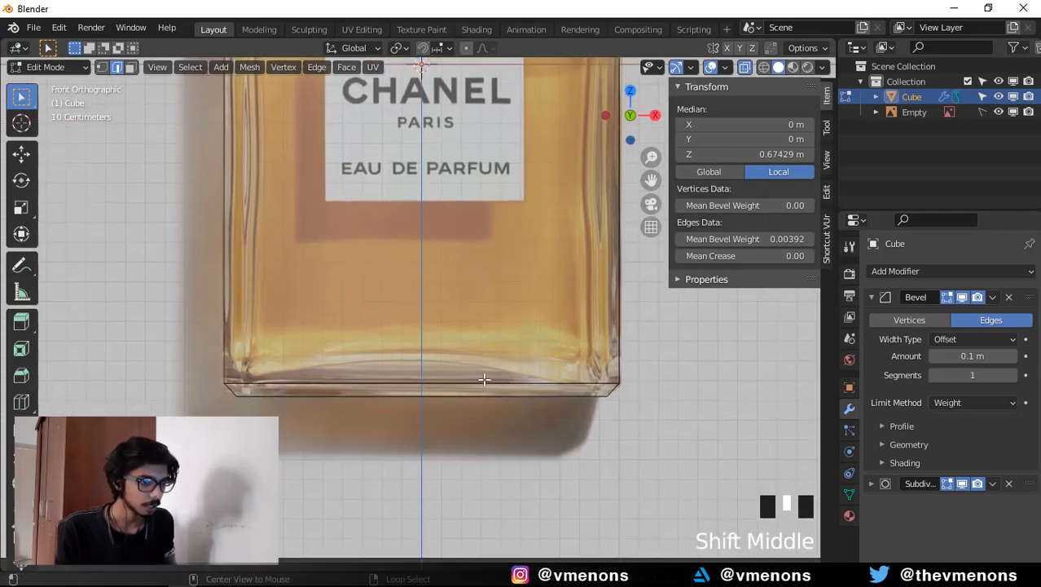
pyautogui.keyDown('alt'); pyautogui.rightClick(487, 376); pyautogui.keyUp('alt')
pyautogui.click(764, 238)
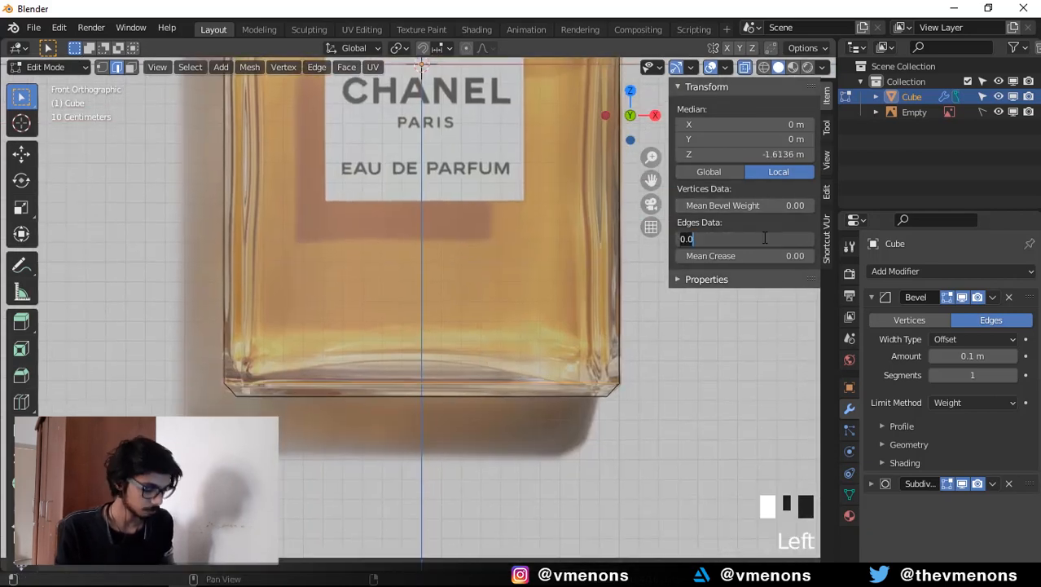
pyautogui.write('0.00')
pyautogui.press('Return')
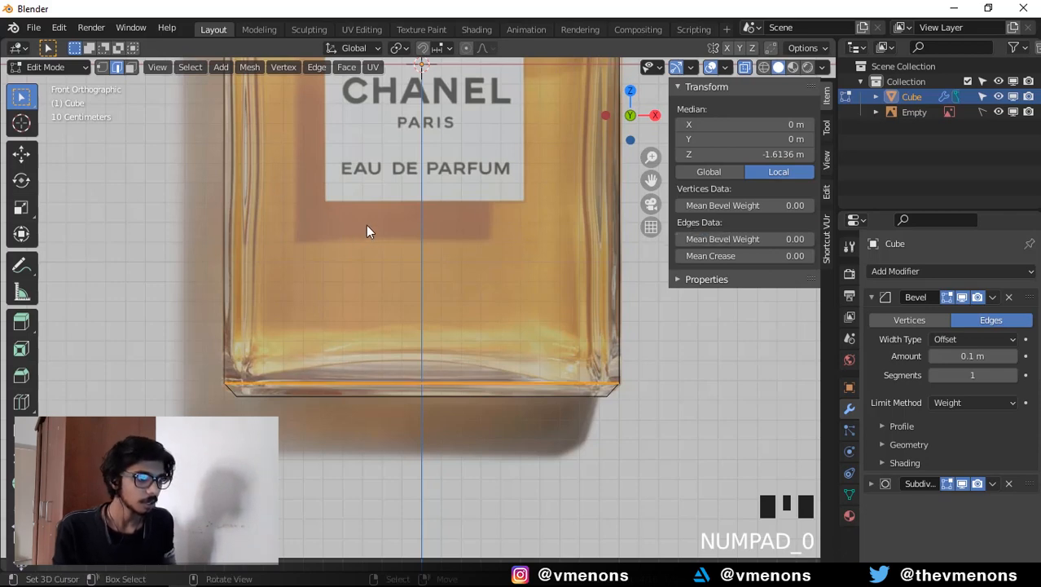
# Return the bottle body to Object Mode, apply Shade Smooth to it, and turn off X-ray display.
pyautogui.press('Tab')
pyautogui.scroll(-4, 463, 189)
pyautogui.keyDown('shift'); pyautogui.moveTo(464, 190); pyautogui.dragTo(426, 251, button='middle'); pyautogui.keyUp('shift')
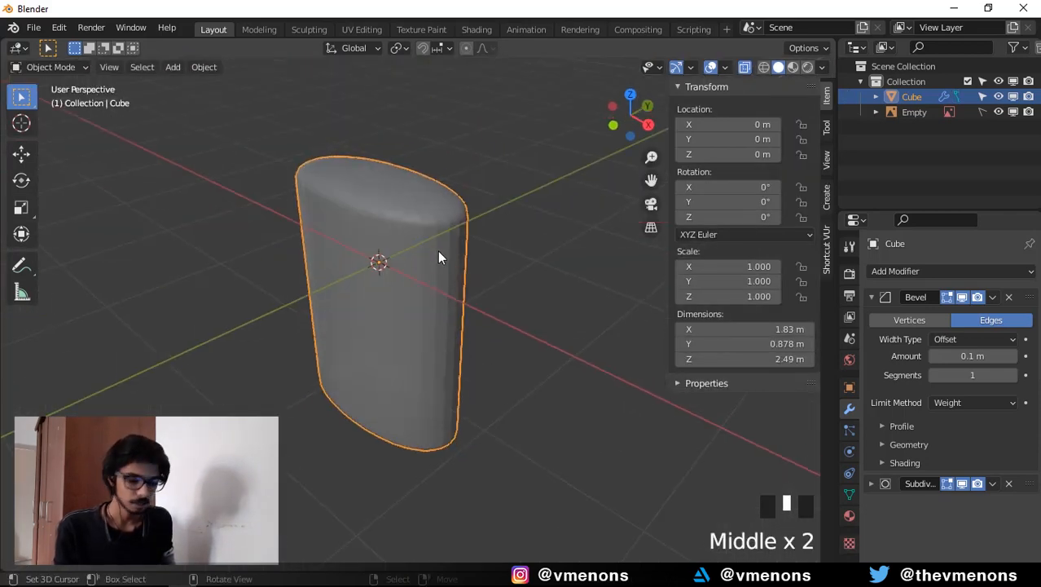
pyautogui.press('w')
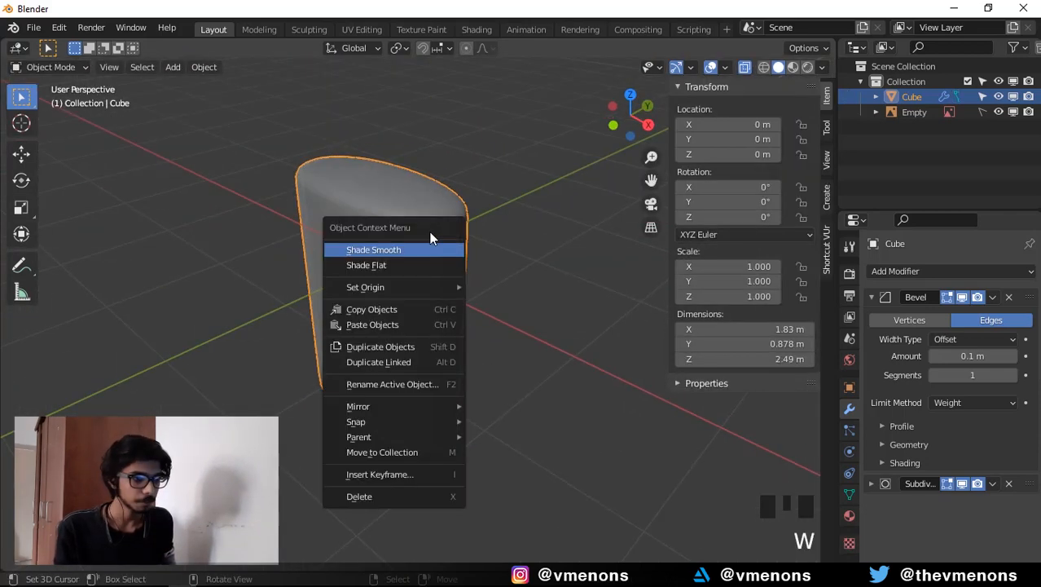
pyautogui.click(373, 250)
pyautogui.hotkey('alt', 'z')
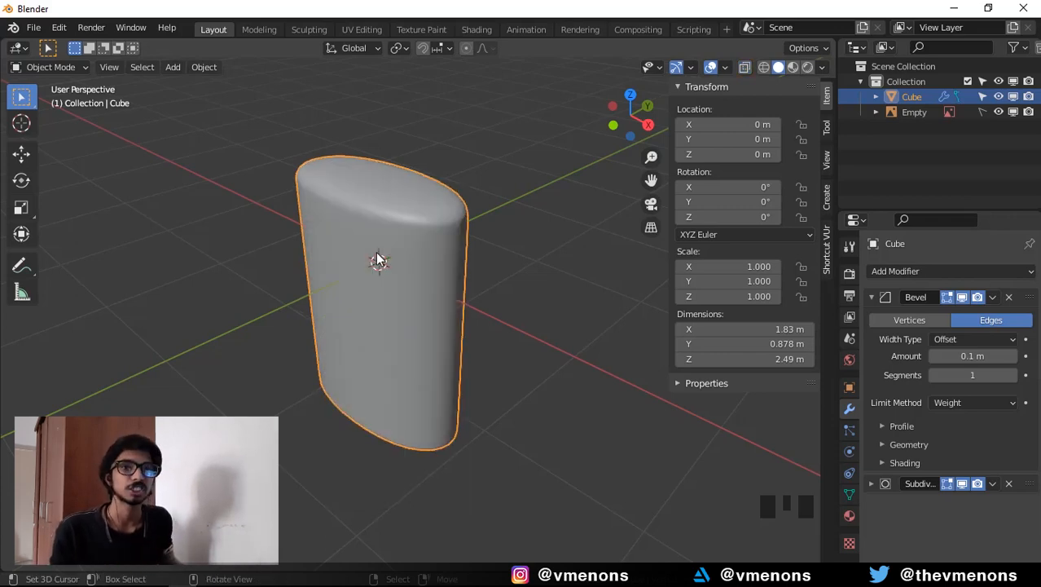
# Add one centred loop cut running lengthwise along the bottle body, splitting its depth in half, and return to Object Mode.
pyautogui.keyDown('shift'); pyautogui.moveTo(316, 235); pyautogui.dragTo(454, 239, button='middle'); pyautogui.keyUp('shift')
pyautogui.press('Tab')
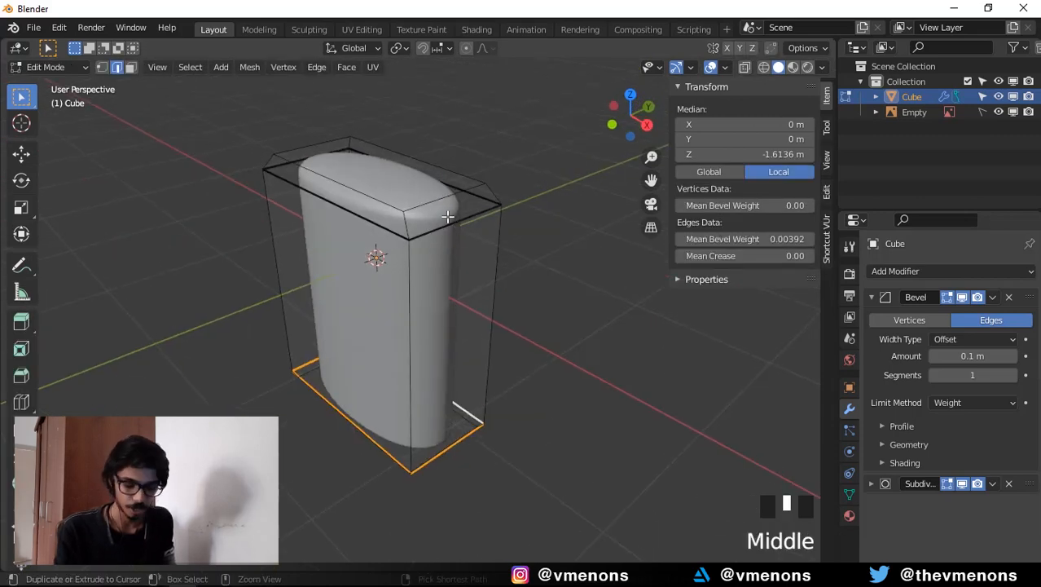
pyautogui.hotkey('ctrl', 'r')
pyautogui.click(457, 236)
pyautogui.click(482, 291)
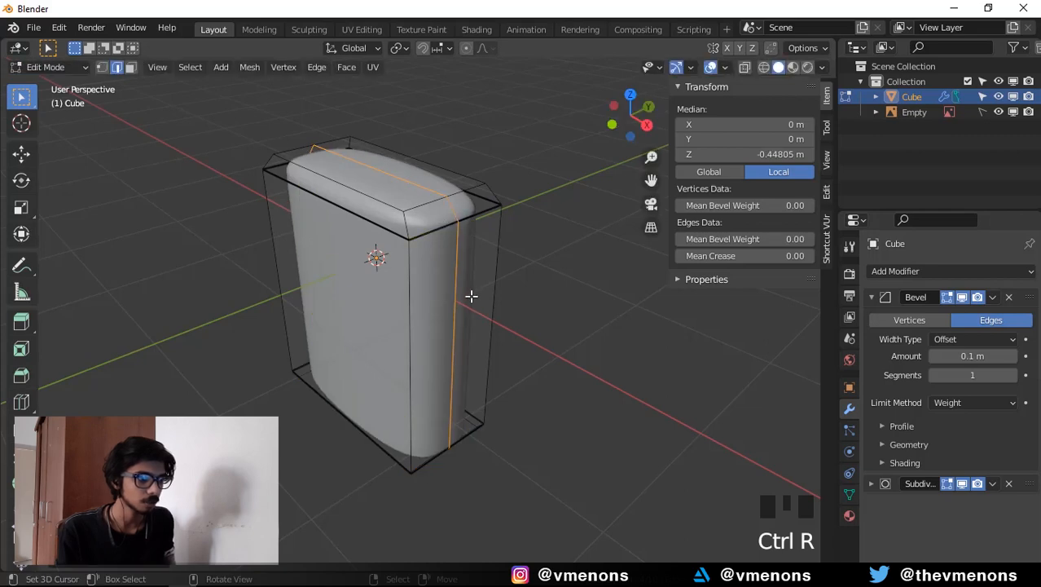
pyautogui.moveTo(471, 295); pyautogui.dragTo(434, 303, button='middle')
pyautogui.press('Tab')
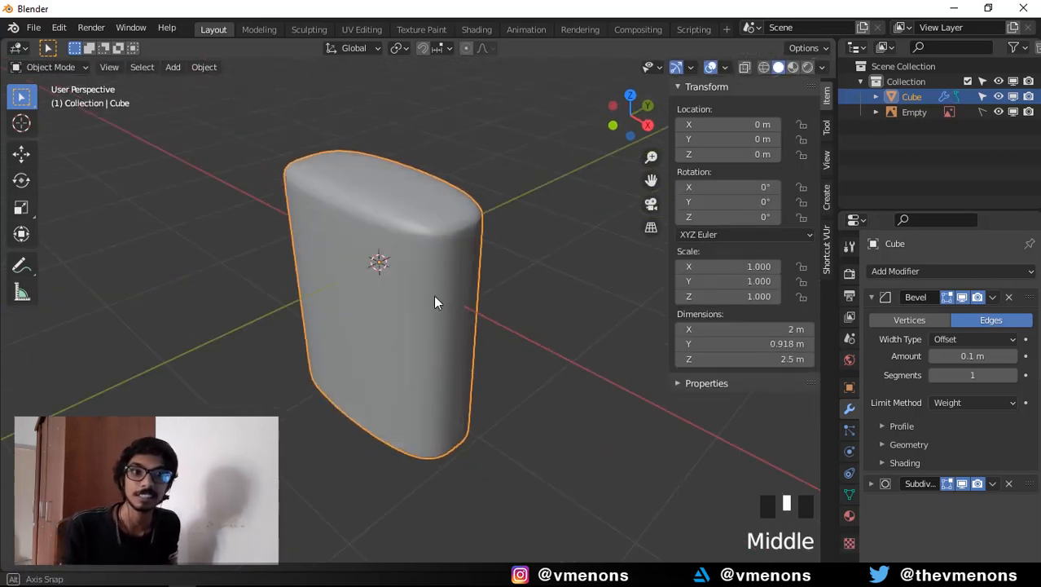
# Add three evenly spaced loop cuts across the bottle's width, and check the tightened shape in Object Mode.
pyautogui.press('Tab')
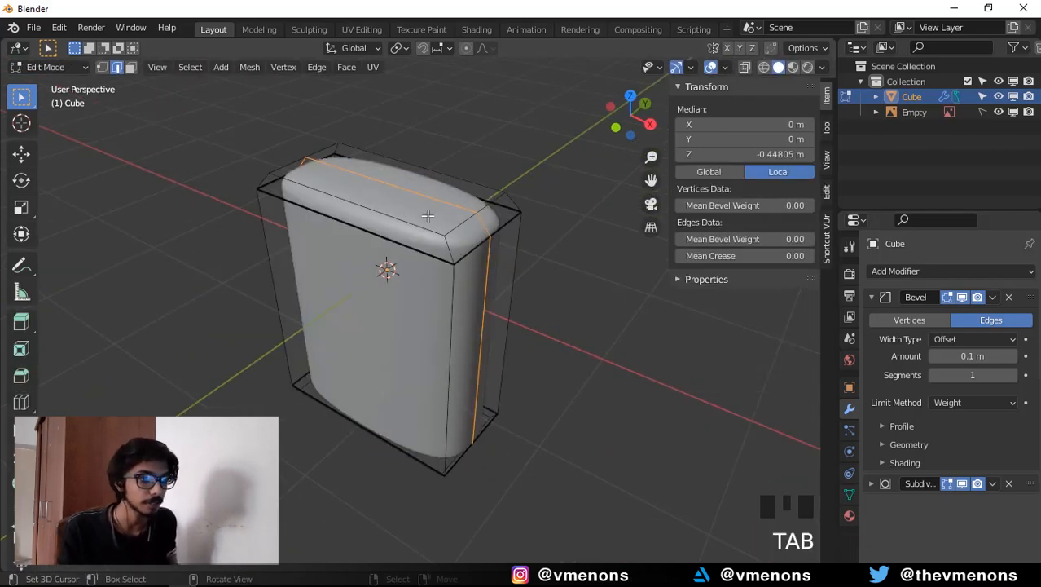
pyautogui.moveTo(427, 216); pyautogui.dragTo(427, 245, button='middle')
pyautogui.hotkey('ctrl', 'r')
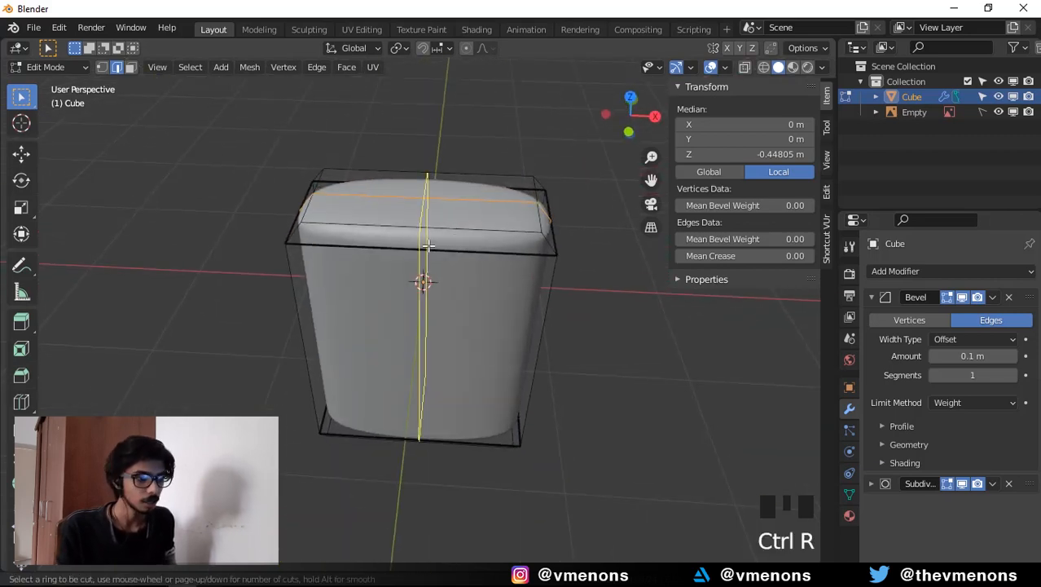
pyautogui.scroll(1, 429, 245)
pyautogui.scroll(1, 429, 245)
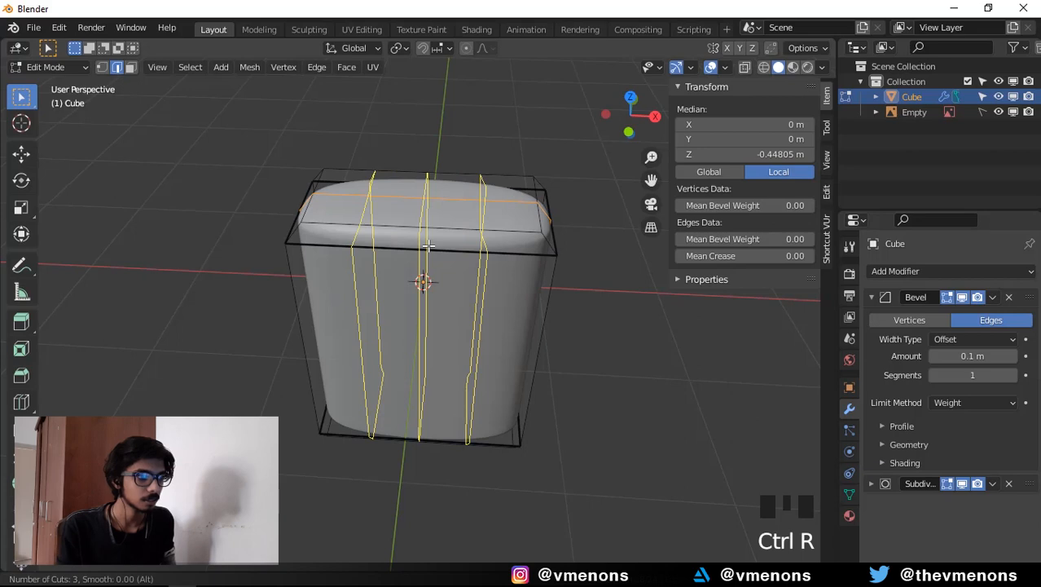
pyautogui.click(429, 245)
pyautogui.rightClick(430, 247)
pyautogui.press('Tab')
pyautogui.moveTo(432, 249); pyautogui.dragTo(390, 277, button='middle')
pyautogui.scroll(2, 389, 277)
pyautogui.keyDown('shift'); pyautogui.moveTo(503, 387); pyautogui.dragTo(522, 402, button='middle'); pyautogui.keyUp('shift')
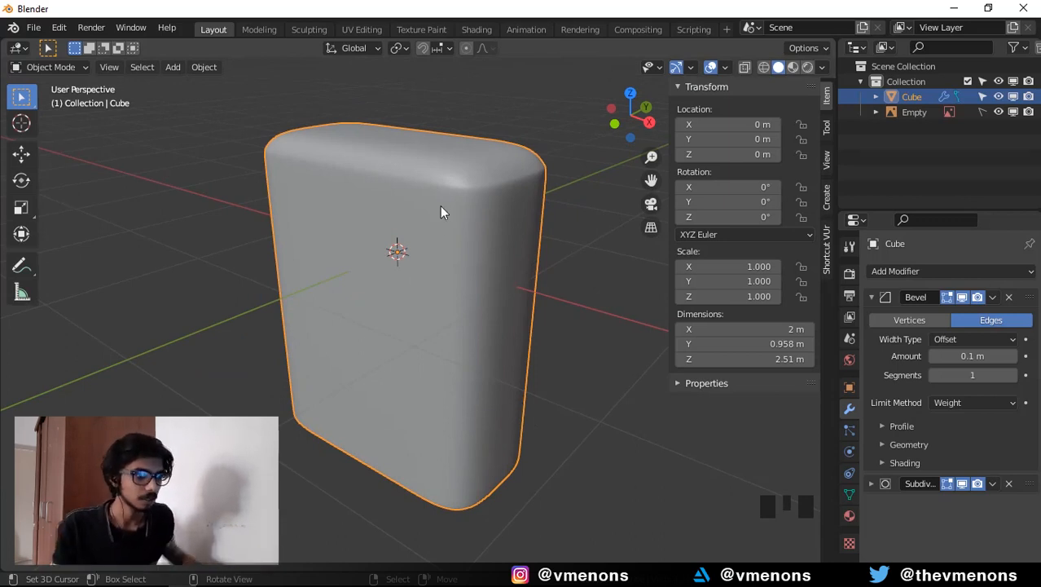
pyautogui.moveTo(440, 212); pyautogui.dragTo(440, 284, button='middle')
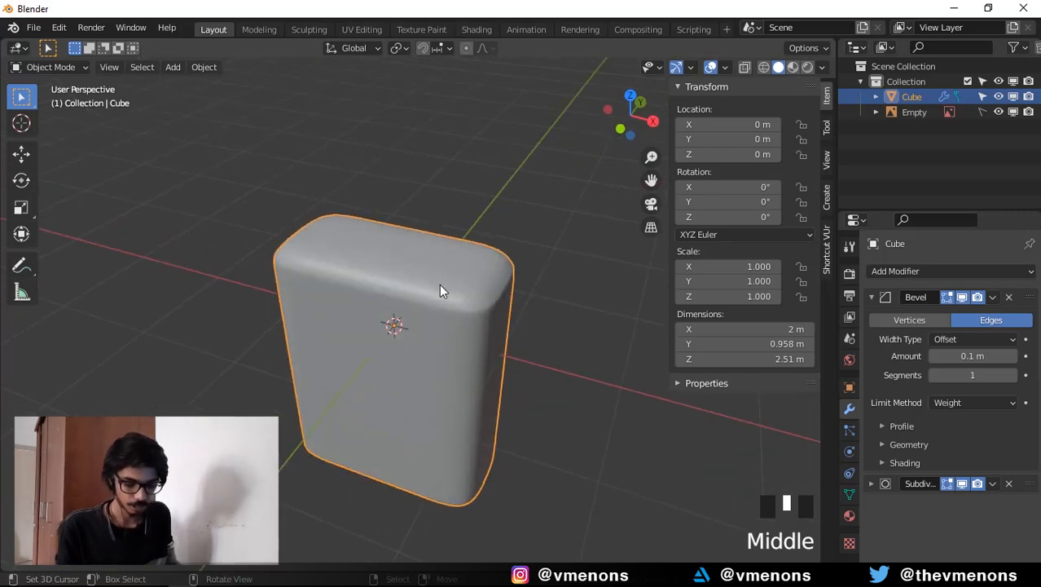
# Hide the sidebar and examine the bottle's top and neck area against the reference in the front X-ray view.
pyautogui.press('n')
pyautogui.press('KP_1')
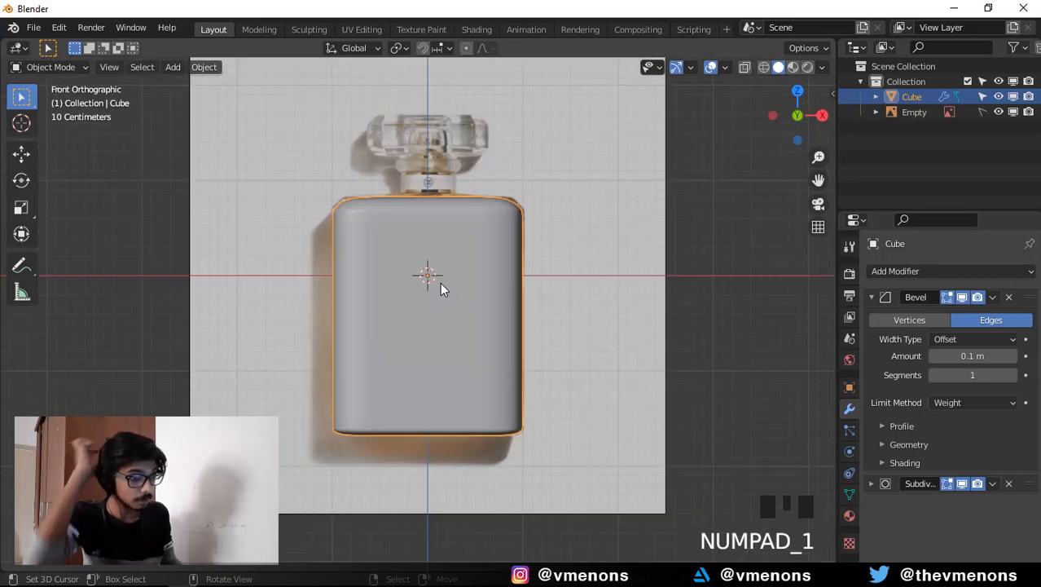
pyautogui.scroll(2, 440, 282)
pyautogui.hotkey('alt', 'z')
pyautogui.keyDown('shift'); pyautogui.moveTo(398, 90); pyautogui.dragTo(399, 183, button='middle'); pyautogui.keyUp('shift')
pyautogui.scroll(1, 452, 234)
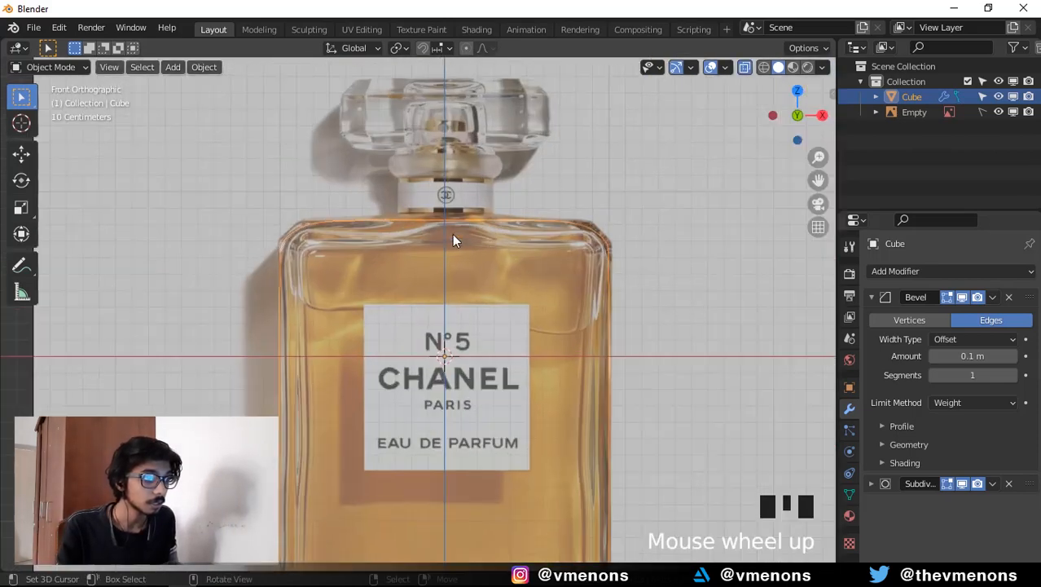
pyautogui.scroll(3, 452, 233)
pyautogui.keyDown('shift'); pyautogui.moveTo(452, 234); pyautogui.dragTo(327, 198, button='middle'); pyautogui.keyUp('shift')
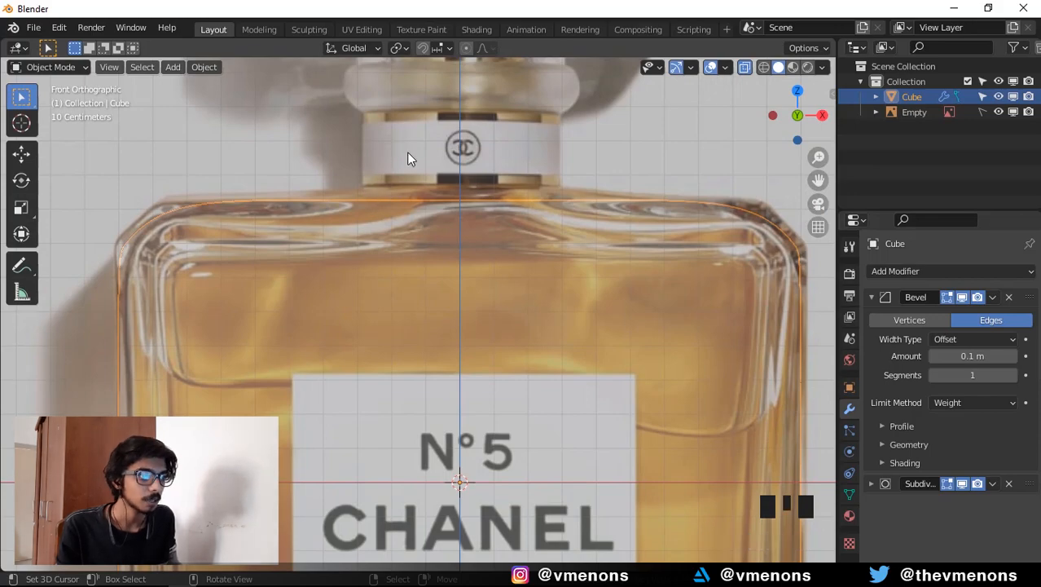
# In Edit Mode with X-ray off, select the four central faces on the bottle's top.
pyautogui.press('Tab')
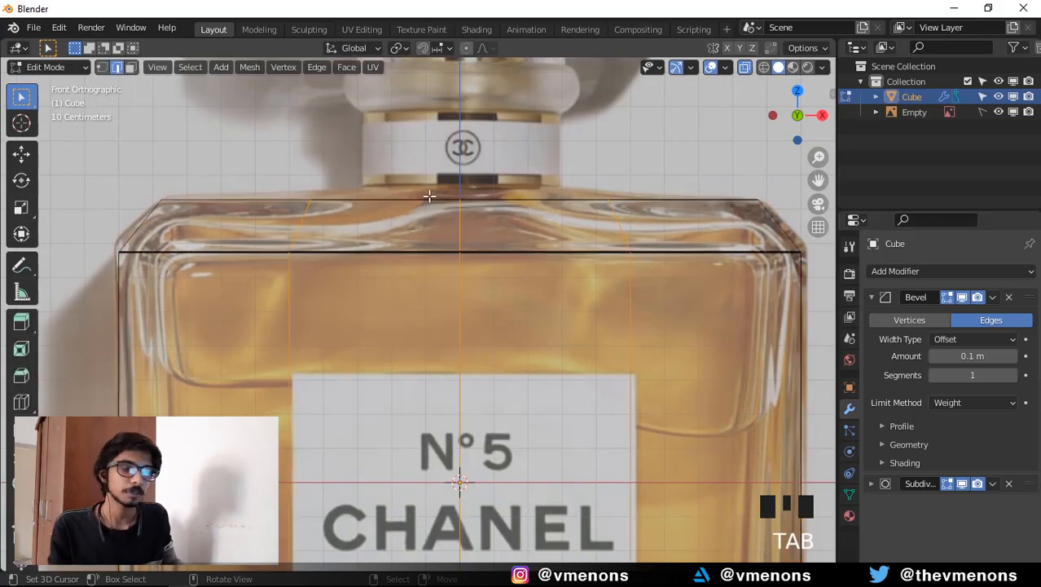
pyautogui.moveTo(394, 184); pyautogui.dragTo(392, 264, button='middle')
pyautogui.hotkey('alt', 'z')
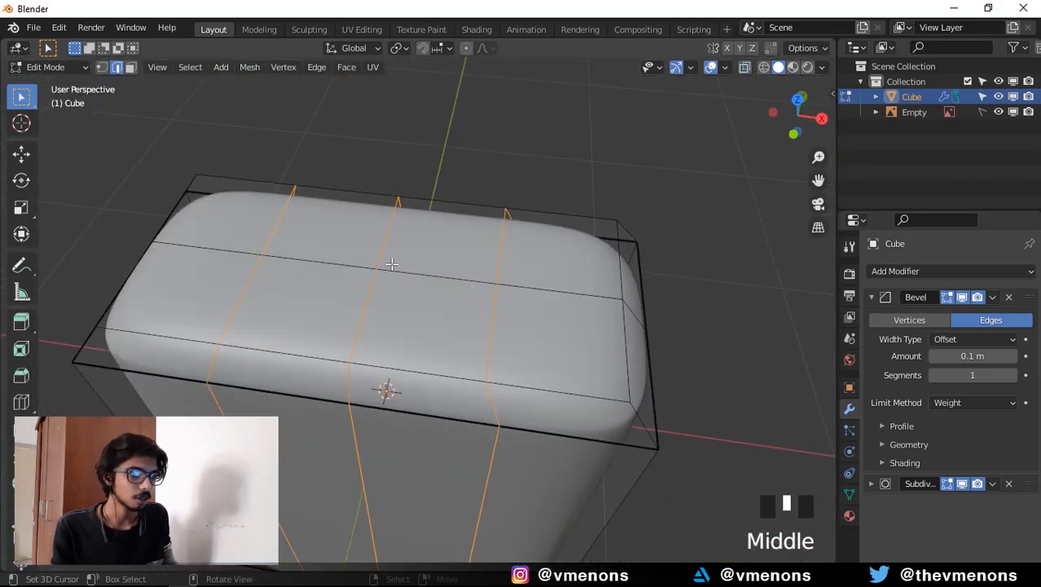
pyautogui.press('3')
pyautogui.moveTo(333, 233); pyautogui.dragTo(418, 307)
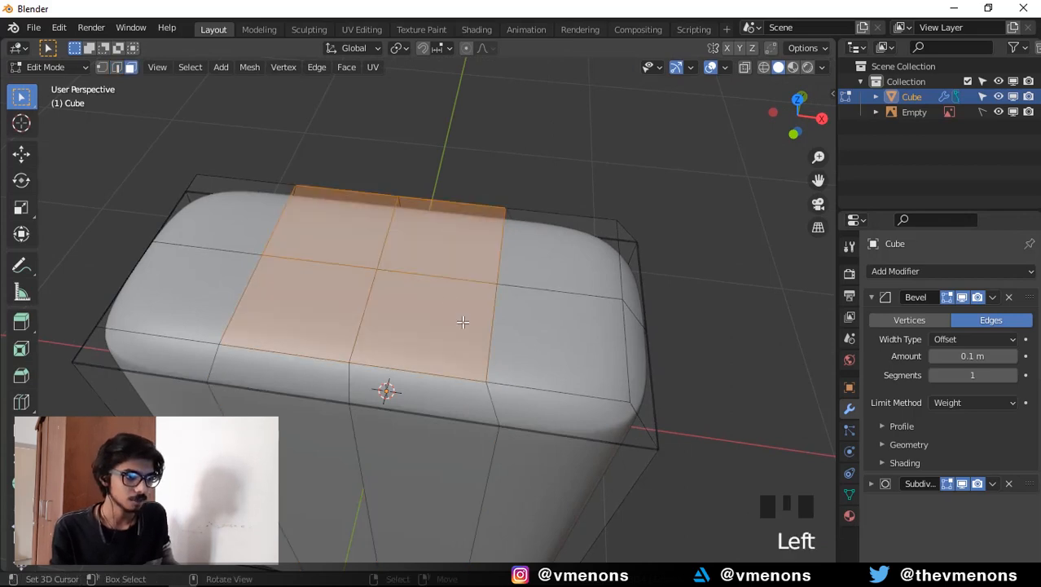
# Try extruding the four central top faces upward as a neck, and switch to vertex selection.
pyautogui.moveTo(463, 322); pyautogui.dragTo(358, 231, button='middle')
pyautogui.press('e')
pyautogui.click(438, 262)
pyautogui.press('Tab')
pyautogui.press('Tab')
pyautogui.press('1')
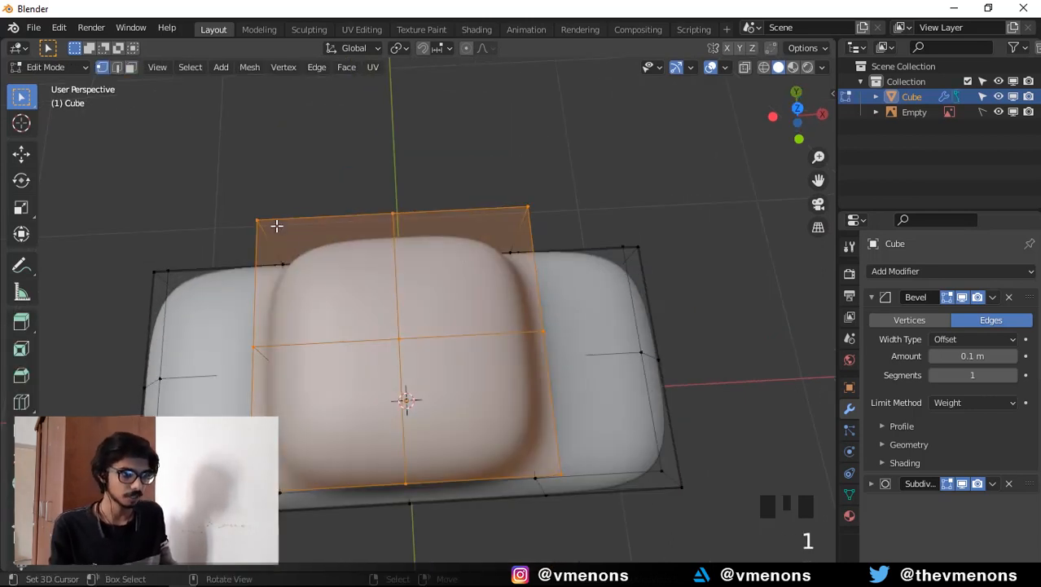
# Try rounding the extruded neck's outline by moving its four corner vertices inward, using Vertex Slide.
pyautogui.rightClick(275, 225)
pyautogui.press('g')
pyautogui.click(256, 269)
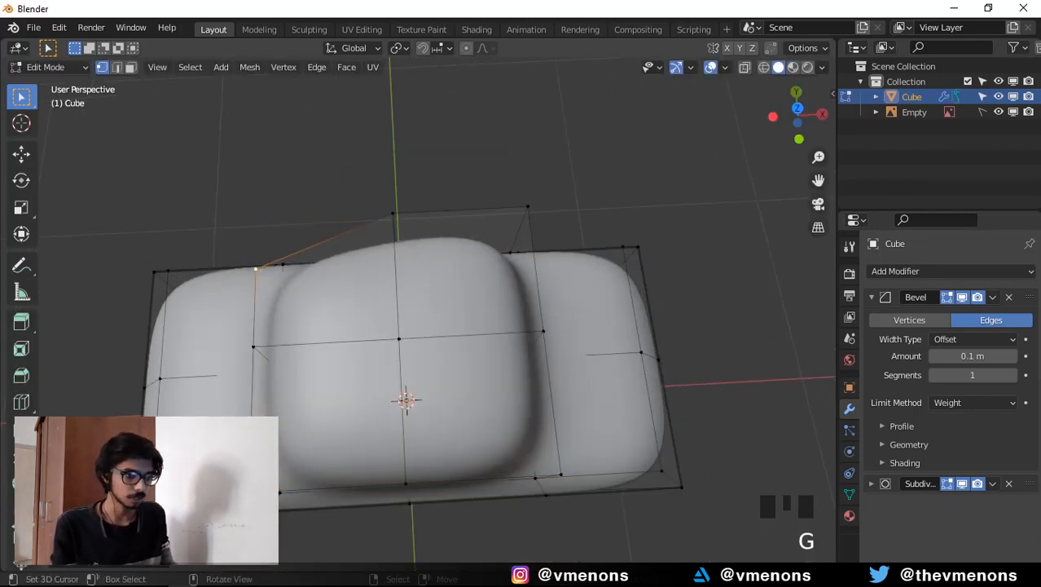
pyautogui.rightClick(250, 493)
pyautogui.press('g')
pyautogui.press('g')
pyautogui.click(272, 409)
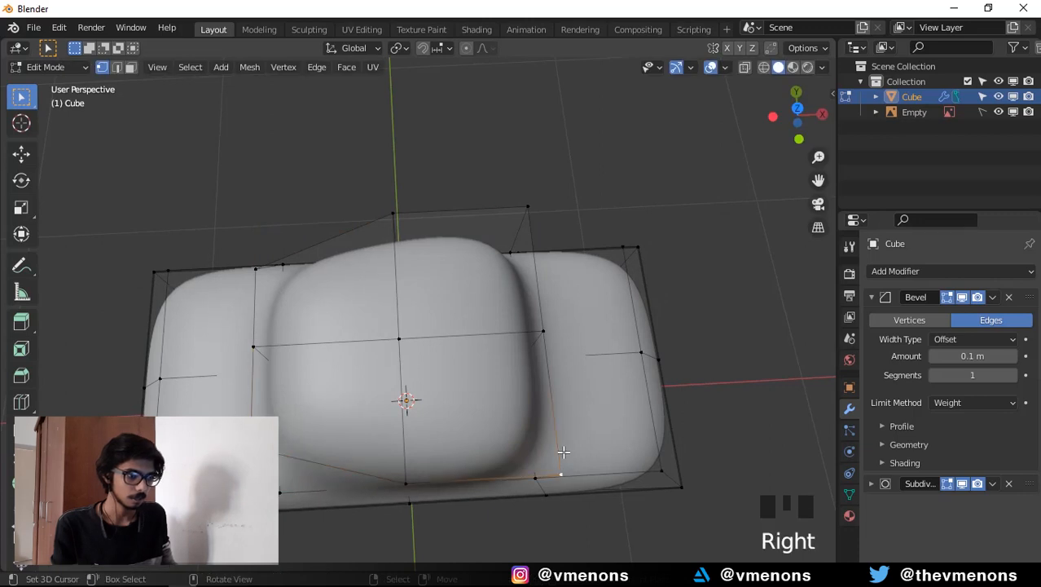
pyautogui.press('g')
pyautogui.press('g')
pyautogui.click(541, 383)
pyautogui.rightClick(528, 211)
pyautogui.press('g')
pyautogui.press('g')
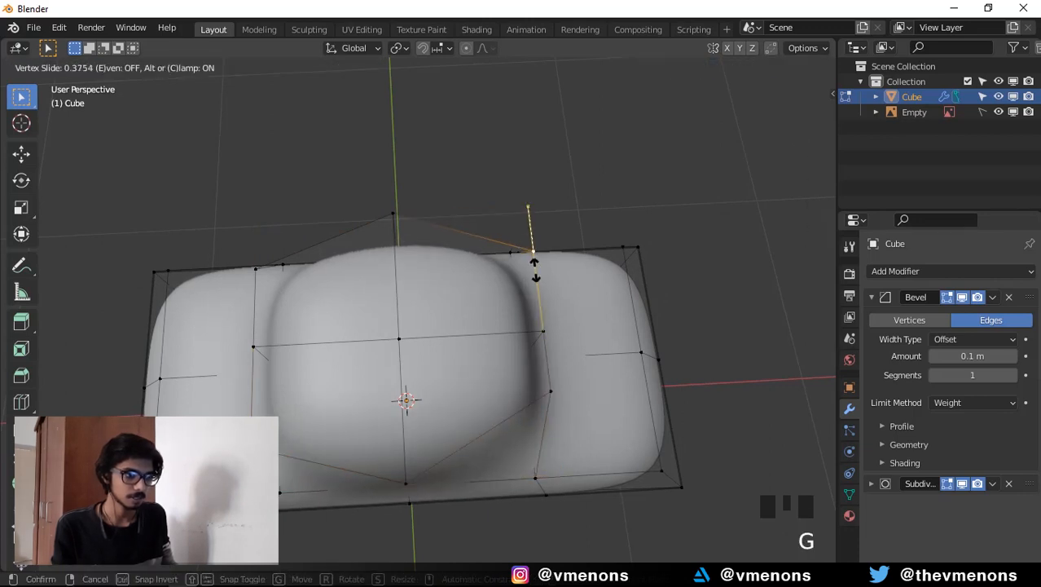
pyautogui.click(534, 269)
# Undo the corner vertex moves and the neck extrusion, back to the four selected central top faces.
pyautogui.hotkey('ctrl', 'z')
pyautogui.hotkey('ctrl', 'z')
pyautogui.hotkey('ctrl', 'z')
pyautogui.hotkey('ctrl', 'z')
pyautogui.hotkey('ctrl', 'z')
pyautogui.hotkey('ctrl', 'z')
pyautogui.hotkey('ctrl', 'z')
pyautogui.hotkey('ctrl', 'z')
pyautogui.hotkey('ctrl', 'z')
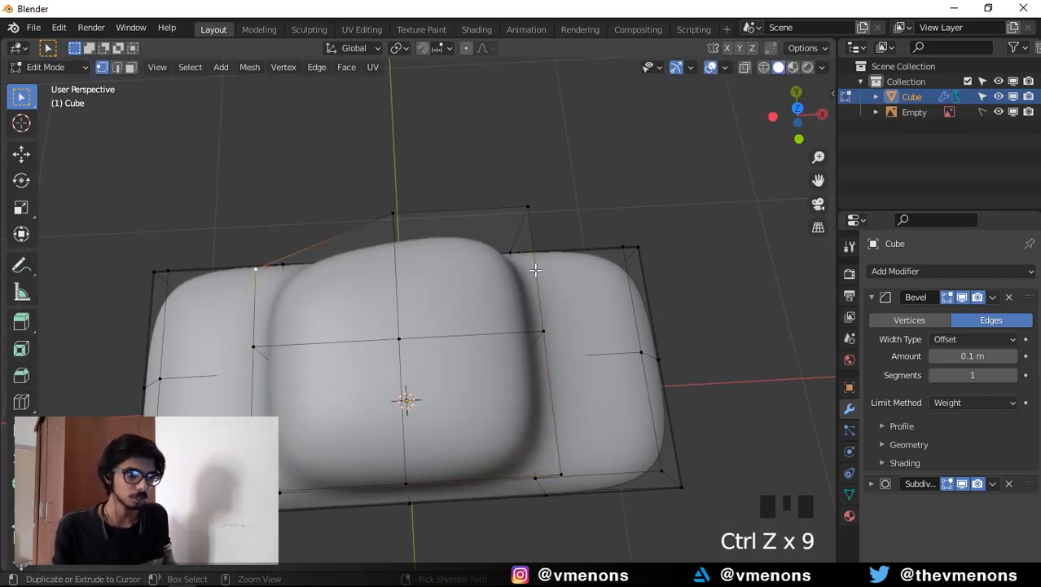
pyautogui.hotkey('ctrl', 'z')
pyautogui.hotkey('ctrl', 'z')
pyautogui.hotkey('ctrl', 'z')
pyautogui.hotkey('ctrl', 'z')
pyautogui.hotkey('ctrl', 'z')
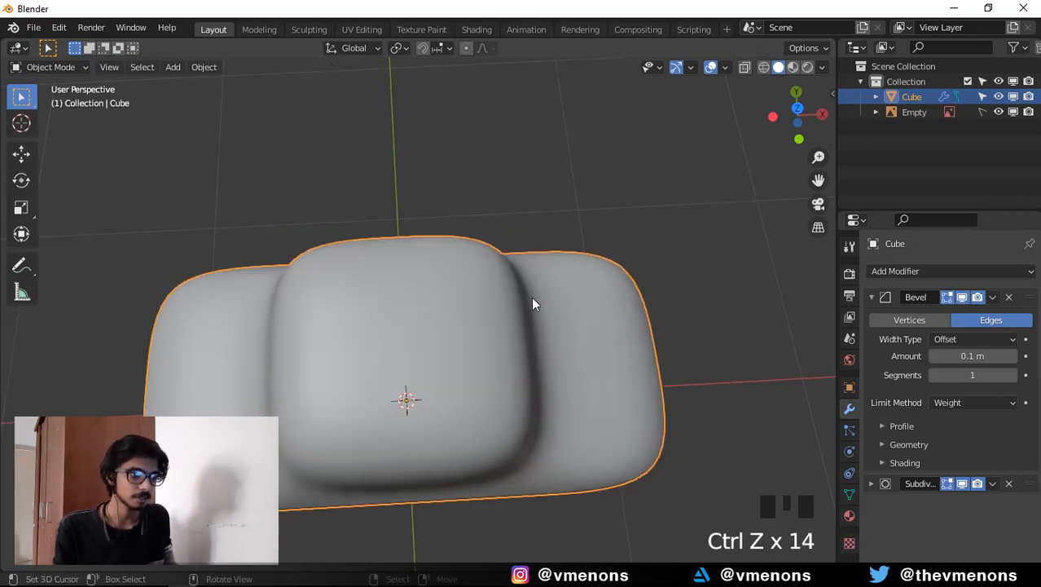
pyautogui.scroll(-2, 532, 303)
pyautogui.hotkey('ctrl', 'z')
pyautogui.hotkey('ctrl', 'z')
pyautogui.hotkey('ctrl', 'z')
pyautogui.moveTo(586, 465); pyautogui.dragTo(606, 347, button='middle')
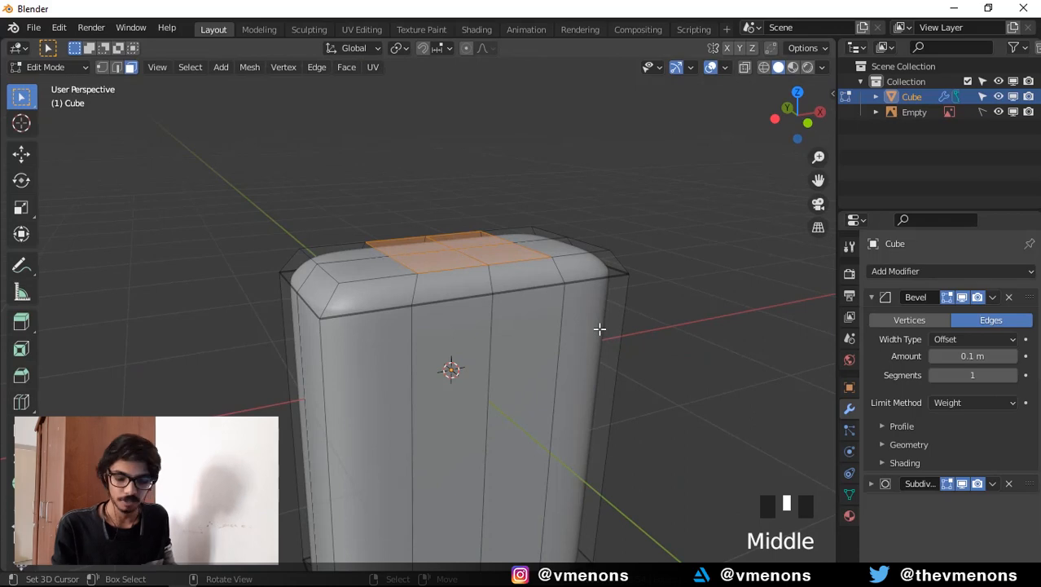
# Search the add-on preferences for "loopt", check that Mesh: LoopTools is enabled, and close the preferences.
pyautogui.press('Tab')
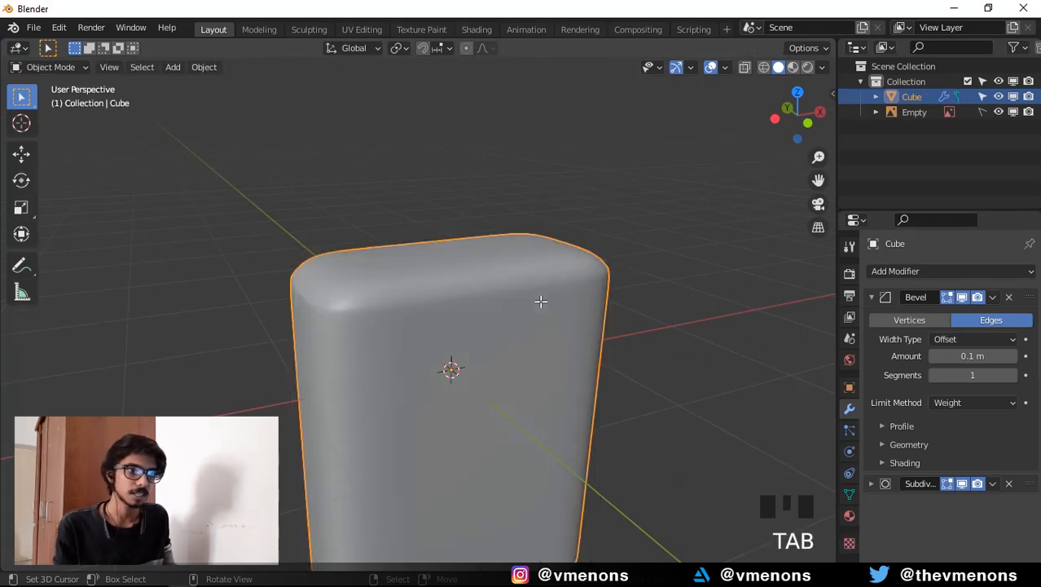
pyautogui.click(59, 27)
pyautogui.click(124, 242)
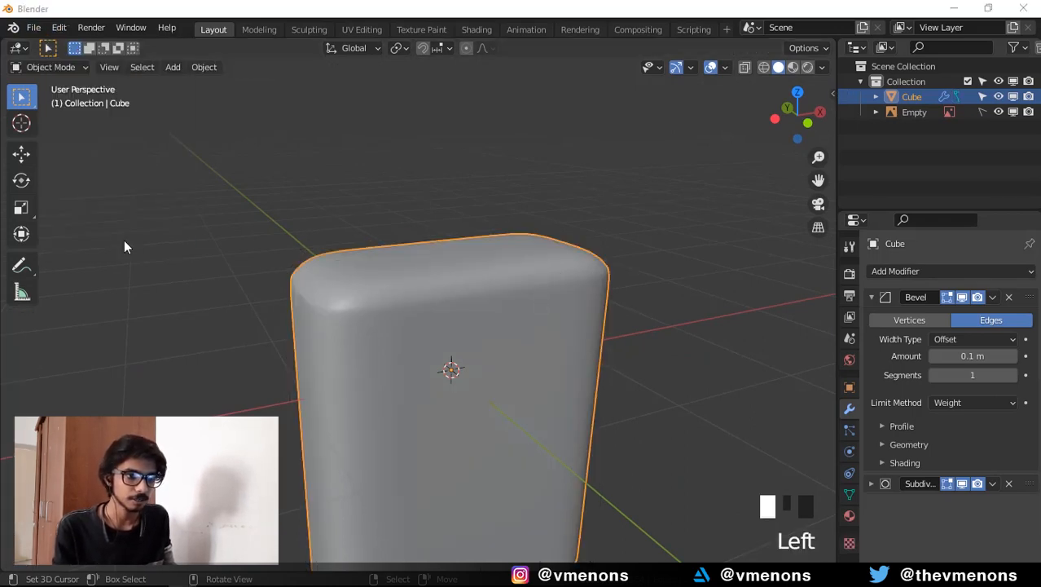
pyautogui.click(453, 99)
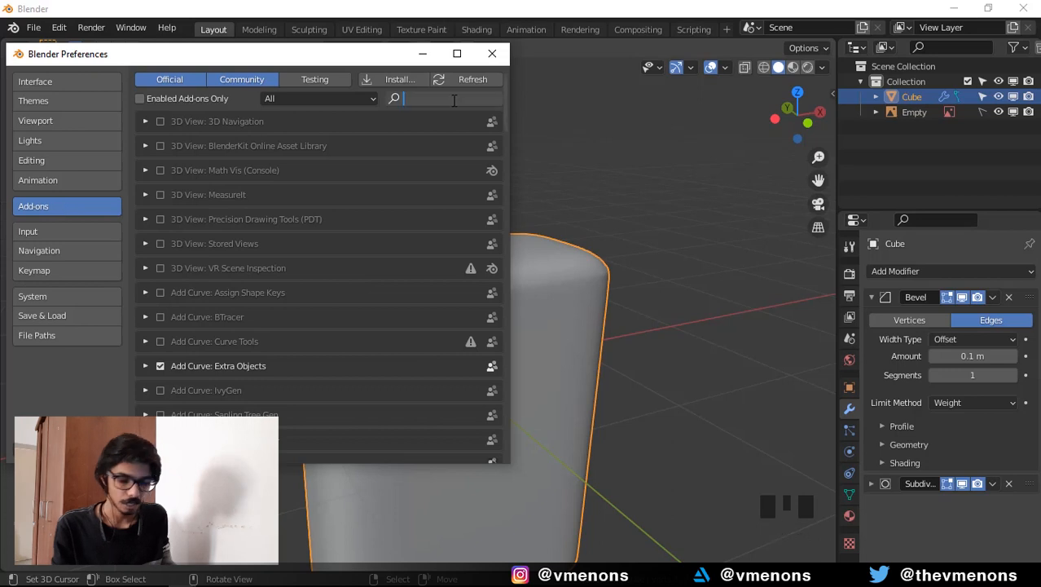
pyautogui.write('loopt')
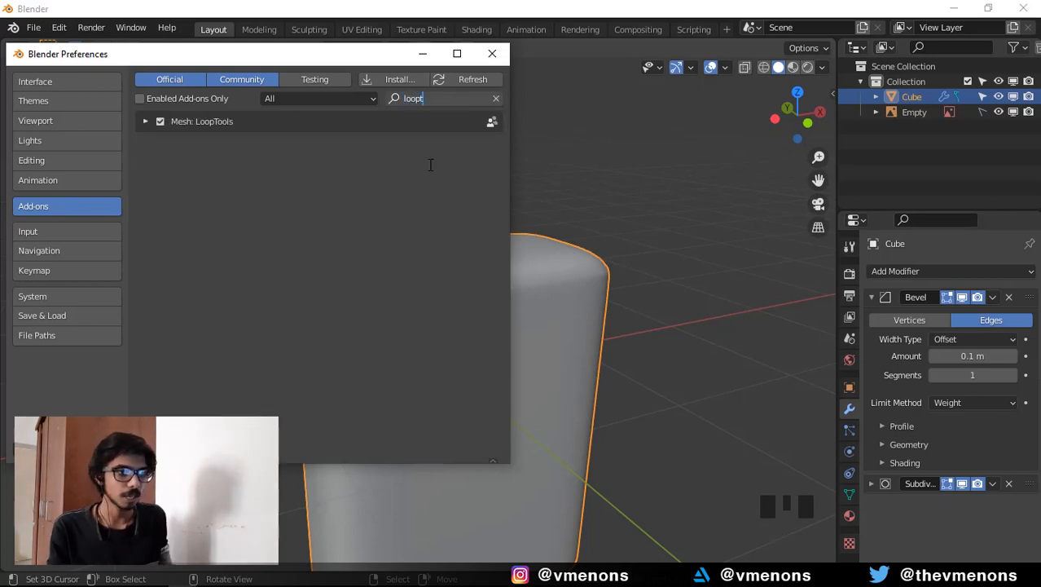
pyautogui.press('Return')
pyautogui.click(144, 121)
pyautogui.click(144, 122)
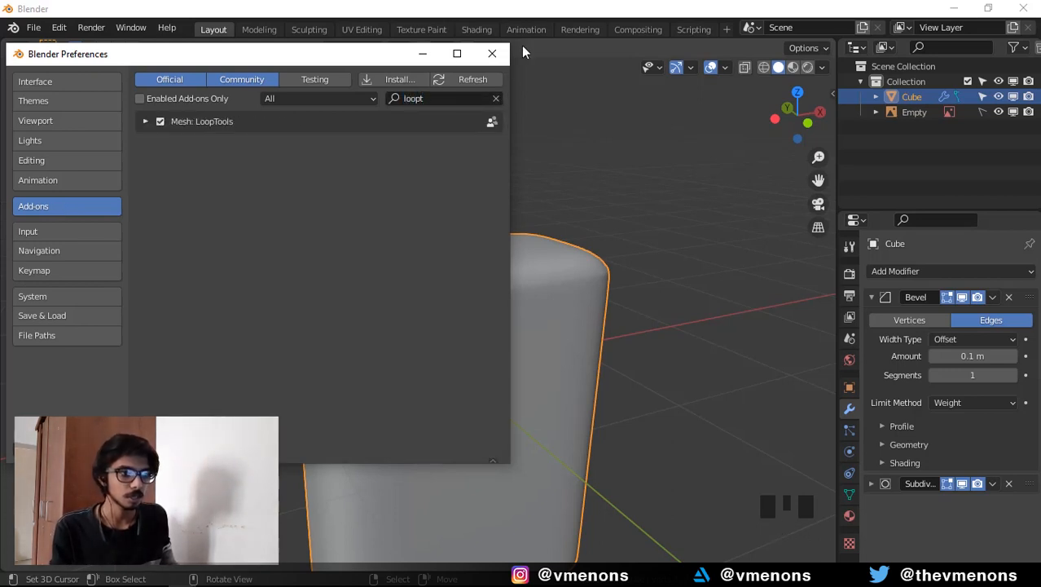
pyautogui.click(491, 53)
# Enter Edit Mode on the bottle body with its four central top faces selected.
pyautogui.scroll(-3, 486, 266)
pyautogui.keyDown('shift'); pyautogui.moveTo(486, 266); pyautogui.dragTo(469, 200, button='middle'); pyautogui.keyUp('shift')
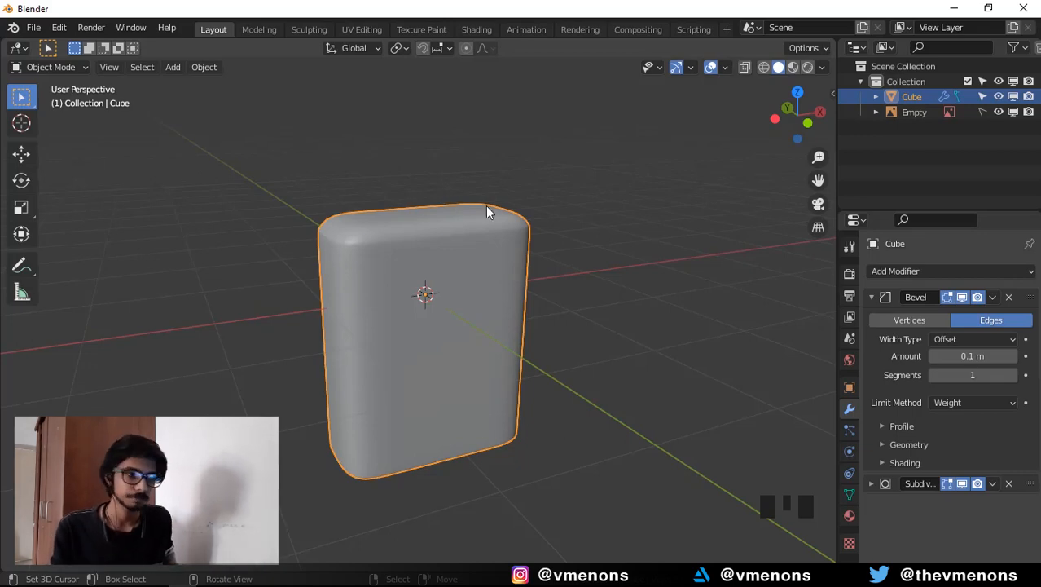
pyautogui.moveTo(485, 211); pyautogui.dragTo(462, 290, button='middle')
pyautogui.press('Tab')
pyautogui.keyDown('shift'); pyautogui.moveTo(469, 254); pyautogui.dragTo(434, 242, button='middle'); pyautogui.keyUp('shift')
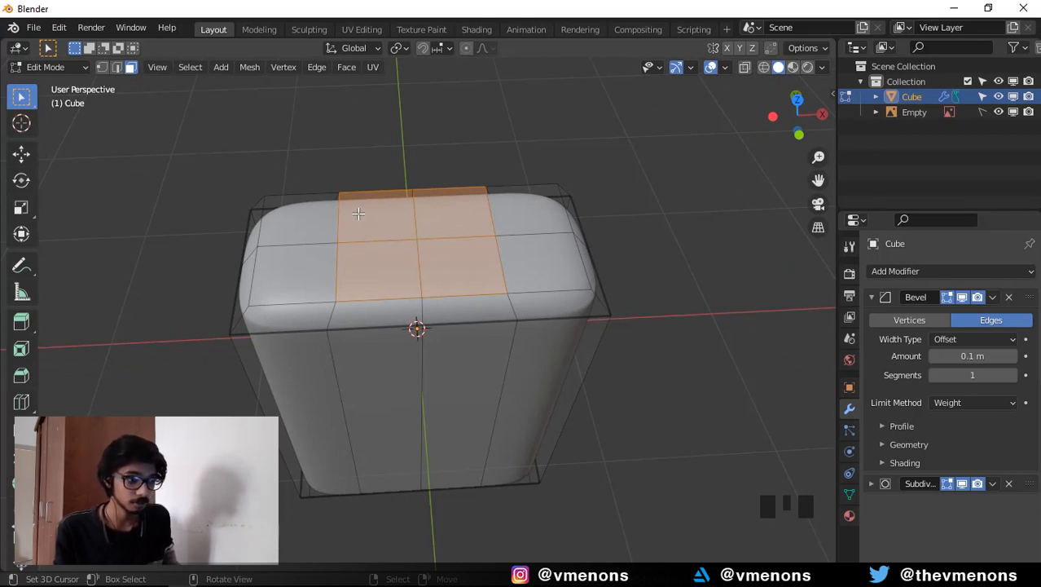
# Try reshaping the four selected central top faces with LoopTools Circle, and undo it.
pyautogui.press('KP_7')
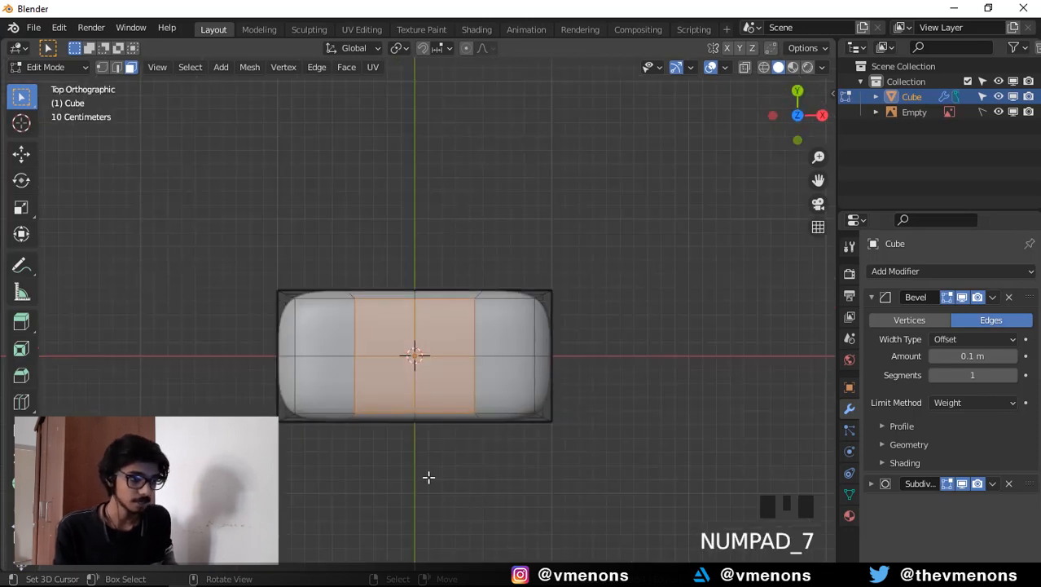
pyautogui.scroll(4, 427, 476)
pyautogui.keyDown('shift'); pyautogui.moveTo(512, 465); pyautogui.dragTo(442, 423, button='middle'); pyautogui.keyUp('shift')
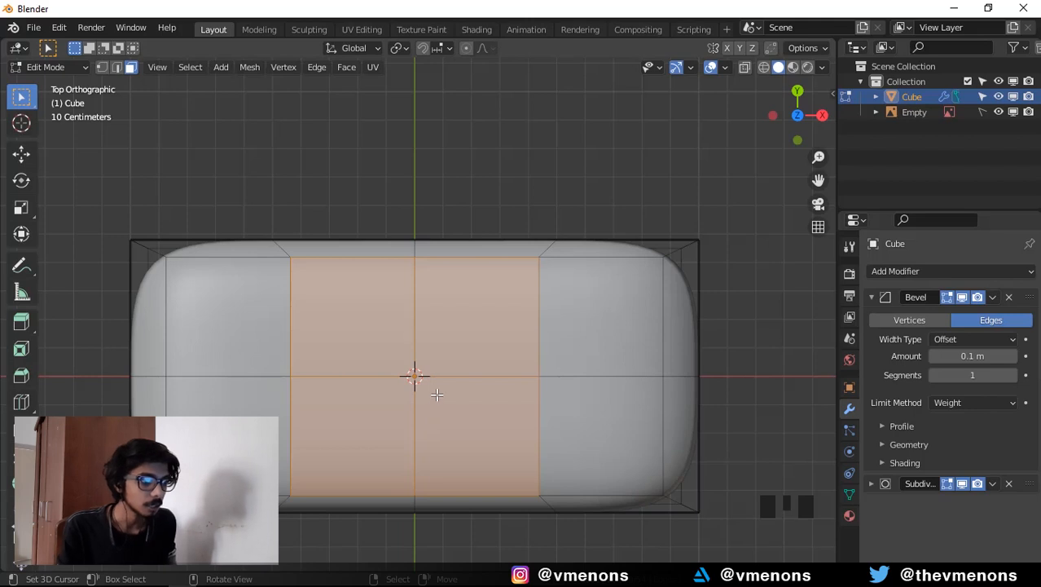
pyautogui.keyDown('shift'); pyautogui.moveTo(439, 381); pyautogui.dragTo(435, 346, button='middle'); pyautogui.keyUp('shift')
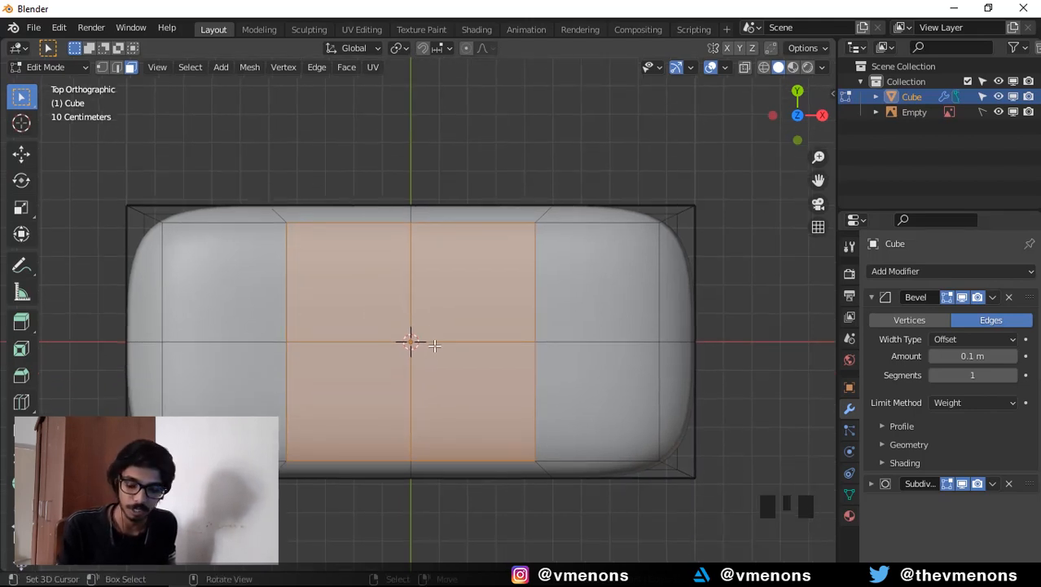
pyautogui.press('w')
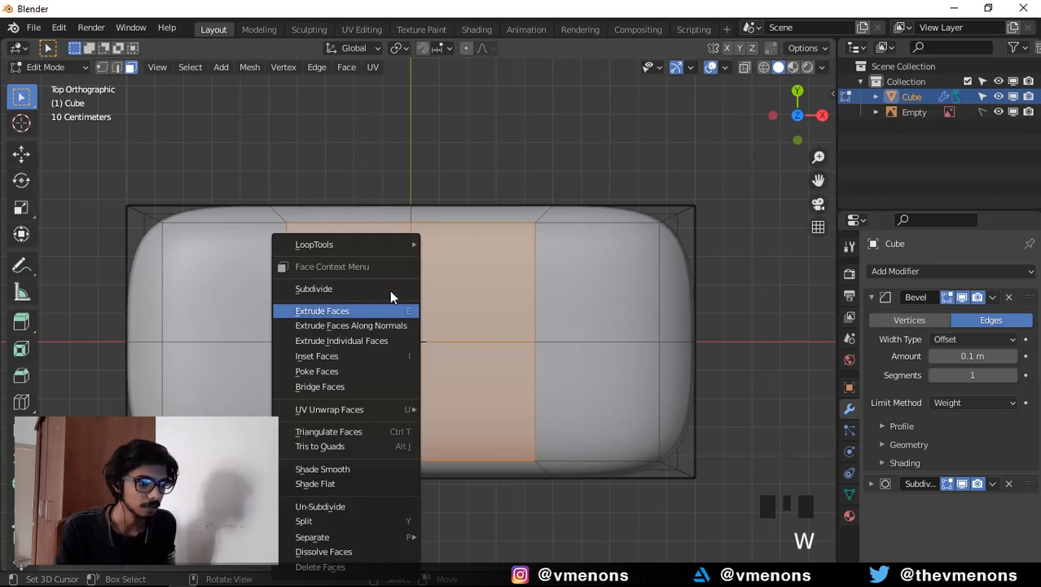
pyautogui.moveTo(380, 246)
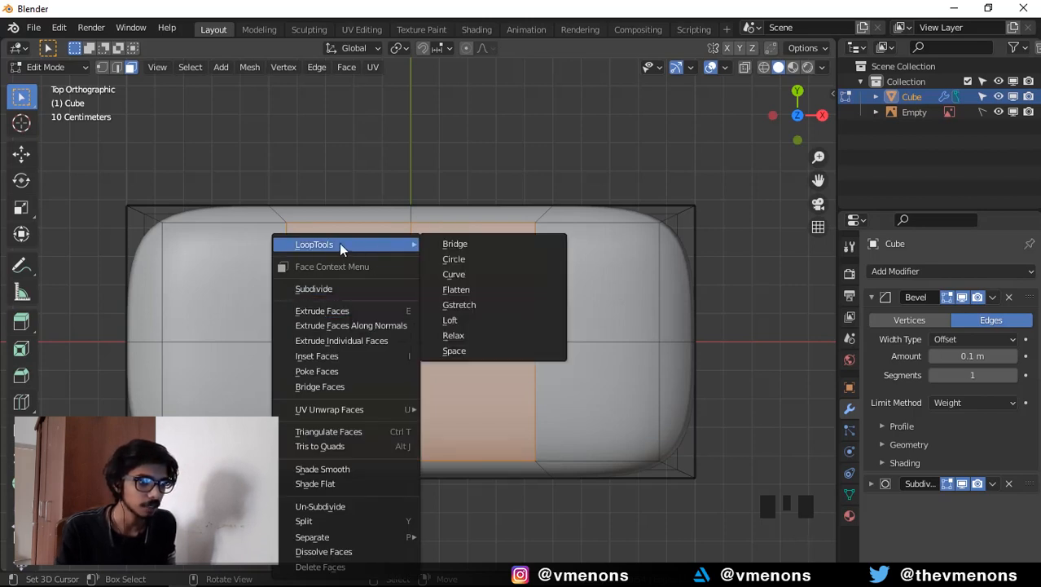
pyautogui.click(479, 259)
pyautogui.scroll(-4, 588, 304)
pyautogui.moveTo(588, 304); pyautogui.dragTo(440, 294, button='middle')
pyautogui.hotkey('ctrl', 'z')
# Select all eight top faces of the body and lower them slightly along Z against the front reference image.
pyautogui.moveTo(287, 231); pyautogui.dragTo(389, 302)
pyautogui.keyDown('shift'); pyautogui.moveTo(361, 249); pyautogui.dragTo(457, 319); pyautogui.keyUp('shift')
pyautogui.keyDown('shift'); pyautogui.moveTo(436, 271); pyautogui.dragTo(498, 317); pyautogui.keyUp('shift')
pyautogui.moveTo(499, 317); pyautogui.dragTo(511, 285, button='middle')
pyautogui.press('KP_1')
pyautogui.scroll(6, 510, 283)
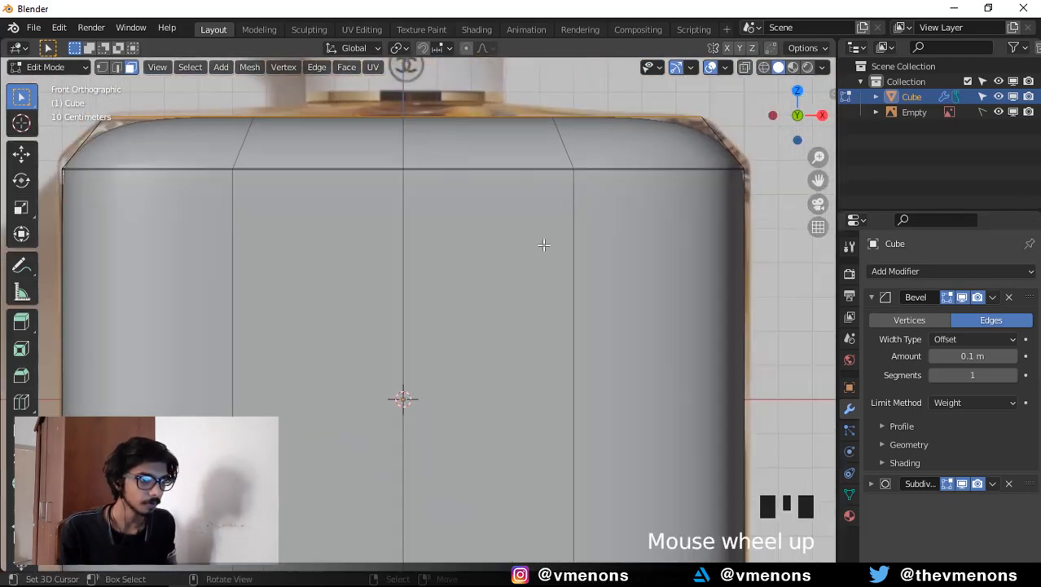
pyautogui.press('g')
pyautogui.press('z')
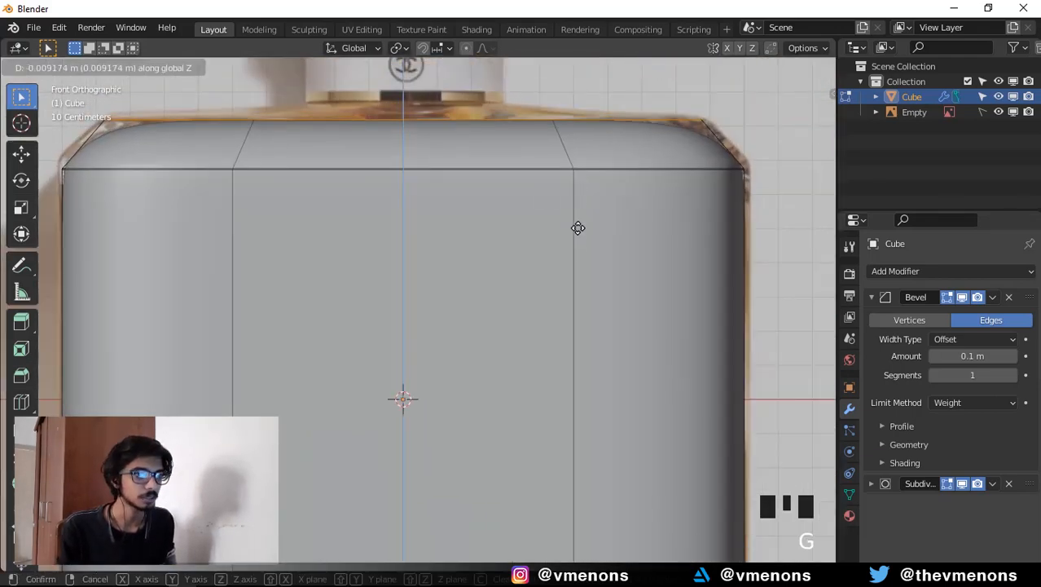
pyautogui.click(714, 181)
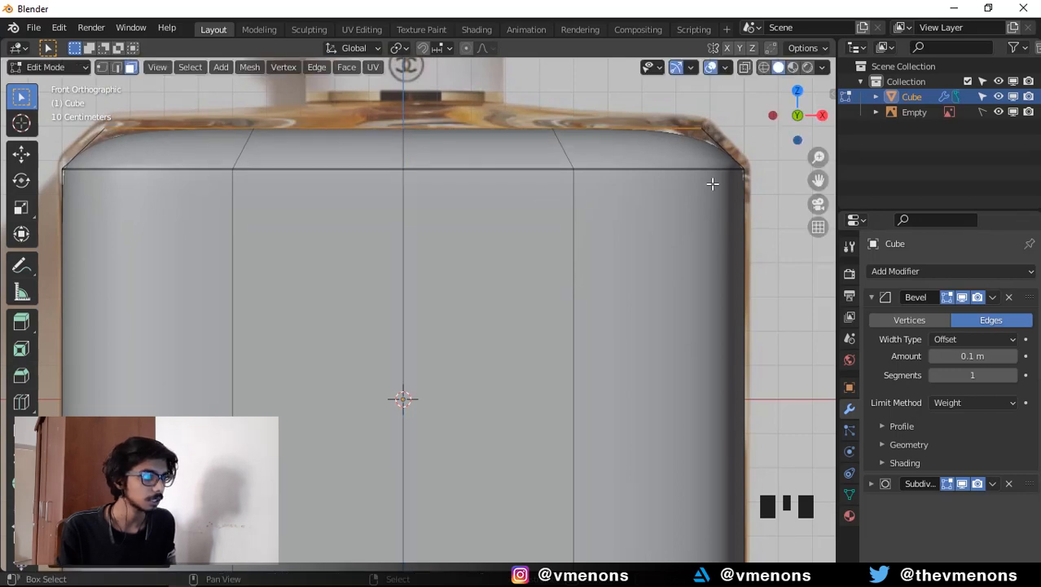
# Scale the top faces to about 1.05 and extrude them slightly upward into a tier scaled to about 0.89.
pyautogui.press('s')
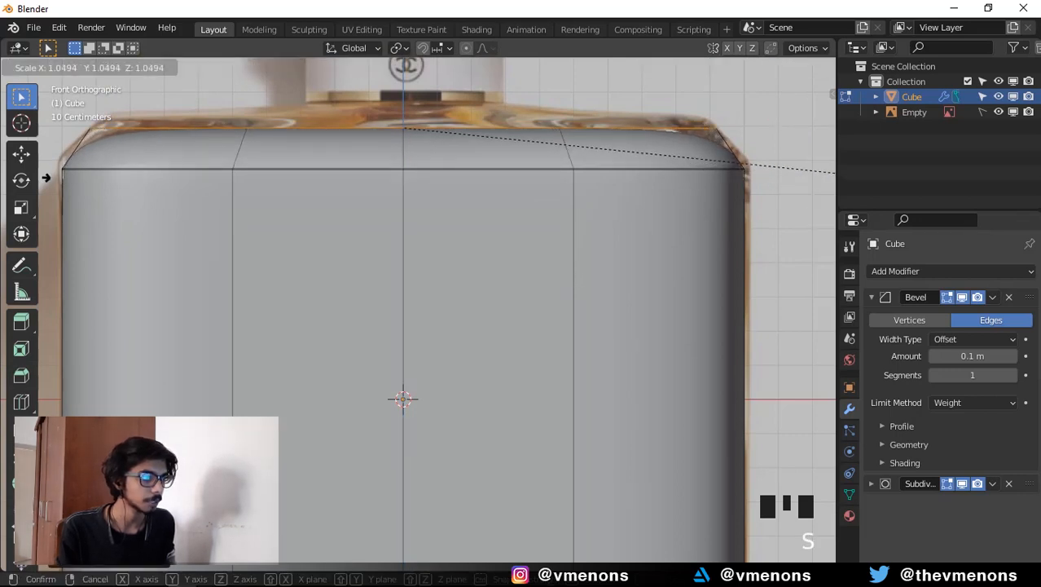
pyautogui.click(39, 180)
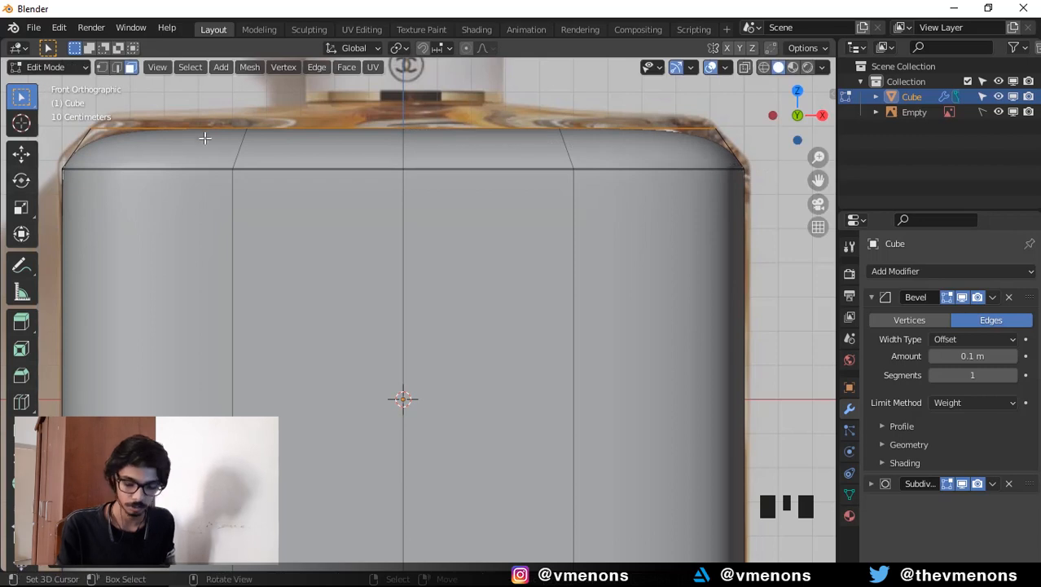
pyautogui.press('e')
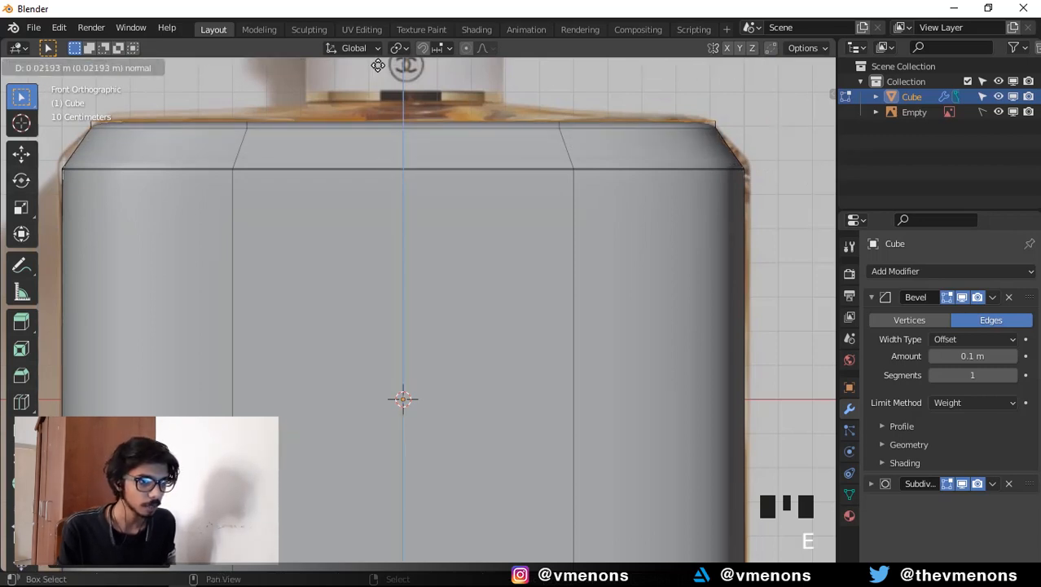
pyautogui.click(383, 534)
pyautogui.keyDown('shift'); pyautogui.moveTo(585, 263); pyautogui.dragTo(579, 323, button='middle'); pyautogui.keyUp('shift')
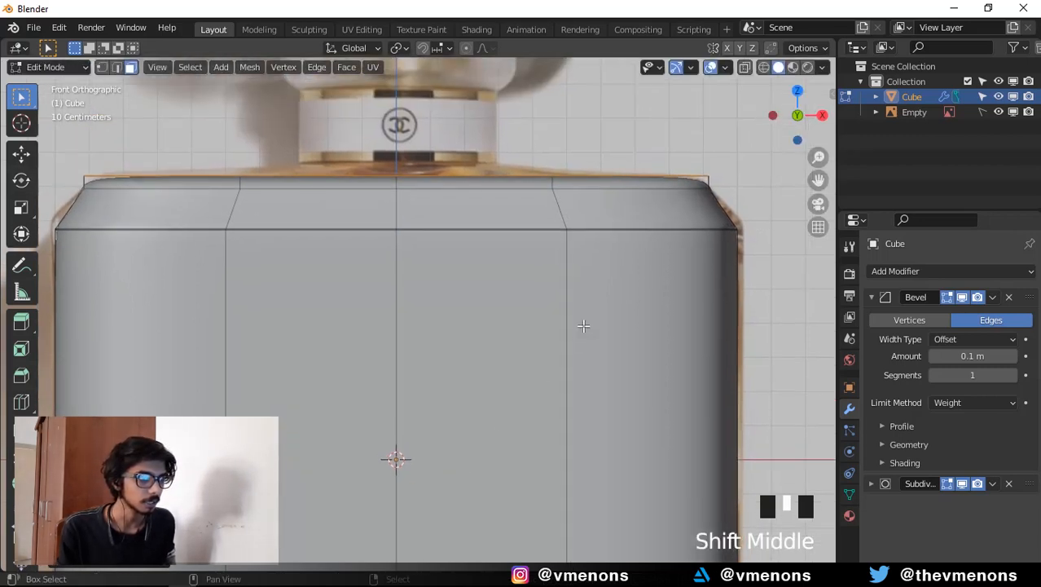
pyautogui.press('s')
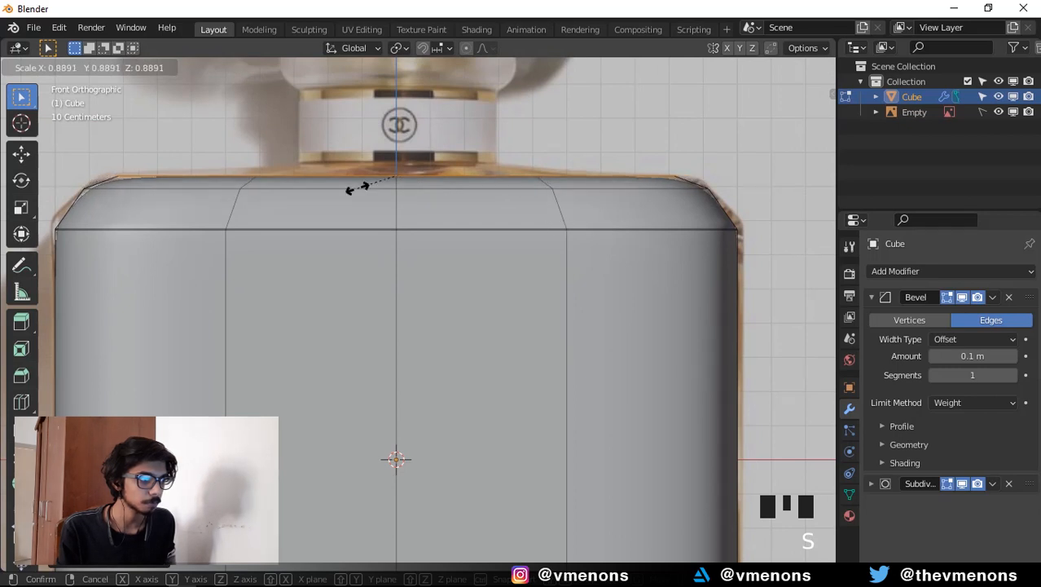
pyautogui.click(367, 186)
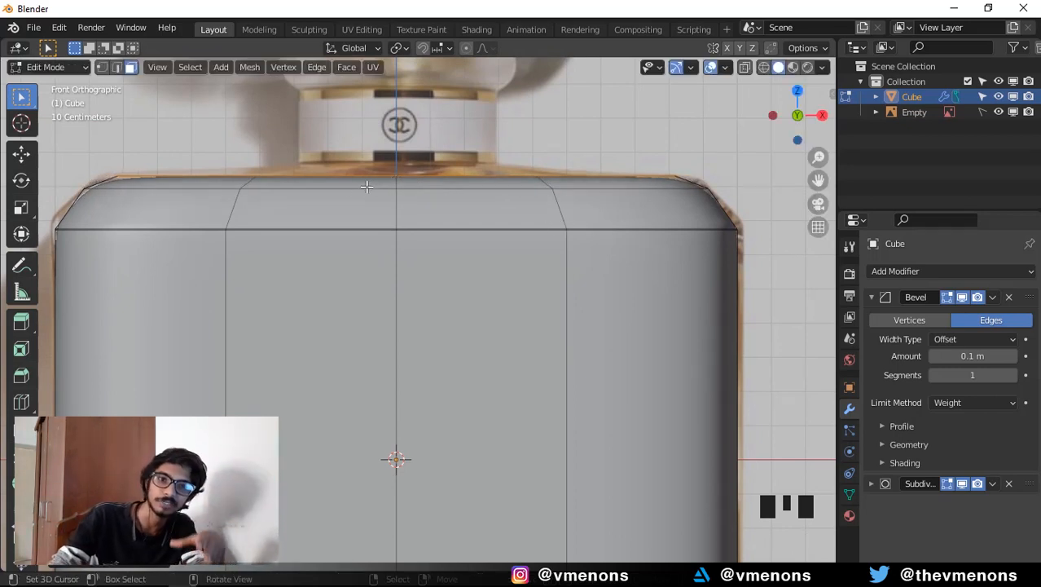
# Try LoopTools Circle on the four central faces of the extruded top tier.
pyautogui.scroll(-3, 364, 209)
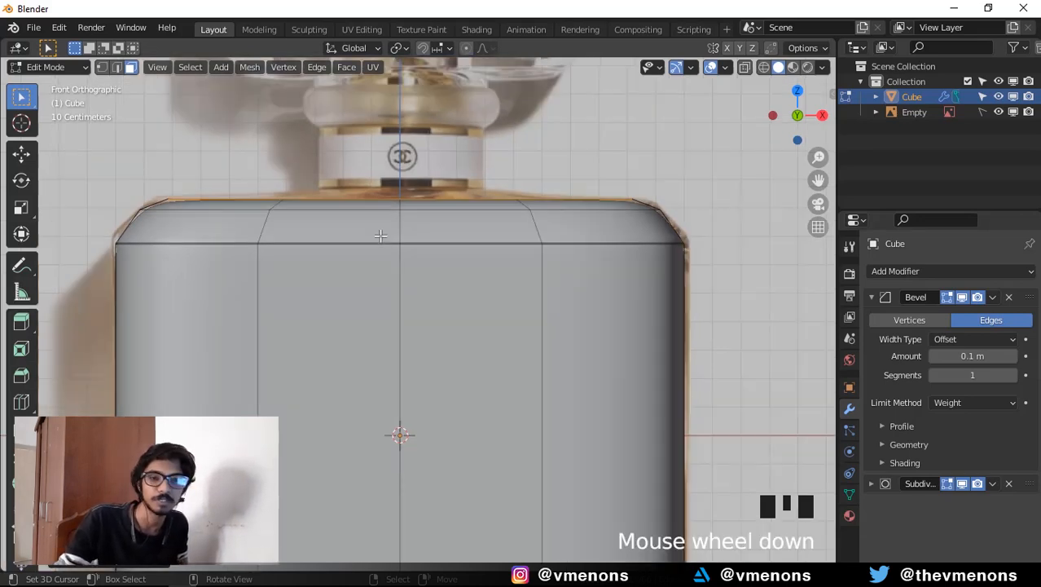
pyautogui.moveTo(381, 232); pyautogui.dragTo(243, 303, button='middle')
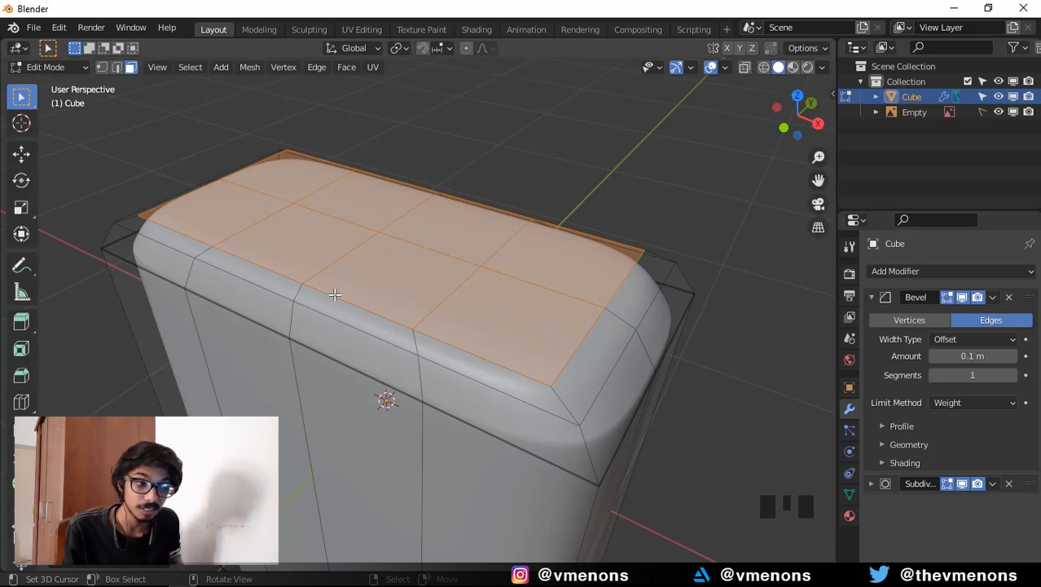
pyautogui.moveTo(334, 294); pyautogui.dragTo(382, 302, button='middle')
pyautogui.press('KP_7')
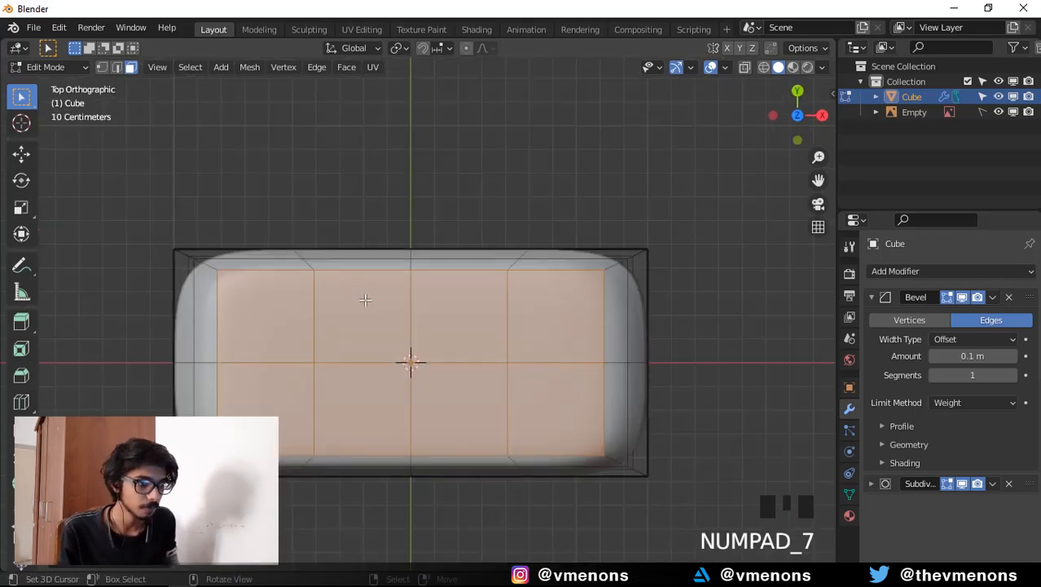
pyautogui.moveTo(365, 300); pyautogui.dragTo(452, 401)
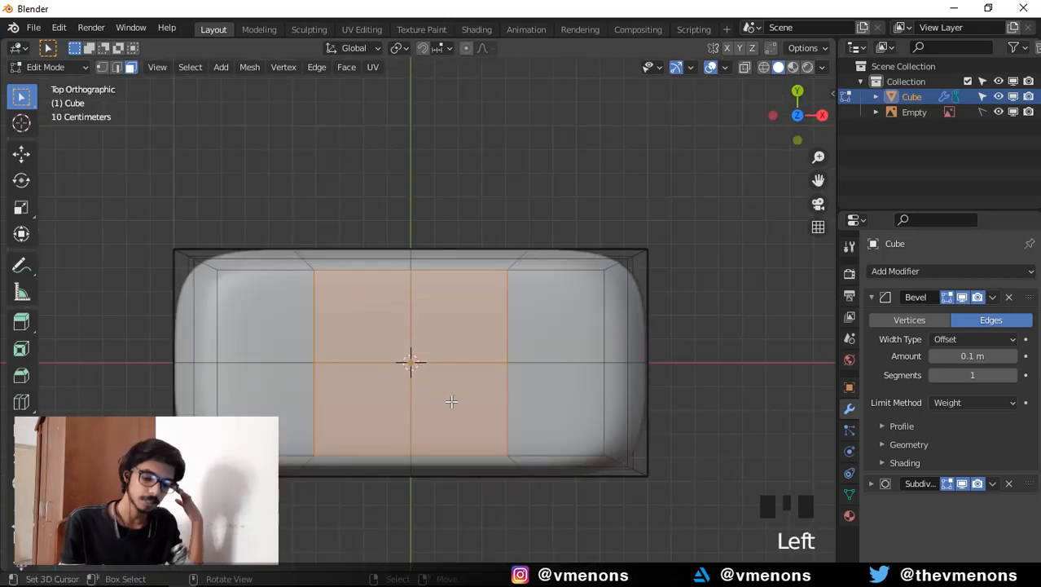
pyautogui.press('w')
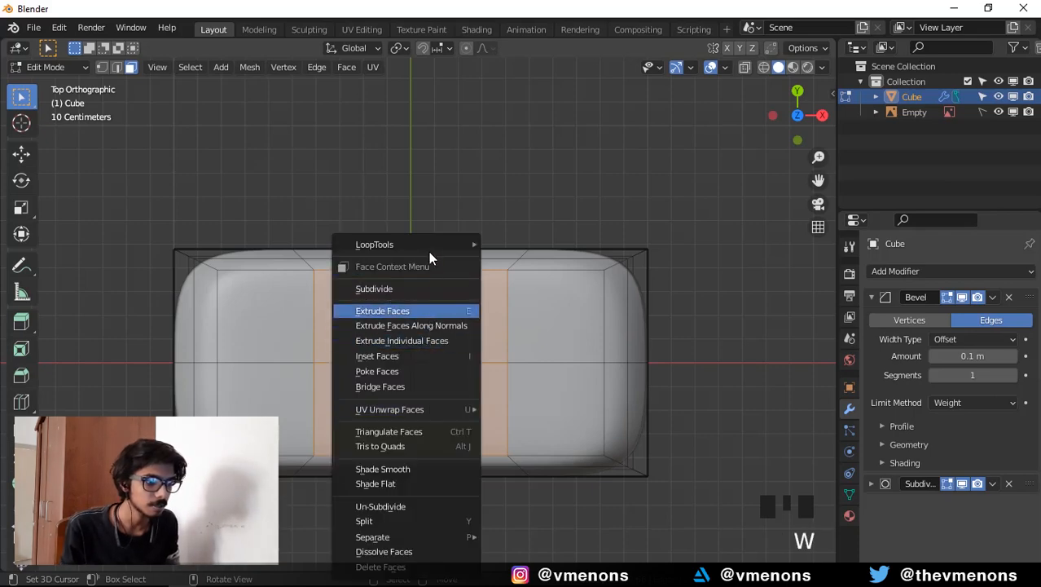
pyautogui.moveTo(435, 243)
pyautogui.click(524, 255)
pyautogui.scroll(-3, 542, 321)
pyautogui.moveTo(542, 321); pyautogui.dragTo(539, 231, button='middle')
# Undo the circle, the tier extrusion and the scaling, back to the selected lowered top faces.
pyautogui.hotkey('ctrl', 'z')
pyautogui.hotkey('ctrl', 'z')
pyautogui.hotkey('ctrl', 'z')
pyautogui.hotkey('ctrl', 'z')
pyautogui.hotkey('ctrl', 'z')
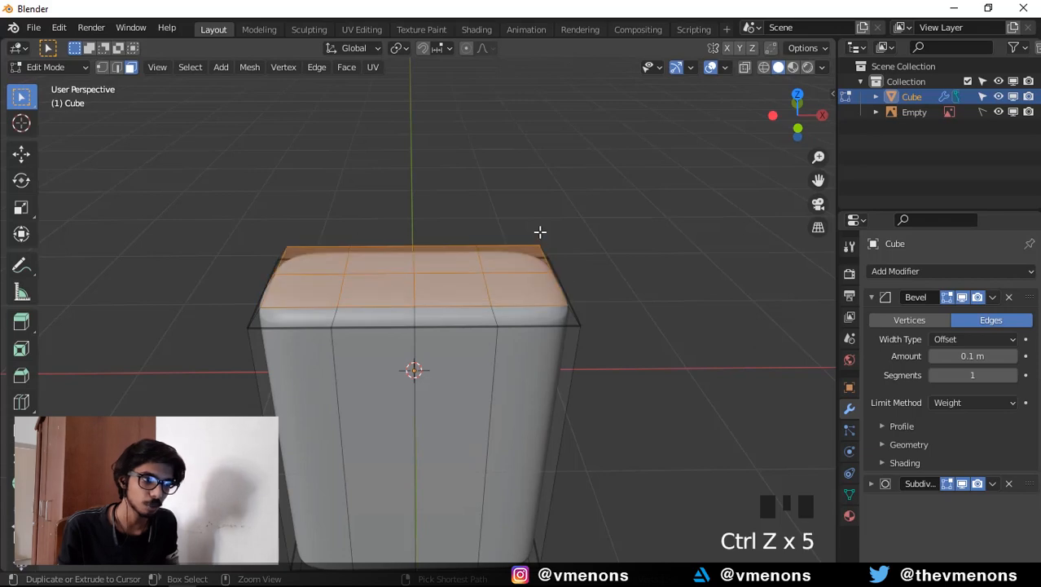
# Select only the four central top faces and reshape them into a circle with LoopTools.
pyautogui.moveTo(561, 361); pyautogui.dragTo(379, 268, button='middle')
pyautogui.scroll(2, 553, 398)
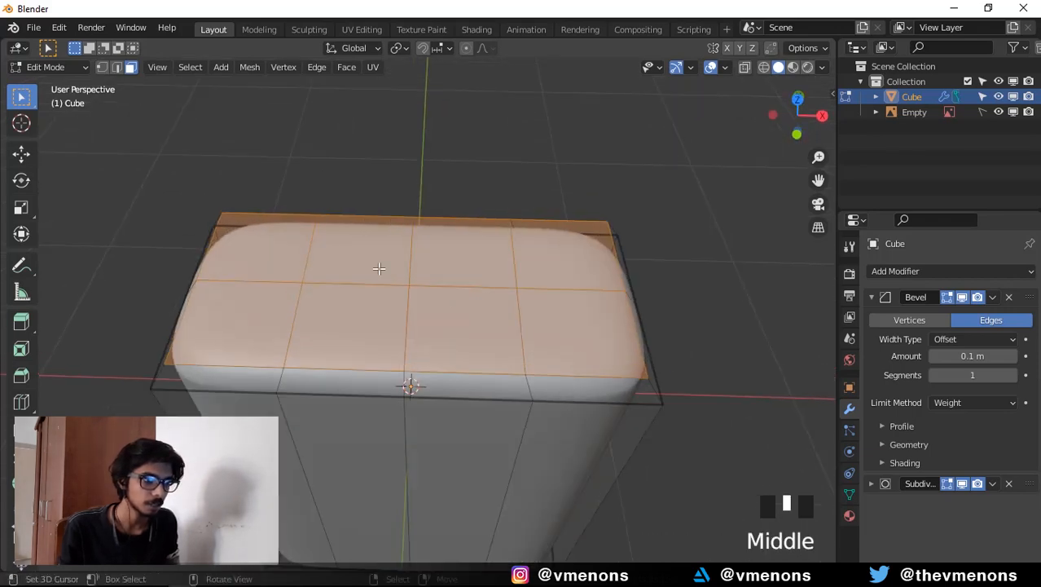
pyautogui.moveTo(378, 268); pyautogui.dragTo(444, 342)
pyautogui.press('w')
pyautogui.moveTo(403, 246)
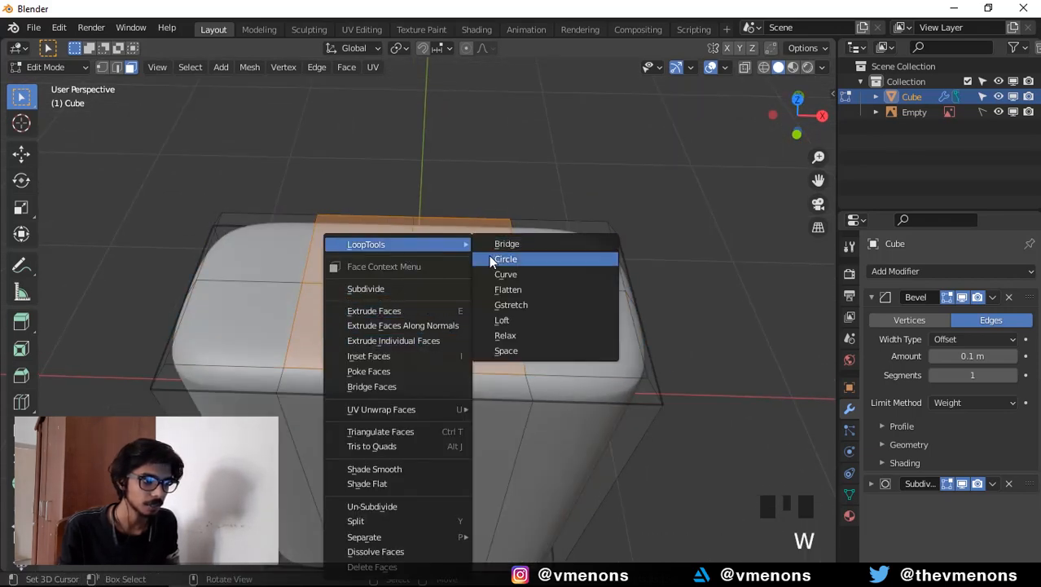
pyautogui.click(505, 259)
# Extrude the circular group of top faces upward as the bottle's neck.
pyautogui.moveTo(511, 364); pyautogui.dragTo(505, 352, button='middle')
pyautogui.press('e')
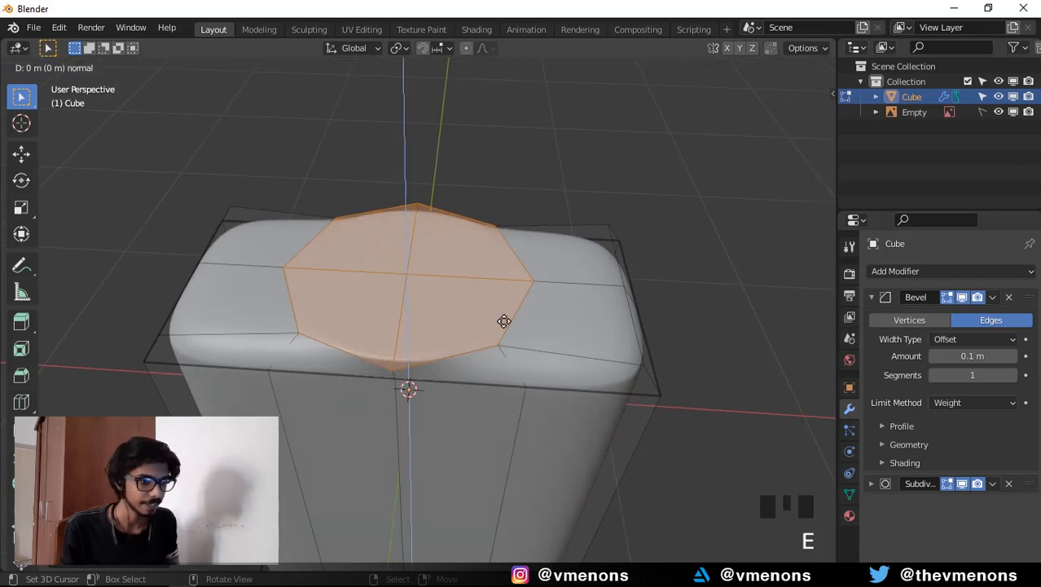
pyautogui.click(557, 306)
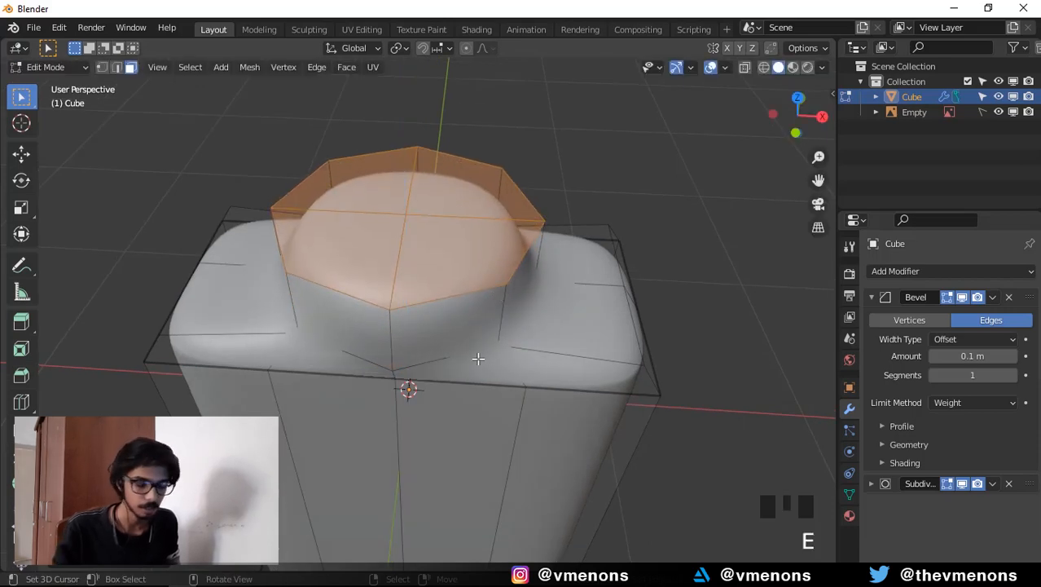
# In edge selection, select the edge ring at the neck's base and scale it down to about half its size.
pyautogui.press('2')
pyautogui.keyDown('alt'); pyautogui.rightClick(444, 359); pyautogui.keyUp('alt')
pyautogui.moveTo(587, 318); pyautogui.dragTo(500, 293, button='middle')
pyautogui.keyDown('alt'); pyautogui.keyDown('shift'); pyautogui.rightClick(496, 307); pyautogui.keyUp('shift'); pyautogui.keyUp('alt')
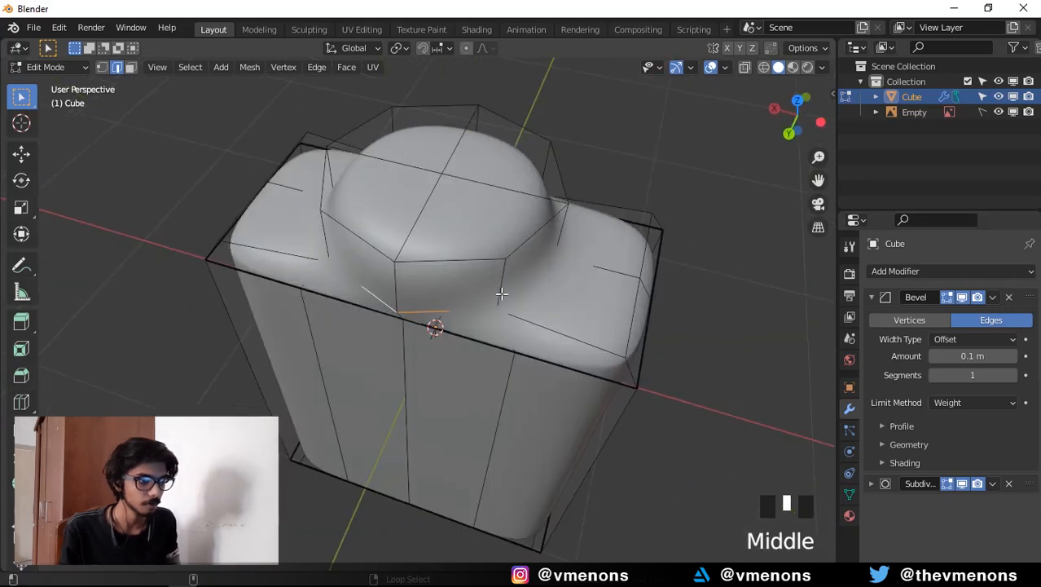
pyautogui.keyDown('alt'); pyautogui.keyDown('shift'); pyautogui.rightClick(522, 288); pyautogui.keyUp('shift'); pyautogui.keyUp('alt')
pyautogui.press('s')
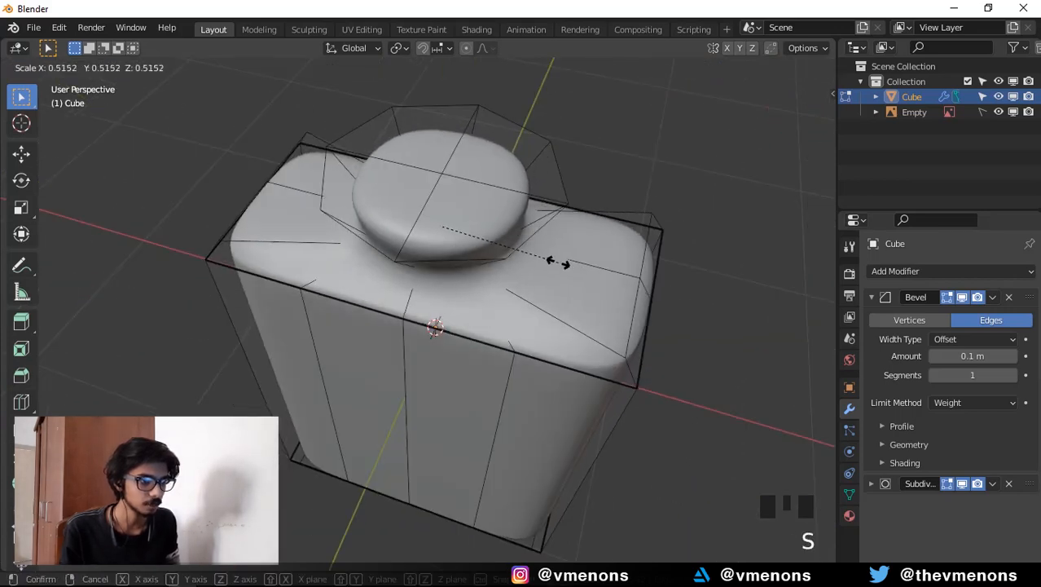
pyautogui.click(553, 262)
# Move the shrunken edge ring at the neck's base slightly upward.
pyautogui.moveTo(600, 286); pyautogui.dragTo(471, 341, button='middle')
pyautogui.press('Tab')
pyautogui.press('Tab')
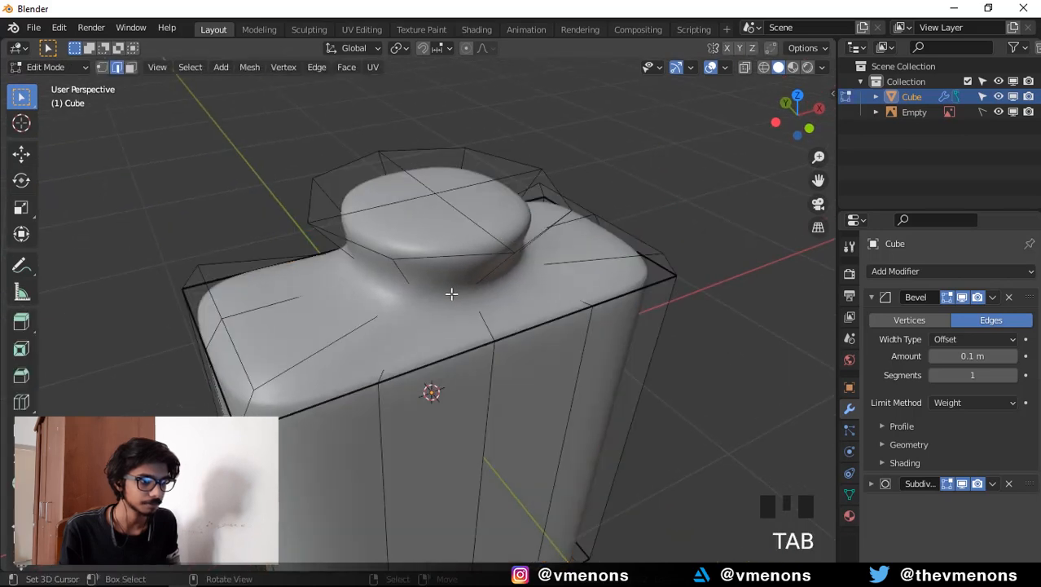
pyautogui.press('g')
pyautogui.click(439, 77)
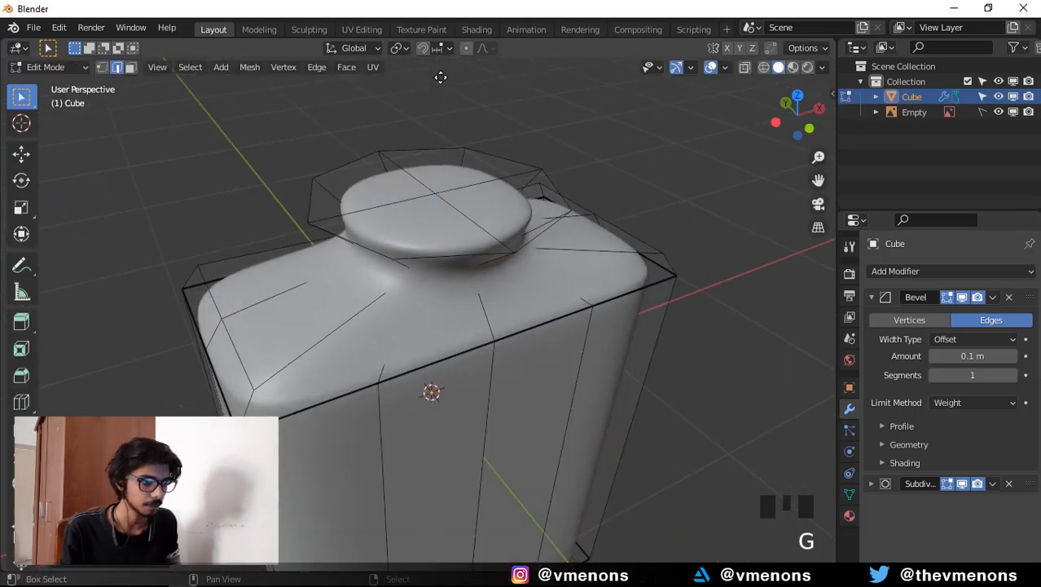
# Scale down the edge ring around the neck's top, and inspect the bottle's shape in Object Mode.
pyautogui.keyDown('alt'); pyautogui.rightClick(413, 250); pyautogui.keyUp('alt')
pyautogui.keyDown('alt'); pyautogui.keyDown('shift'); pyautogui.rightClick(440, 159); pyautogui.keyUp('shift'); pyautogui.keyUp('alt')
pyautogui.keyDown('alt'); pyautogui.keyDown('shift'); pyautogui.rightClick(440, 158); pyautogui.keyUp('shift'); pyautogui.keyUp('alt')
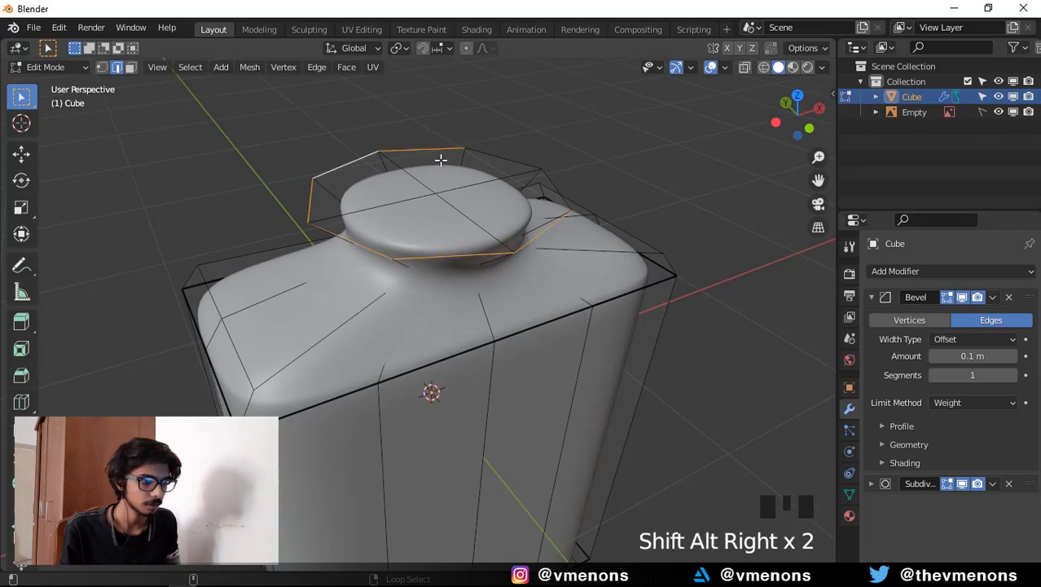
pyautogui.press('s')
pyautogui.click(627, 221)
pyautogui.press('Tab')
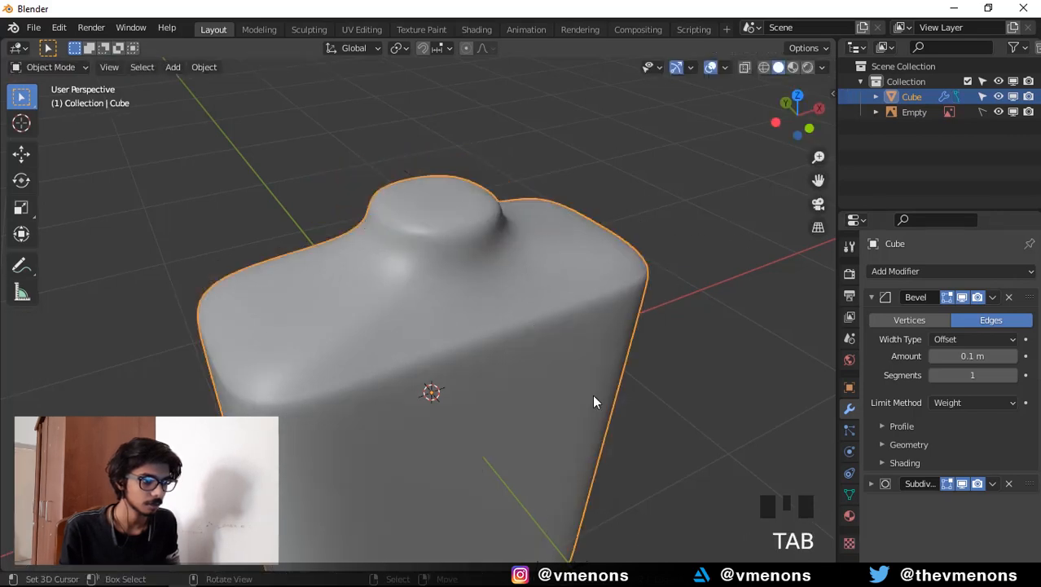
pyautogui.moveTo(595, 400); pyautogui.dragTo(608, 379, button='middle')
pyautogui.scroll(2, 481, 387)
pyautogui.moveTo(481, 388); pyautogui.dragTo(439, 330, button='middle')
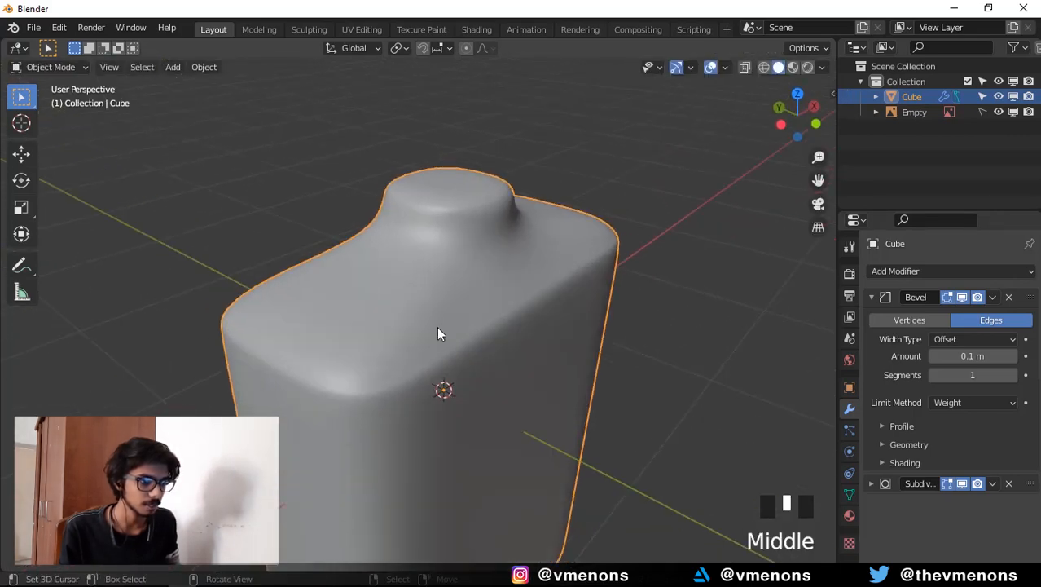
pyautogui.middleClick(400, 302)
pyautogui.moveTo(399, 302); pyautogui.dragTo(469, 268, button='middle')
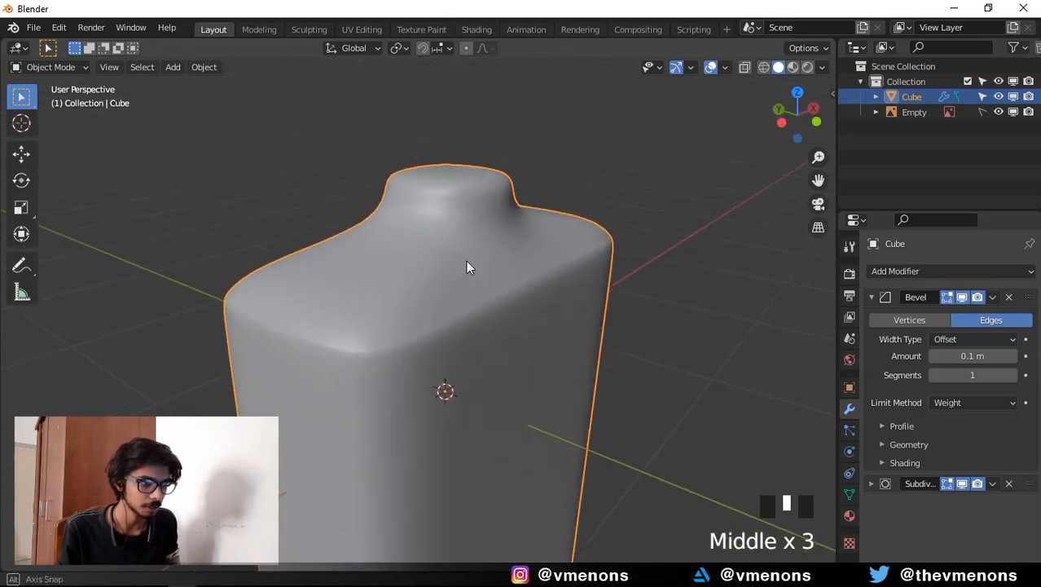
# Undo the edge ring scaling and moves, back to the plain extruded neck with base edges selected.
pyautogui.hotkey('ctrl', 'z')
pyautogui.hotkey('ctrl', 'z')
pyautogui.hotkey('ctrl', 'z')
pyautogui.hotkey('ctrl', 'z')
pyautogui.hotkey('ctrl', 'z')
pyautogui.hotkey('ctrl', 'z')
pyautogui.hotkey('ctrl', 'z')
pyautogui.hotkey('ctrl', 'z')
pyautogui.hotkey('ctrl', 'z')
pyautogui.hotkey('ctrl', 'z')
pyautogui.hotkey('ctrl', 'z')
pyautogui.hotkey('ctrl', 'z')
pyautogui.hotkey('ctrl', 'z')
pyautogui.hotkey('ctrl', 'z')
pyautogui.hotkey('ctrl', 'z')
pyautogui.hotkey('ctrl', 'z')
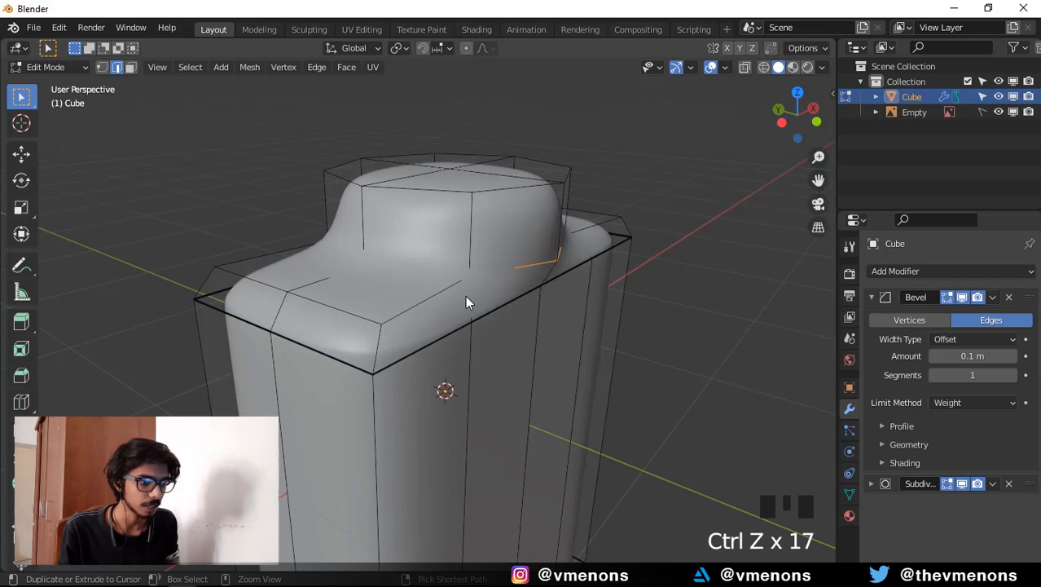
# Undo the neck extrusion and circle shaping, back to the flat bottle top with all its top faces selected.
pyautogui.hotkey('ctrl', 'z')
pyautogui.hotkey('ctrl', 'z')
pyautogui.hotkey('ctrl', 'z')
pyautogui.hotkey('ctrl', 'z')
pyautogui.hotkey('ctrl', 'z')
pyautogui.hotkey('ctrl', 'z')
pyautogui.hotkey('ctrl', 'z')
pyautogui.hotkey('ctrl', 'z')
pyautogui.hotkey('ctrl', 'z')
pyautogui.hotkey('ctrl', 'z')
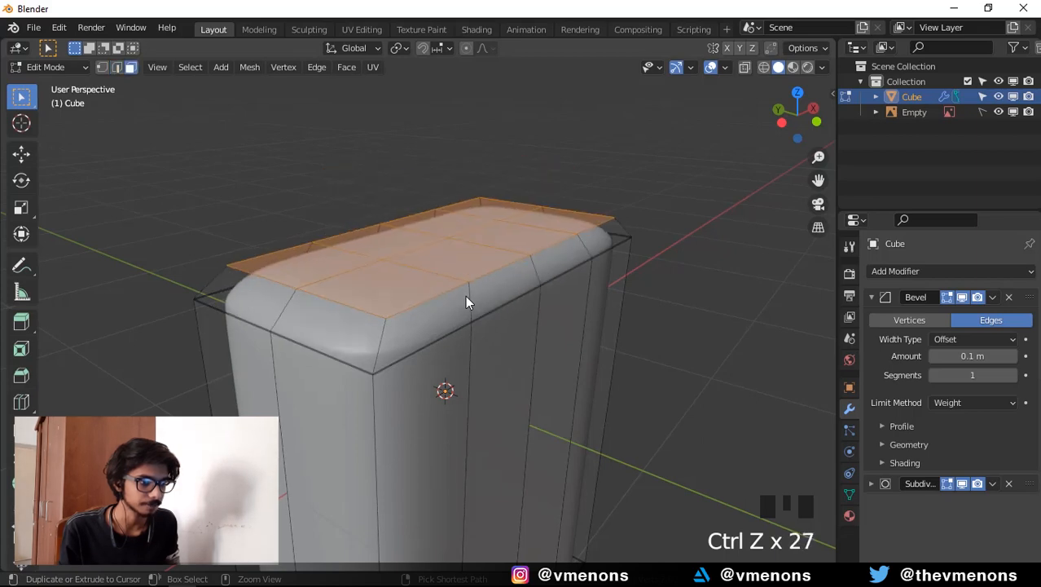
# In front view, scale the selected top faces up slightly, to about 1.02, to match the reference bottle's shoulder width.
pyautogui.moveTo(465, 302); pyautogui.dragTo(588, 332, button='middle')
pyautogui.press('KP_1')
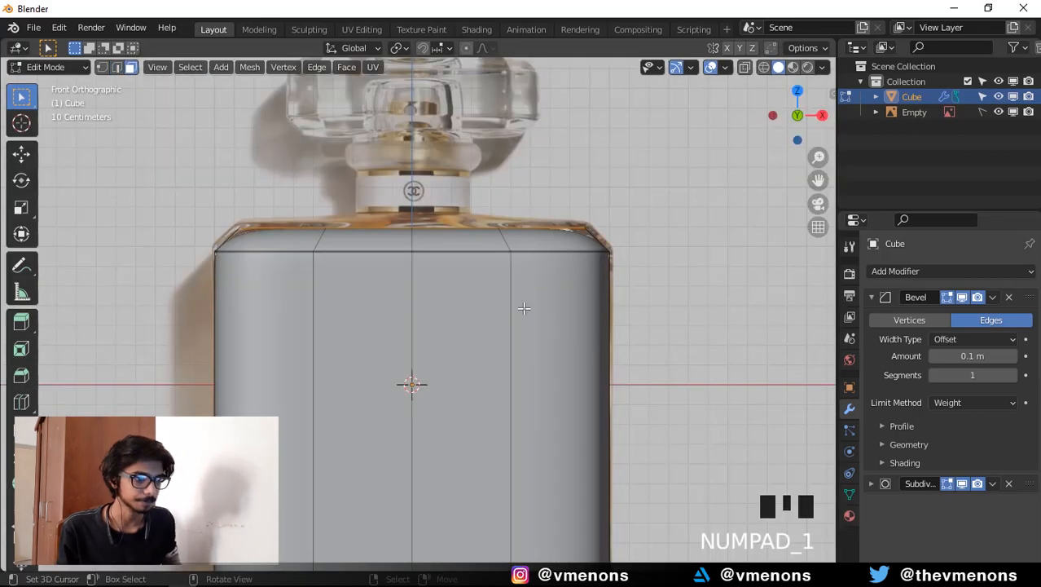
pyautogui.scroll(2, 524, 308)
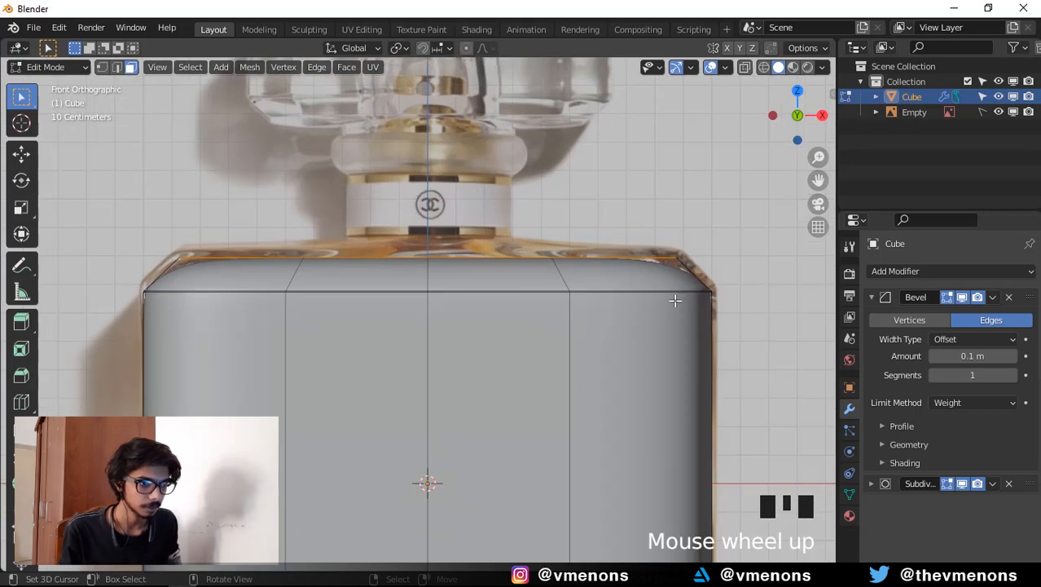
pyautogui.press('s')
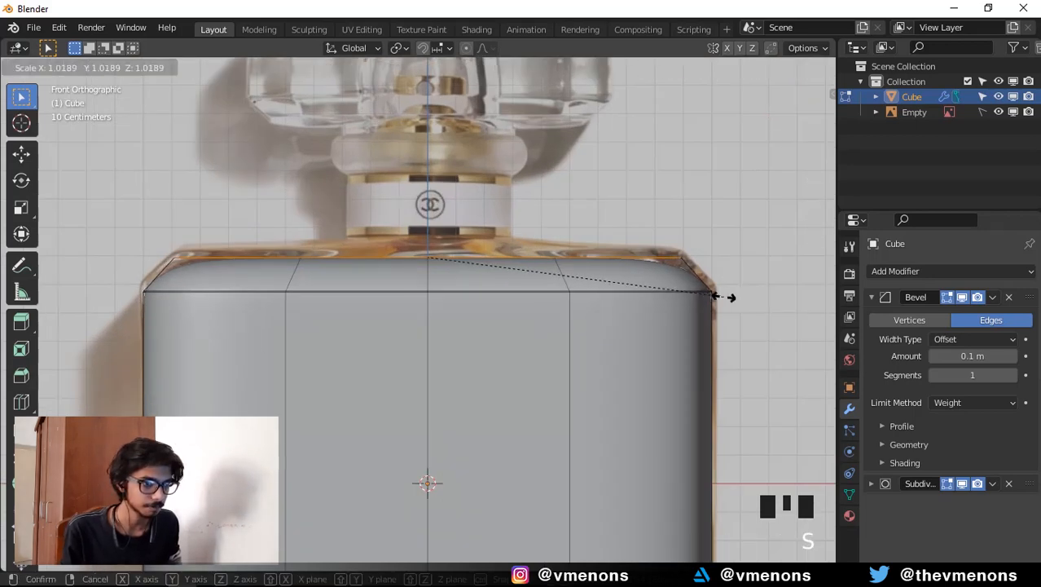
pyautogui.click(717, 296)
# Extrude the top faces slightly upward to the reference's neck base and scale them down to about 0.9.
pyautogui.press('e')
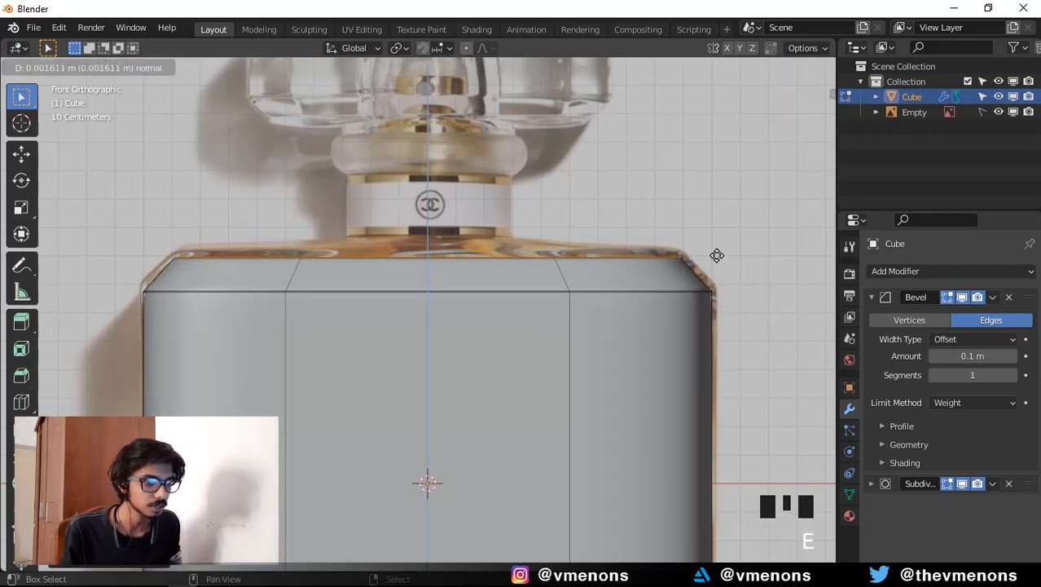
pyautogui.click(699, 173)
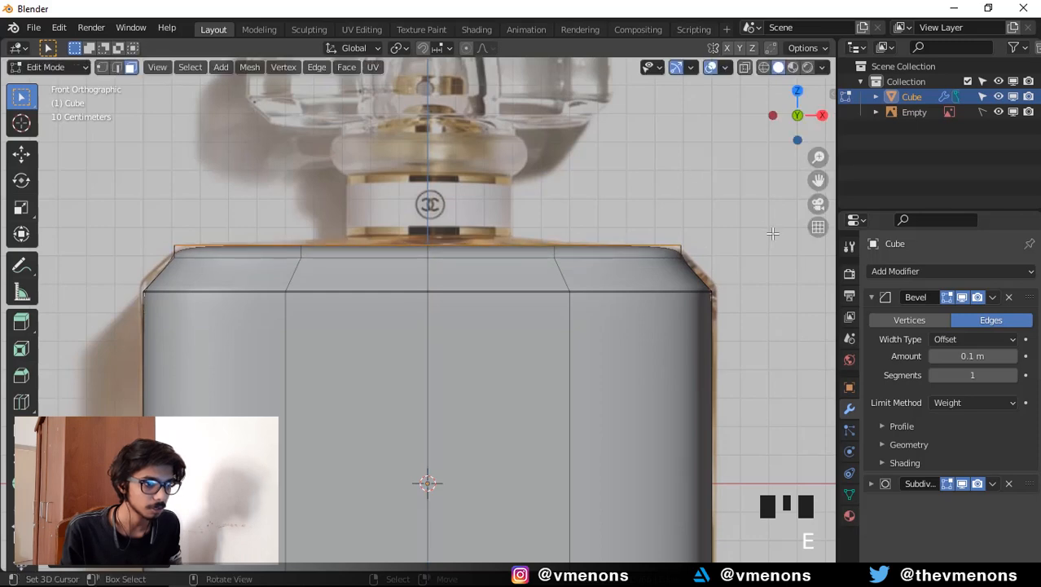
pyautogui.press('s')
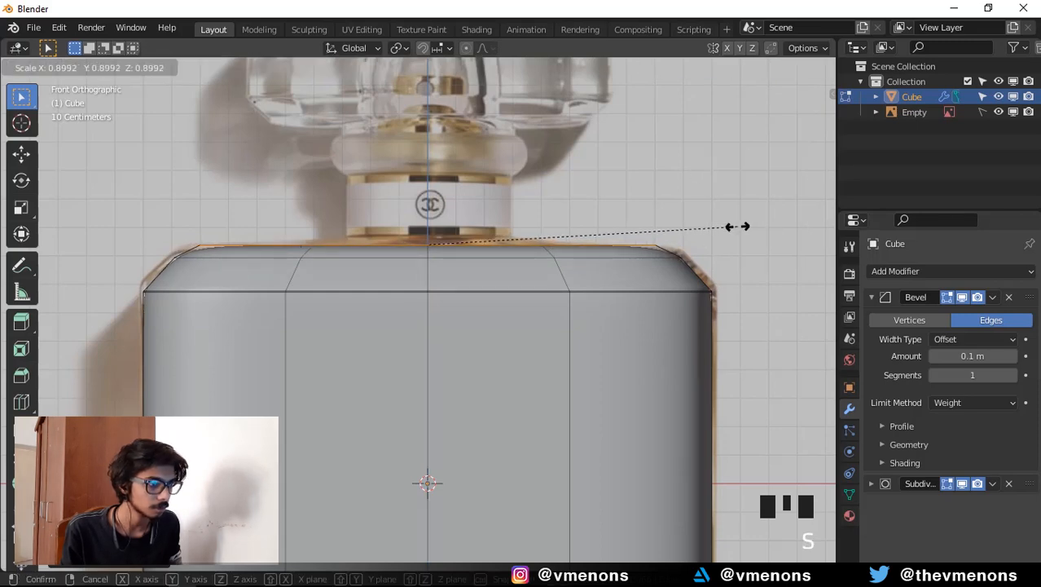
pyautogui.click(737, 227)
# Select the four middle faces on the bottle's top and shape them into a circle with LoopTools.
pyautogui.moveTo(737, 226); pyautogui.dragTo(489, 350, button='middle')
pyautogui.moveTo(388, 295); pyautogui.dragTo(462, 388)
pyautogui.press('w')
pyautogui.moveTo(430, 241)
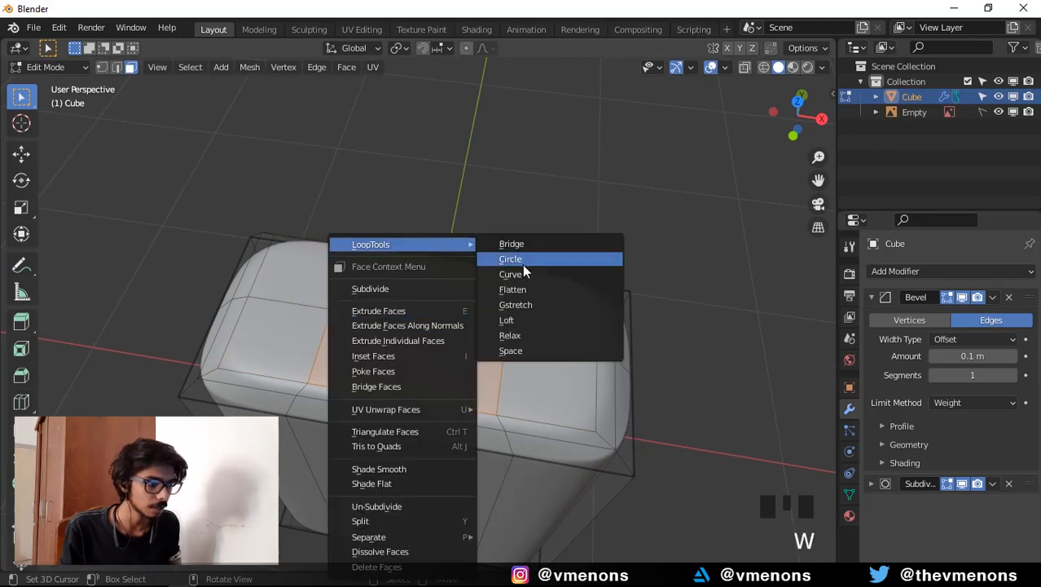
pyautogui.click(522, 261)
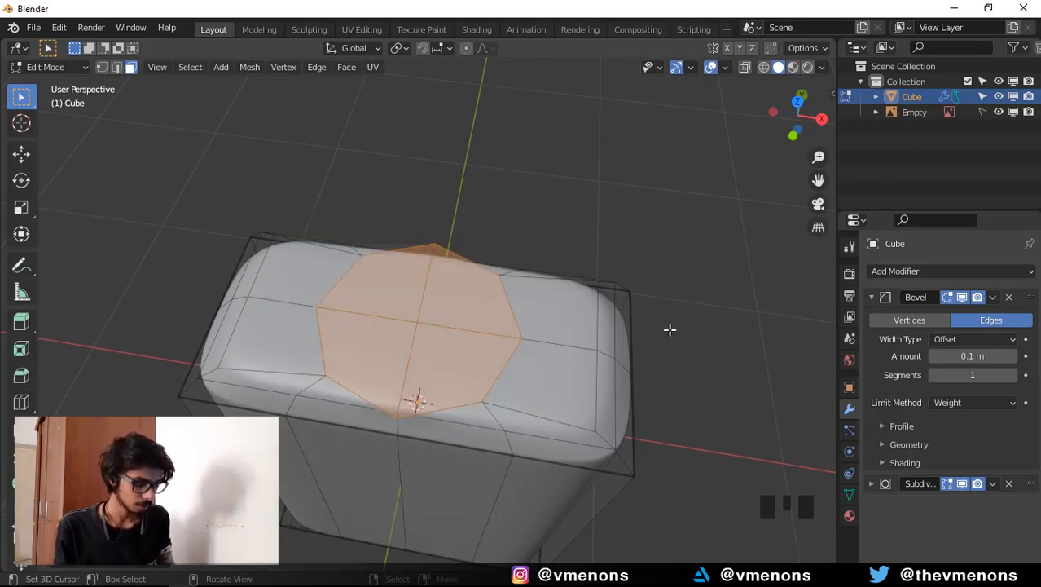
# Scale down the selected octagonal patch around its centre on the bottle's top face.
pyautogui.press('KP_7')
pyautogui.scroll(2, 681, 349)
pyautogui.press('s')
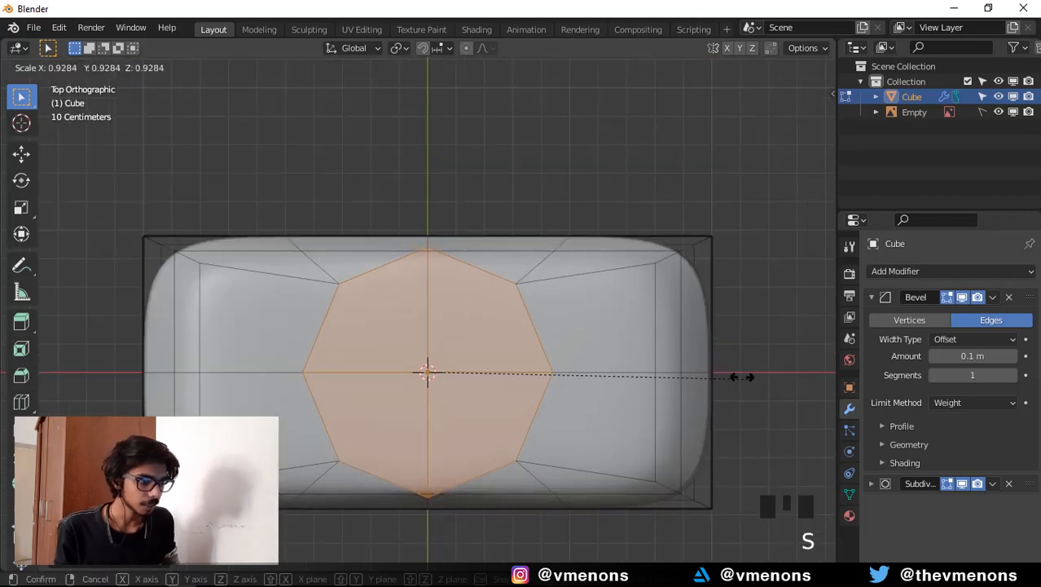
pyautogui.click(666, 374)
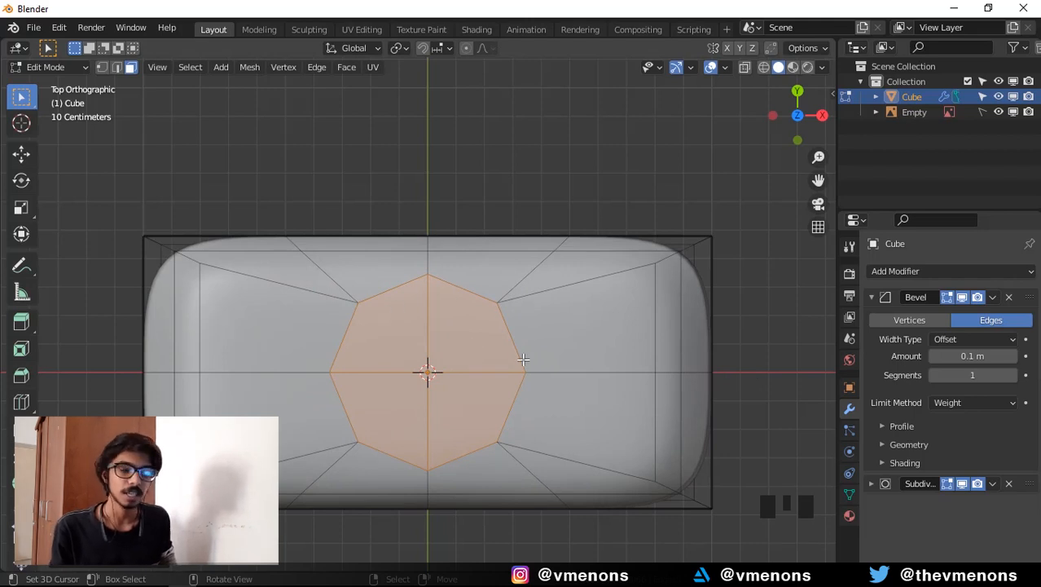
pyautogui.scroll(-2, 473, 348)
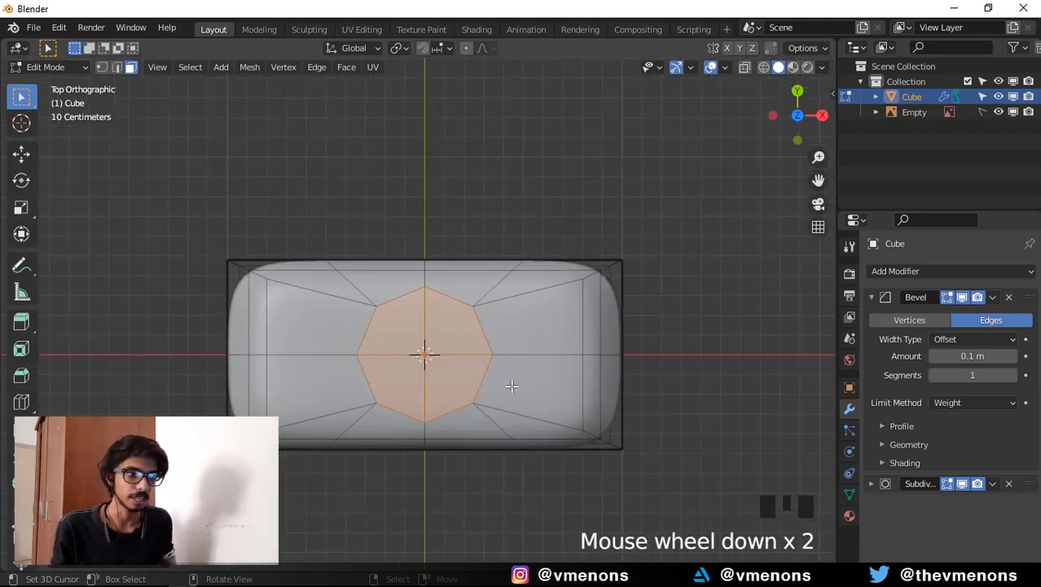
pyautogui.moveTo(598, 432); pyautogui.dragTo(599, 361, button='middle')
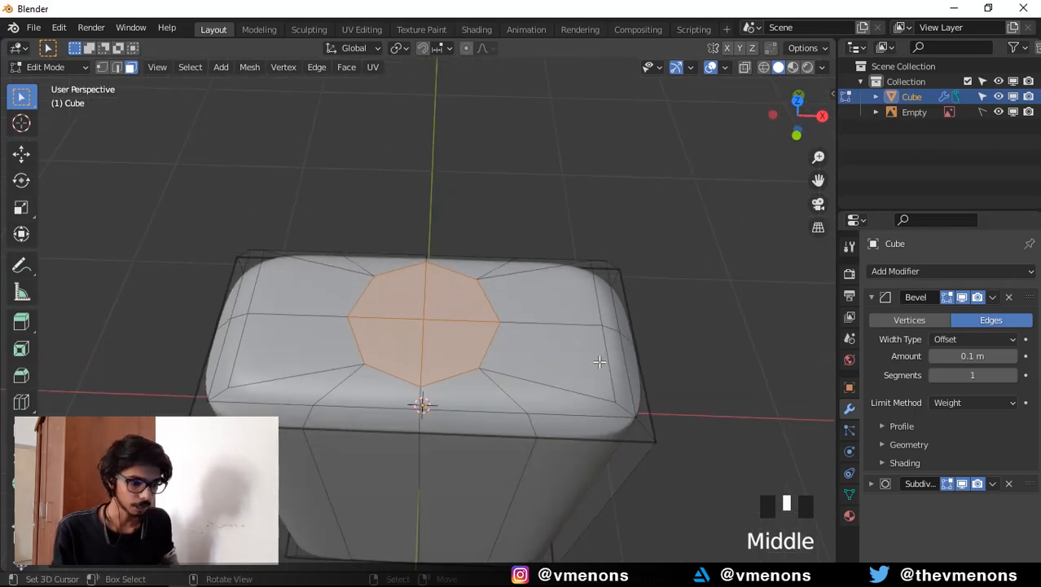
pyautogui.press('x')
pyautogui.click(562, 346)
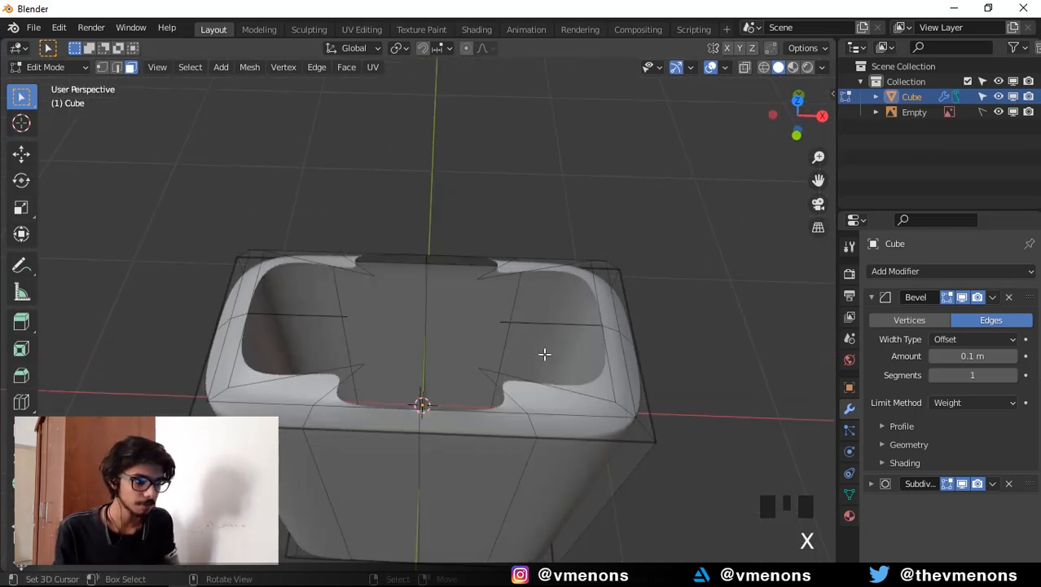
pyautogui.hotkey('ctrl', 'z')
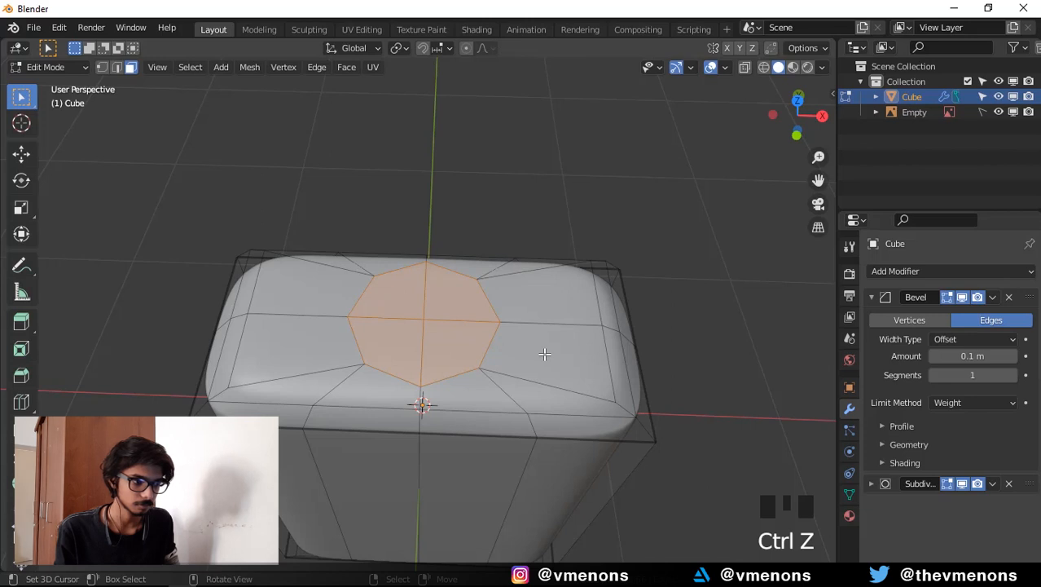
pyautogui.press('x')
pyautogui.click(526, 381)
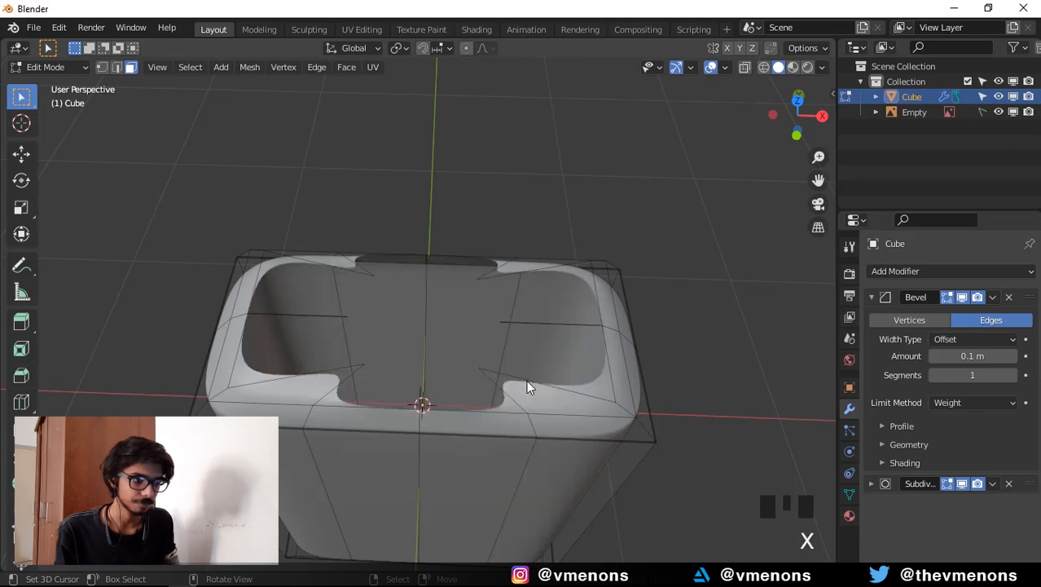
pyautogui.hotkey('ctrl', 'z')
# Delete only the faces of the octagonal patch to open a round hole in the bottle's top.
pyautogui.press('x')
pyautogui.click(518, 361)
pyautogui.moveTo(520, 365); pyautogui.dragTo(528, 352, button='middle')
# Select the hole's edge loop and raise it about 0.024 m along Z to meet the neck base in the reference image.
pyautogui.press('2')
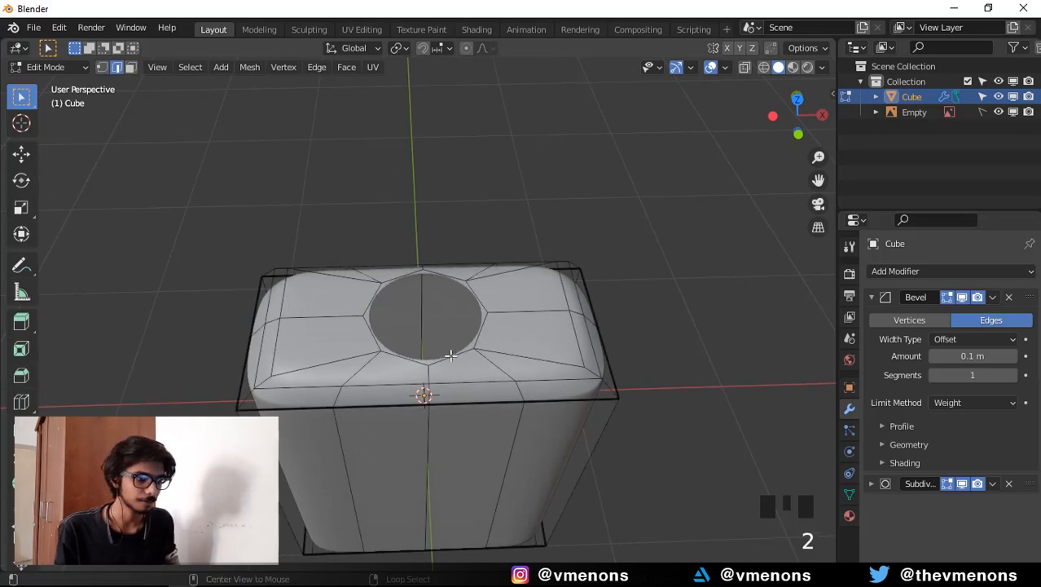
pyautogui.keyDown('alt'); pyautogui.rightClick(449, 352); pyautogui.keyUp('alt')
pyautogui.press('KP_1')
pyautogui.scroll(4, 518, 297)
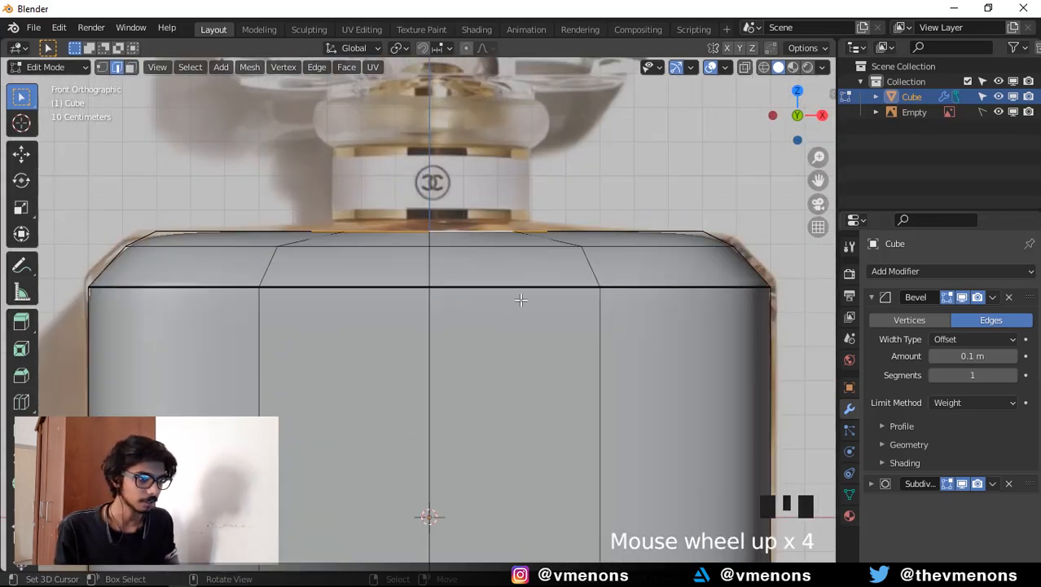
pyautogui.keyDown('shift'); pyautogui.moveTo(518, 298); pyautogui.dragTo(529, 339, button='middle'); pyautogui.keyUp('shift')
pyautogui.scroll(1, 547, 331)
pyautogui.press('g')
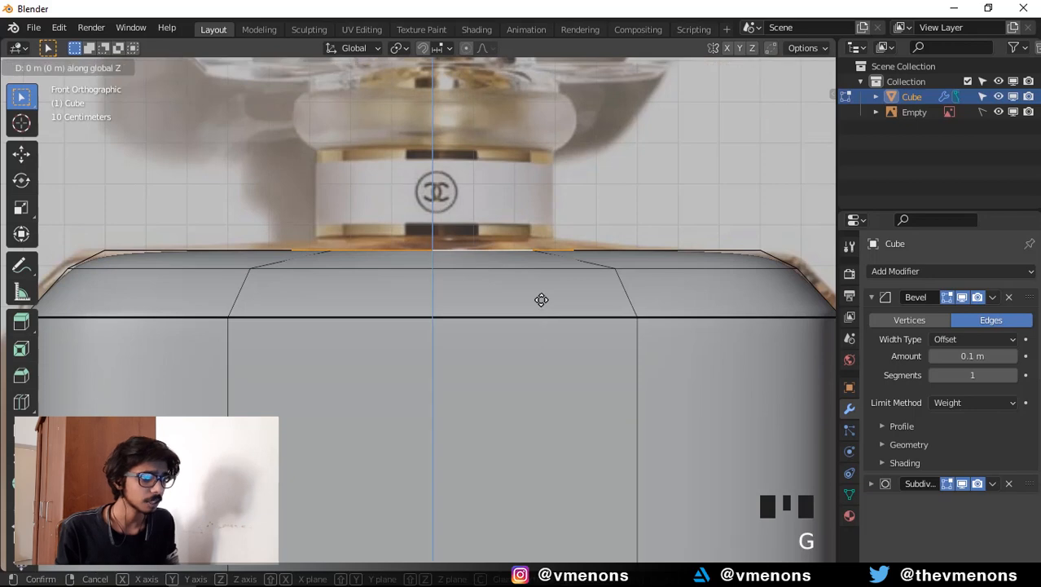
pyautogui.press('z')
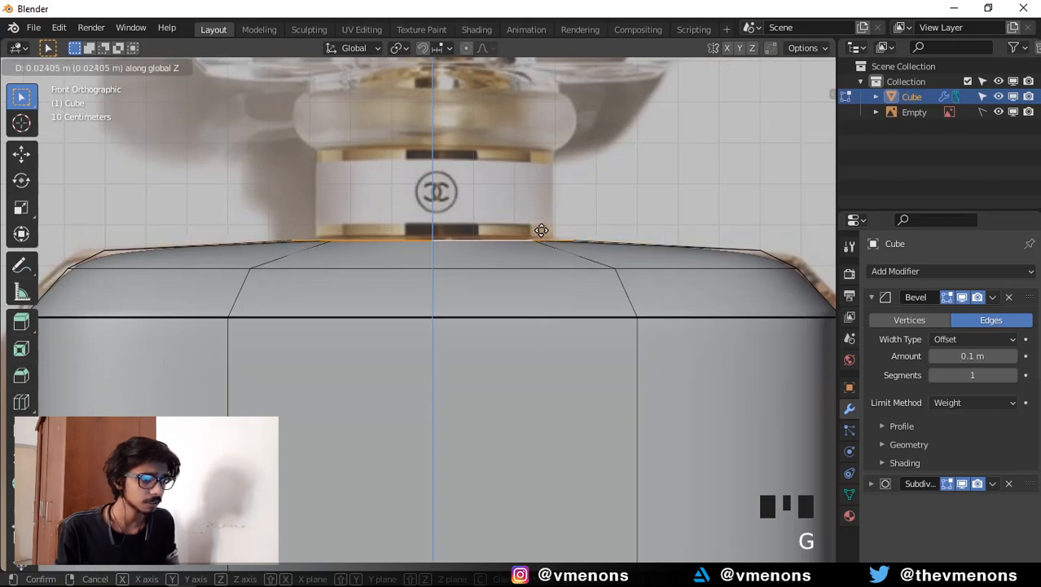
pyautogui.click(541, 226)
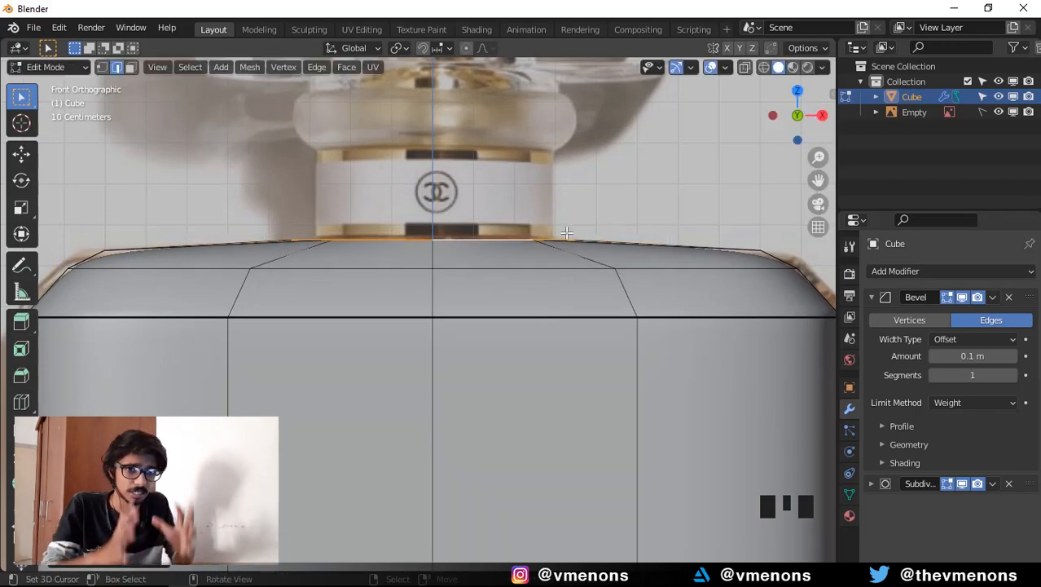
# Scale the hole's edge loop to about 0.76 and extrude it about 0.157 m up along Z to form the bottle neck.
pyautogui.press('s')
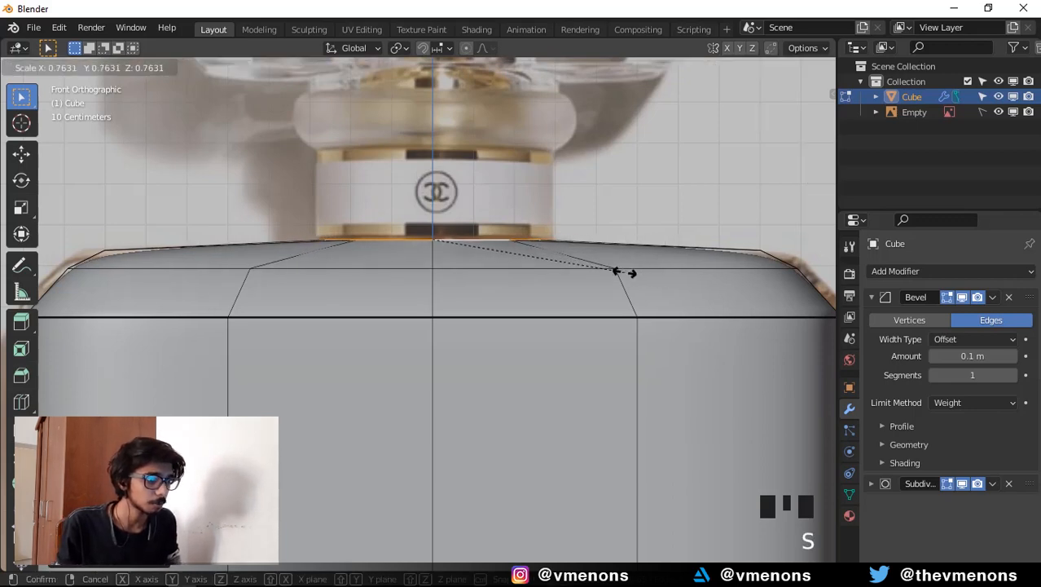
pyautogui.click(625, 273)
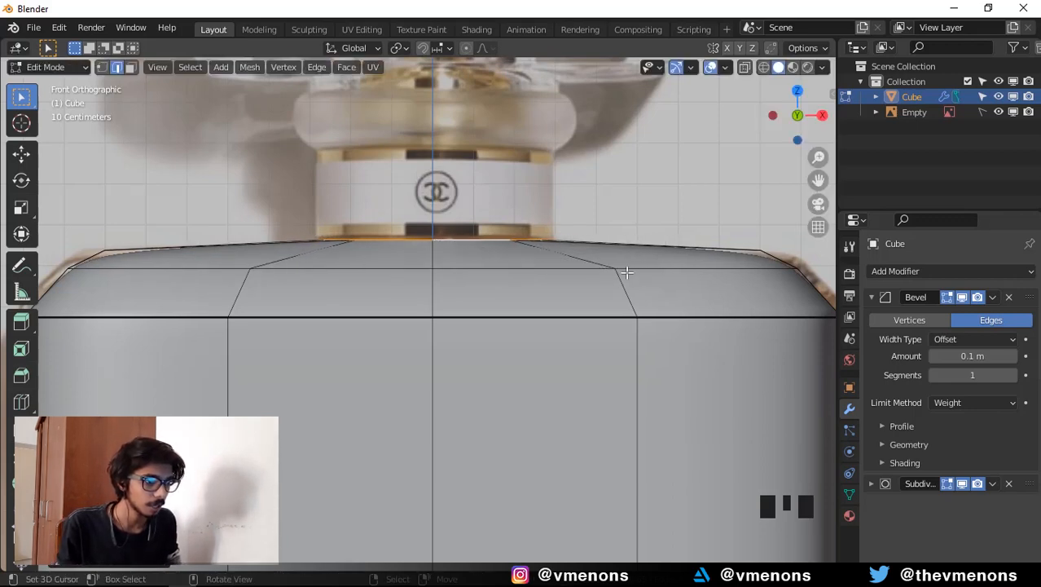
pyautogui.press('e')
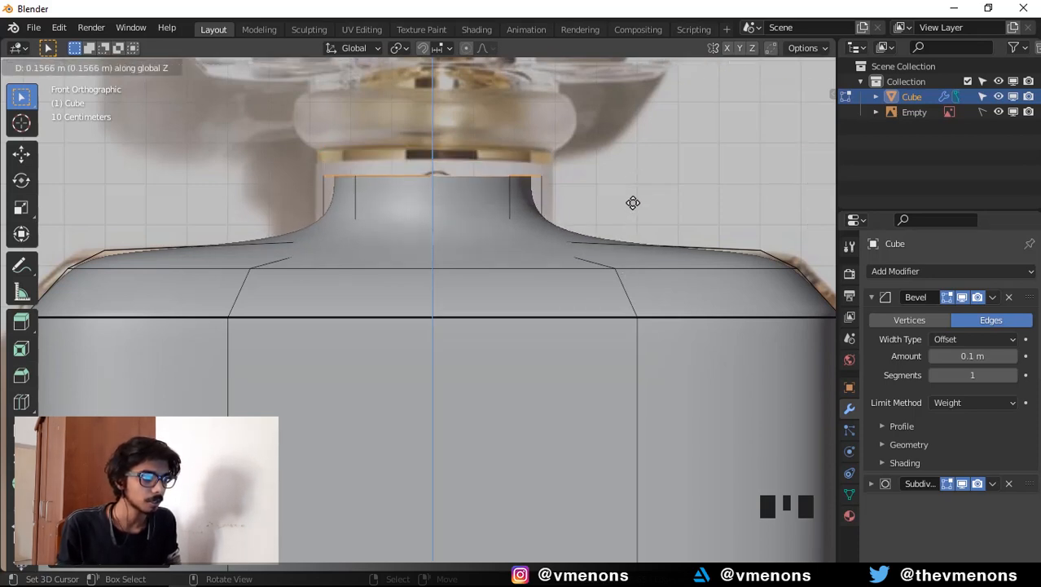
pyautogui.click(633, 201)
# Dismiss the antivirus notification and turn off the Subdivision modifier's display in Edit Mode.
pyautogui.scroll(-4, 630, 201)
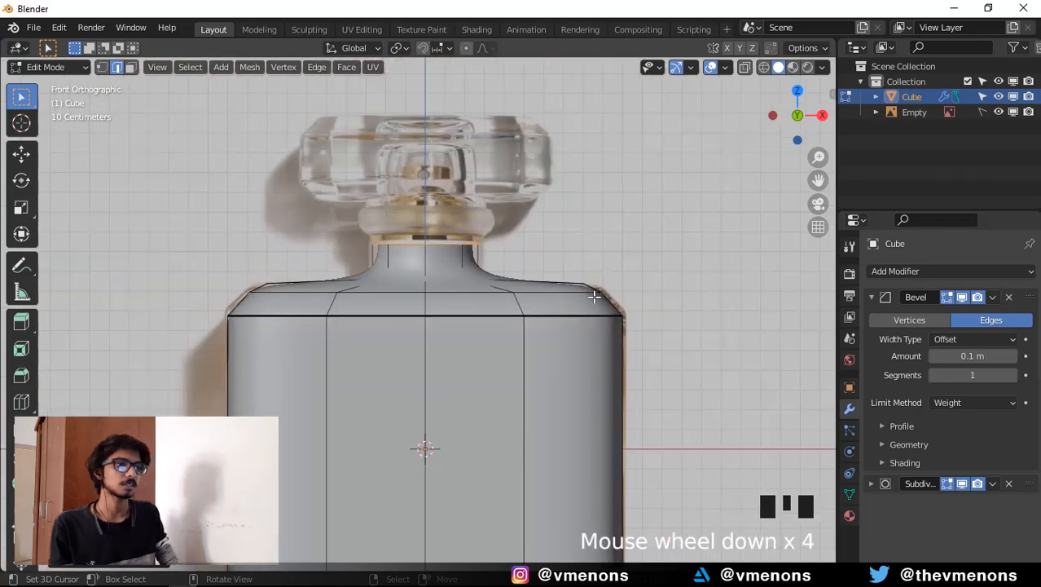
pyautogui.moveTo(604, 274); pyautogui.dragTo(554, 342, button='middle')
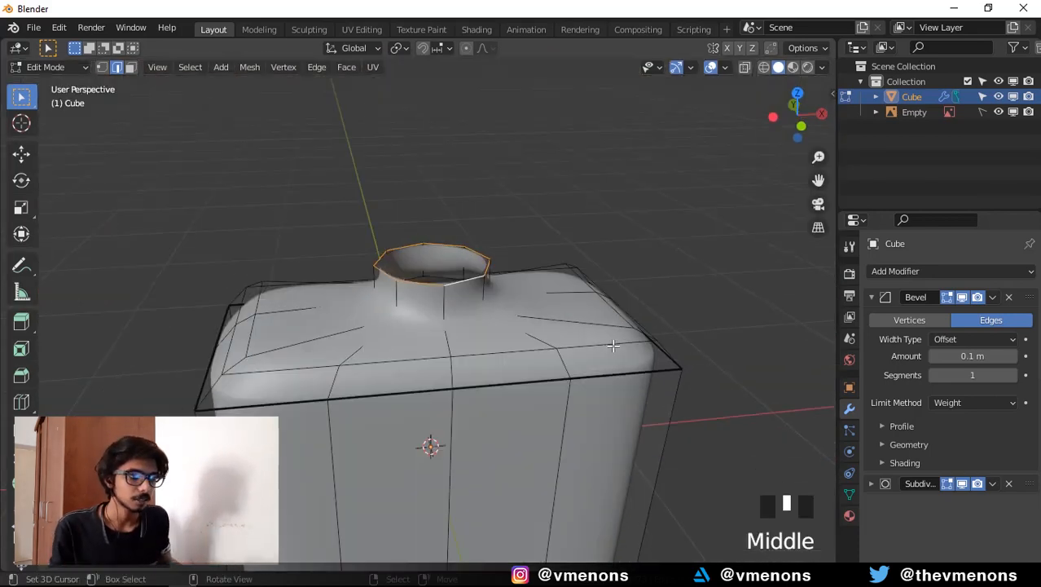
pyautogui.scroll(3, 553, 342)
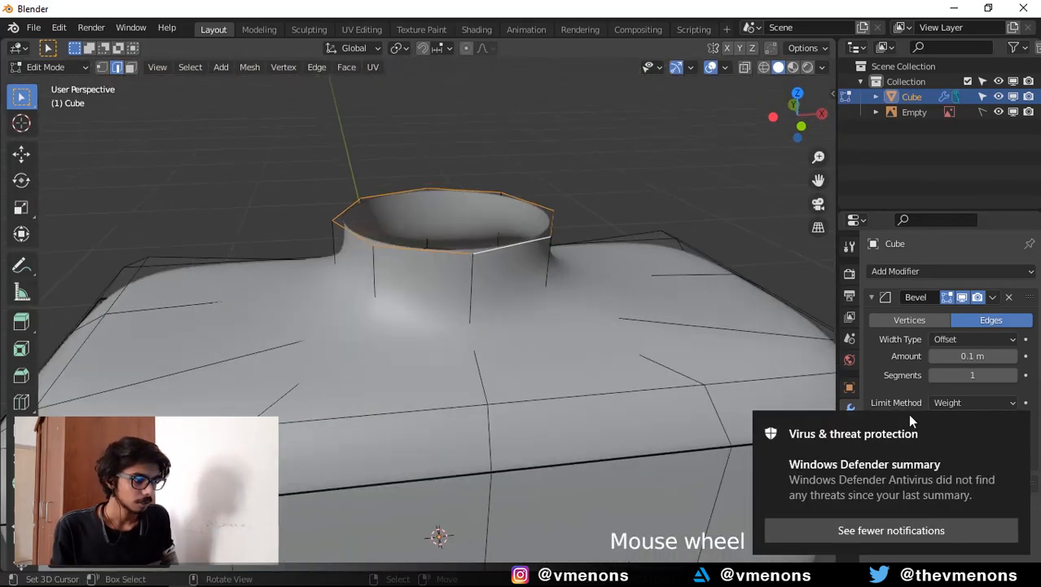
pyautogui.click(1019, 429)
pyautogui.keyDown('shift'); pyautogui.moveTo(497, 366); pyautogui.dragTo(536, 363, button='middle'); pyautogui.keyUp('shift')
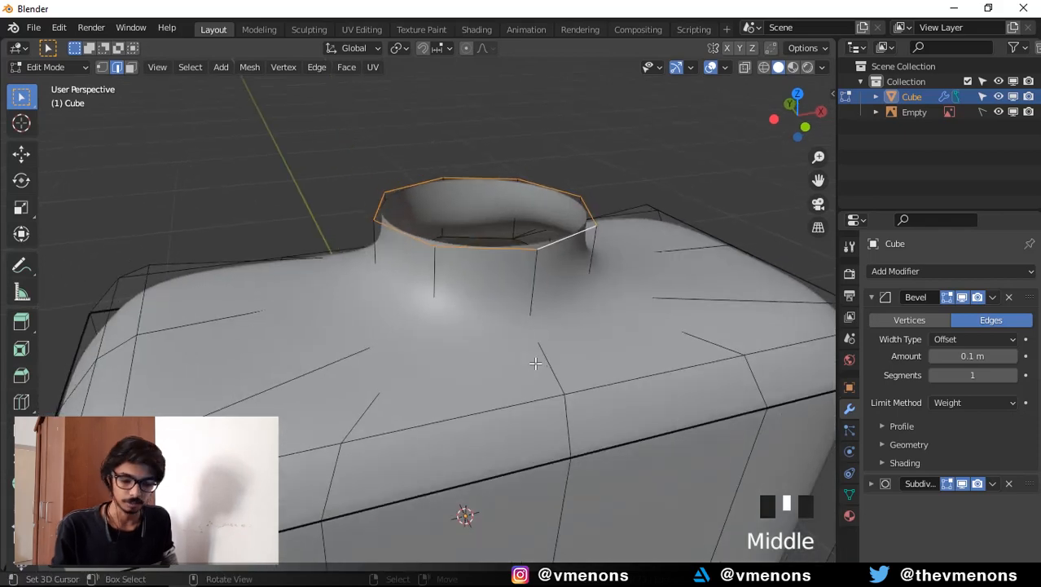
pyautogui.click(955, 484)
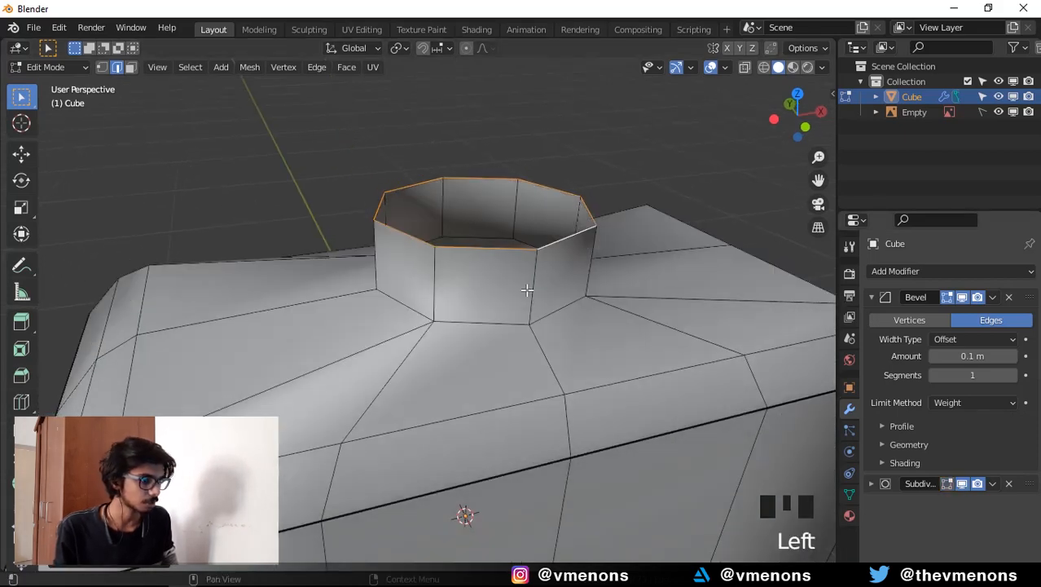
pyautogui.keyDown('alt'); pyautogui.keyDown('shift'); pyautogui.rightClick(624, 325); pyautogui.keyUp('shift'); pyautogui.keyUp('alt')
pyautogui.moveTo(624, 325); pyautogui.dragTo(393, 320, button='middle')
pyautogui.keyDown('alt'); pyautogui.keyDown('shift'); pyautogui.rightClick(513, 348); pyautogui.keyUp('shift'); pyautogui.keyUp('alt')
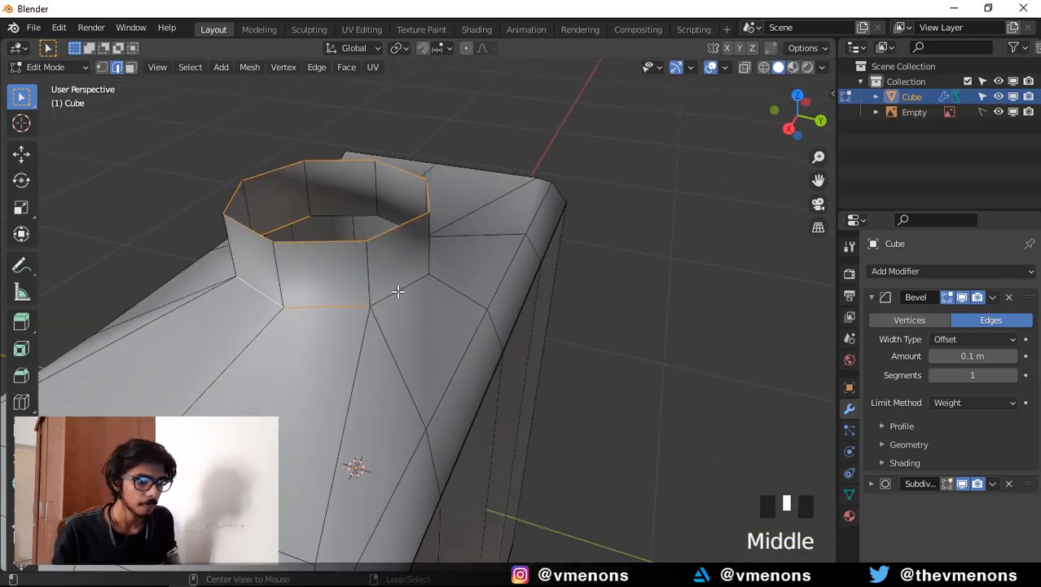
pyautogui.keyDown('alt'); pyautogui.keyDown('shift'); pyautogui.rightClick(399, 292); pyautogui.keyUp('shift'); pyautogui.keyUp('alt')
pyautogui.moveTo(542, 388); pyautogui.dragTo(394, 409, button='middle')
pyautogui.keyDown('alt'); pyautogui.keyDown('shift'); pyautogui.rightClick(472, 267); pyautogui.keyUp('shift'); pyautogui.keyUp('alt')
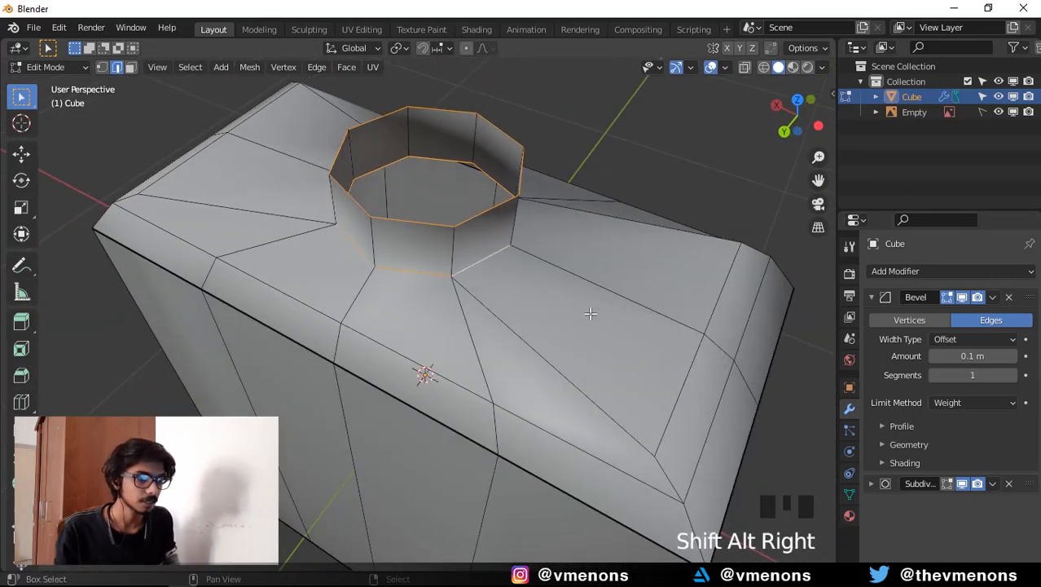
pyautogui.keyDown('shift'); pyautogui.moveTo(590, 313); pyautogui.dragTo(462, 286, button='middle'); pyautogui.keyUp('shift')
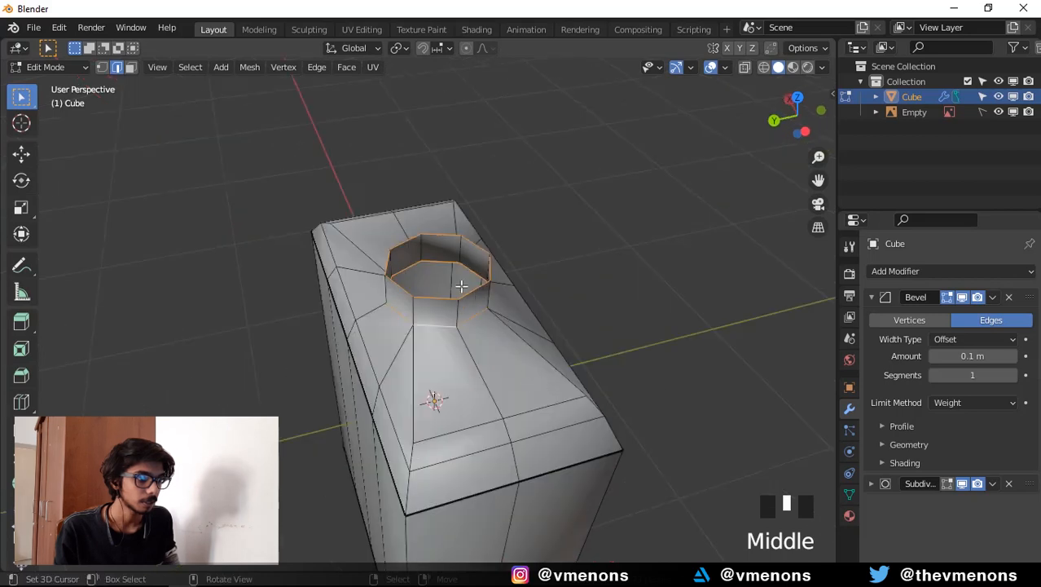
pyautogui.keyDown('alt'); pyautogui.rightClick(438, 300); pyautogui.keyUp('alt')
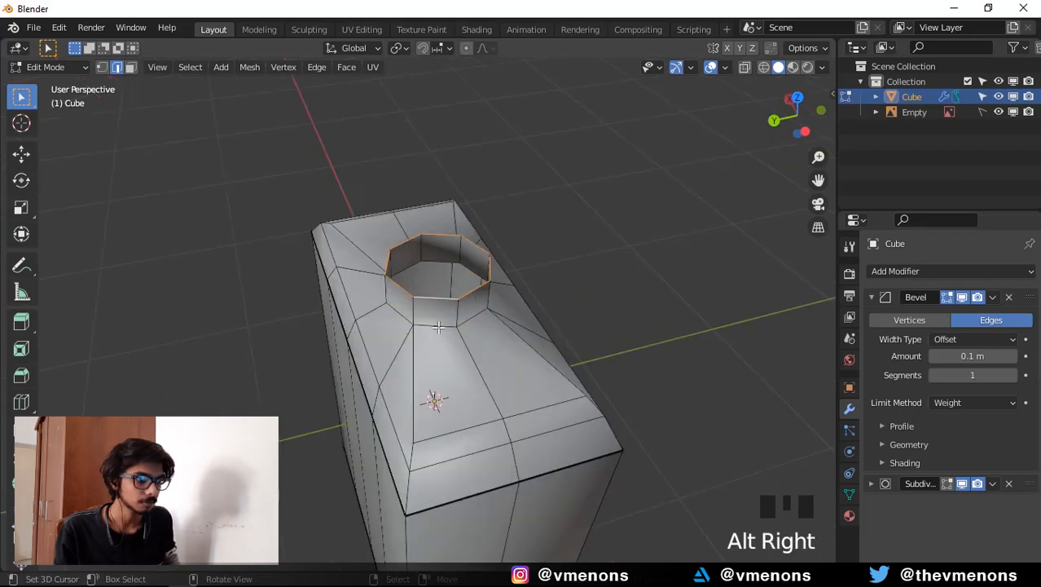
pyautogui.rightClick(438, 327)
# Select only the edges around the base of the neck and show their transform, bevel weight and crease values.
pyautogui.keyDown('alt'); pyautogui.rightClick(438, 327); pyautogui.keyUp('alt')
pyautogui.moveTo(438, 326); pyautogui.dragTo(436, 352, button='middle')
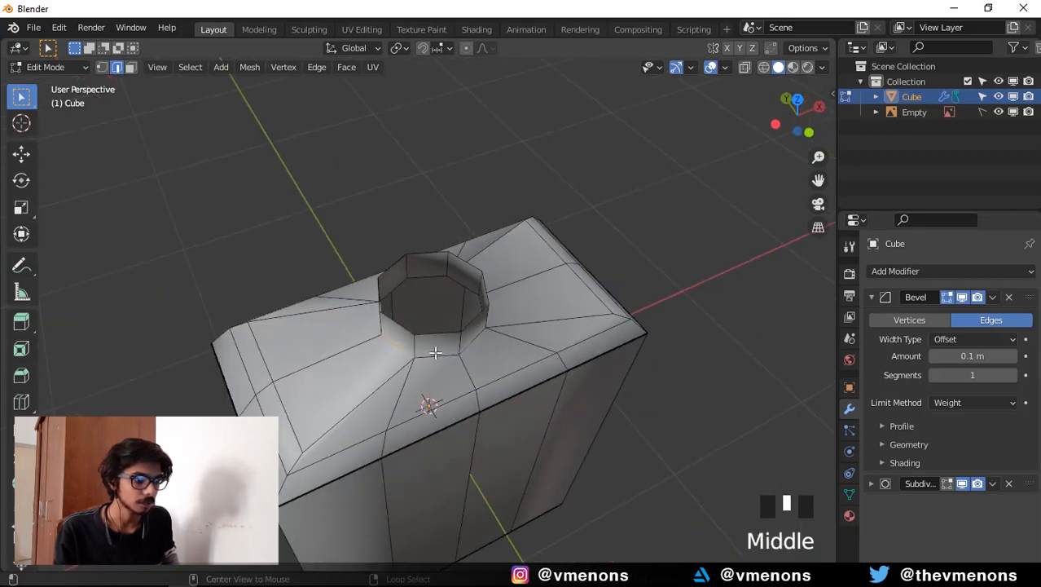
pyautogui.keyDown('alt'); pyautogui.rightClick(435, 352); pyautogui.keyUp('alt')
pyautogui.moveTo(551, 354); pyautogui.dragTo(394, 357, button='middle')
pyautogui.keyDown('alt'); pyautogui.rightClick(409, 351); pyautogui.keyUp('alt')
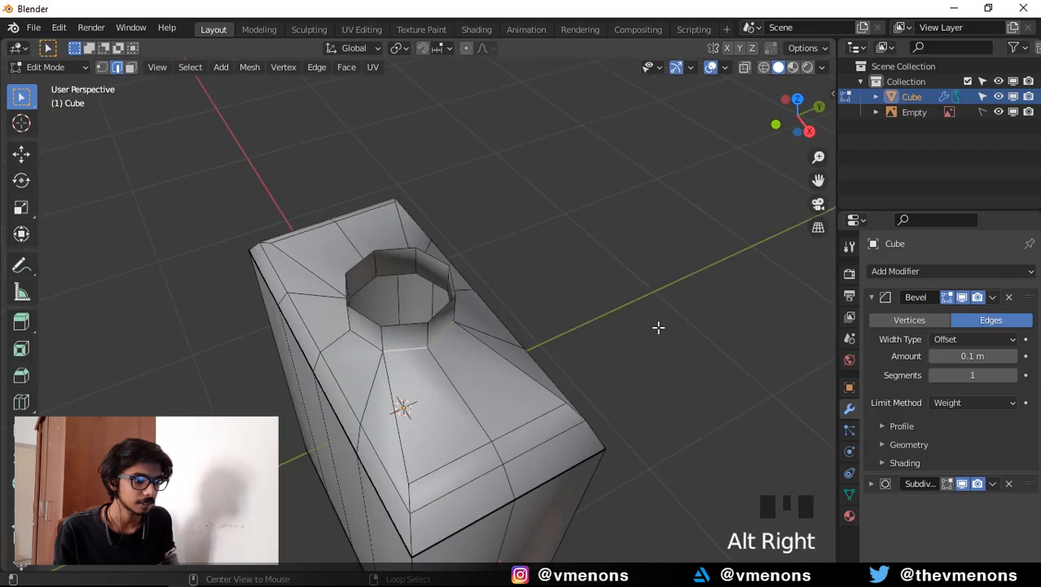
pyautogui.moveTo(658, 327); pyautogui.dragTo(440, 330, button='middle')
pyautogui.keyDown('alt'); pyautogui.rightClick(440, 330); pyautogui.keyUp('alt')
pyautogui.moveTo(591, 341); pyautogui.dragTo(487, 341, button='middle')
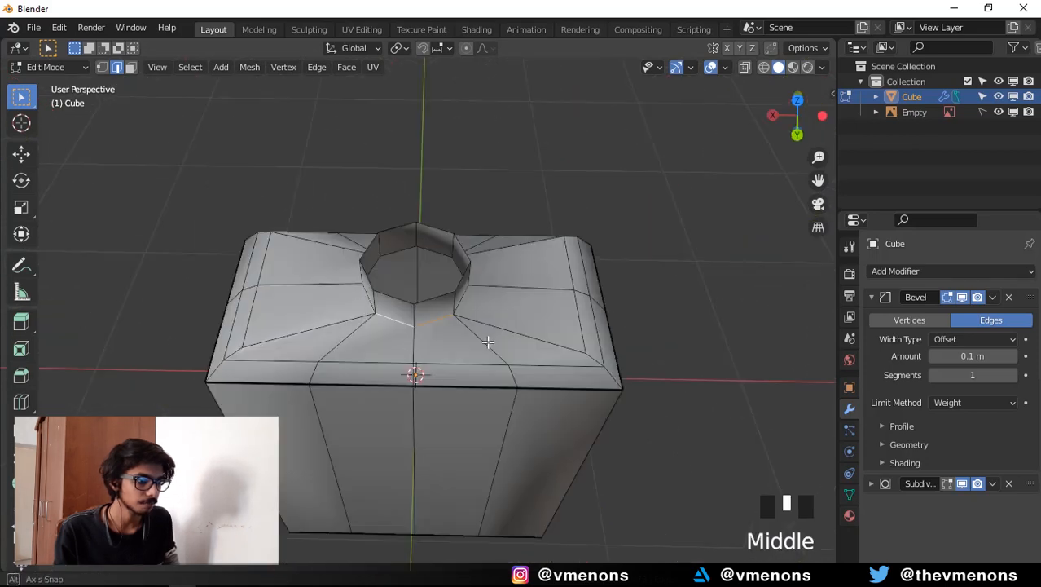
pyautogui.hotkey('ctrl', 'z')
pyautogui.keyDown('alt'); pyautogui.keyDown('shift'); pyautogui.rightClick(569, 366); pyautogui.keyUp('shift'); pyautogui.keyUp('alt')
pyautogui.moveTo(570, 366); pyautogui.dragTo(450, 340, button='middle')
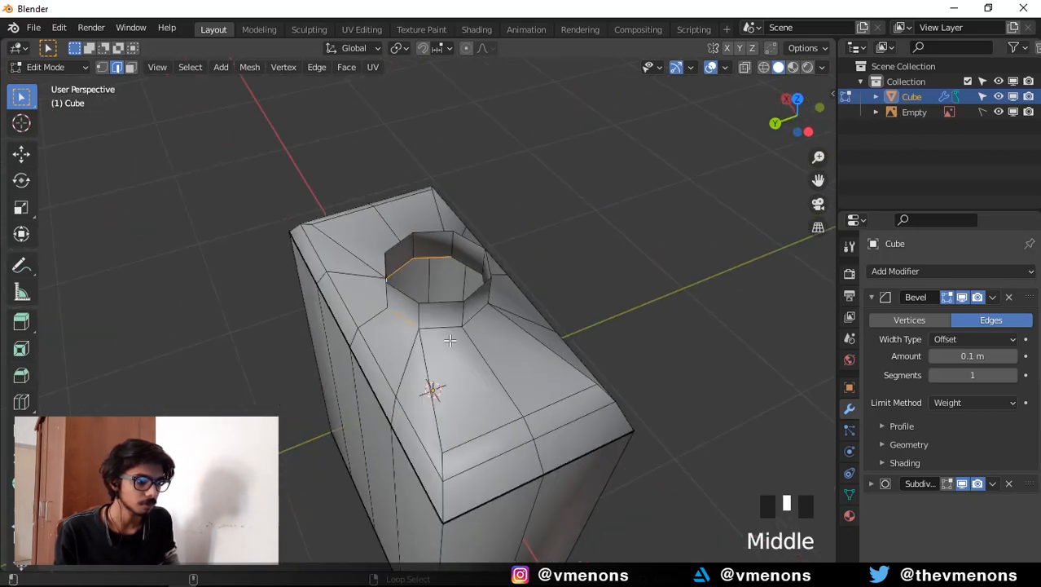
pyautogui.keyDown('alt'); pyautogui.keyDown('shift'); pyautogui.rightClick(444, 335); pyautogui.keyUp('shift'); pyautogui.keyUp('alt')
pyautogui.moveTo(605, 360); pyautogui.dragTo(521, 380, button='middle')
pyautogui.keyDown('alt'); pyautogui.keyDown('shift'); pyautogui.rightClick(472, 355); pyautogui.keyUp('shift'); pyautogui.keyUp('alt')
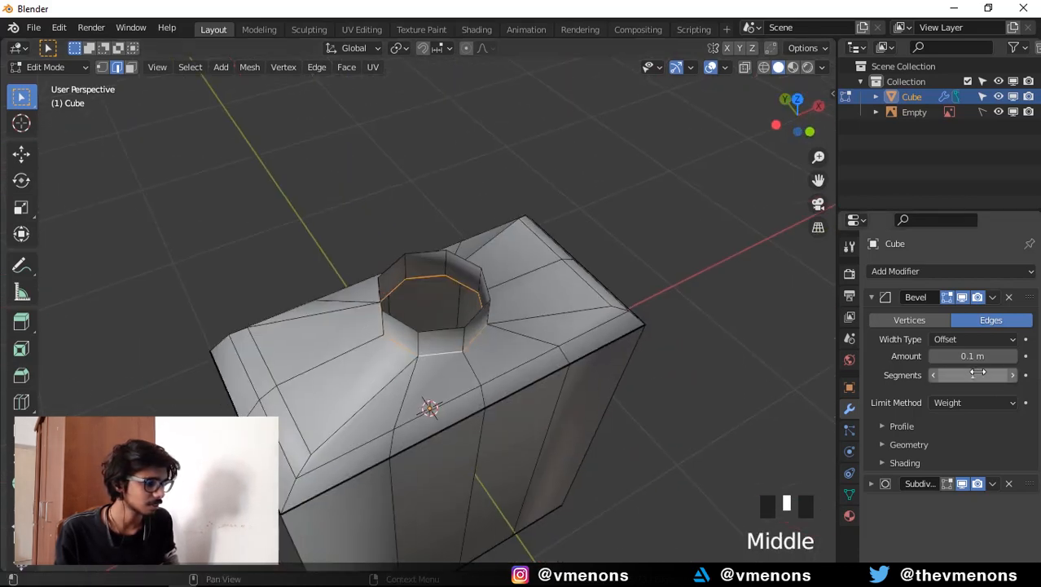
pyautogui.press('n')
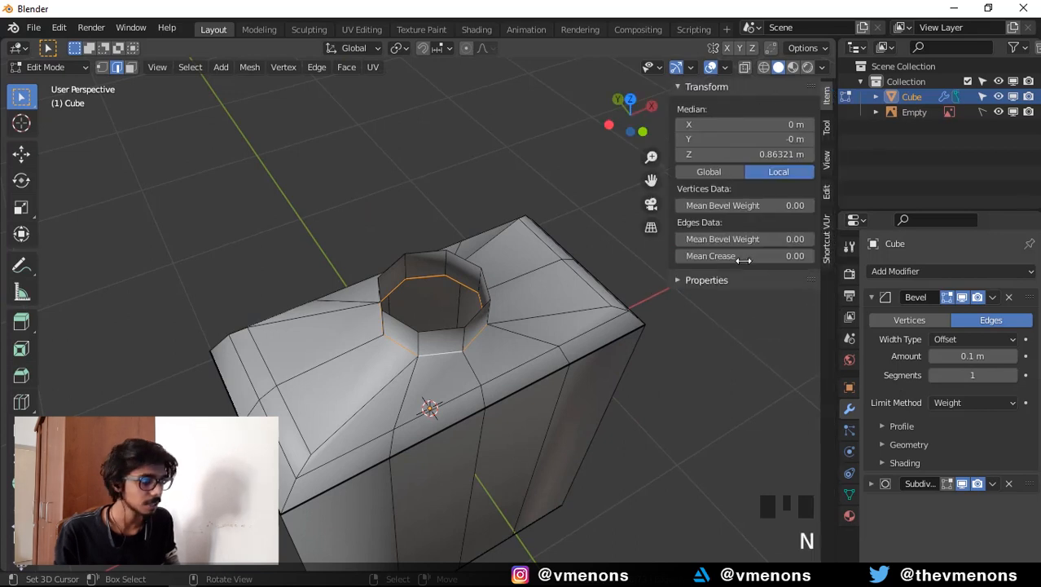
# Try a slight vertex mean bevel weight on the neck's base loop, check the smoothed shape, and undo the change.
pyautogui.click(745, 205)
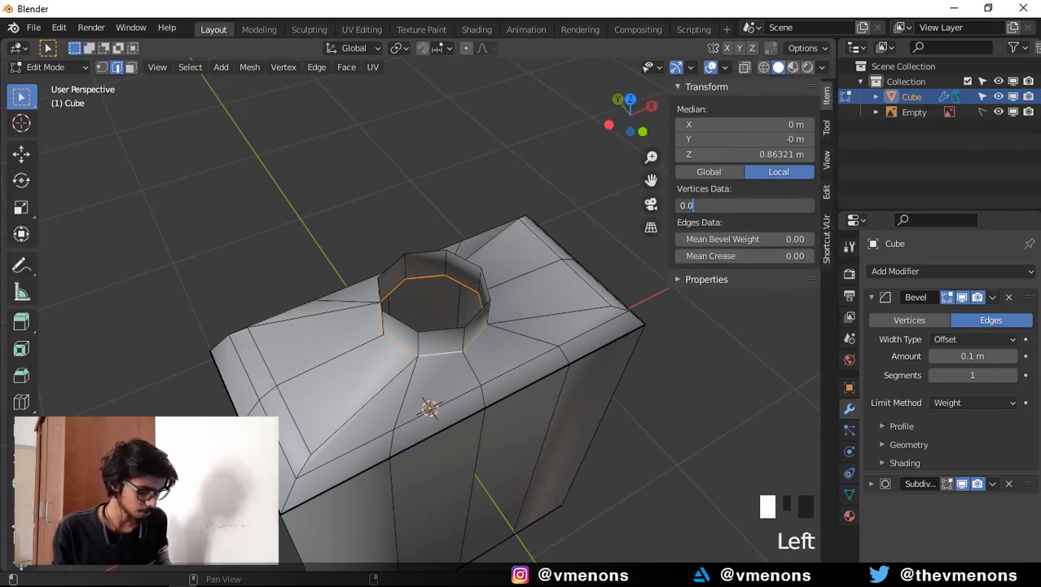
pyautogui.write('0')
pyautogui.press('Return')
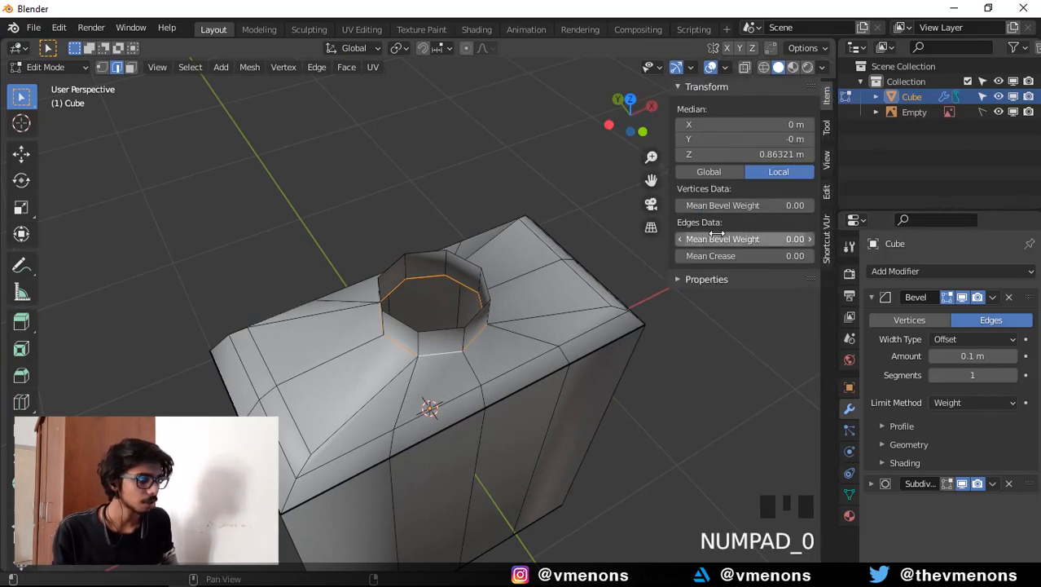
pyautogui.press('Tab')
pyautogui.moveTo(512, 372); pyautogui.dragTo(526, 290, button='middle')
pyautogui.press('Tab')
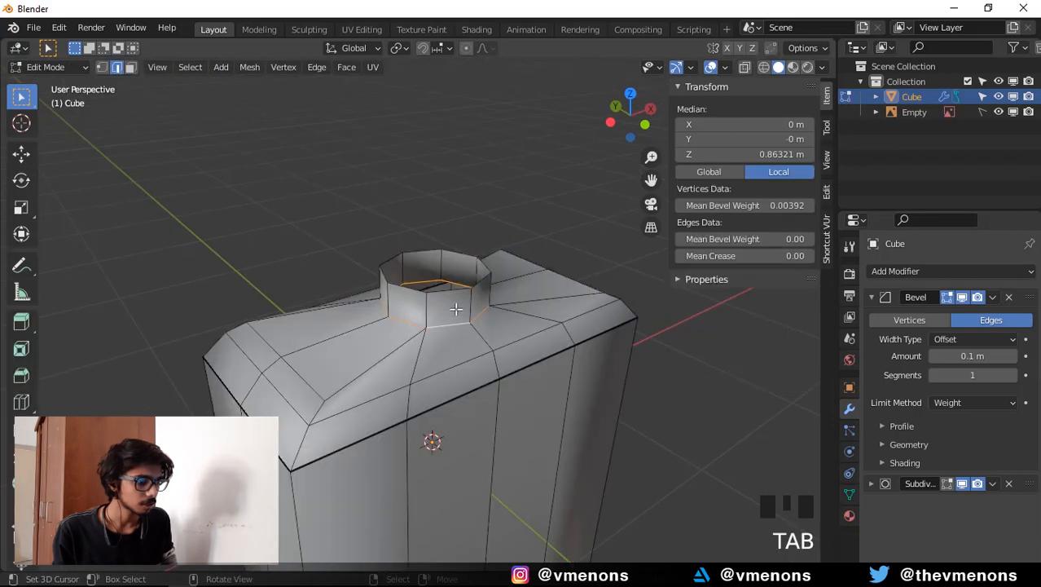
pyautogui.scroll(2, 571, 285)
pyautogui.hotkey('ctrl', 'z')
pyautogui.hotkey('ctrl', 'z')
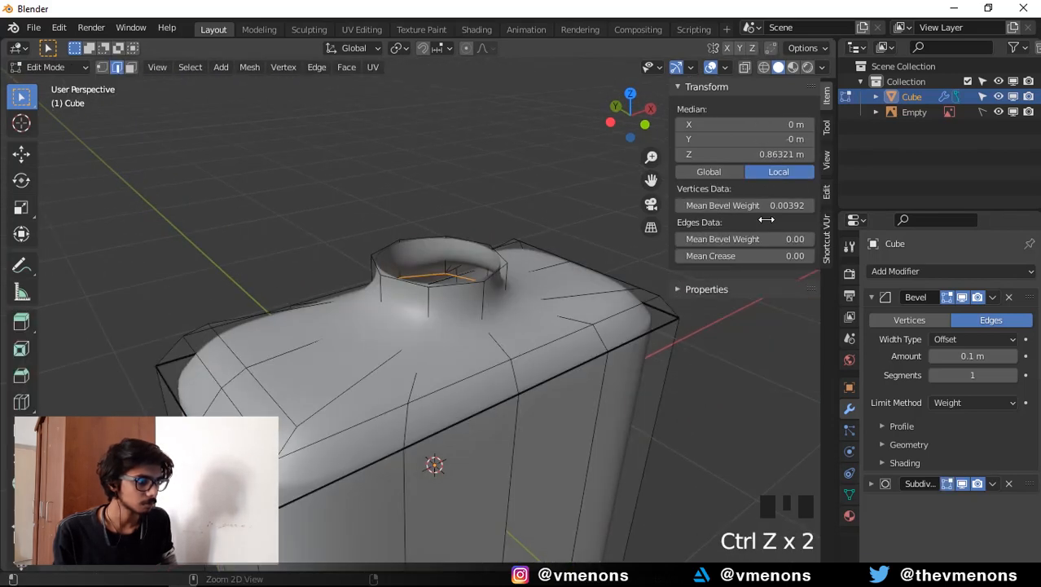
pyautogui.hotkey('ctrl', 'z')
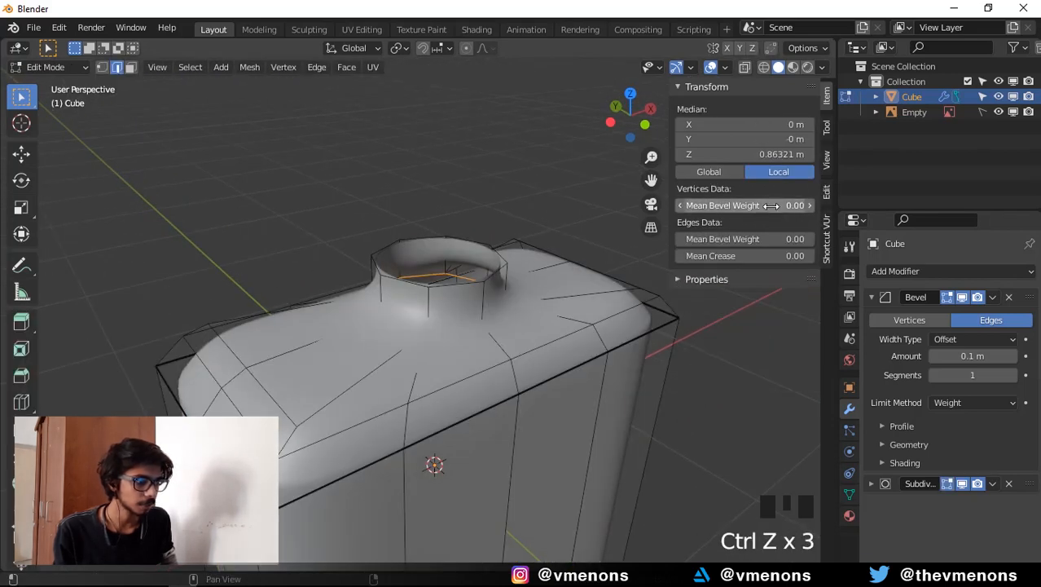
# Set the edge mean bevel weight of the neck's base loop to 0.005 and check the smoothed bottle in Object Mode.
pyautogui.click(743, 239)
pyautogui.write('70')
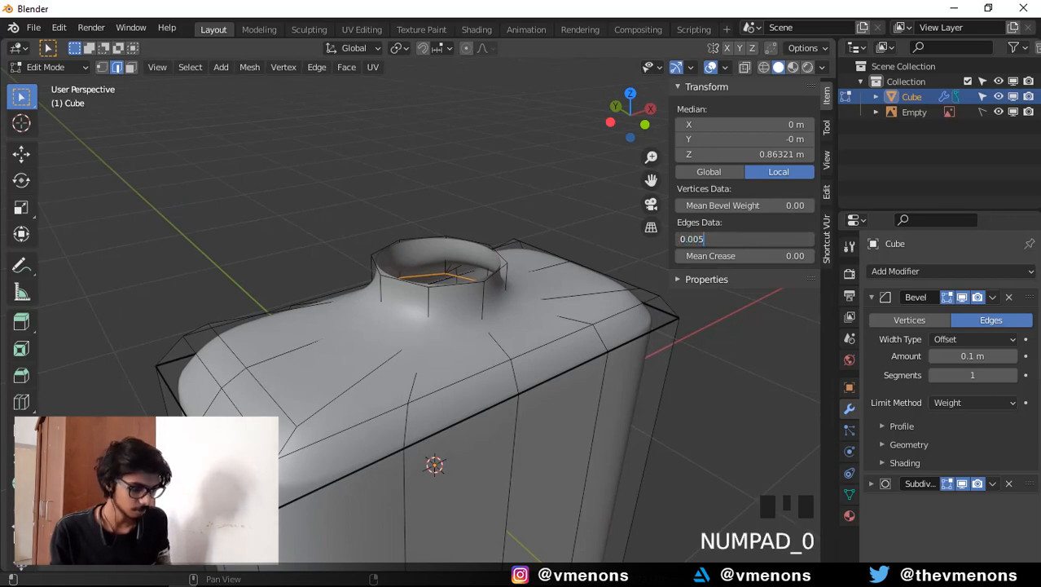
pyautogui.press('Return')
pyautogui.press('Tab')
pyautogui.scroll(-2, 485, 318)
pyautogui.moveTo(484, 320); pyautogui.dragTo(530, 362, button='middle')
pyautogui.scroll(3, 501, 282)
pyautogui.moveTo(500, 278); pyautogui.dragTo(548, 386, button='middle')
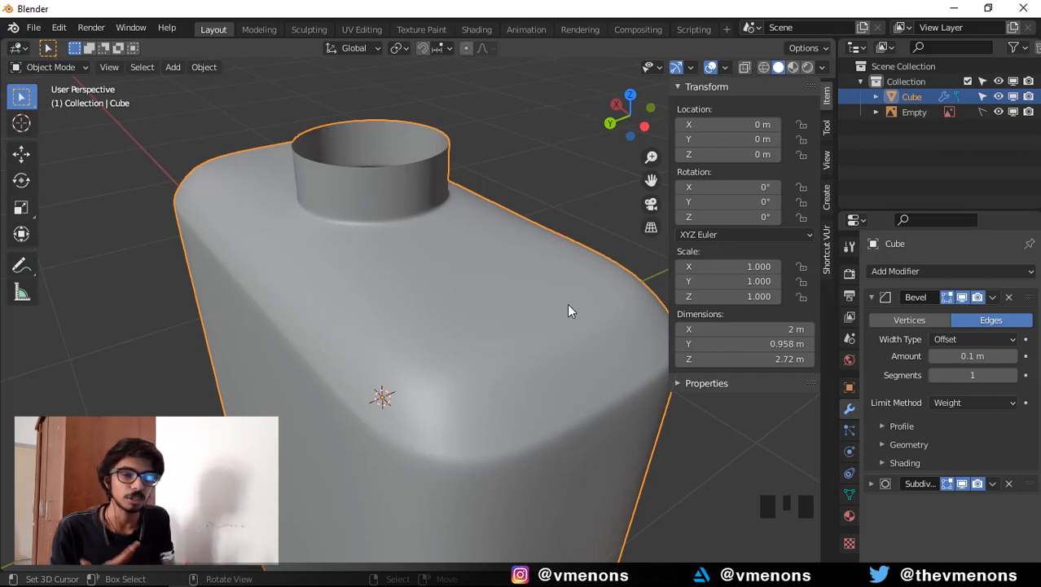
# Set the Bevel modifier to 4 segments with an amount of 2 m.
pyautogui.click(972, 375)
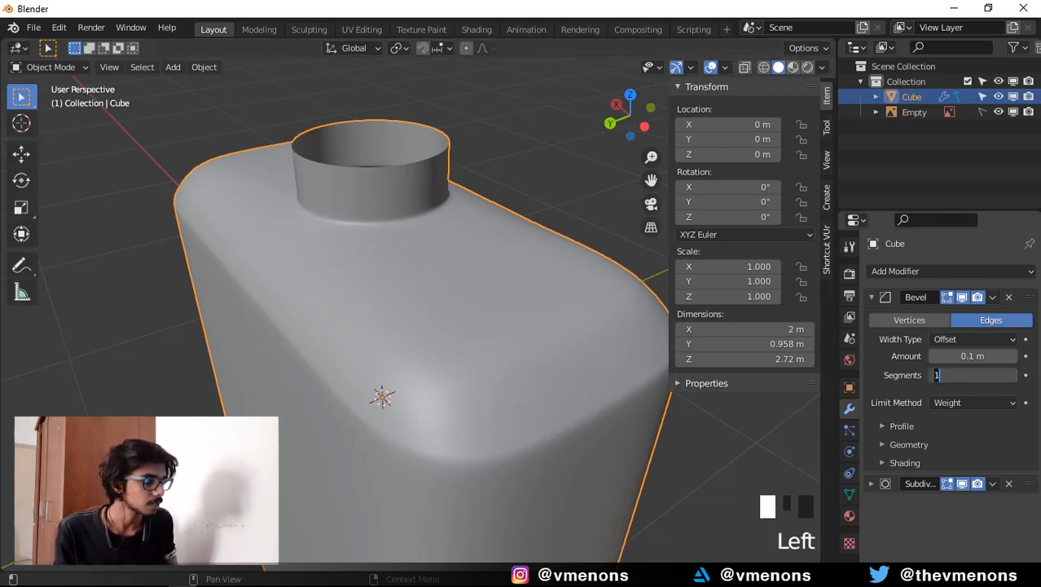
pyautogui.click(1012, 374)
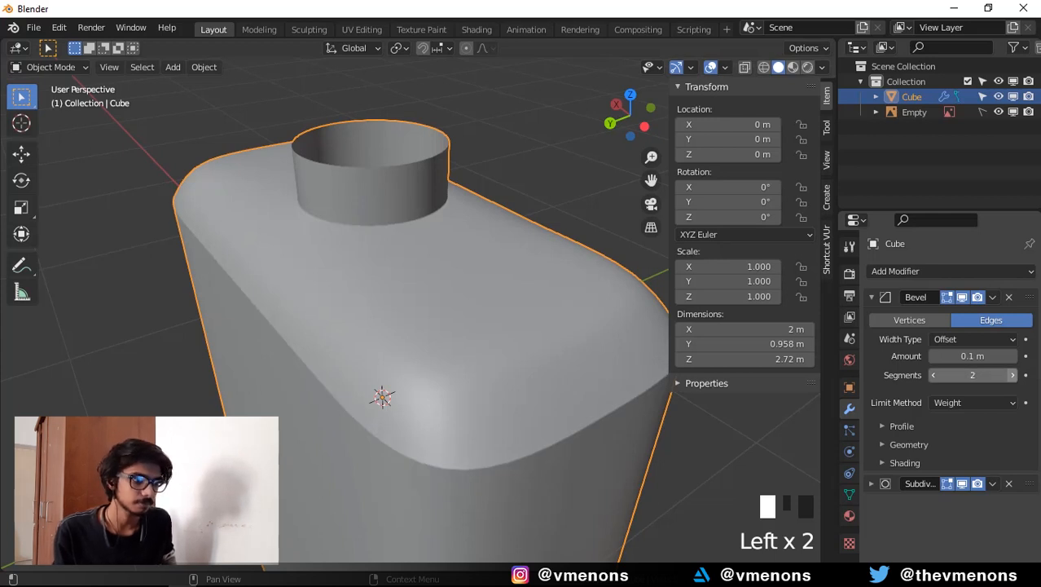
pyautogui.click(1012, 375)
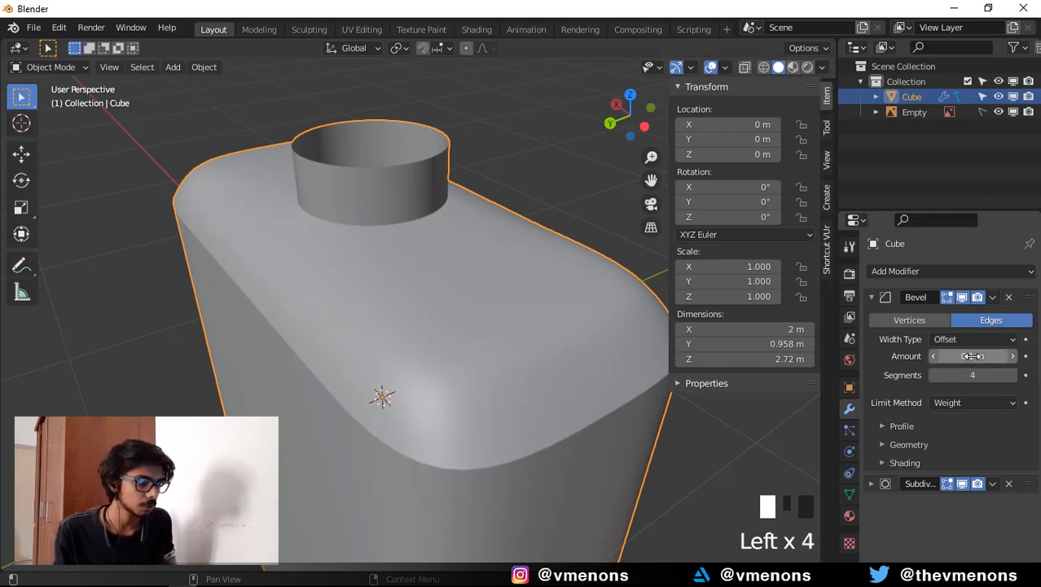
pyautogui.click(1012, 356)
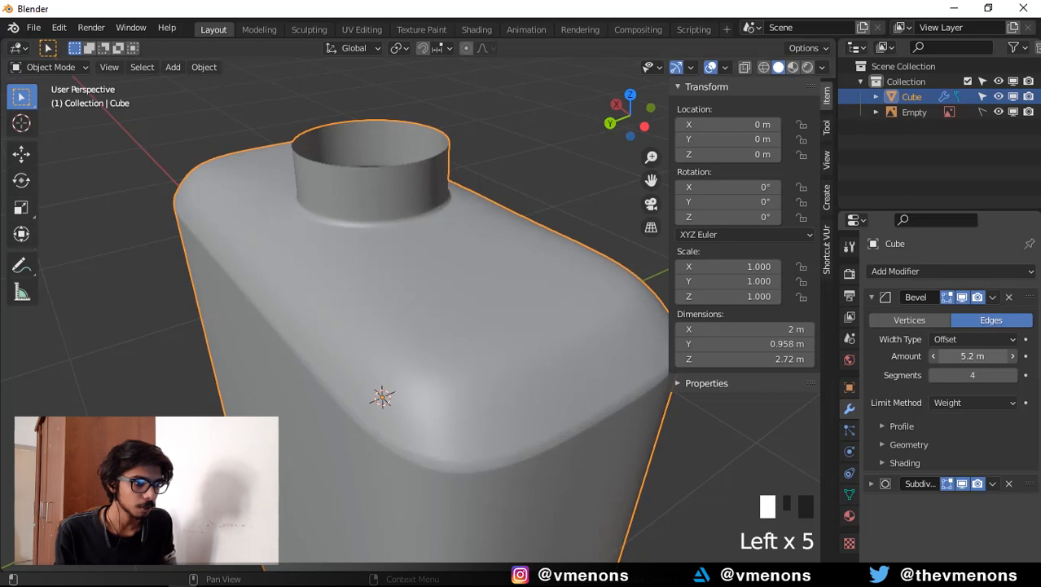
pyautogui.moveTo(972, 356)
pyautogui.mouseDown()
pyautogui.moveTo(1013, 356)
pyautogui.moveTo(995, 356)
pyautogui.mouseUp()
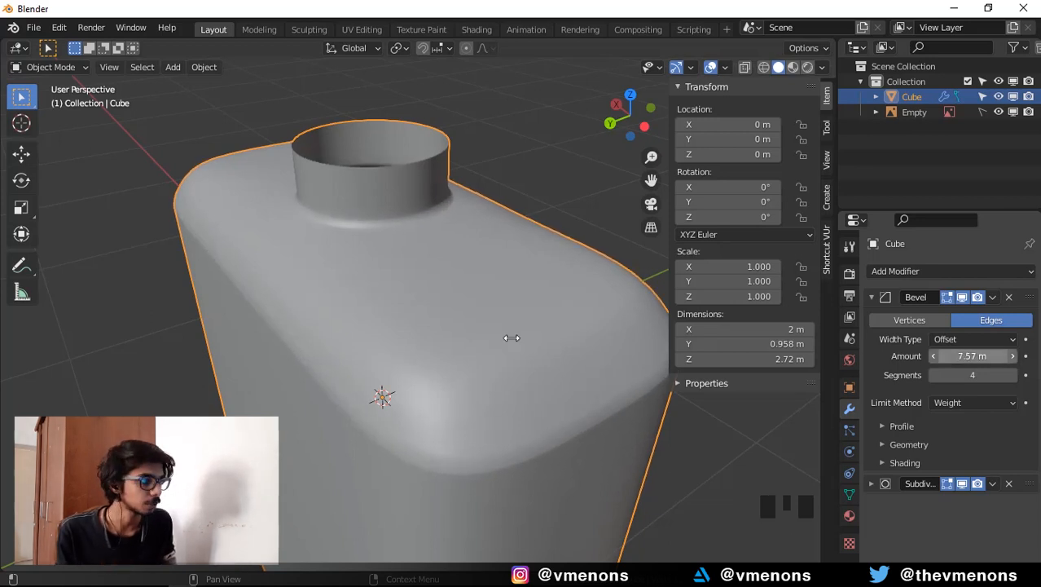
pyautogui.click(973, 356)
pyautogui.write('2')
pyautogui.press('Return')
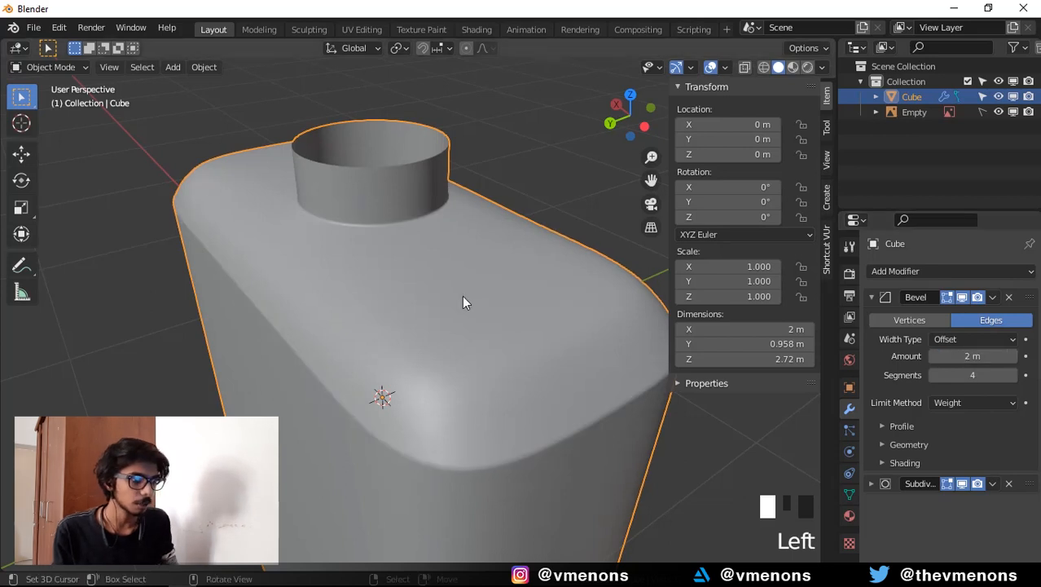
# Examine the bottle's overall shape and compare its base with the reference image in front view.
pyautogui.scroll(-3, 462, 295)
pyautogui.keyDown('shift'); pyautogui.moveTo(457, 459); pyautogui.dragTo(502, 383, button='middle'); pyautogui.keyUp('shift')
pyautogui.rightClick(592, 340)
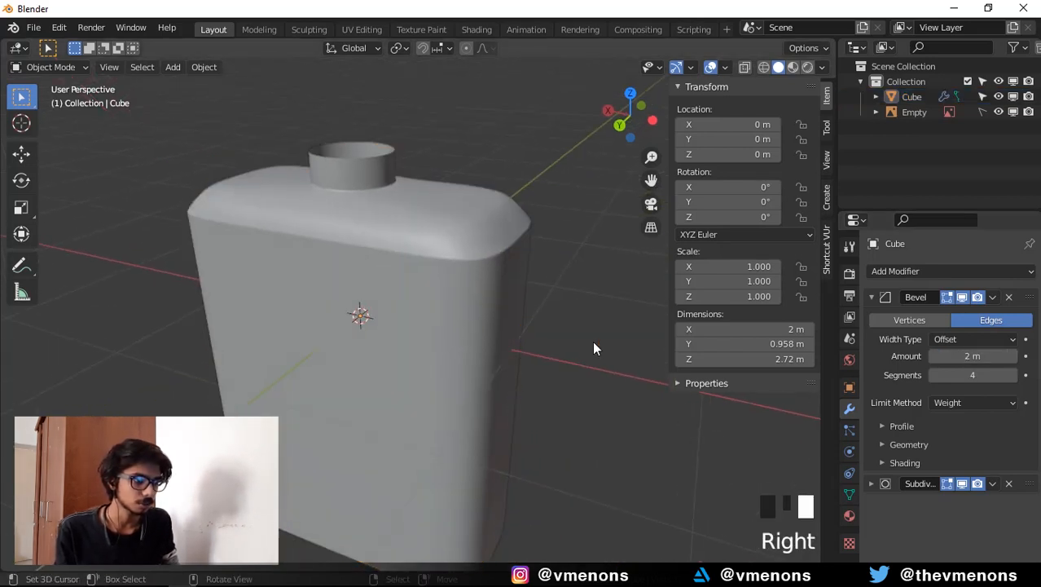
pyautogui.keyDown('shift'); pyautogui.scroll(-1, 562, 387); pyautogui.keyUp('shift')
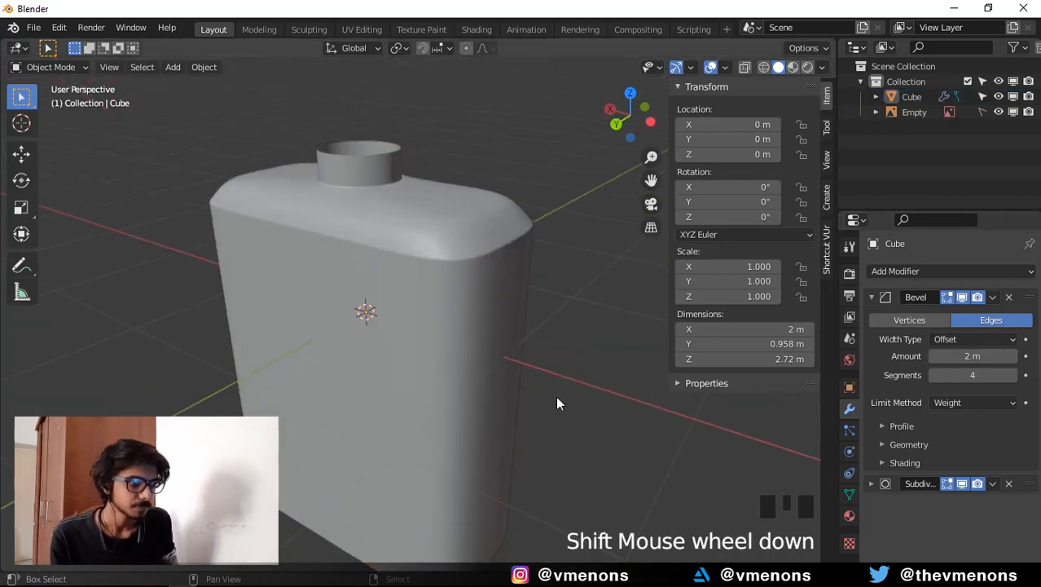
pyautogui.moveTo(556, 395); pyautogui.dragTo(600, 345, button='middle')
pyautogui.press('KP_1')
pyautogui.scroll(-1, 510, 436)
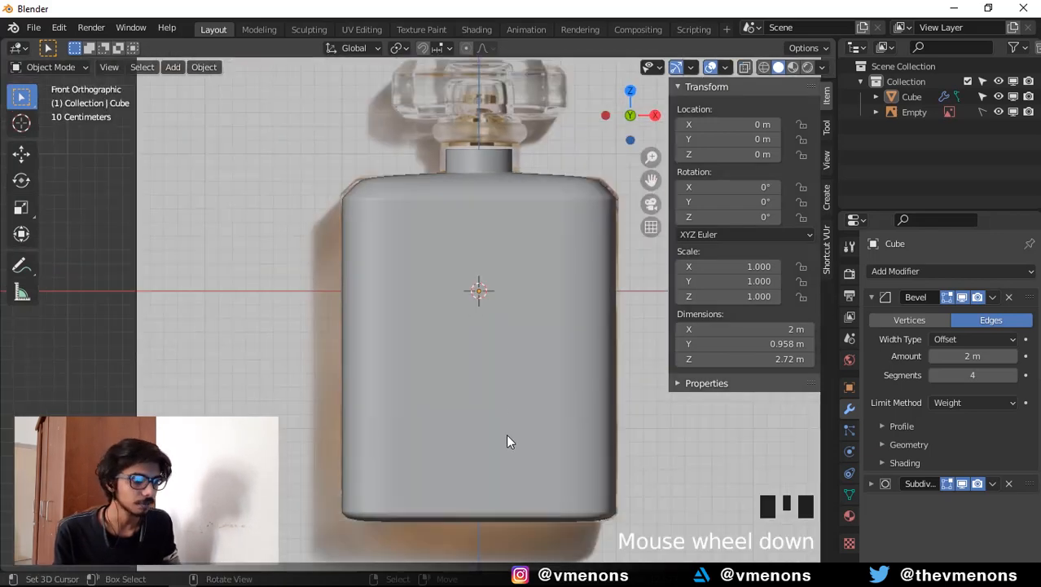
pyautogui.keyDown('shift'); pyautogui.moveTo(509, 437); pyautogui.dragTo(521, 395, button='middle'); pyautogui.keyUp('shift')
pyautogui.scroll(3, 523, 359)
pyautogui.keyDown('shift'); pyautogui.moveTo(522, 358); pyautogui.dragTo(365, 454, button='middle'); pyautogui.keyUp('shift')
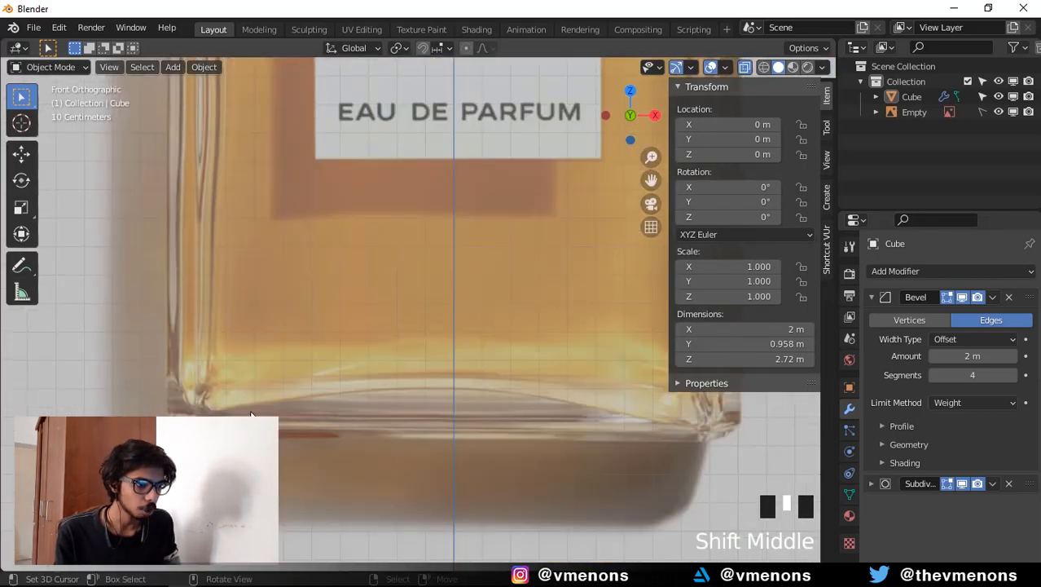
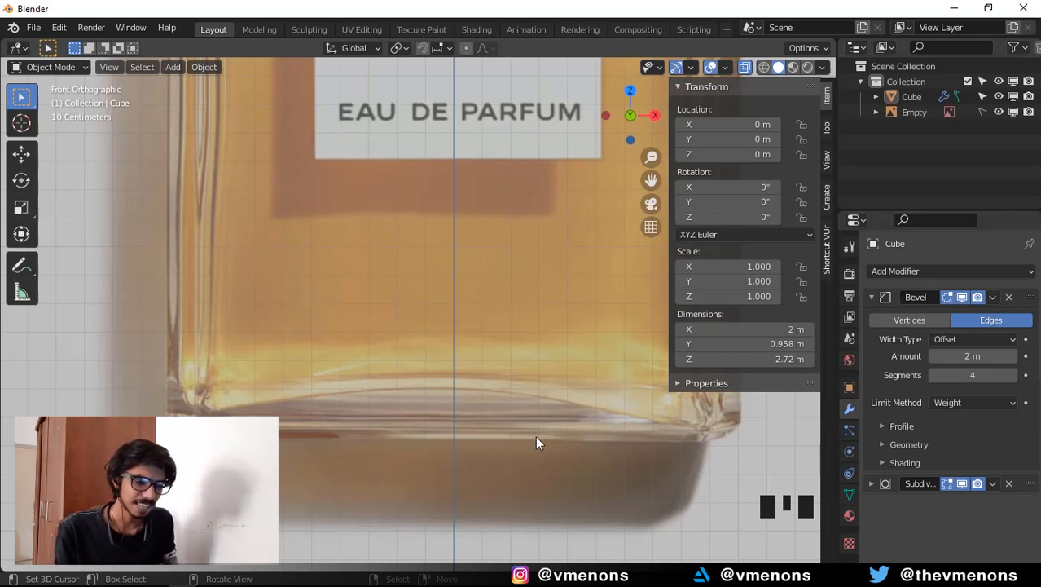
pyautogui.scroll(-3, 535, 437)
pyautogui.scroll(2, 562, 448)
# Select all faces on the underside of the bottle in Edit Mode and inset them by about 0.089 m.
pyautogui.press('Tab')
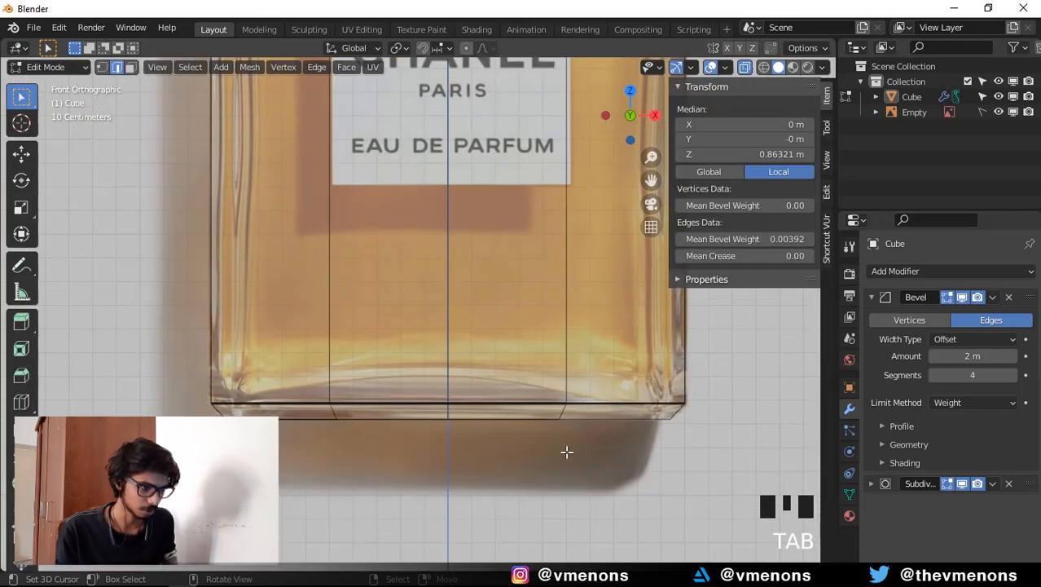
pyautogui.moveTo(568, 460); pyautogui.dragTo(572, 349, button='middle')
pyautogui.scroll(-1, 572, 350)
pyautogui.press('ctrl+KP_7')
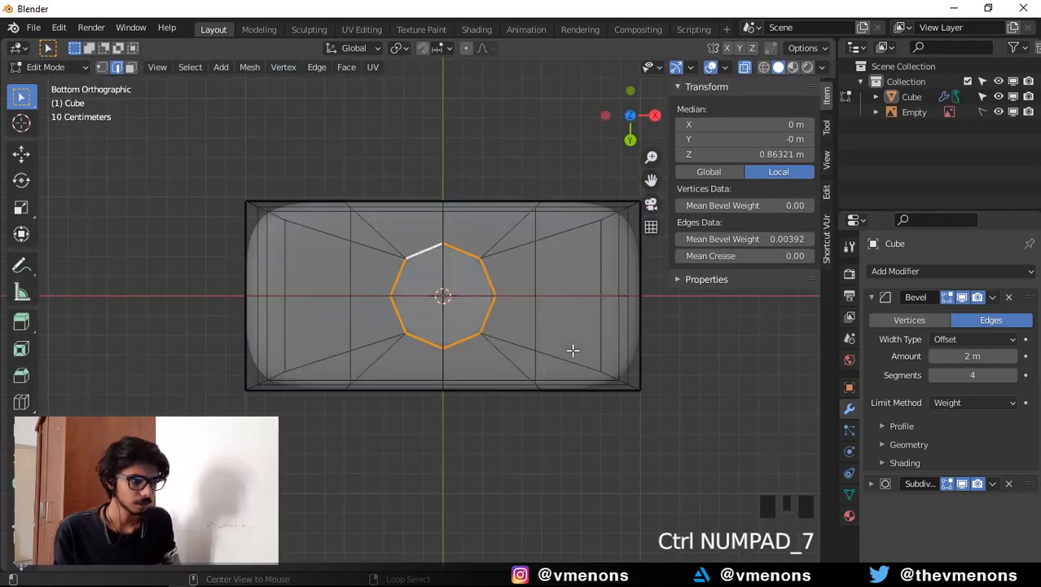
pyautogui.hotkey('alt', 'z')
pyautogui.press('3')
pyautogui.moveTo(323, 232); pyautogui.dragTo(577, 358)
pyautogui.scroll(2, 711, 411)
pyautogui.keyDown('shift'); pyautogui.moveTo(710, 412); pyautogui.dragTo(764, 463, button='middle'); pyautogui.keyUp('shift')
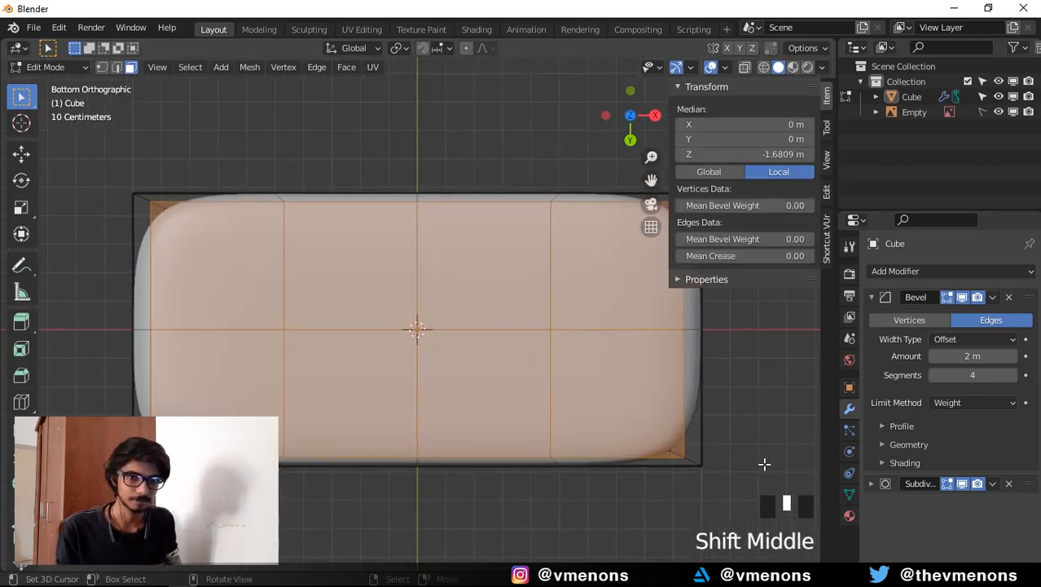
pyautogui.press('KP_1')
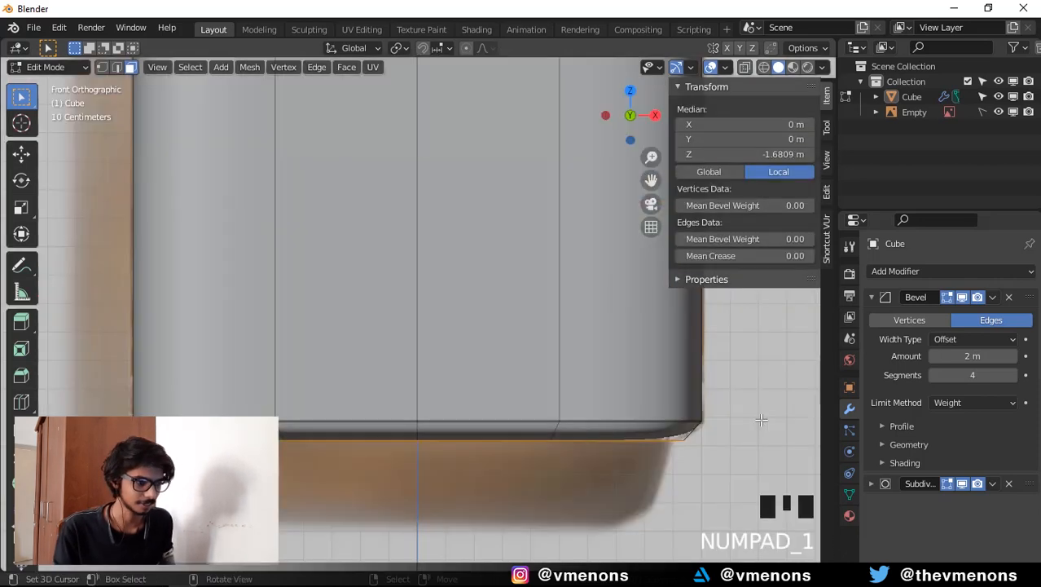
pyautogui.hotkey('alt', 'z')
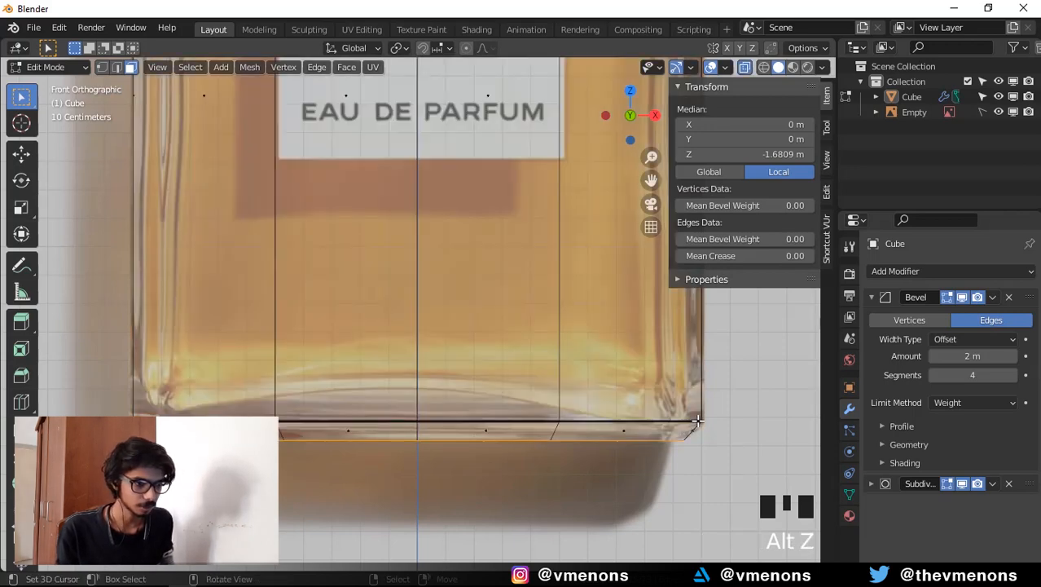
pyautogui.press('KP_7')
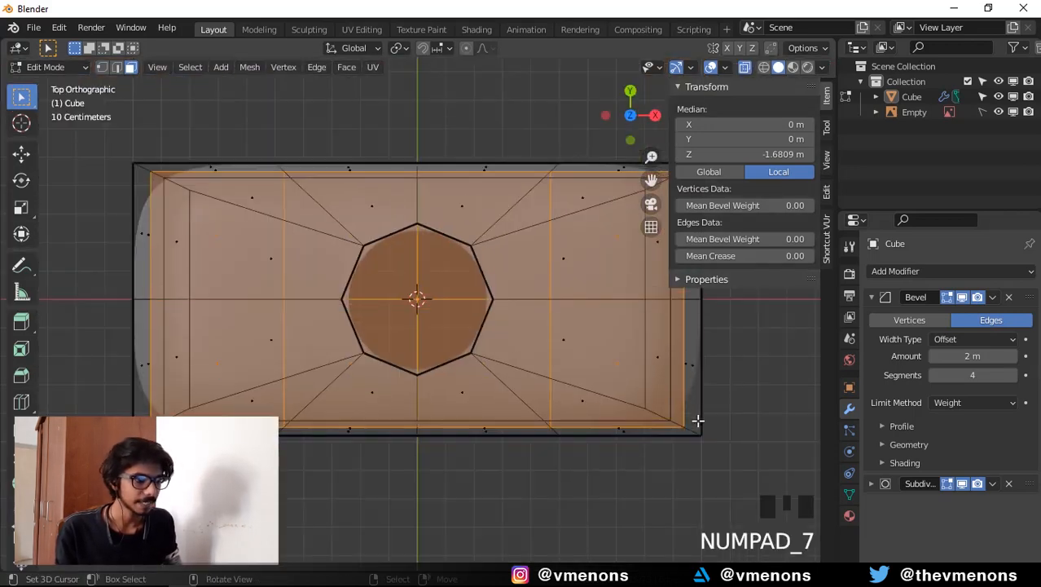
pyautogui.press('i')
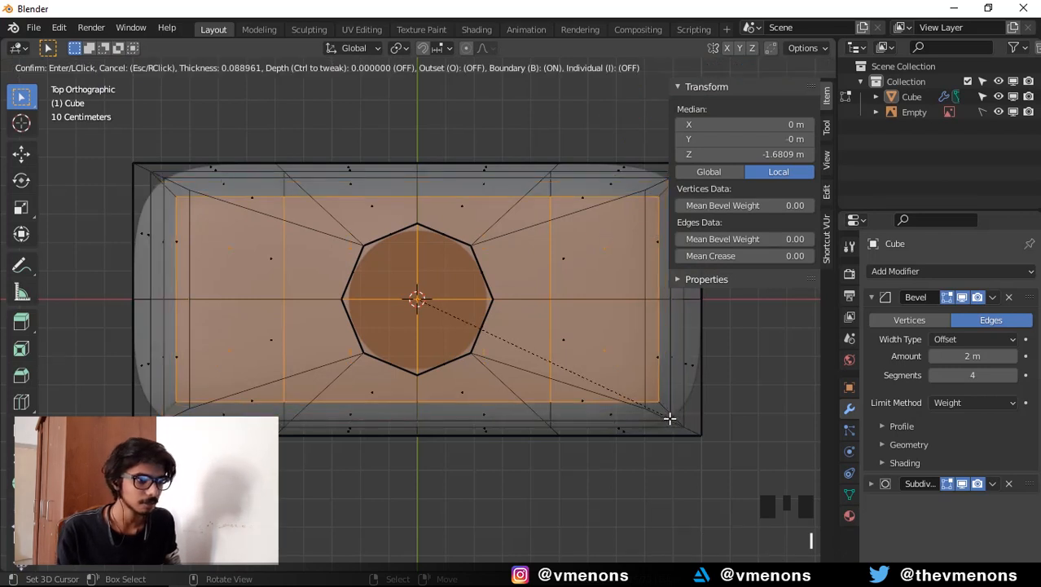
pyautogui.click(670, 418)
pyautogui.hotkey('alt', 'z')
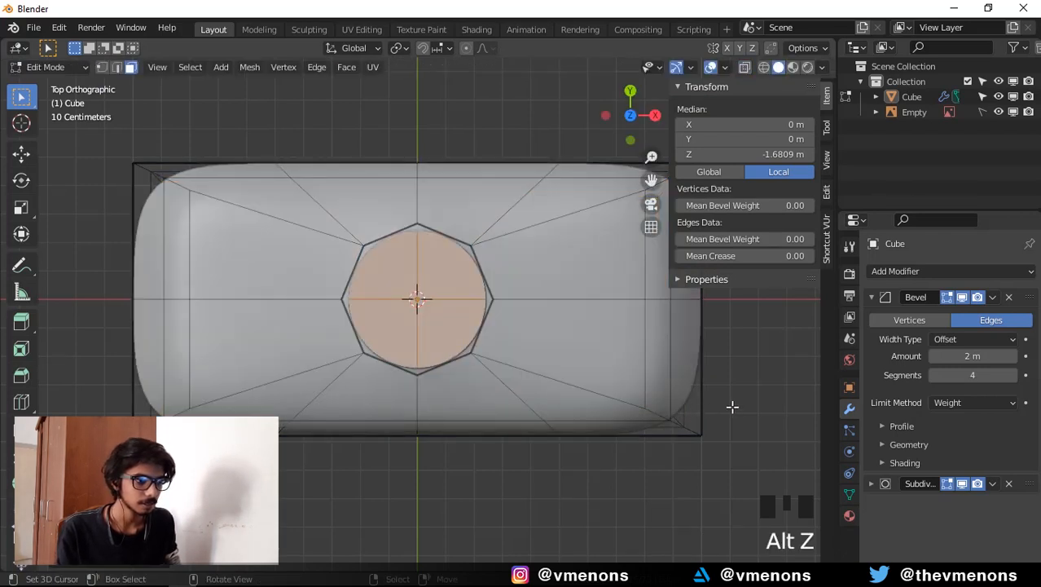
# Extrude the inset bottom faces about 0.185 m upward into the bottle, following the reference base.
pyautogui.scroll(-1, 732, 406)
pyautogui.press('KP_7')
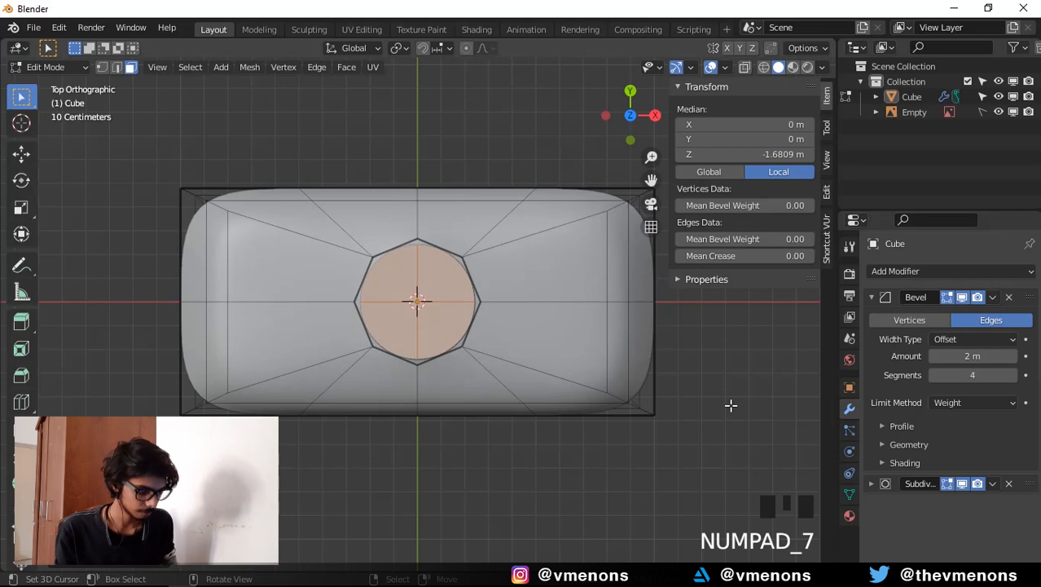
pyautogui.press('KP_1')
pyautogui.hotkey('alt', 'z')
pyautogui.keyDown('shift'); pyautogui.moveTo(676, 440); pyautogui.dragTo(600, 543, button='middle'); pyautogui.keyUp('shift')
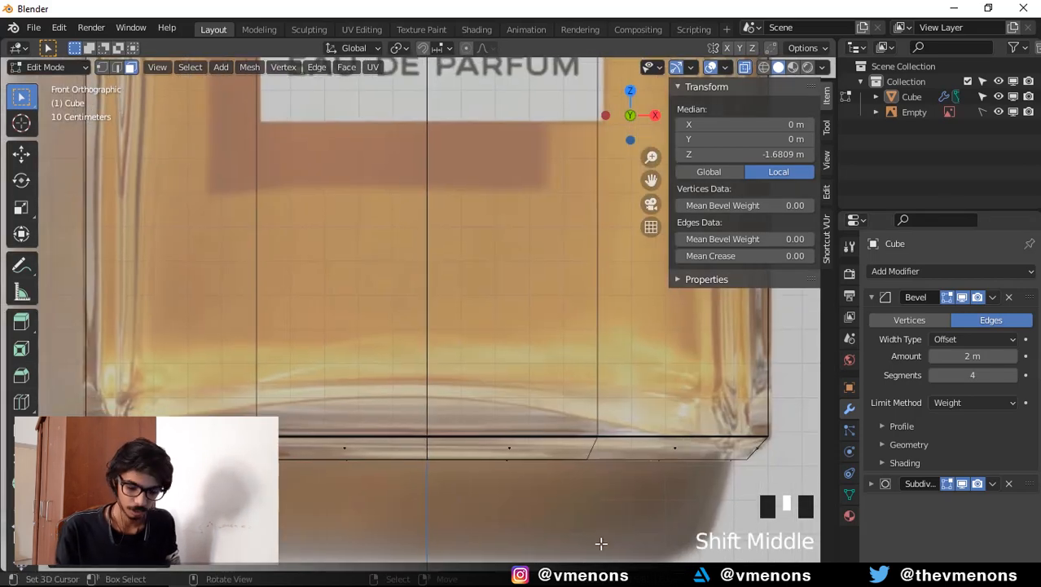
pyautogui.press('g')
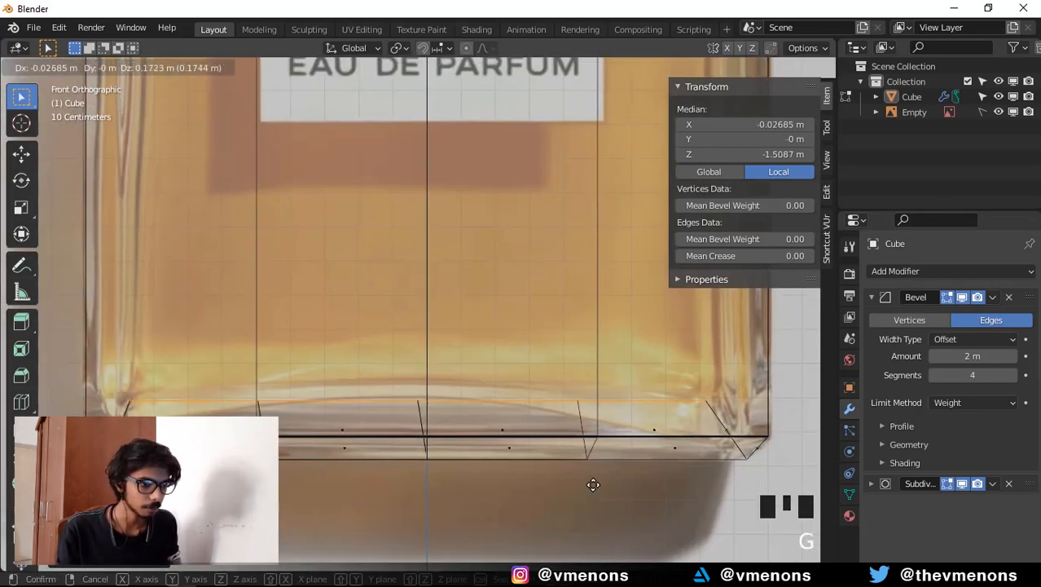
pyautogui.rightClick(597, 486)
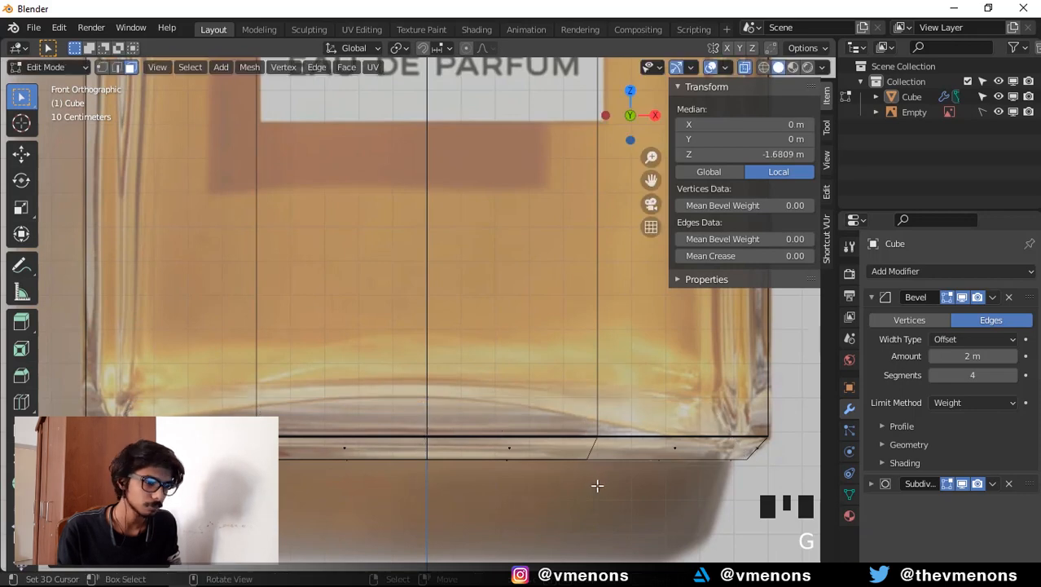
pyautogui.press('e')
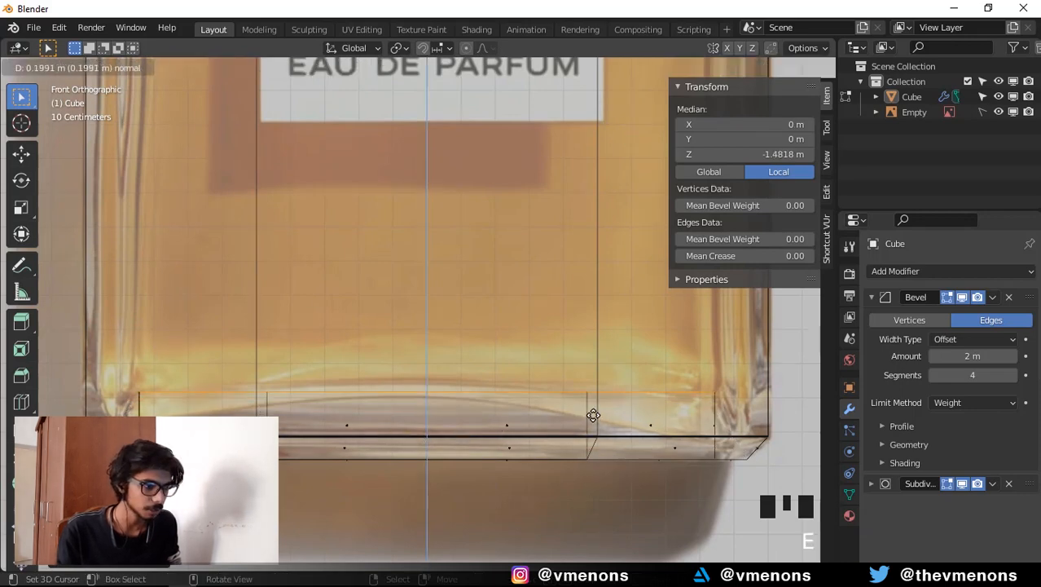
pyautogui.click(592, 479)
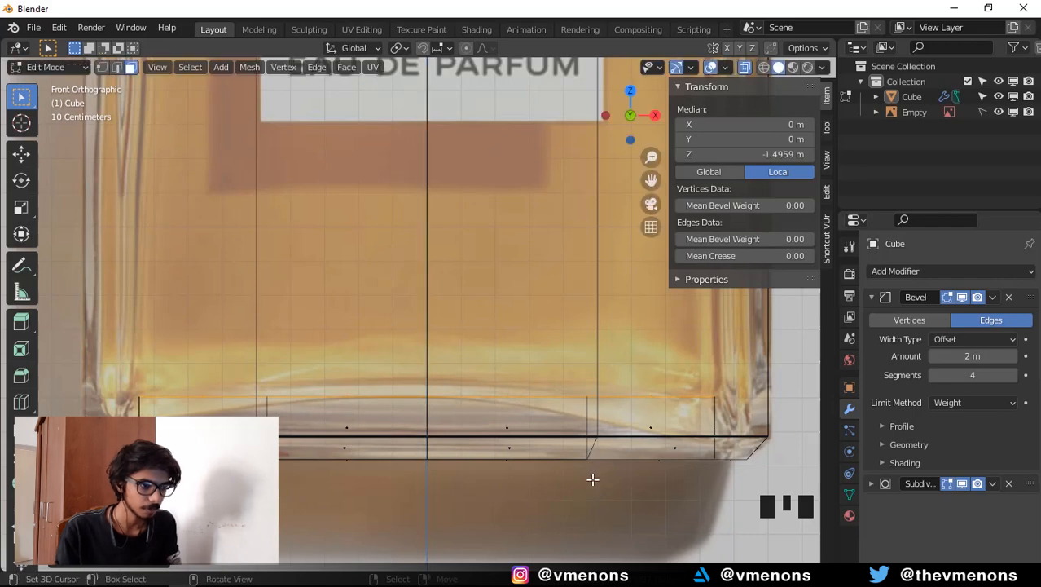
# Select the recess's top vertices on both sides of the centre line and scale them along X to about 0.68.
pyautogui.moveTo(139, 384); pyautogui.dragTo(289, 417)
pyautogui.keyDown('shift'); pyautogui.moveTo(540, 378); pyautogui.dragTo(751, 421); pyautogui.keyUp('shift')
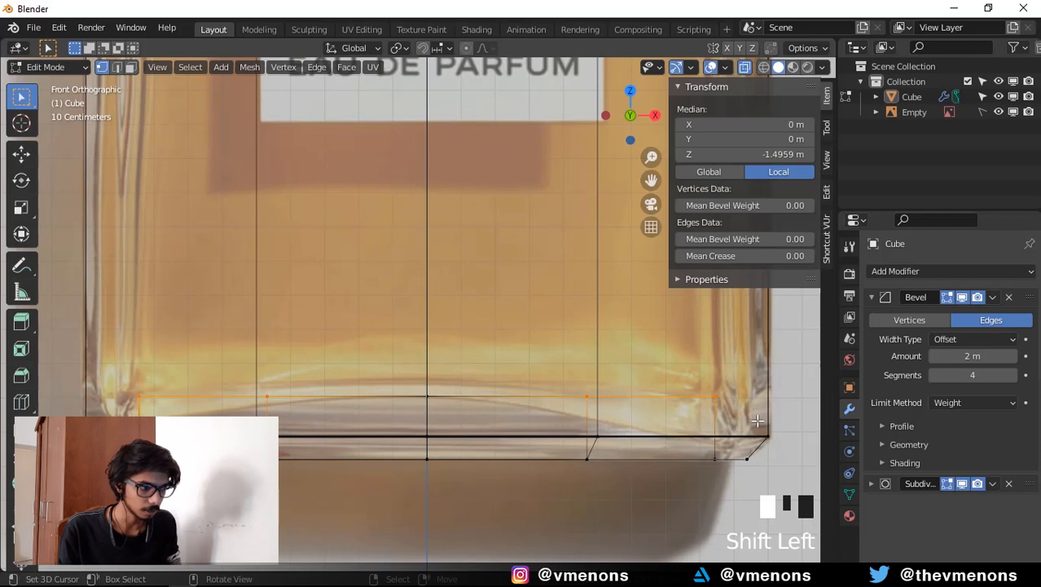
pyautogui.press('s')
pyautogui.press('x')
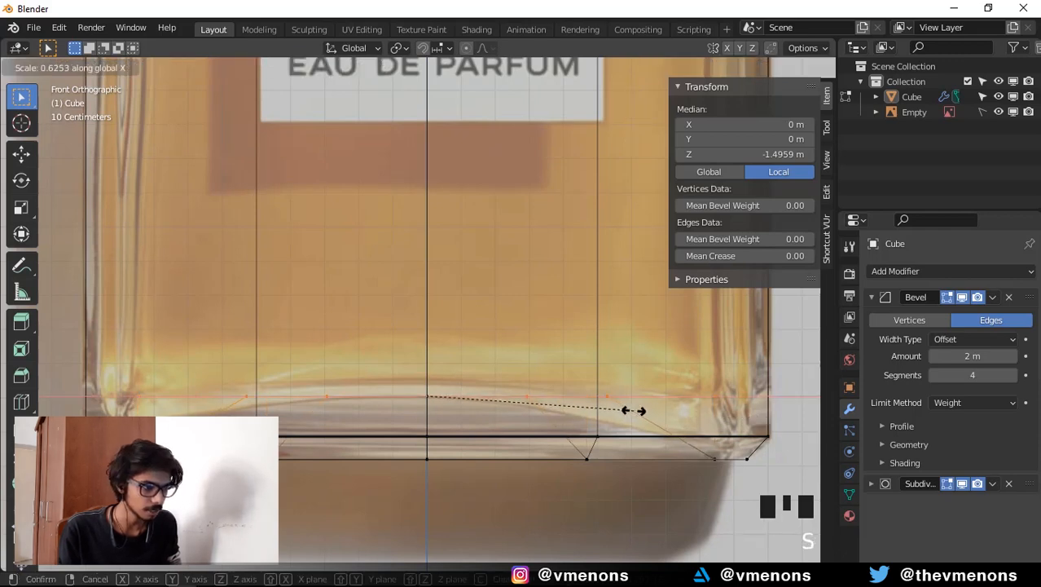
pyautogui.click(652, 413)
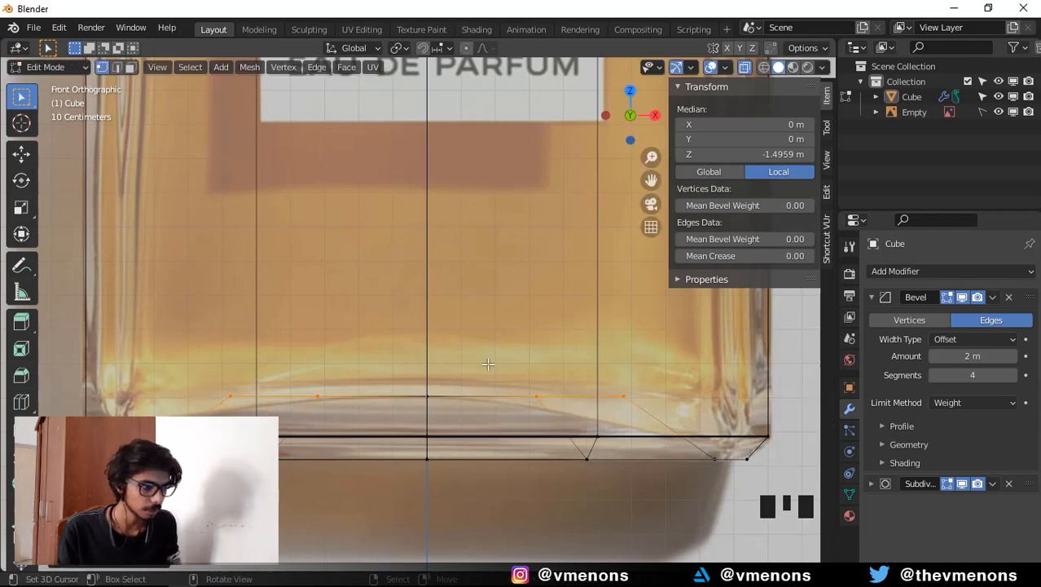
# Lower the pair of recess vertex columns nearest the centre by about 0.03 m along Z to follow the reference curve.
pyautogui.moveTo(487, 364); pyautogui.dragTo(568, 417)
pyautogui.keyDown('shift'); pyautogui.moveTo(298, 370); pyautogui.dragTo(355, 413); pyautogui.keyUp('shift')
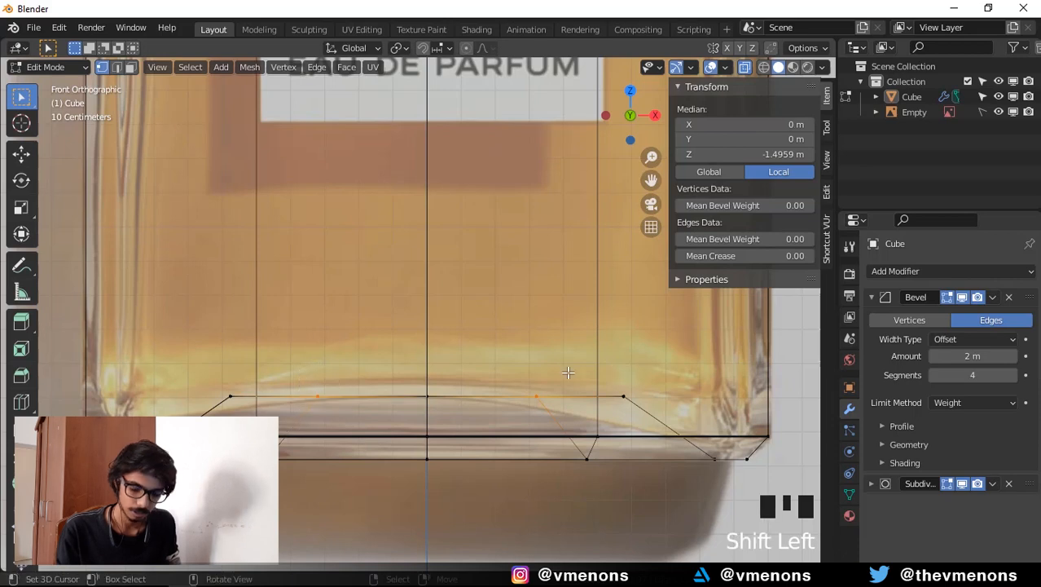
pyautogui.press('g')
pyautogui.press('z')
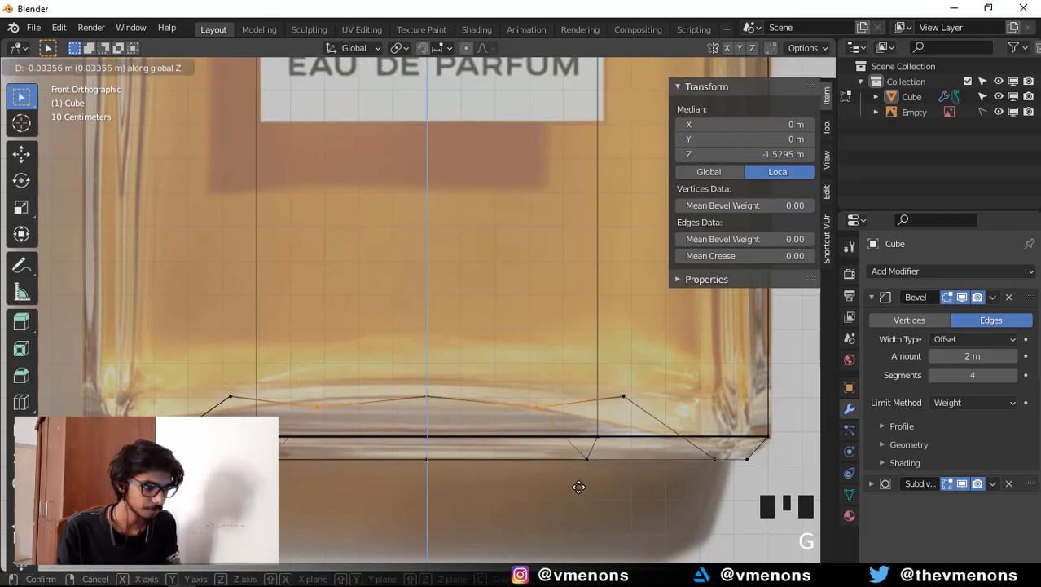
pyautogui.click(586, 475)
# Lower the outermost top vertices on both sides of the recess by about 0.105 m along Z to continue the arch.
pyautogui.moveTo(602, 359); pyautogui.dragTo(659, 425)
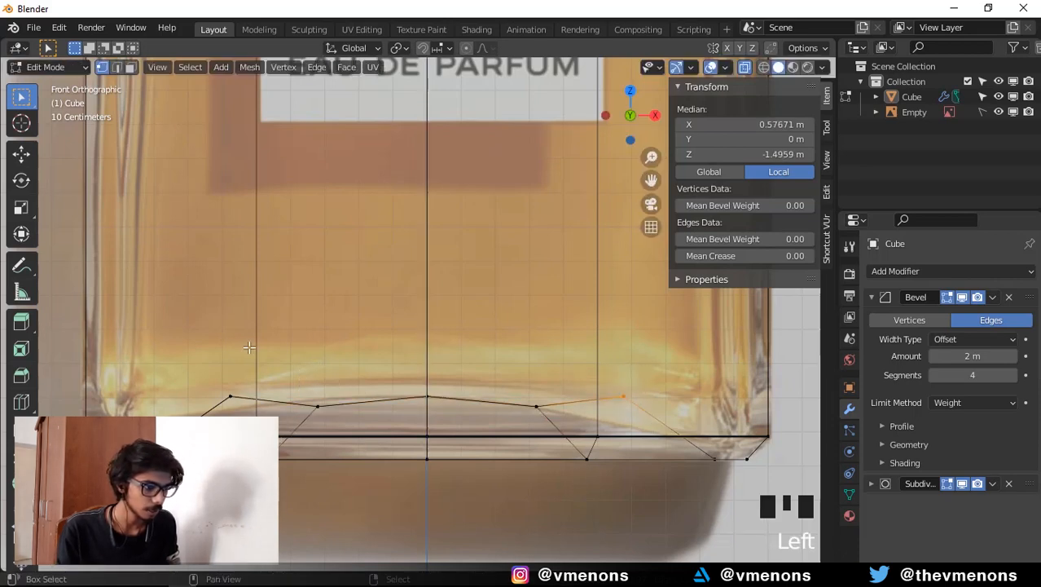
pyautogui.keyDown('shift'); pyautogui.moveTo(212, 358); pyautogui.dragTo(272, 414); pyautogui.keyUp('shift')
pyautogui.press('g')
pyautogui.press('z')
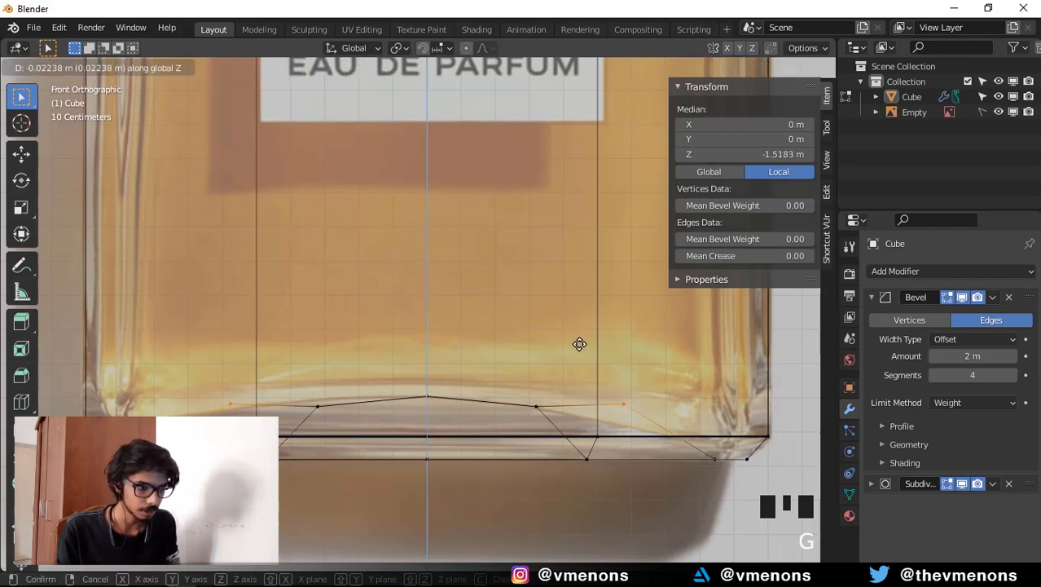
pyautogui.click(578, 359)
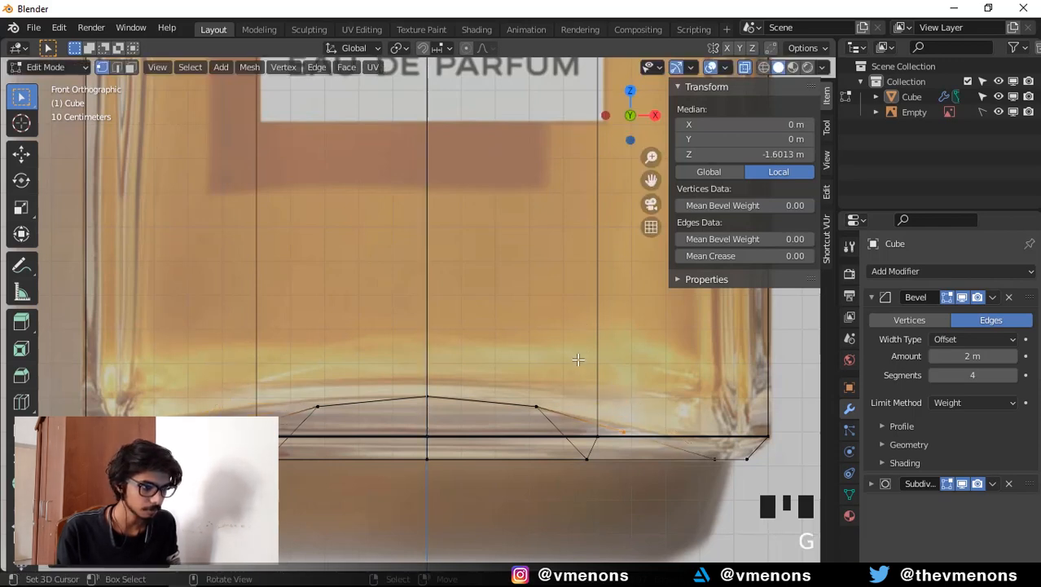
# Leave mesh editing, collapse the Bevel modifier's settings and examine the arched recess in the bottle's base from an angle.
pyautogui.press('Tab')
pyautogui.scroll(-4, 580, 368)
pyautogui.hotkey('alt', 'z')
pyautogui.keyDown('shift'); pyautogui.moveTo(596, 381); pyautogui.dragTo(600, 442, button='middle'); pyautogui.keyUp('shift')
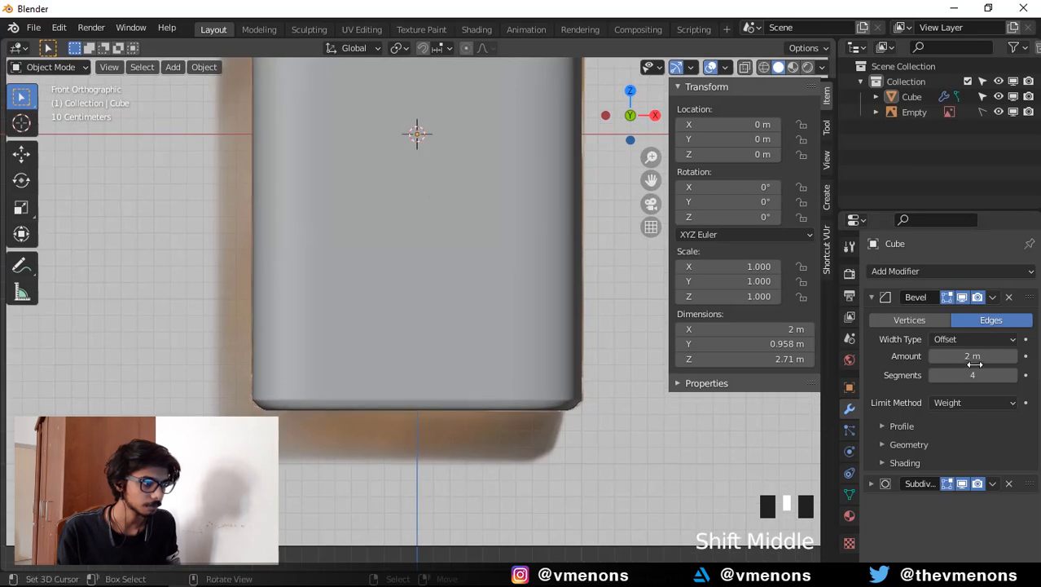
pyautogui.click(872, 296)
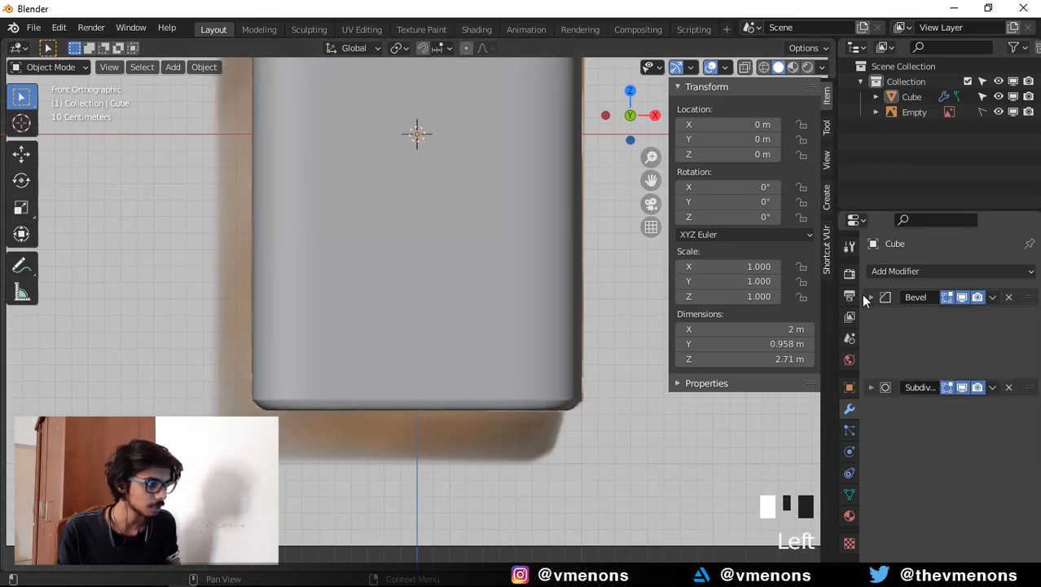
pyautogui.hotkey('alt', 'z')
pyautogui.keyDown('shift'); pyautogui.moveTo(516, 386); pyautogui.dragTo(526, 388, button='middle'); pyautogui.keyUp('shift')
pyautogui.moveTo(674, 198); pyautogui.dragTo(556, 330, button='middle')
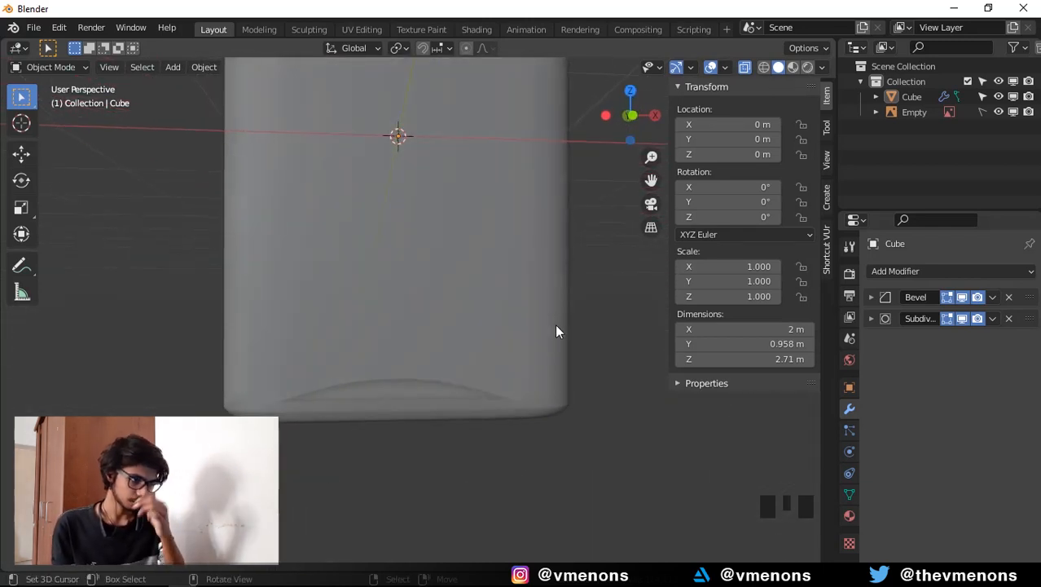
# Compare the bottle's overall shape, shoulders and neck with the front reference image, including the collar and stopper area.
pyautogui.press('KP_1')
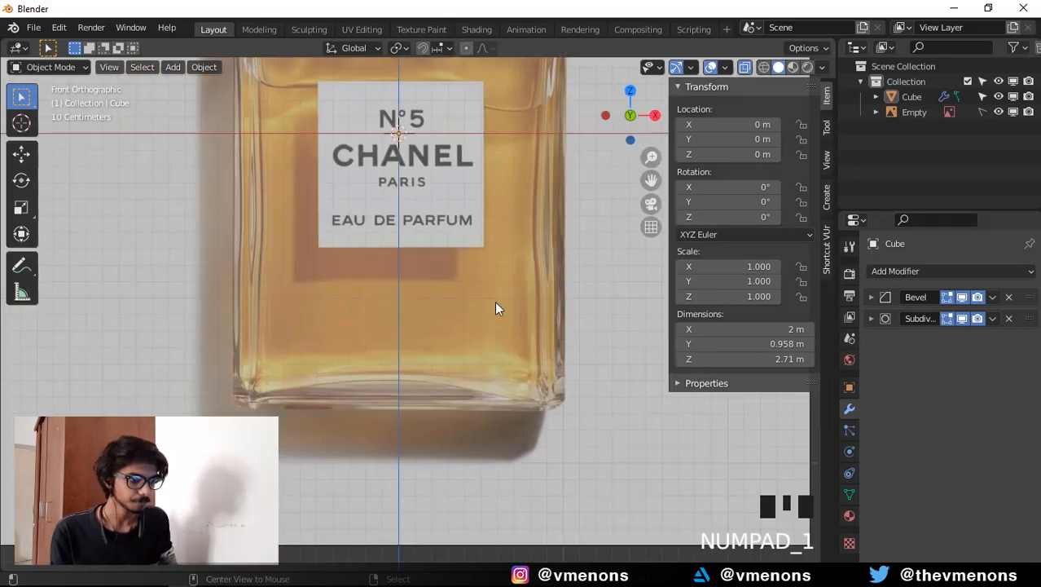
pyautogui.keyDown('shift'); pyautogui.scroll(-2, 494, 300); pyautogui.keyUp('shift')
pyautogui.keyDown('shift'); pyautogui.moveTo(494, 300); pyautogui.dragTo(521, 407, button='middle'); pyautogui.keyUp('shift')
pyautogui.scroll(-1, 490, 374)
pyautogui.keyDown('shift'); pyautogui.moveTo(490, 375); pyautogui.dragTo(540, 425, button='middle'); pyautogui.keyUp('shift')
pyautogui.scroll(1, 543, 464)
pyautogui.scroll(2, 543, 464)
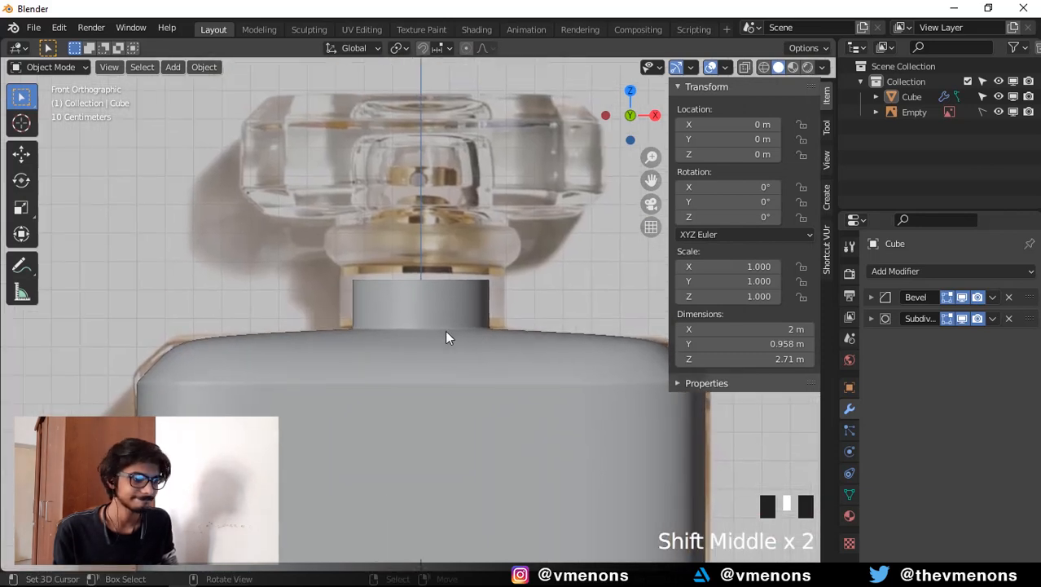
pyautogui.scroll(-3, 498, 366)
pyautogui.keyDown('shift'); pyautogui.moveTo(497, 366); pyautogui.dragTo(477, 225, button='middle'); pyautogui.keyUp('shift')
pyautogui.scroll(-3, 493, 368)
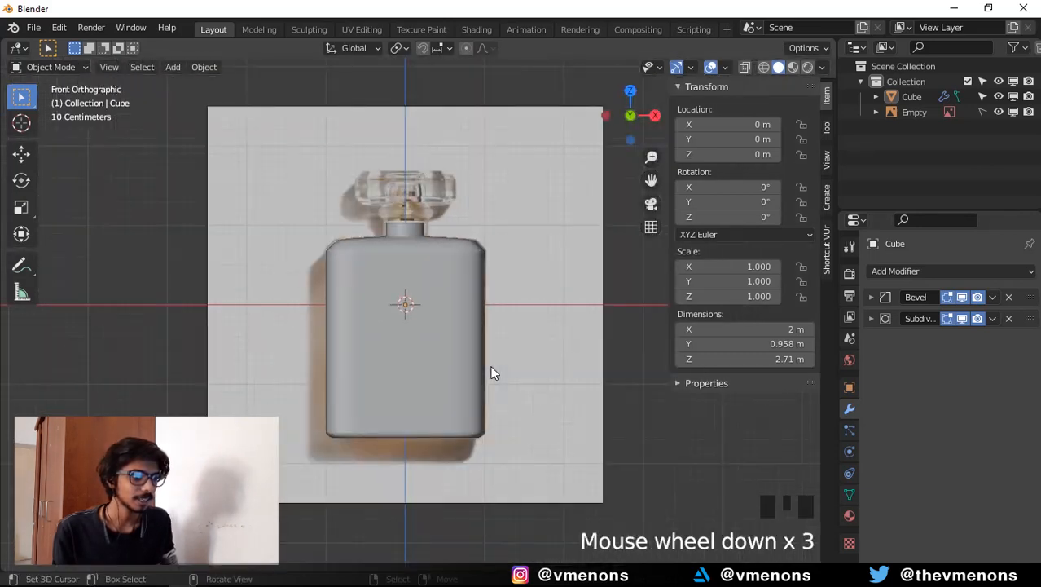
pyautogui.moveTo(493, 367); pyautogui.dragTo(461, 420, button='middle')
pyautogui.press('KP_1')
pyautogui.scroll(4, 448, 310)
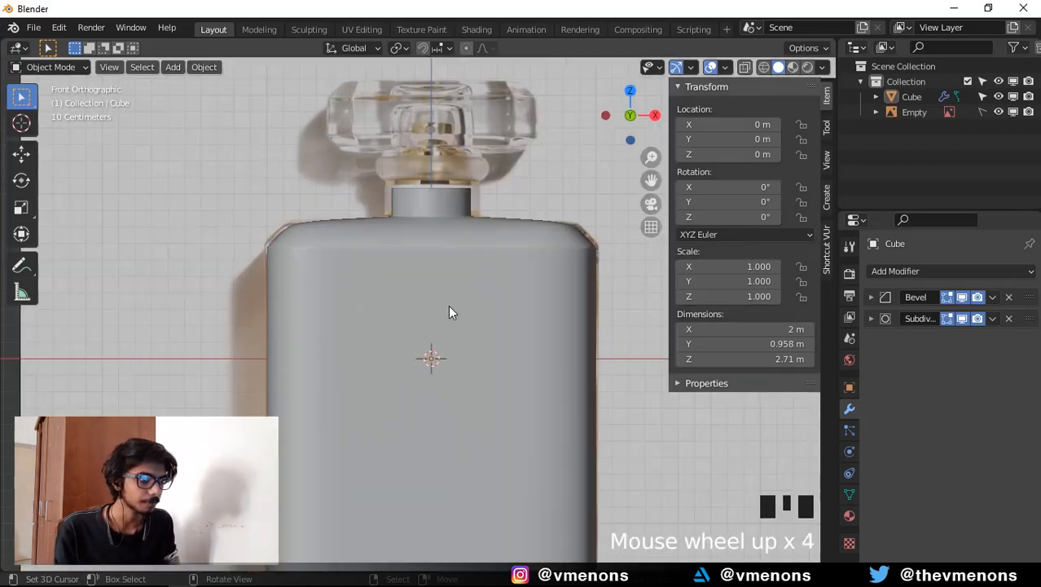
pyautogui.keyDown('shift'); pyautogui.moveTo(448, 309); pyautogui.dragTo(459, 410, button='middle'); pyautogui.keyUp('shift')
pyautogui.scroll(4, 453, 383)
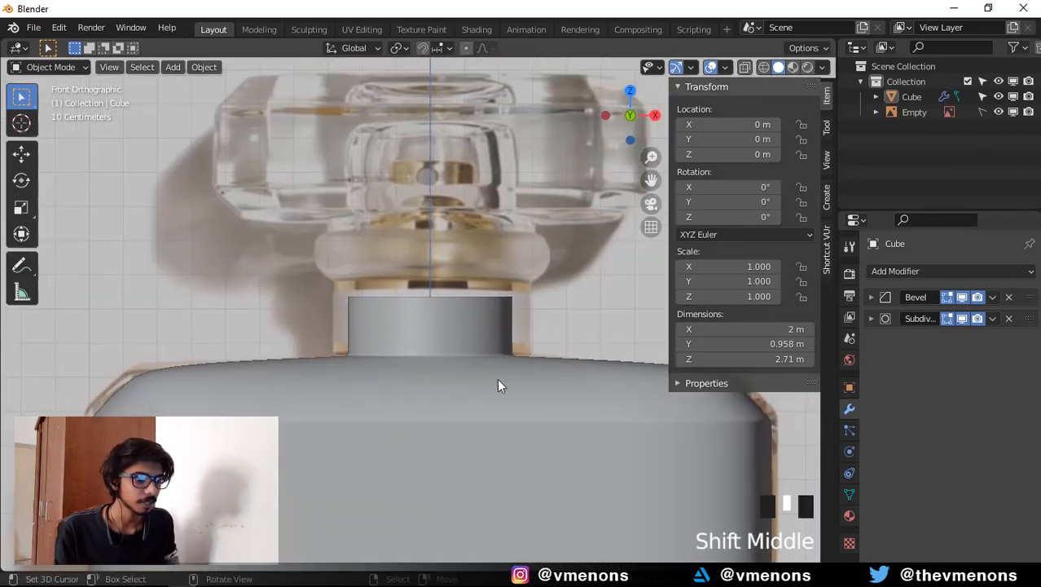
pyautogui.hotkey('shift', 'a')
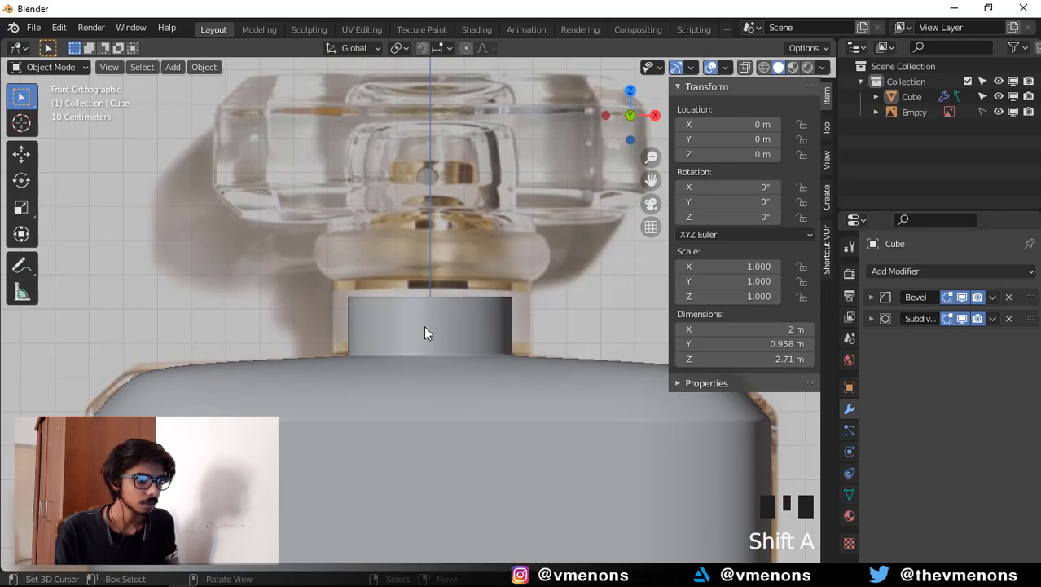
pyautogui.hotkey('alt', 'z')
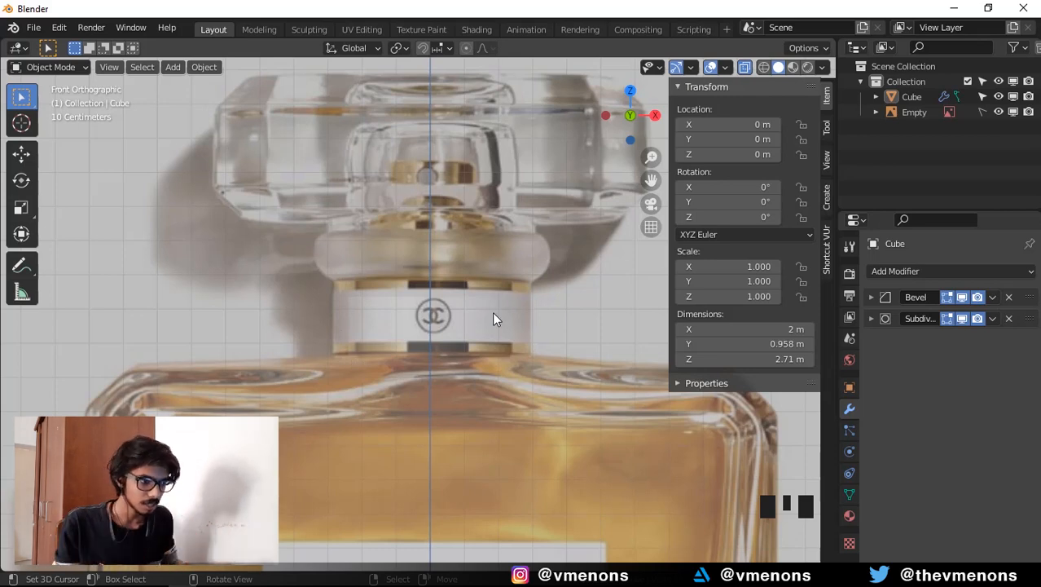
pyautogui.scroll(3, 489, 313)
pyautogui.keyDown('shift'); pyautogui.moveTo(483, 305); pyautogui.dragTo(328, 346, button='middle'); pyautogui.keyUp('shift')
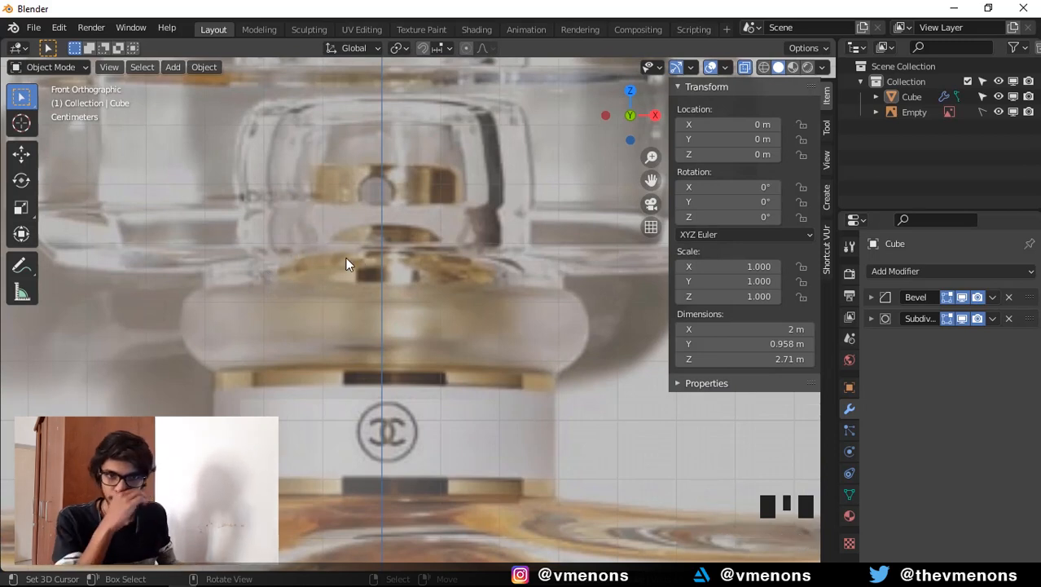
# Switch to the reference image board and examine the gold sprayer and neck in the uncapped bottle photo.
pyautogui.click(435, 576)
pyautogui.scroll(-5, 655, 377)
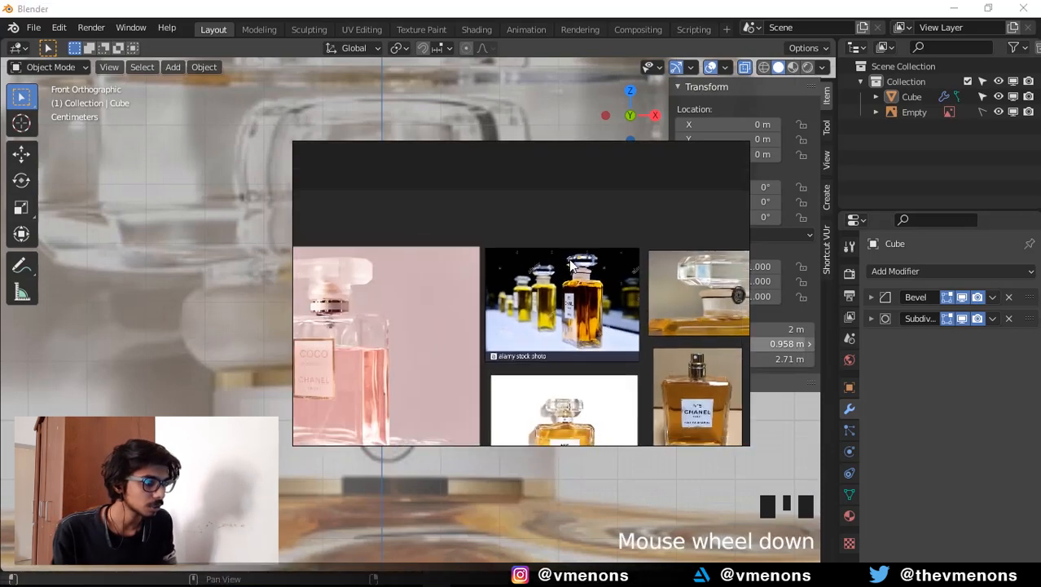
pyautogui.scroll(-3, 583, 342)
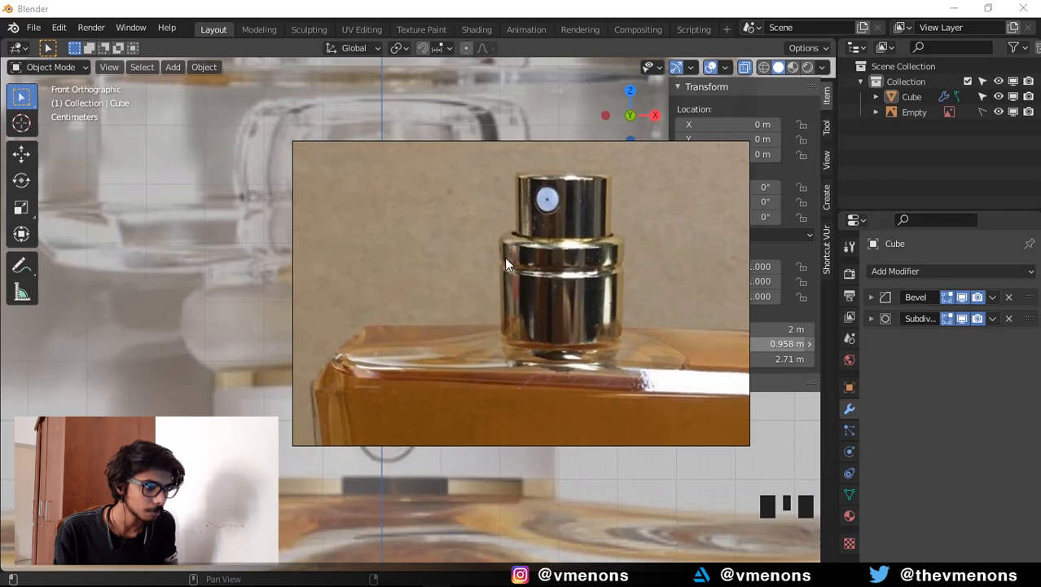
pyautogui.scroll(5, 595, 291)
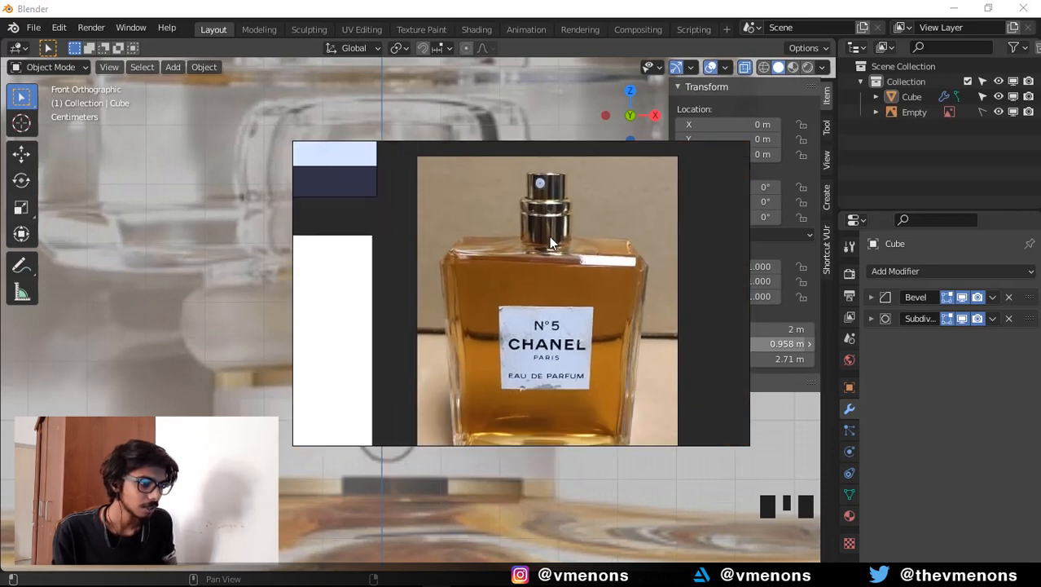
pyautogui.scroll(-4, 549, 237)
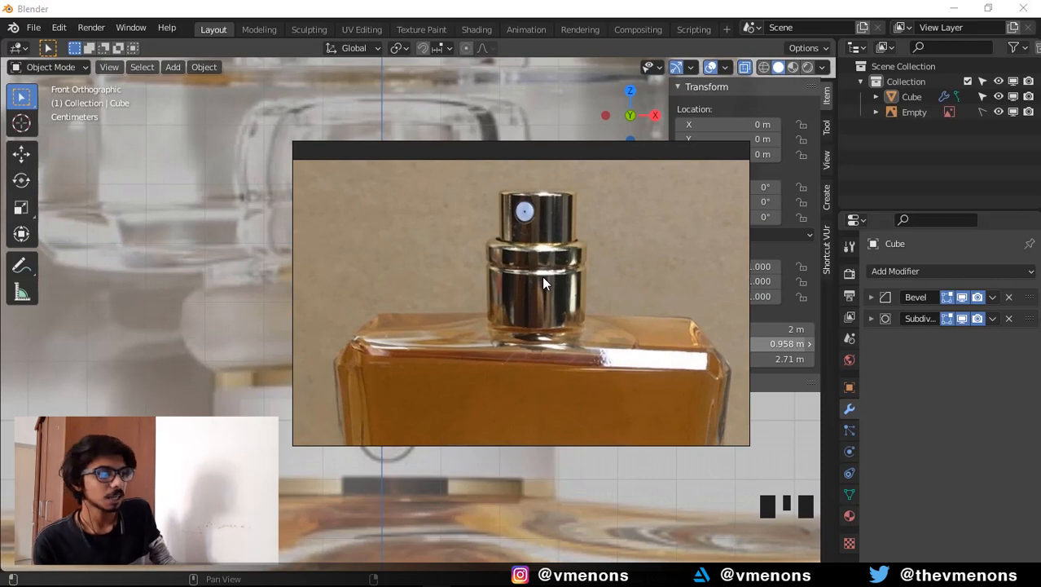
pyautogui.scroll(6, 542, 276)
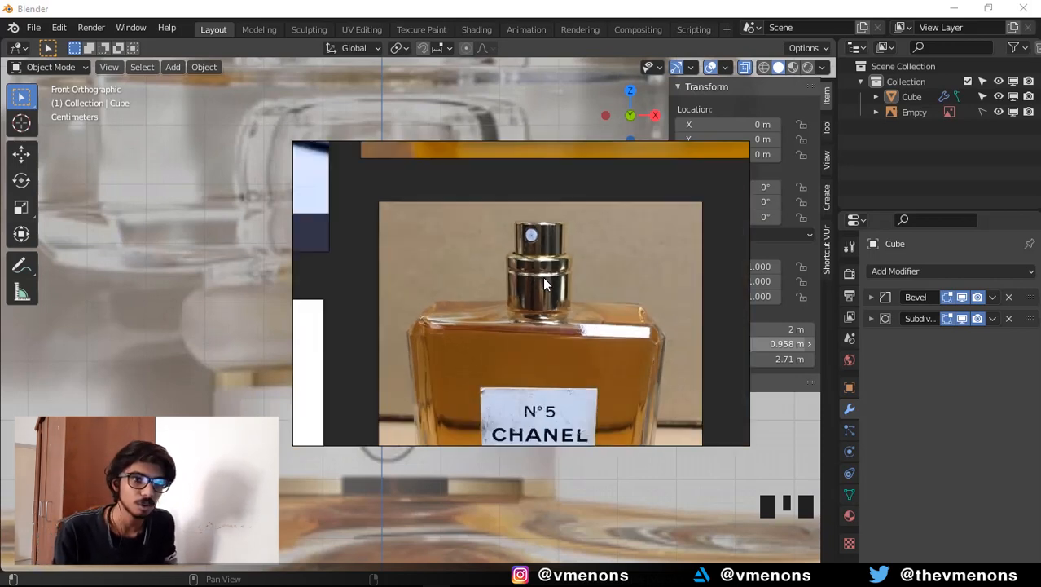
pyautogui.moveTo(571, 266); pyautogui.dragTo(509, 276, button='middle')
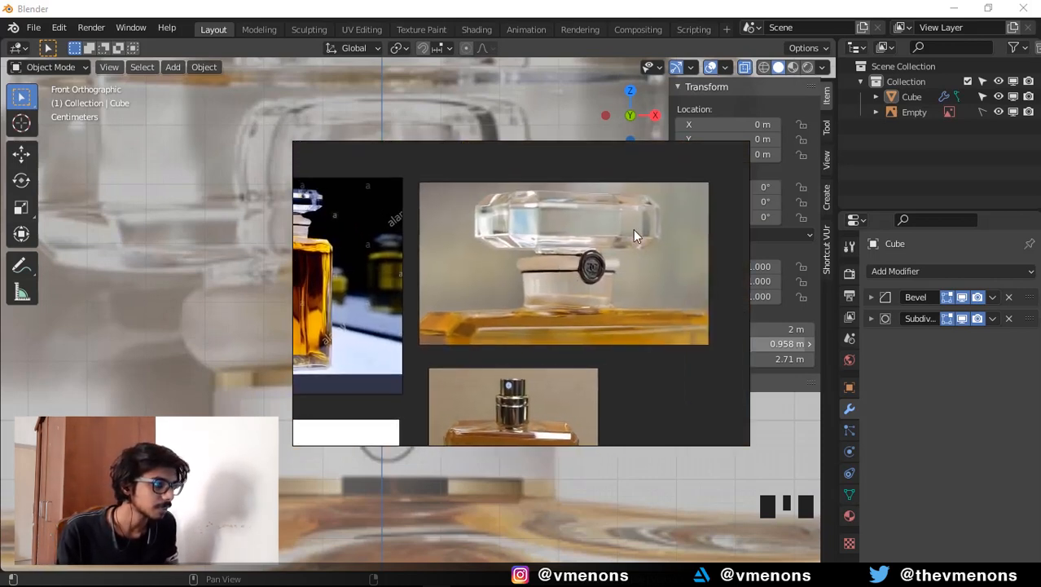
# Examine how the glass stopper and collar sit on the neck in the front-view bottle and row-of-bottles photos.
pyautogui.scroll(-4, 577, 277)
pyautogui.moveTo(599, 265); pyautogui.dragTo(709, 201, button='middle')
pyautogui.scroll(4, 625, 365)
pyautogui.moveTo(481, 345); pyautogui.dragTo(494, 376, button='middle')
pyautogui.moveTo(584, 328); pyautogui.dragTo(565, 292, button='middle')
pyautogui.scroll(4, 526, 271)
pyautogui.scroll(3, 526, 264)
pyautogui.moveTo(526, 261); pyautogui.dragTo(576, 384, button='middle')
pyautogui.scroll(-3, 506, 280)
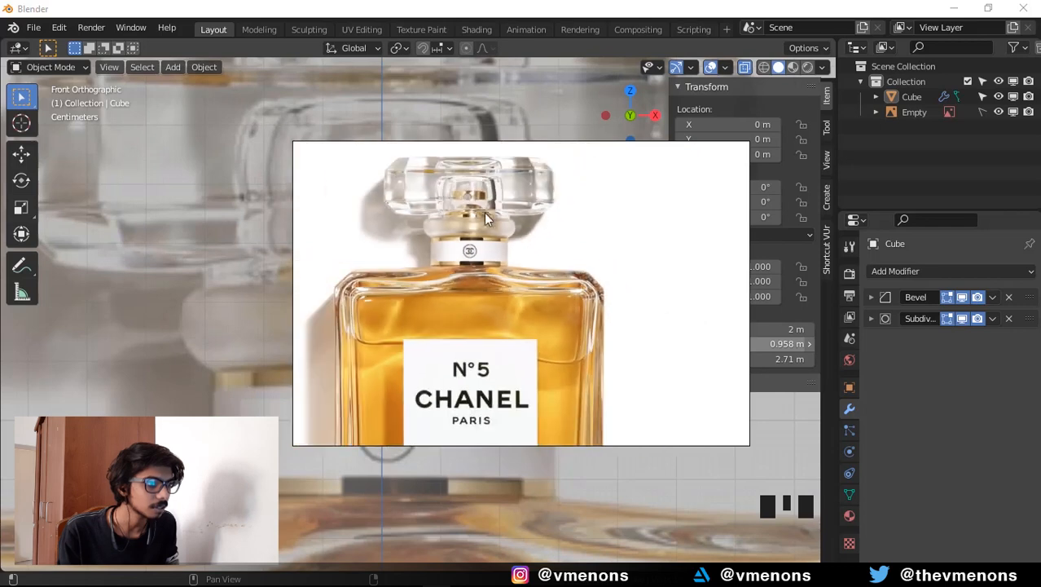
pyautogui.moveTo(484, 254); pyautogui.dragTo(540, 456, button='middle')
pyautogui.scroll(-4, 521, 293)
pyautogui.moveTo(521, 293); pyautogui.dragTo(520, 471, button='middle')
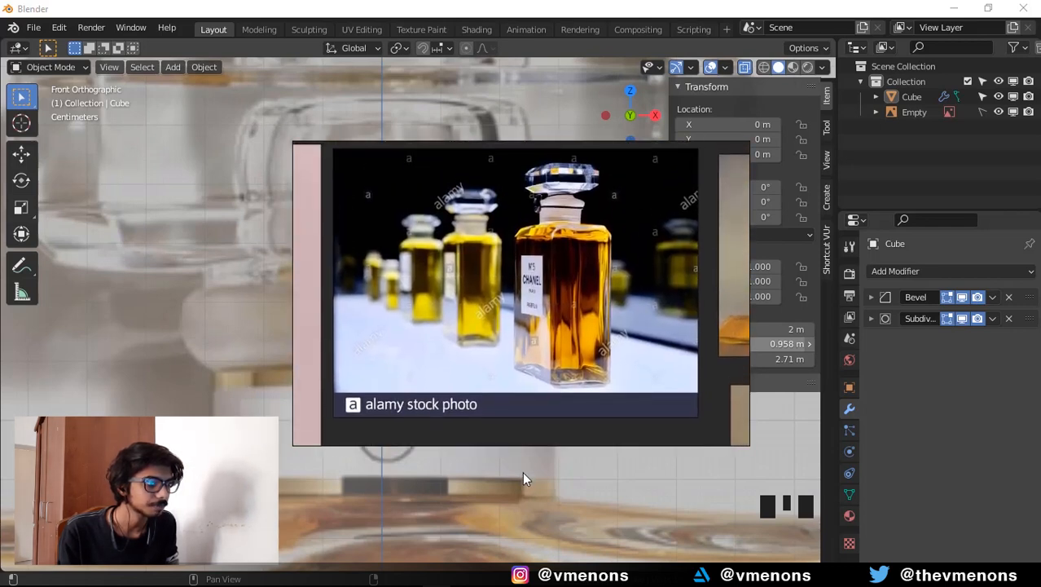
# Study the neck, collar and stopper shapes in the pink Coco bottle and the three N°5 Parfum reference photos.
pyautogui.moveTo(537, 296); pyautogui.dragTo(630, 272, button='middle')
pyautogui.scroll(-2, 635, 277)
pyautogui.scroll(3, 512, 328)
pyautogui.scroll(-6, 512, 287)
pyautogui.scroll(4, 522, 264)
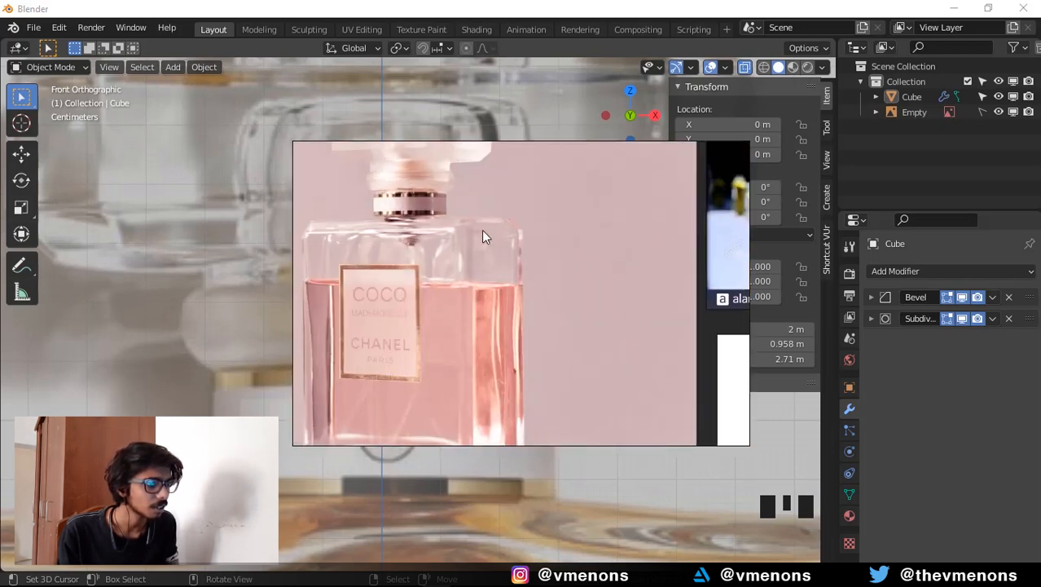
pyautogui.moveTo(481, 230); pyautogui.dragTo(453, 286, button='middle')
pyautogui.scroll(1, 567, 310)
pyautogui.scroll(-4, 521, 294)
pyautogui.scroll(4, 570, 356)
pyautogui.moveTo(570, 351); pyautogui.dragTo(545, 349, button='middle')
pyautogui.scroll(4, 543, 342)
pyautogui.moveTo(616, 330); pyautogui.dragTo(546, 321, button='middle')
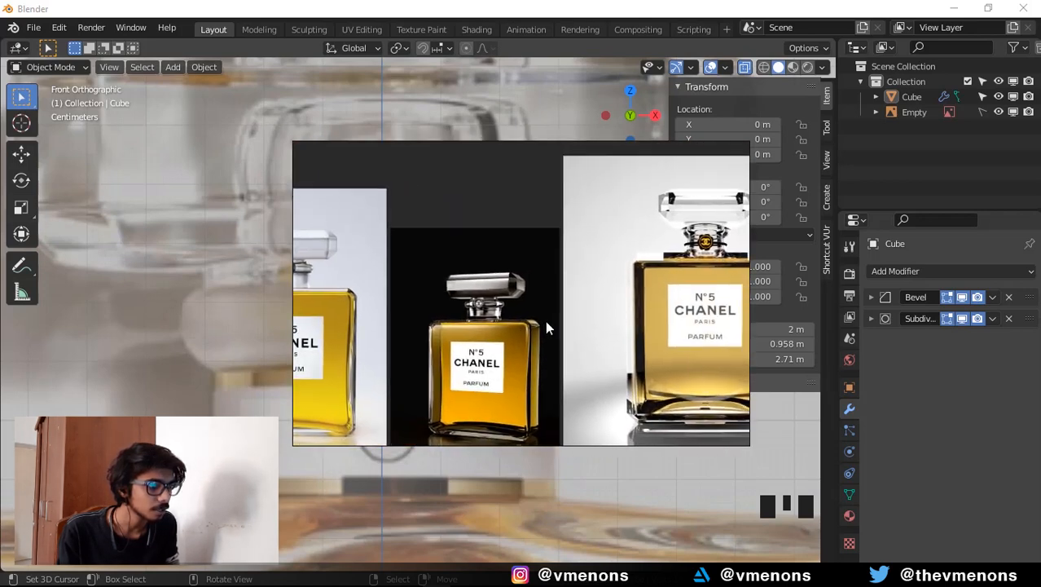
pyautogui.scroll(3, 546, 320)
pyautogui.moveTo(600, 247); pyautogui.dragTo(387, 330, button='middle')
pyautogui.moveTo(601, 266); pyautogui.dragTo(543, 290, button='middle')
pyautogui.scroll(-3, 554, 281)
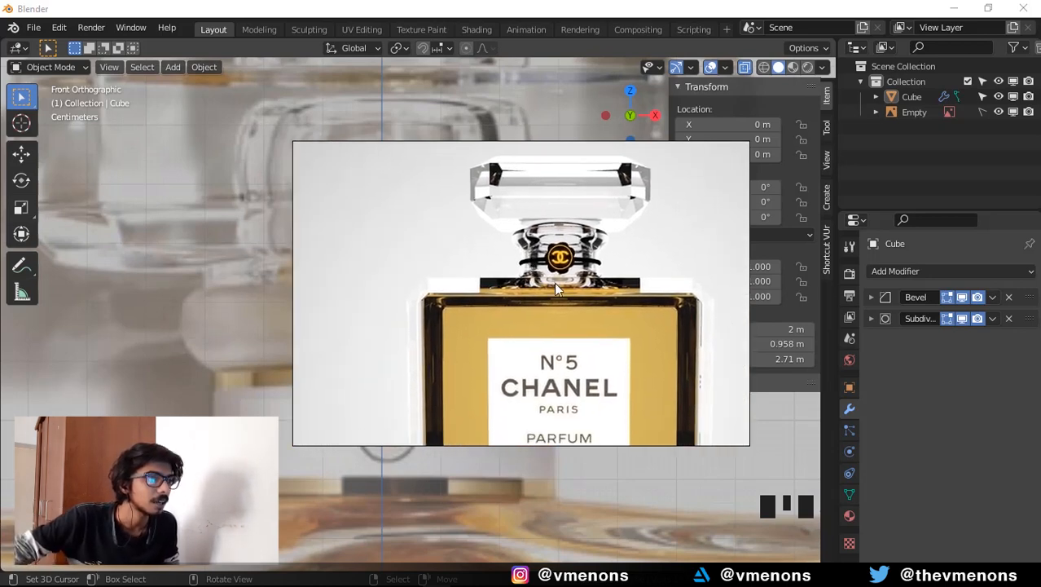
pyautogui.scroll(5, 562, 331)
pyautogui.moveTo(549, 329); pyautogui.dragTo(595, 310, button='middle')
pyautogui.scroll(2, 568, 378)
pyautogui.scroll(-3, 555, 347)
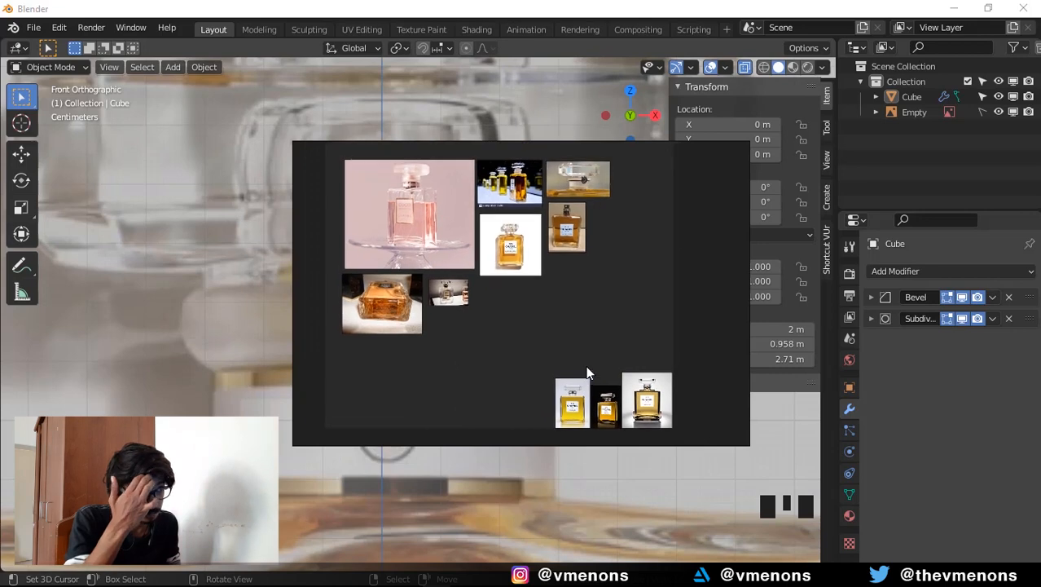
# Return to Blender and add a mesh cylinder to the scene for the bottle's neck collar.
pyautogui.scroll(-3, 469, 245)
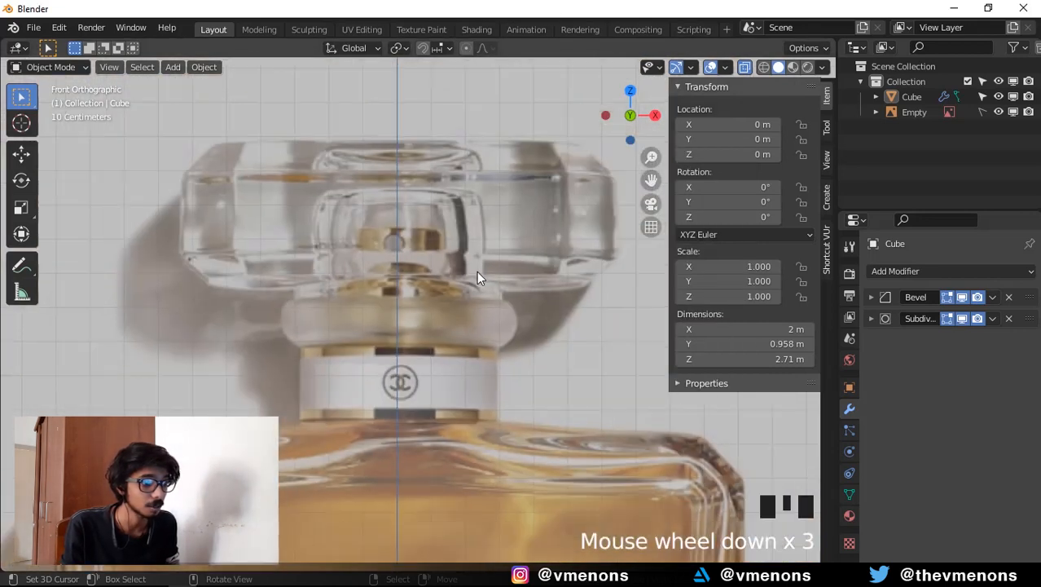
pyautogui.hotkey('alt', 'z')
pyautogui.keyDown('shift'); pyautogui.moveTo(477, 271); pyautogui.dragTo(446, 308, button='middle'); pyautogui.keyUp('shift')
pyautogui.hotkey('shift', 'a')
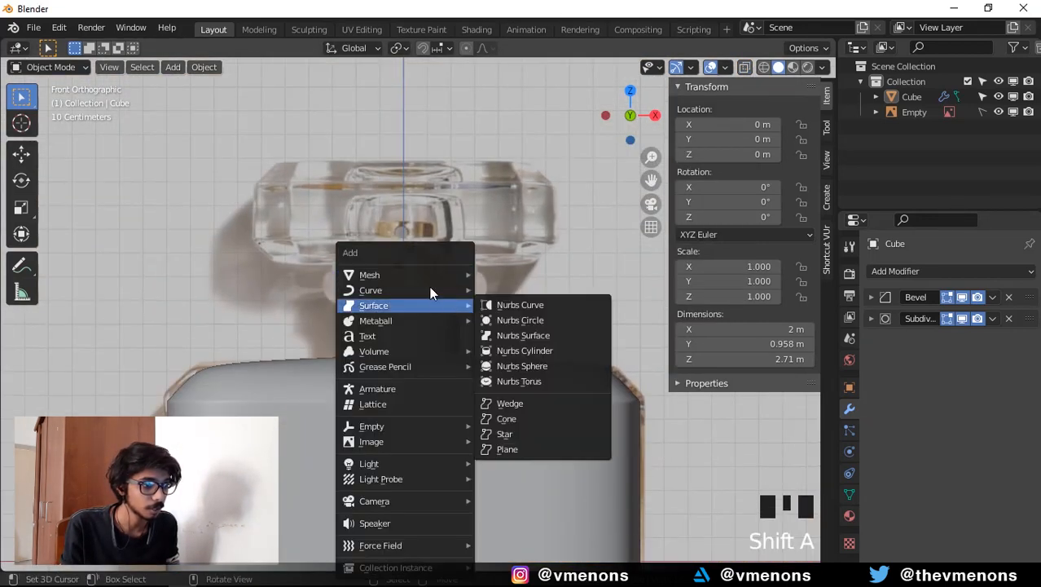
pyautogui.moveTo(426, 279)
pyautogui.click(542, 350)
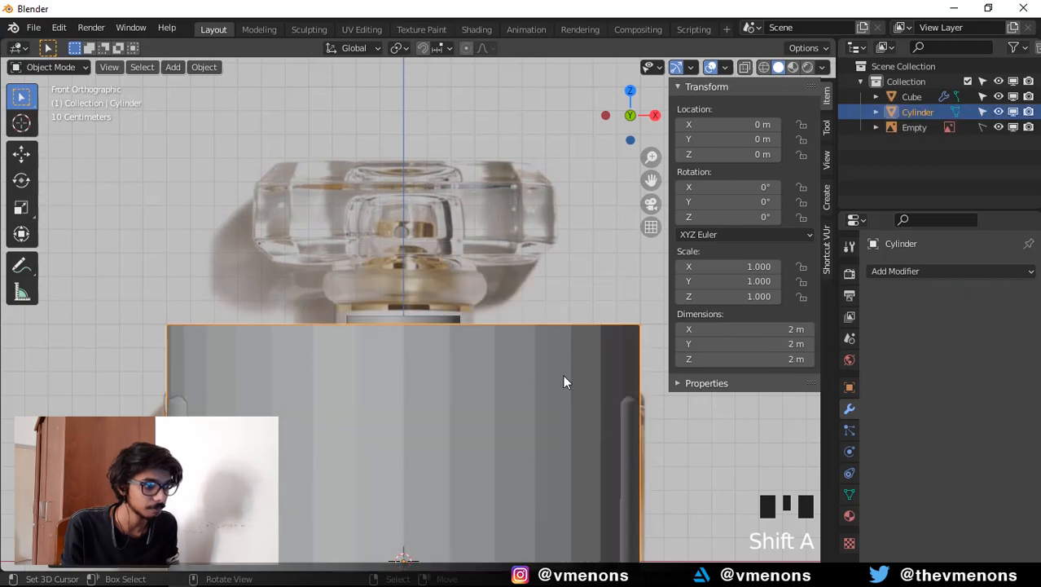
# Scale the new cylinder uniformly to about 0.488 and raise it along Z to about 0.967 m, over the neck.
pyautogui.press('s')
pyautogui.click(519, 476)
pyautogui.press('g')
pyautogui.press('z')
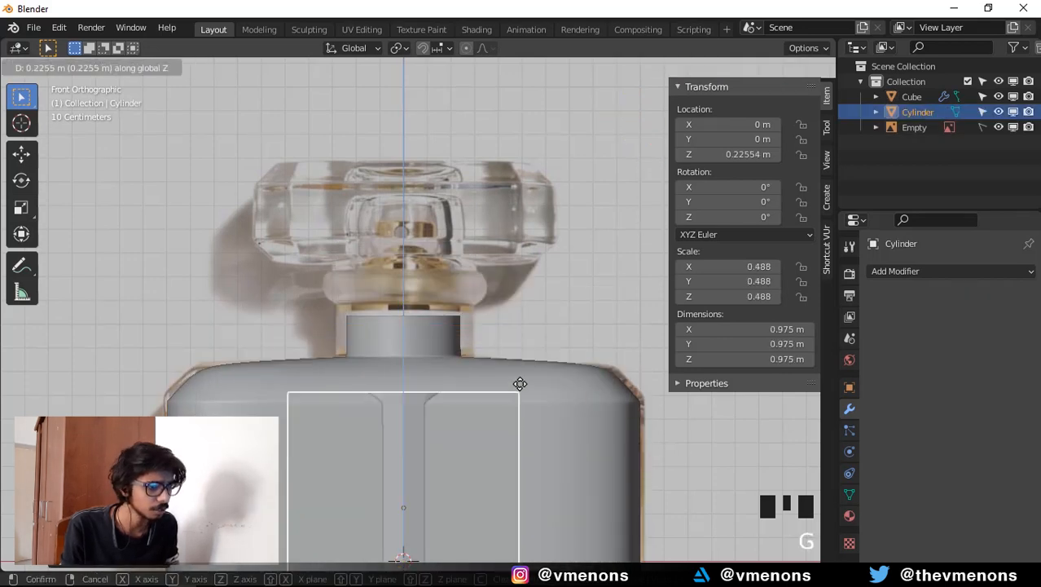
pyautogui.click(519, 259)
# Scale the cylinder down to about 0.59 m across to match the width of the reference's neck collar.
pyautogui.hotkey('alt', 'z')
pyautogui.keyDown('shift'); pyautogui.moveTo(521, 267); pyautogui.dragTo(520, 293, button='middle'); pyautogui.keyUp('shift')
pyautogui.scroll(3, 519, 292)
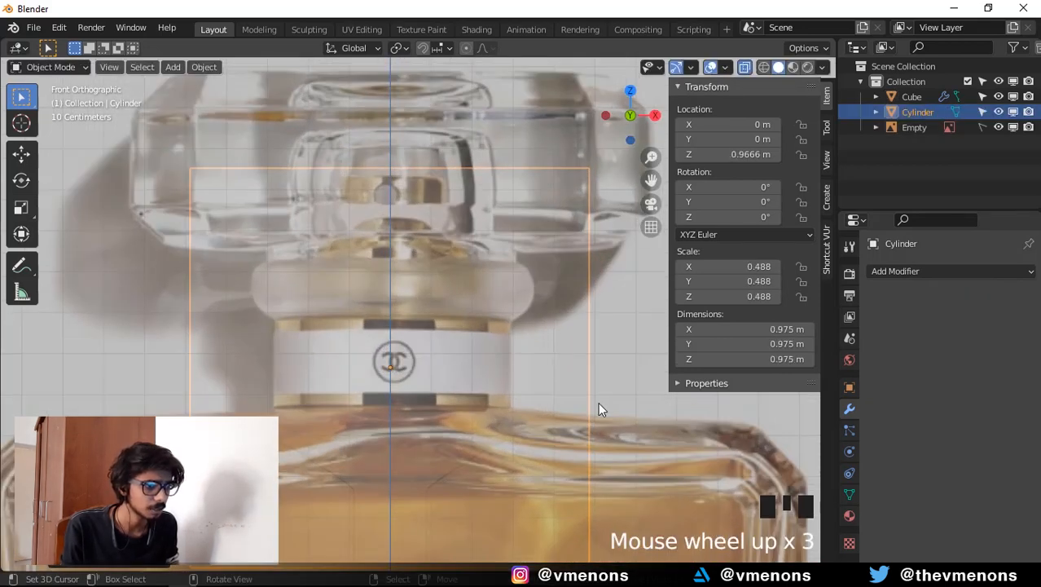
pyautogui.press('s')
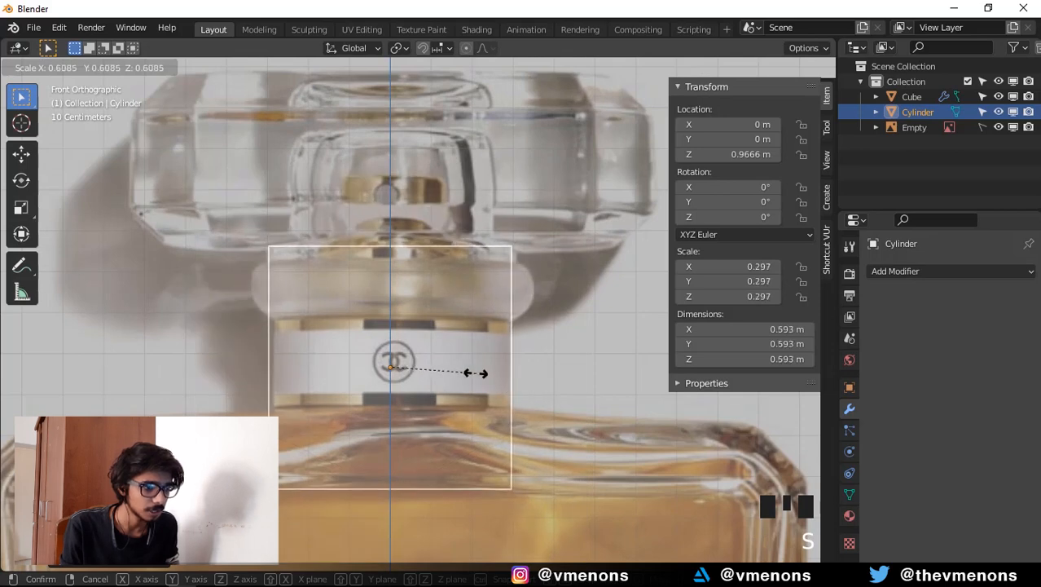
pyautogui.click(467, 376)
# Raise the cylinder's bottom vertices along Z to about -0.303 m local, level with the collar's lower edge.
pyautogui.press('Tab')
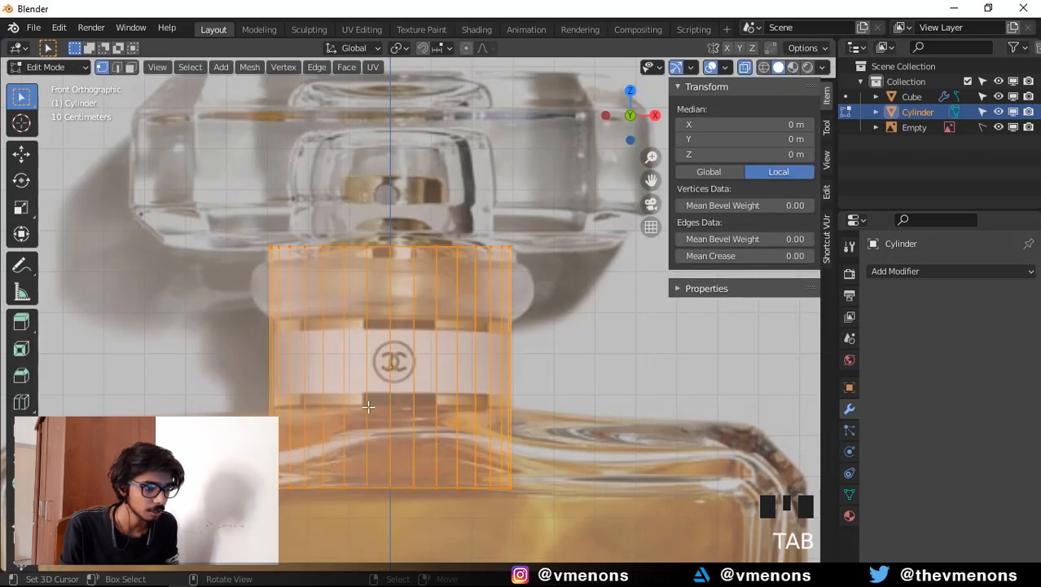
pyautogui.moveTo(237, 456); pyautogui.dragTo(626, 519)
pyautogui.press('g')
pyautogui.press('z')
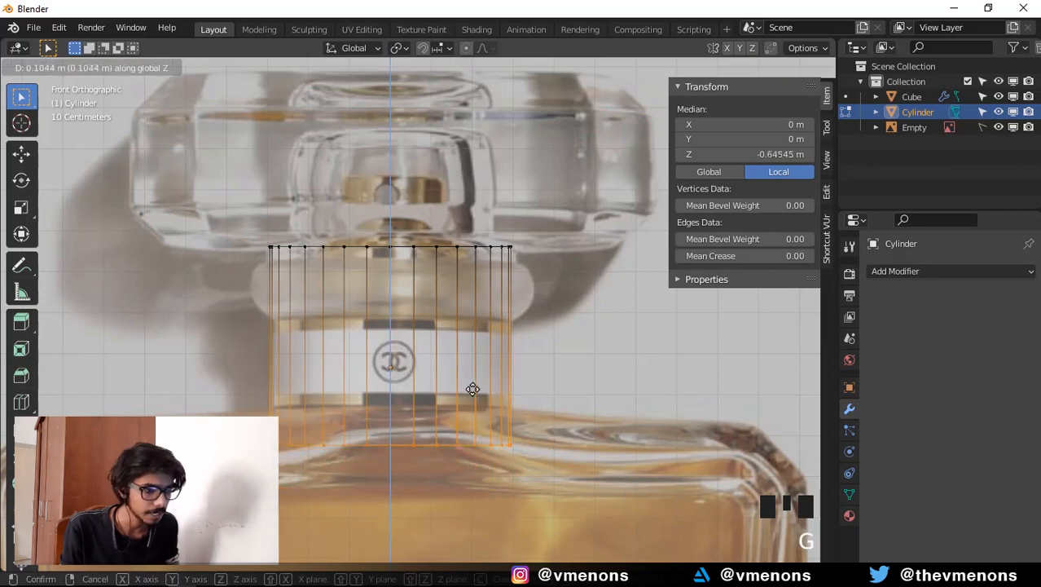
pyautogui.click(479, 432)
pyautogui.keyDown('shift'); pyautogui.moveTo(457, 263); pyautogui.dragTo(471, 342, button='middle'); pyautogui.keyUp('shift')
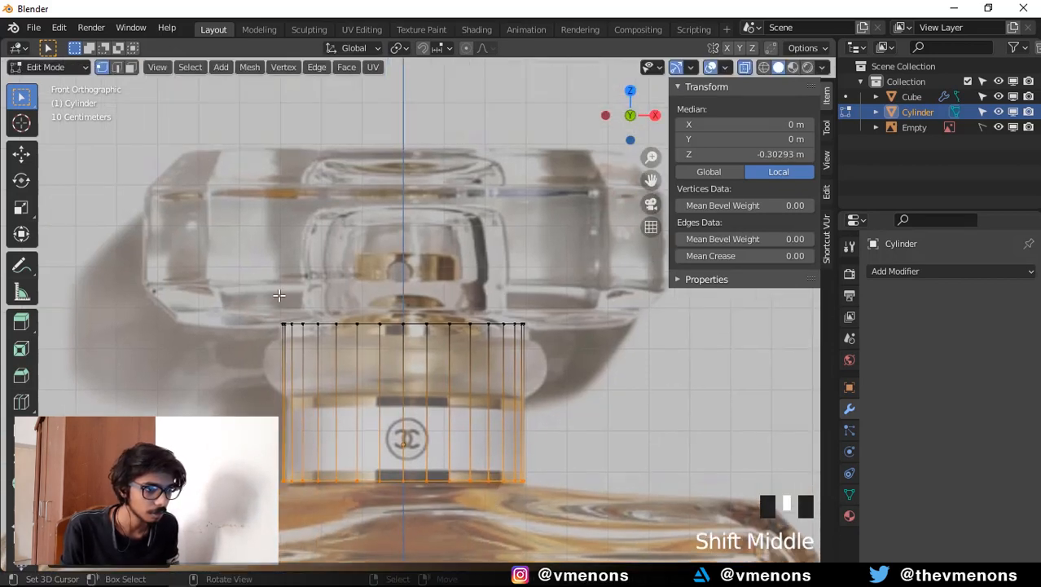
# Lower the cylinder's top vertices along Z to about 0.39 m local, level with the upper edge of the collar's gold band.
pyautogui.moveTo(257, 293); pyautogui.dragTo(555, 356)
pyautogui.press('g')
pyautogui.press('z')
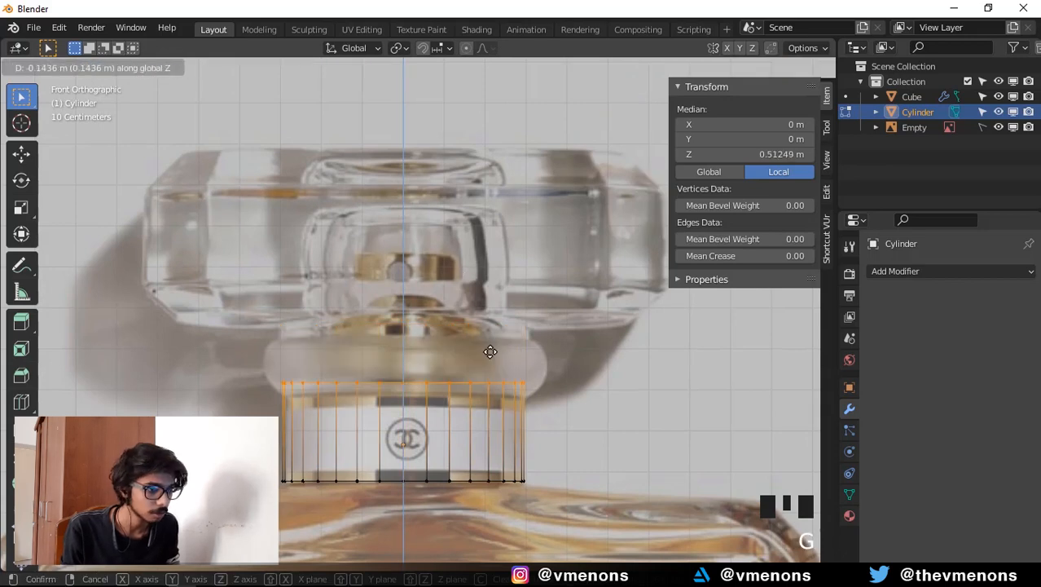
pyautogui.click(502, 300)
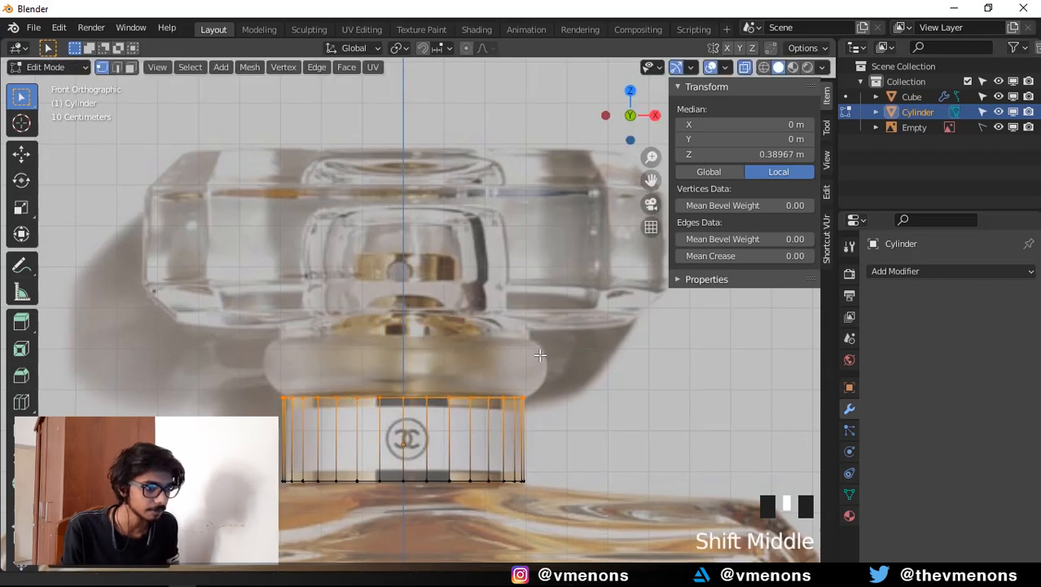
pyautogui.scroll(4, 543, 381)
pyautogui.keyDown('shift'); pyautogui.moveTo(551, 425); pyautogui.dragTo(547, 382, button='middle'); pyautogui.keyUp('shift')
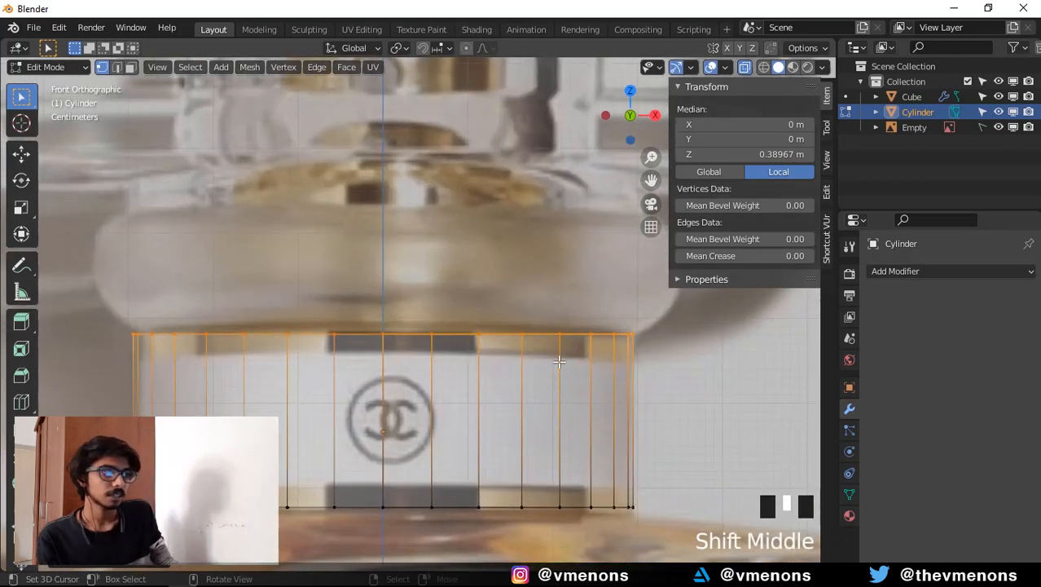
# Switch to the reference image board and examine the neck and sprayer on the Chanel bottle photo.
pyautogui.keyDown('shift'); pyautogui.moveTo(628, 324); pyautogui.dragTo(608, 318, button='middle'); pyautogui.keyUp('shift')
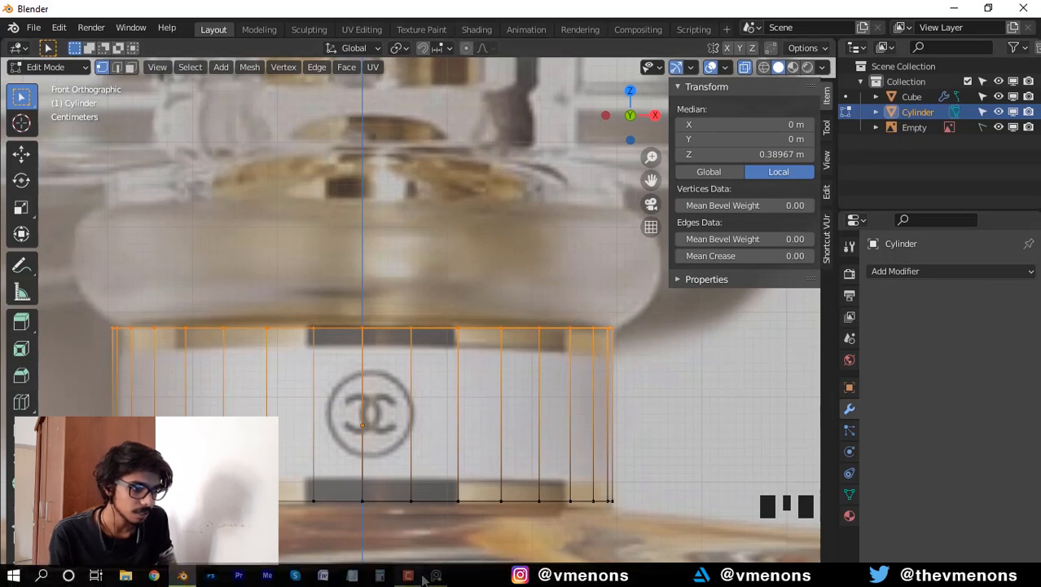
pyautogui.click(441, 572)
pyautogui.scroll(8, 564, 214)
pyautogui.moveTo(479, 163); pyautogui.dragTo(553, 318, button='middle')
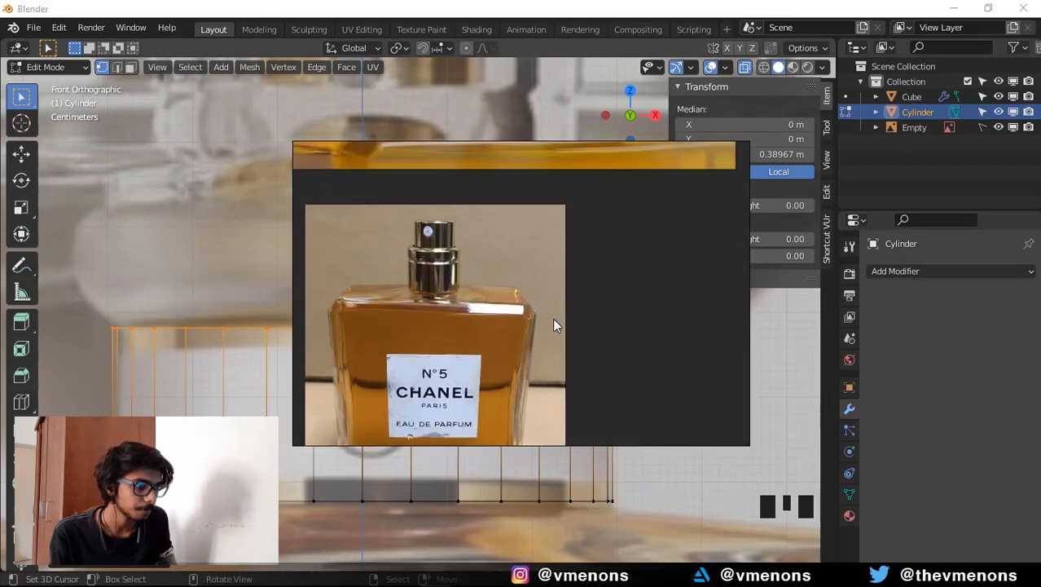
pyautogui.moveTo(511, 286); pyautogui.dragTo(624, 308, button='middle')
pyautogui.scroll(3, 624, 309)
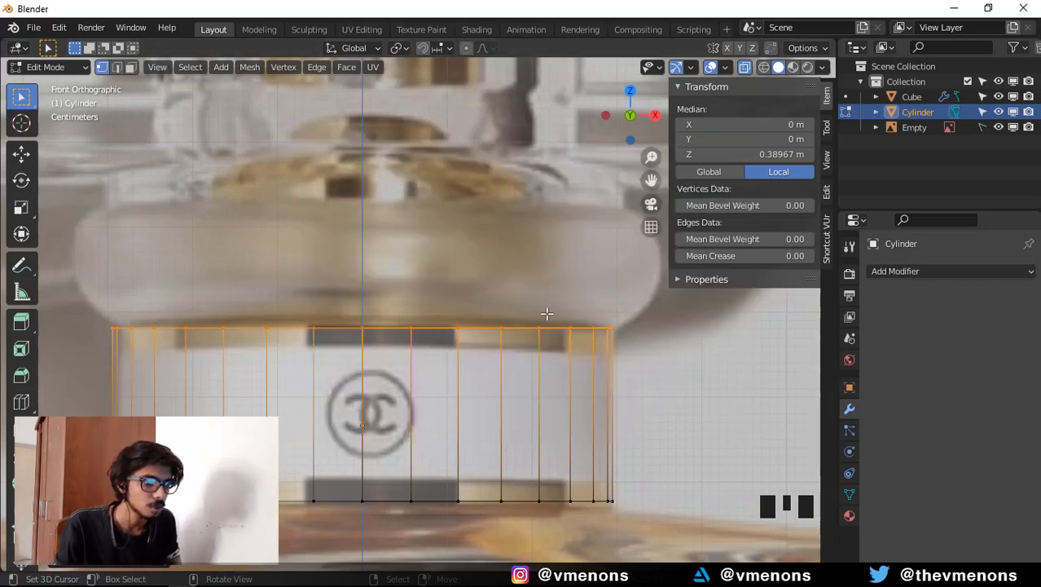
# Extrude the collar's top ring upward twice, to about 0.454 m and 0.532 m local Z, forming two thin bands.
pyautogui.press('e')
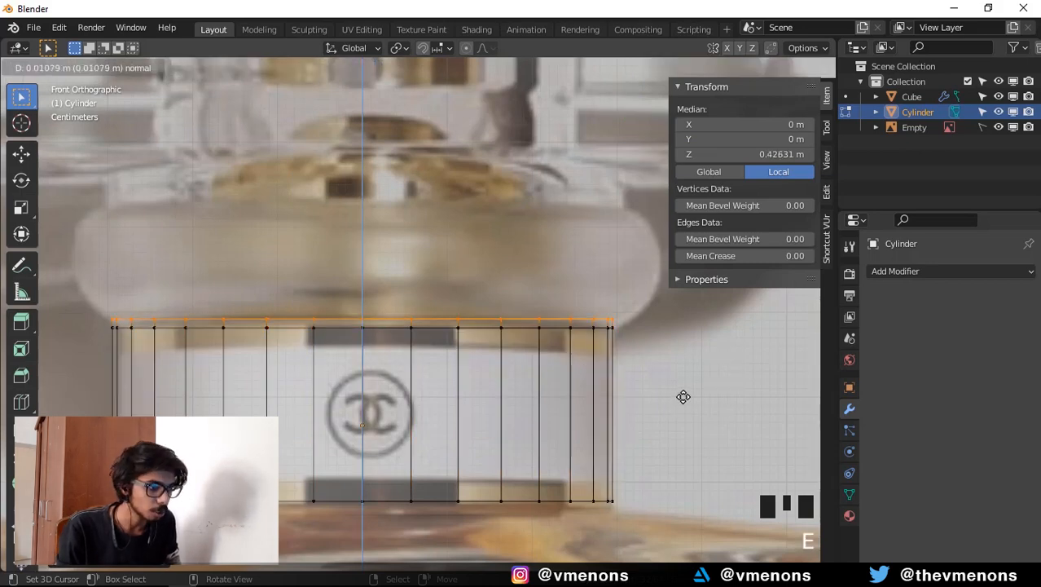
pyautogui.click(656, 333)
pyautogui.keyDown('shift'); pyautogui.moveTo(654, 336); pyautogui.dragTo(675, 381, button='middle'); pyautogui.keyUp('shift')
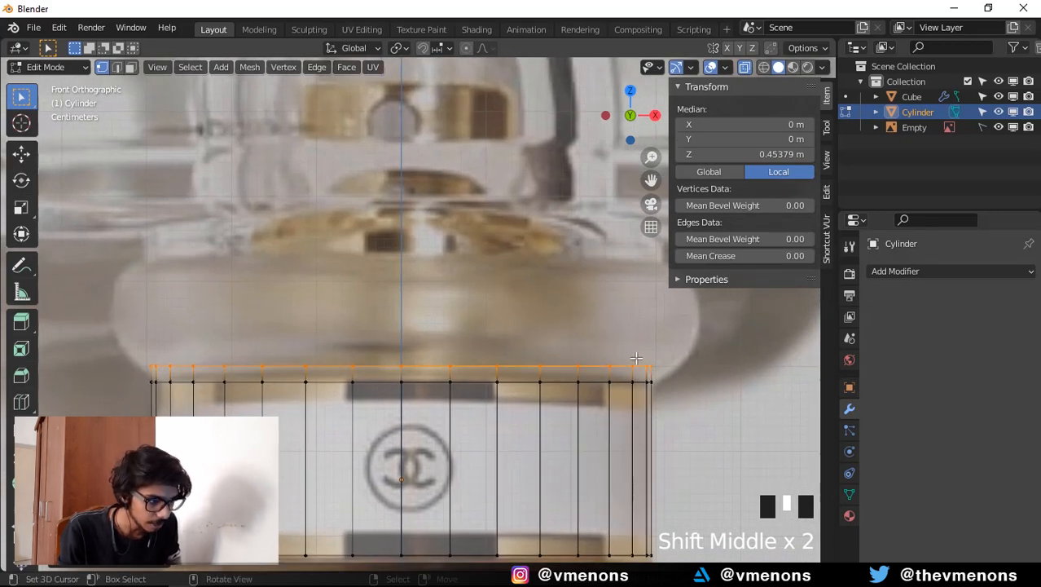
pyautogui.press('e')
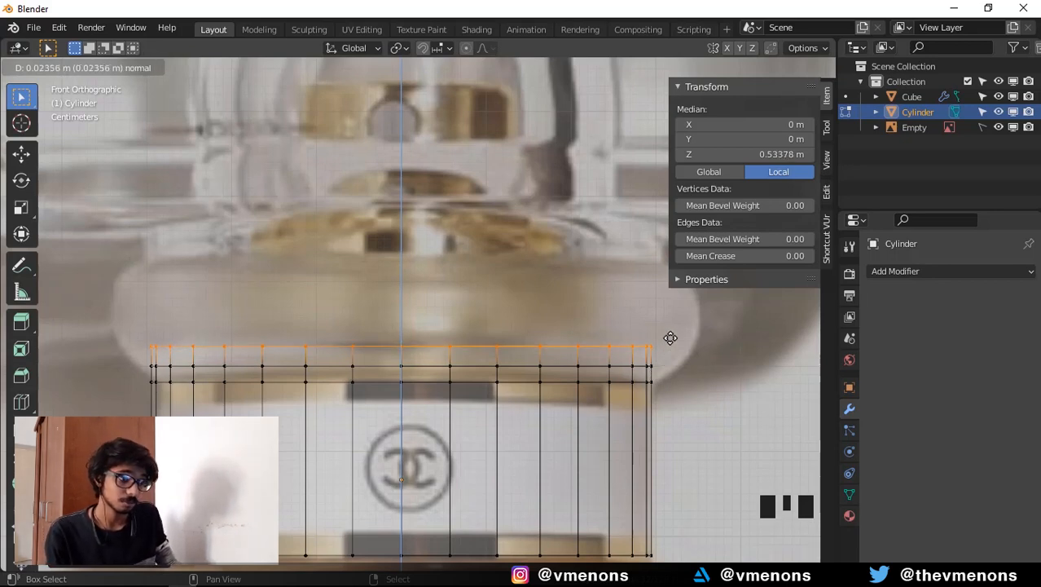
pyautogui.click(670, 343)
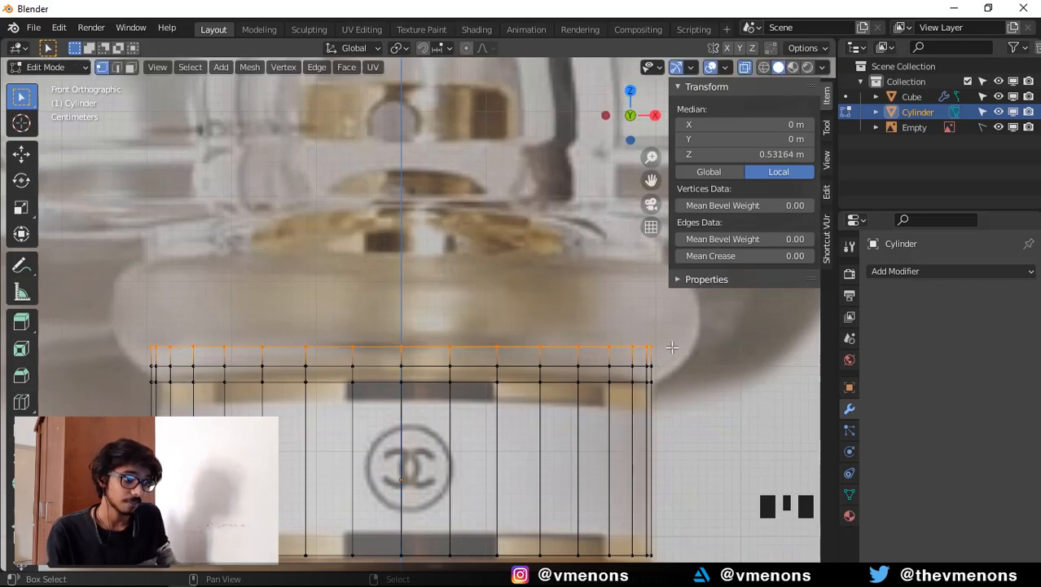
# Extrude the top ring up to about 0.856 m local Z and scale it to about 0.706 to form a slope.
pyautogui.press('e')
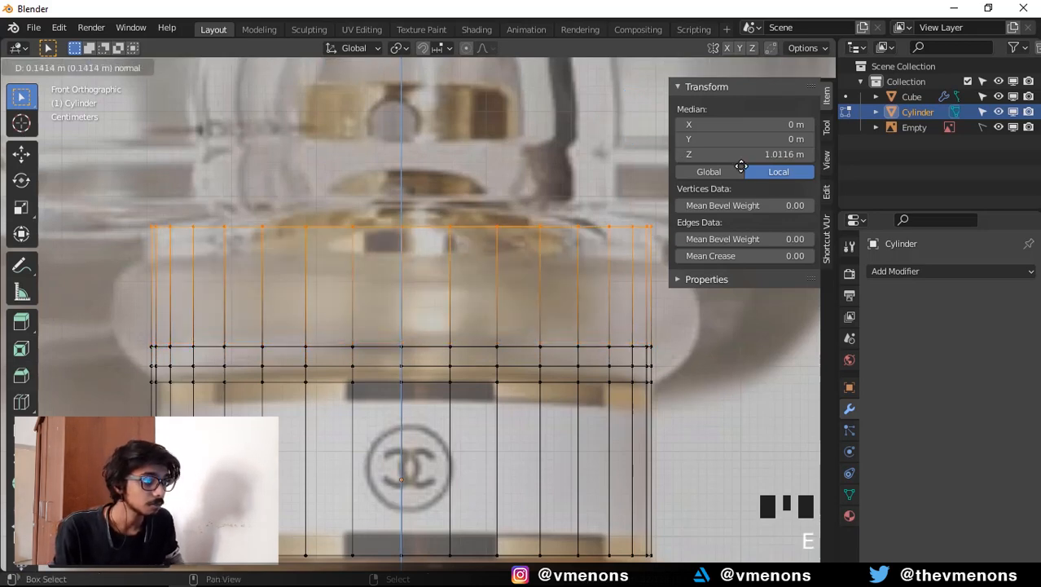
pyautogui.click(666, 74)
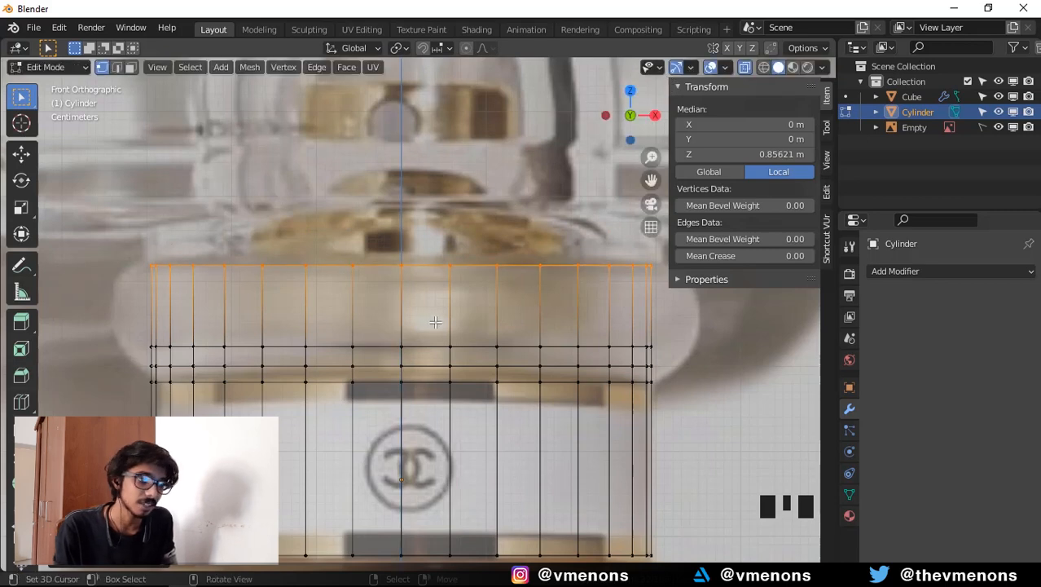
pyautogui.keyDown('shift'); pyautogui.moveTo(496, 210); pyautogui.dragTo(484, 312, button='middle'); pyautogui.keyUp('shift')
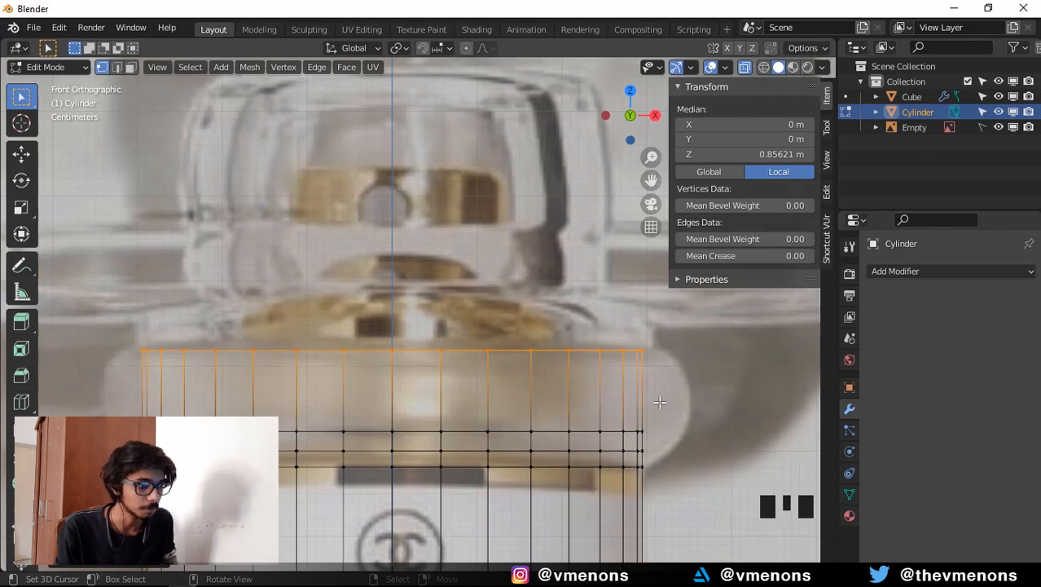
pyautogui.press('s')
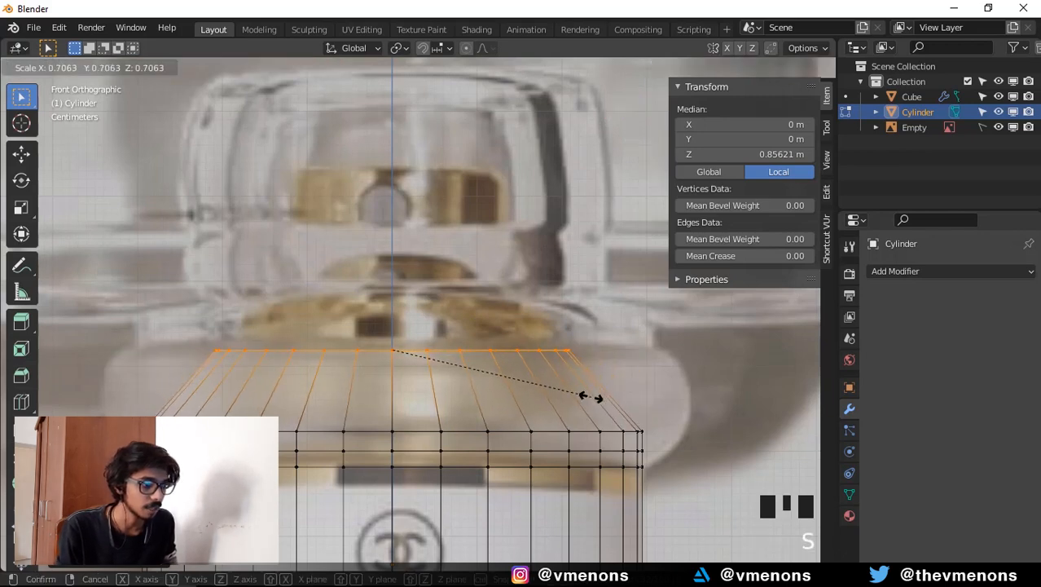
pyautogui.click(589, 399)
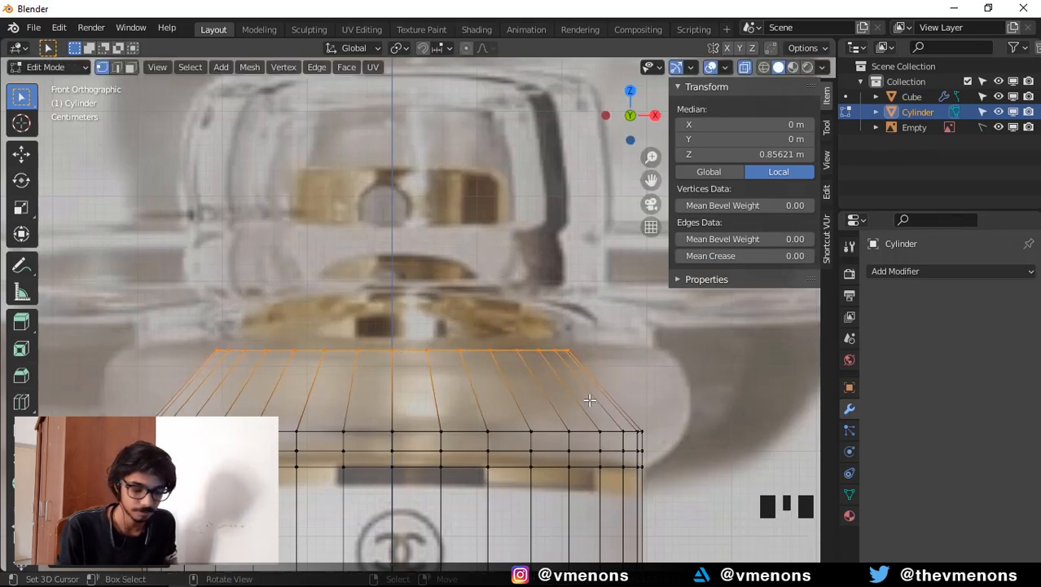
# Extrude the narrowed ring up to about 1.017 m local Z and scale it inward to about 0.8.
pyautogui.press('e')
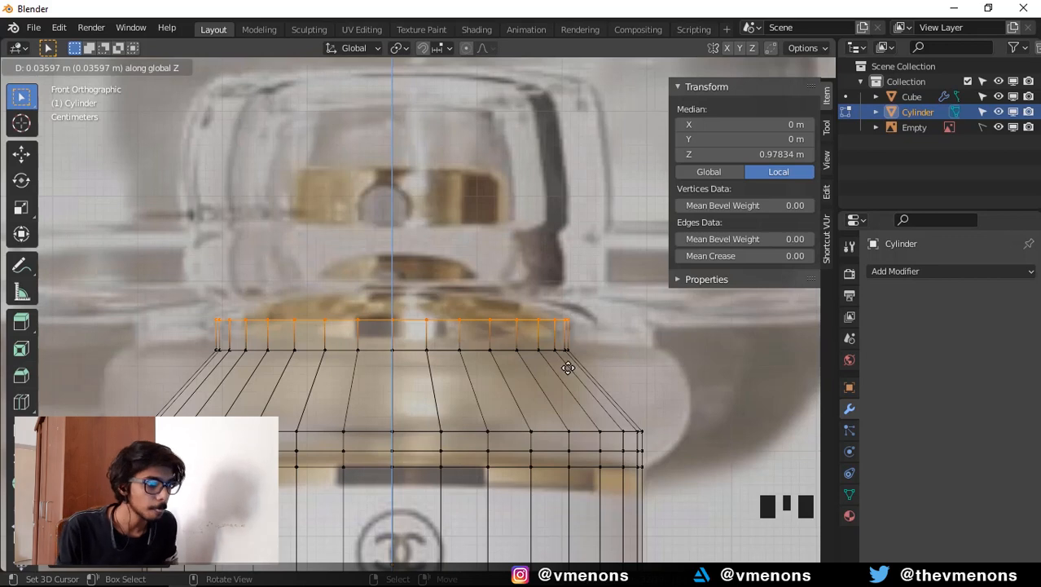
pyautogui.click(592, 306)
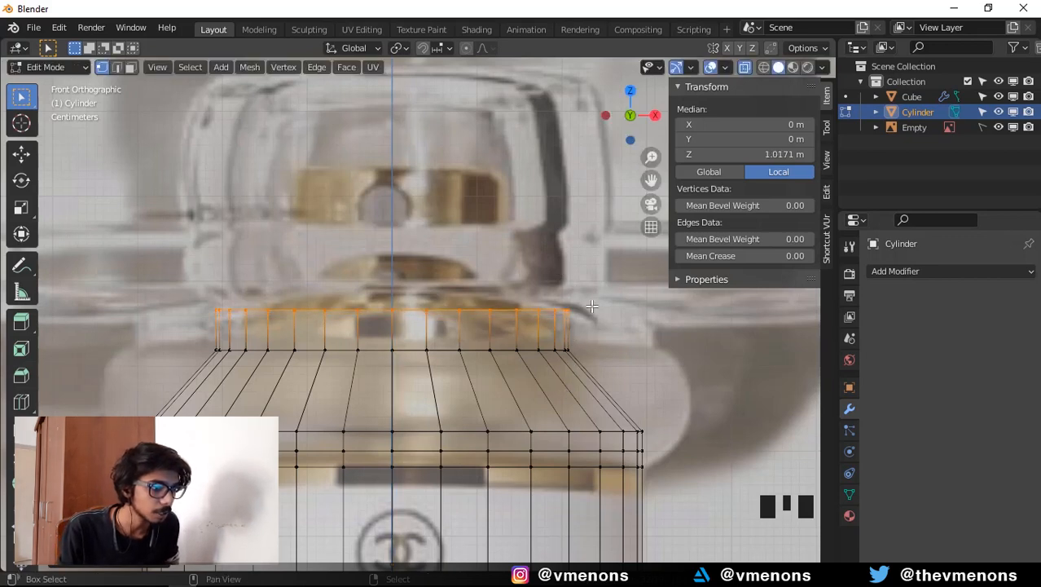
pyautogui.press('s')
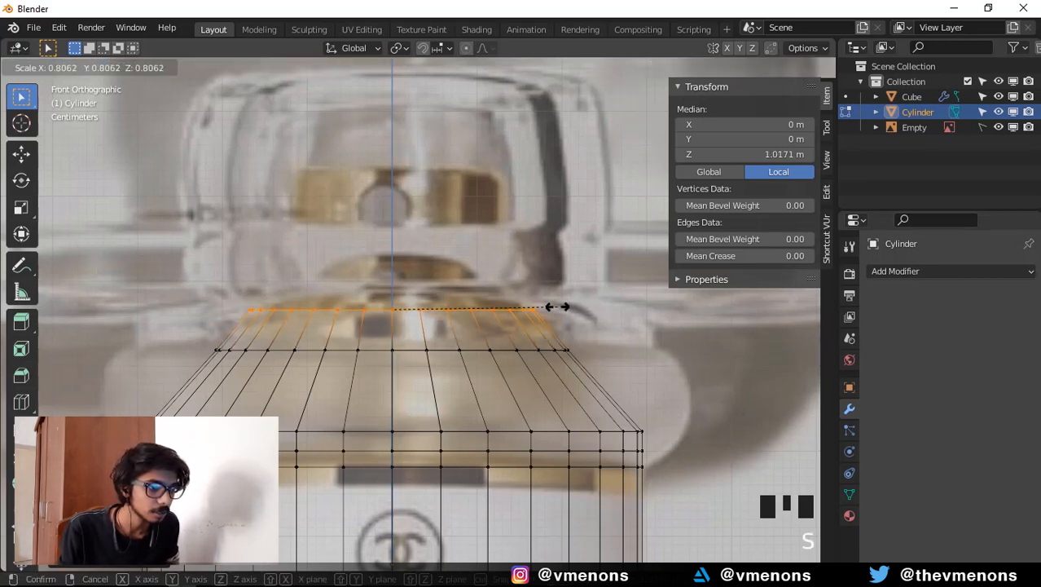
pyautogui.click(554, 308)
pyautogui.scroll(1, 536, 320)
pyautogui.keyDown('shift'); pyautogui.moveTo(549, 326); pyautogui.dragTo(579, 341, button='middle'); pyautogui.keyUp('shift')
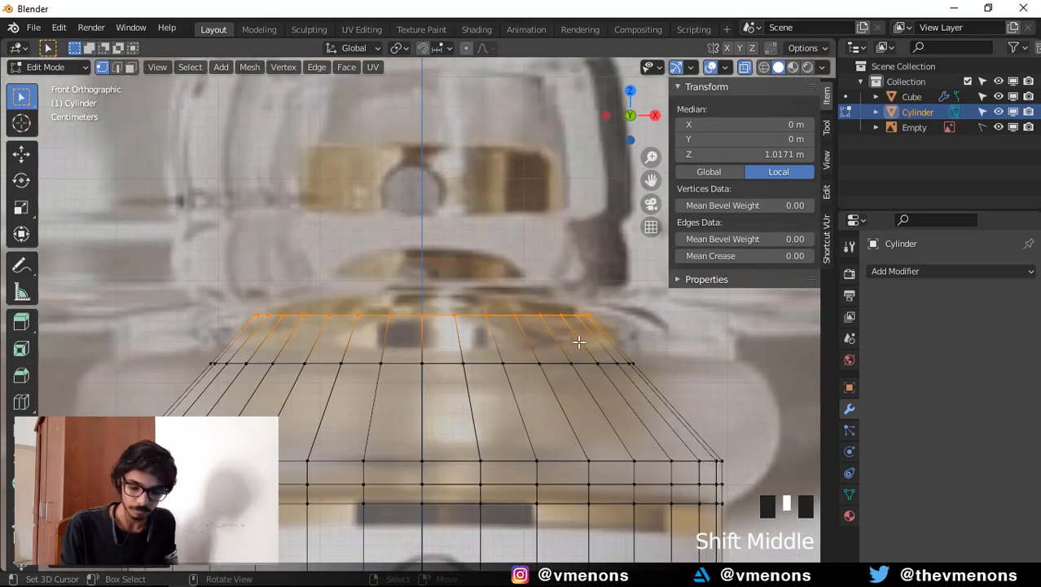
# Extrude another section up to about 1.089 m local Z and scale its top ring to about 0.79.
pyautogui.press('e')
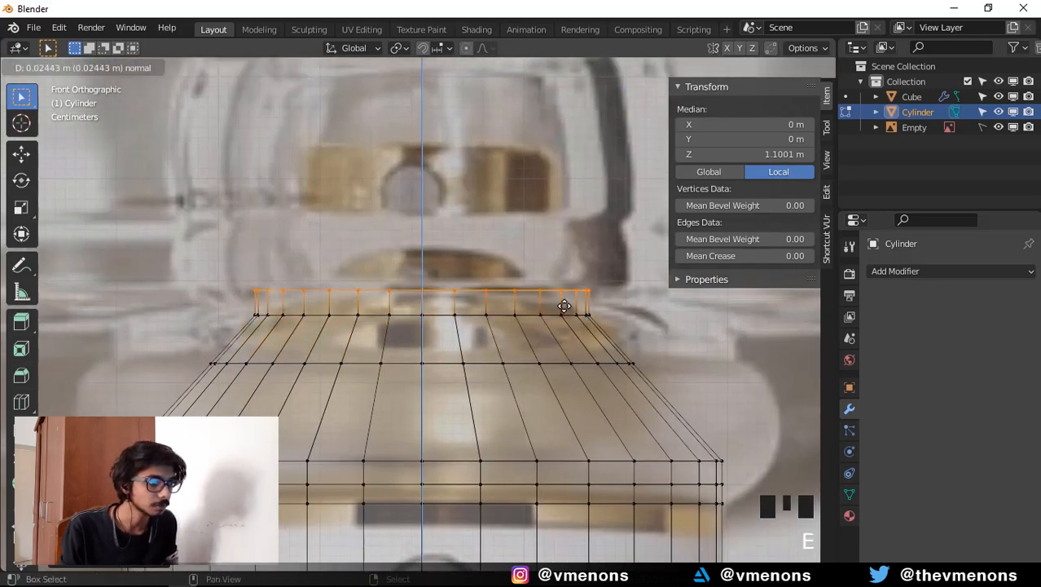
pyautogui.click(558, 339)
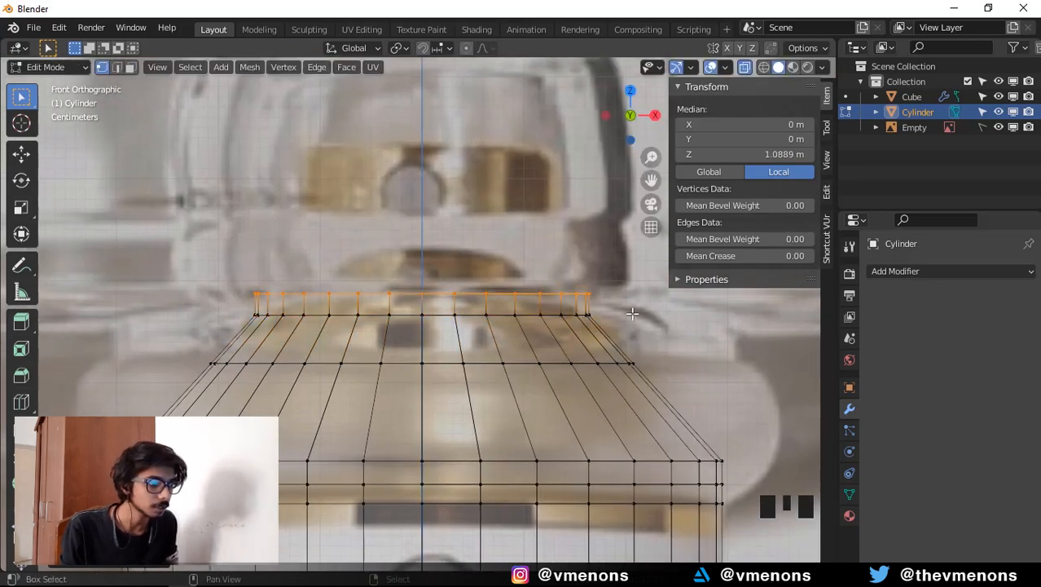
pyautogui.press('s')
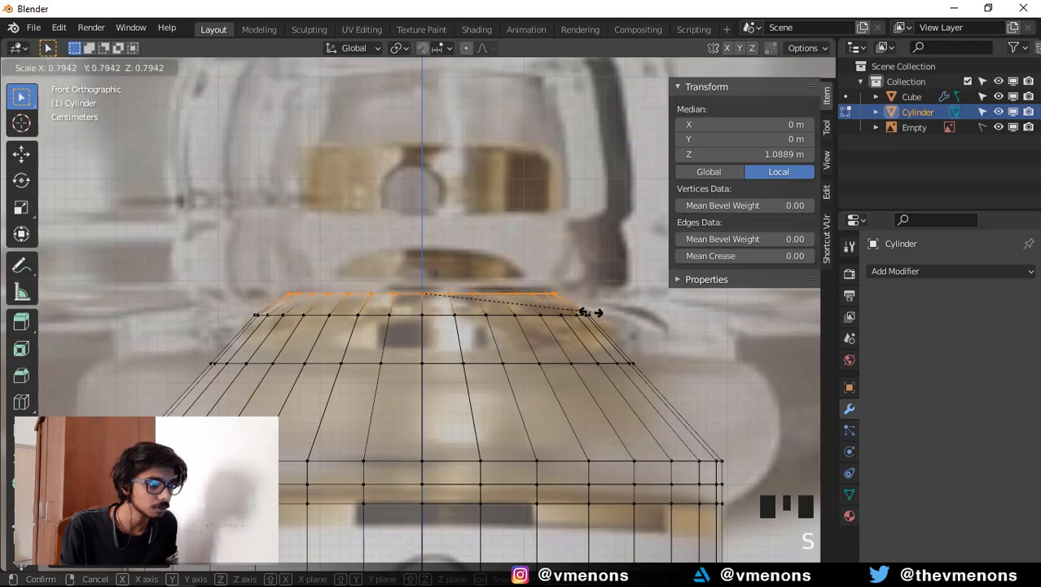
pyautogui.click(585, 311)
# Extrude a short vertical rim from the uppermost ring up to about 1.133 m local Z.
pyautogui.press('e')
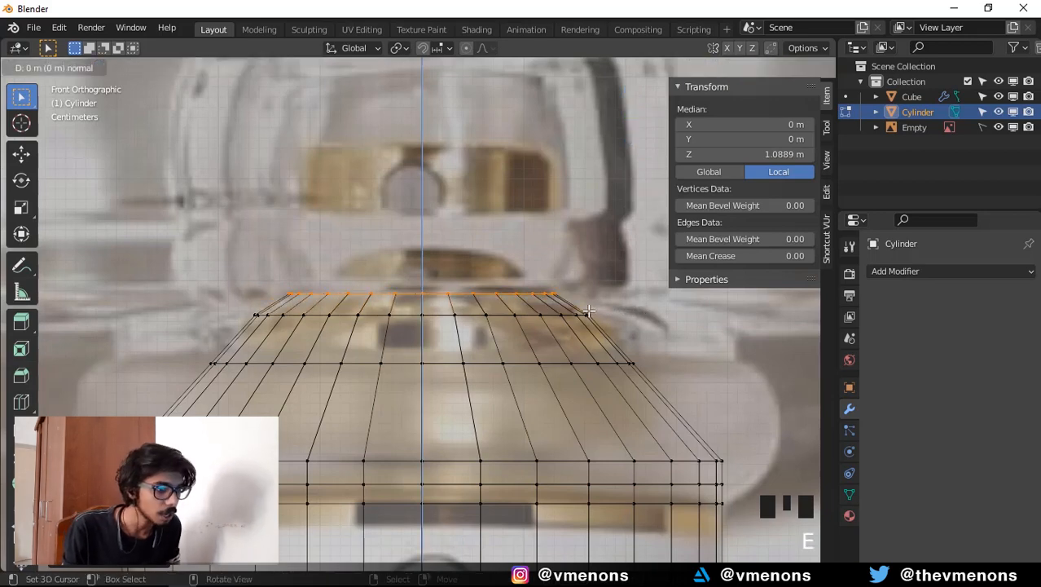
pyautogui.click(585, 177)
pyautogui.scroll(-4, 593, 343)
pyautogui.keyDown('shift'); pyautogui.moveTo(592, 343); pyautogui.dragTo(613, 281, button='middle'); pyautogui.keyUp('shift')
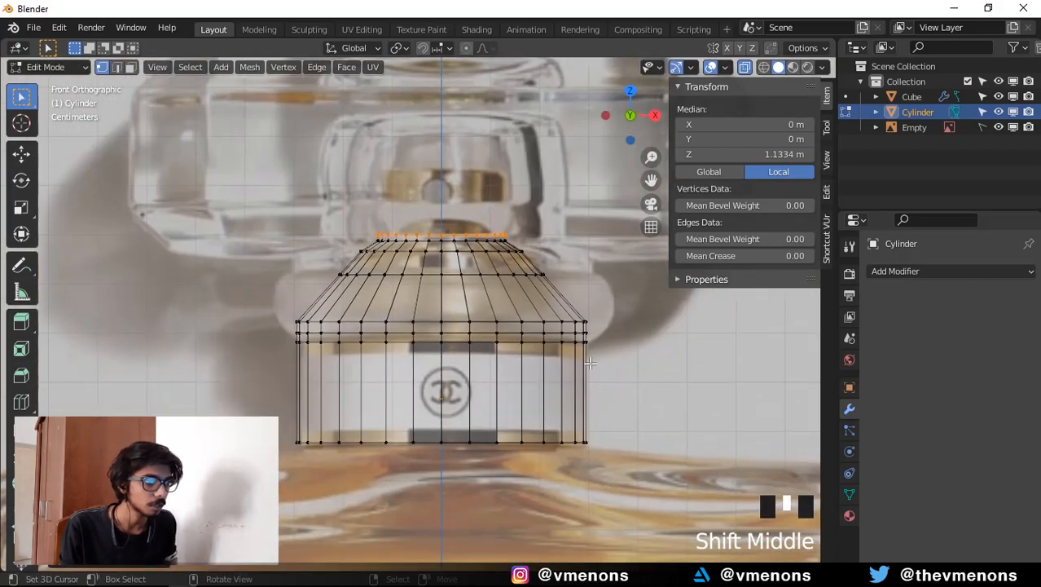
# Extrude the thin face band just above the collar and scale it inward to about 0.94 with Z locked, forming a groove.
pyautogui.scroll(2, 612, 349)
pyautogui.keyDown('shift'); pyautogui.moveTo(612, 349); pyautogui.dragTo(494, 297, button='middle'); pyautogui.keyUp('shift')
pyautogui.scroll(1, 639, 410)
pyautogui.scroll(1, 595, 354)
pyautogui.keyDown('shift'); pyautogui.moveTo(599, 344); pyautogui.dragTo(618, 359, button='middle'); pyautogui.keyUp('shift')
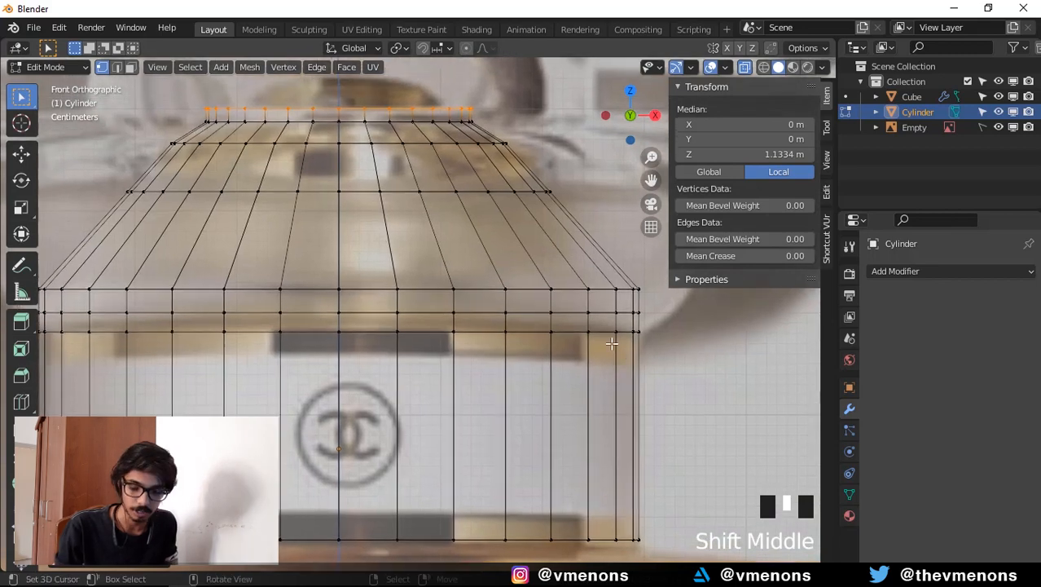
pyautogui.press('3')
pyautogui.keyDown('alt'); pyautogui.rightClick(610, 322); pyautogui.keyUp('alt')
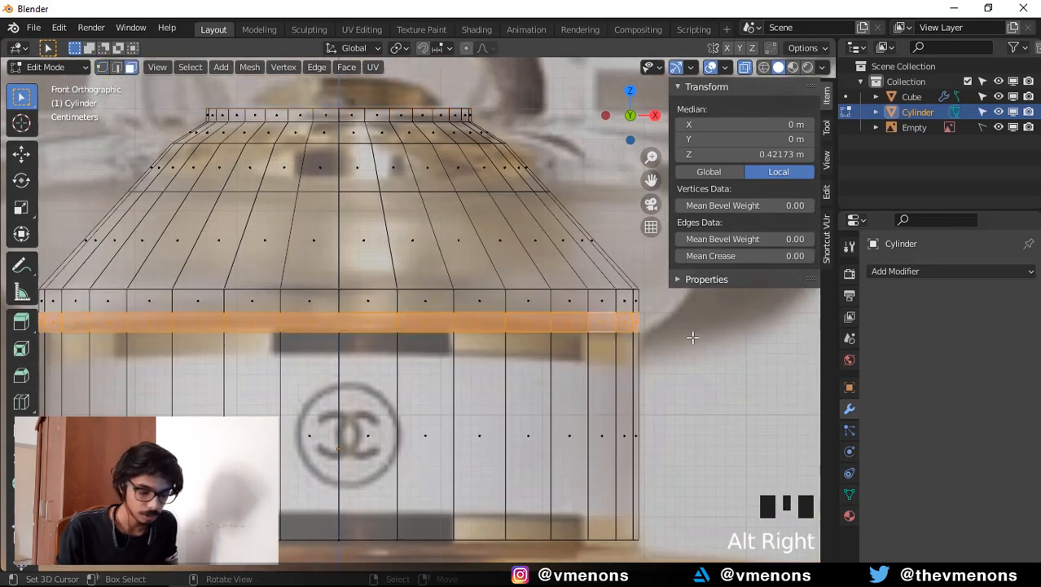
pyautogui.press('e')
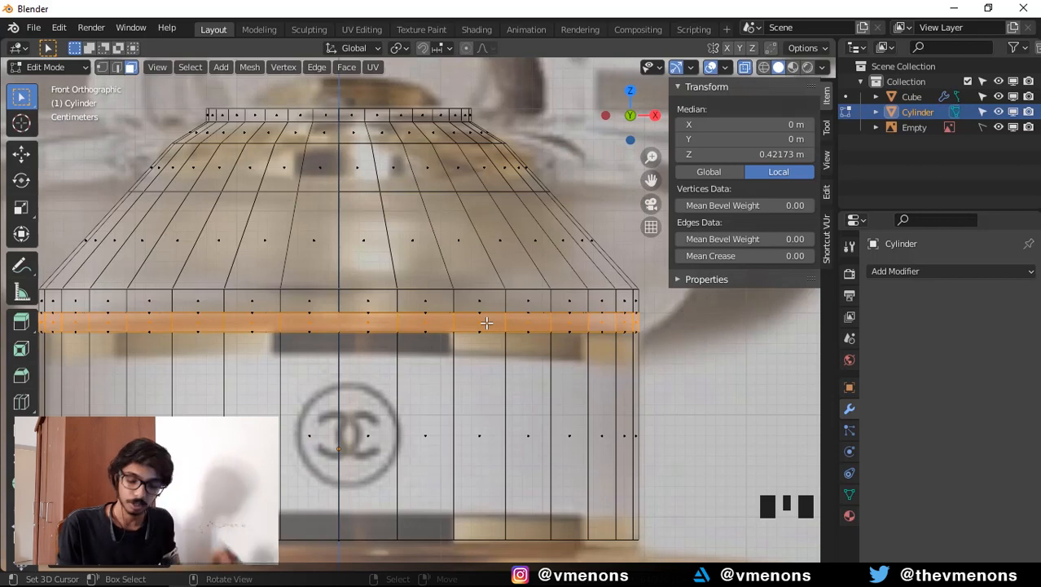
pyautogui.press('s')
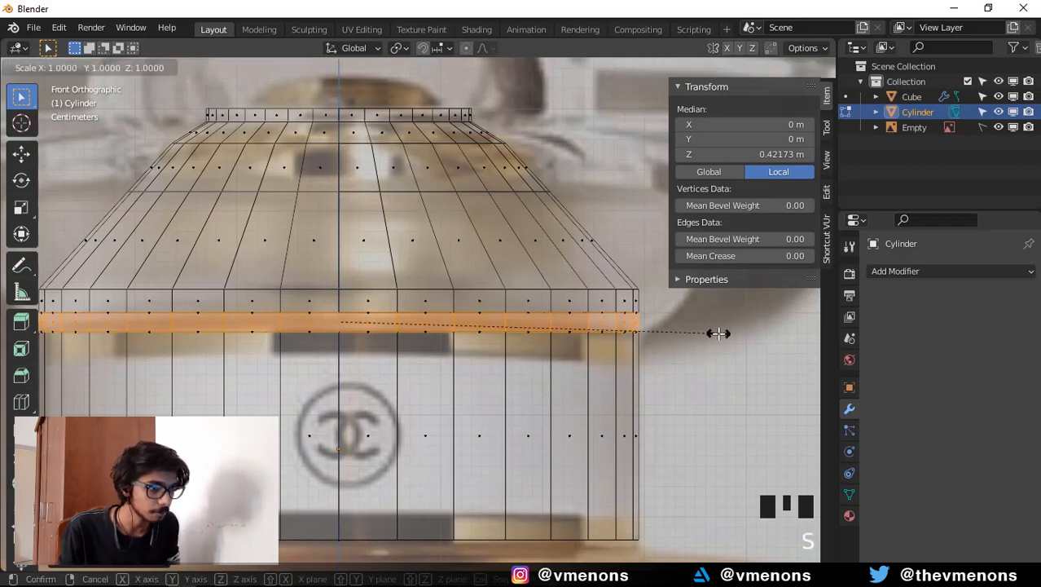
pyautogui.hotkey('shift', 'z')
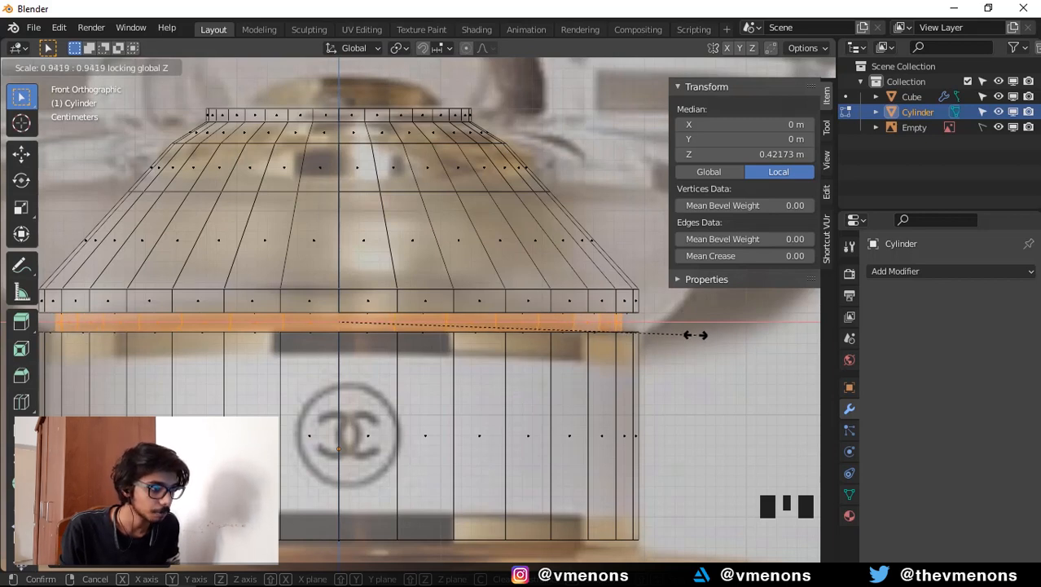
pyautogui.click(692, 335)
# Add a centred loop cut in the upper sloped section at about 0.937 m local Z and scale it outward to about 1.05.
pyautogui.keyDown('shift'); pyautogui.moveTo(690, 332); pyautogui.dragTo(657, 356, button='middle'); pyautogui.keyUp('shift')
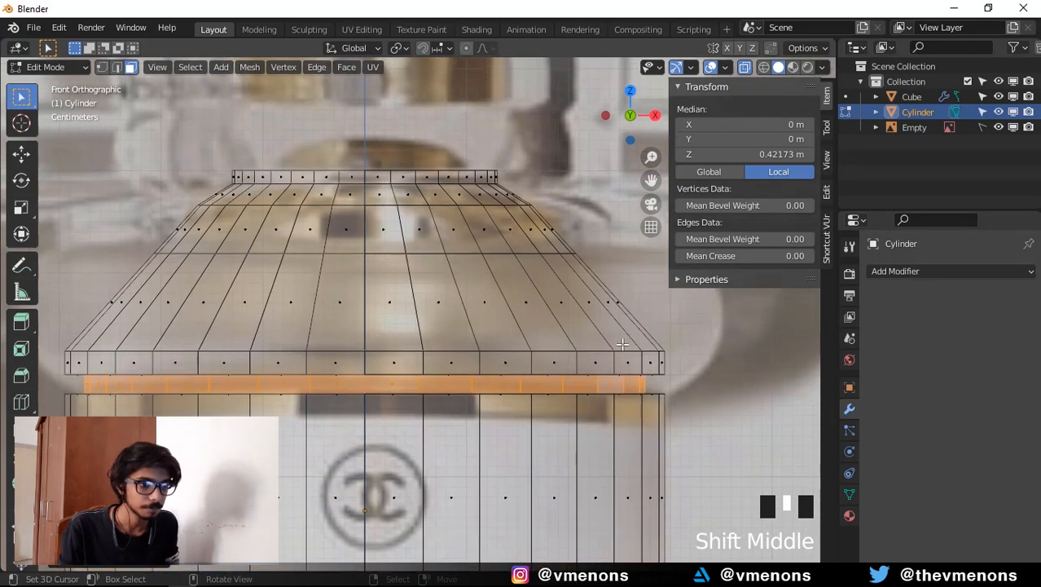
pyautogui.press('2')
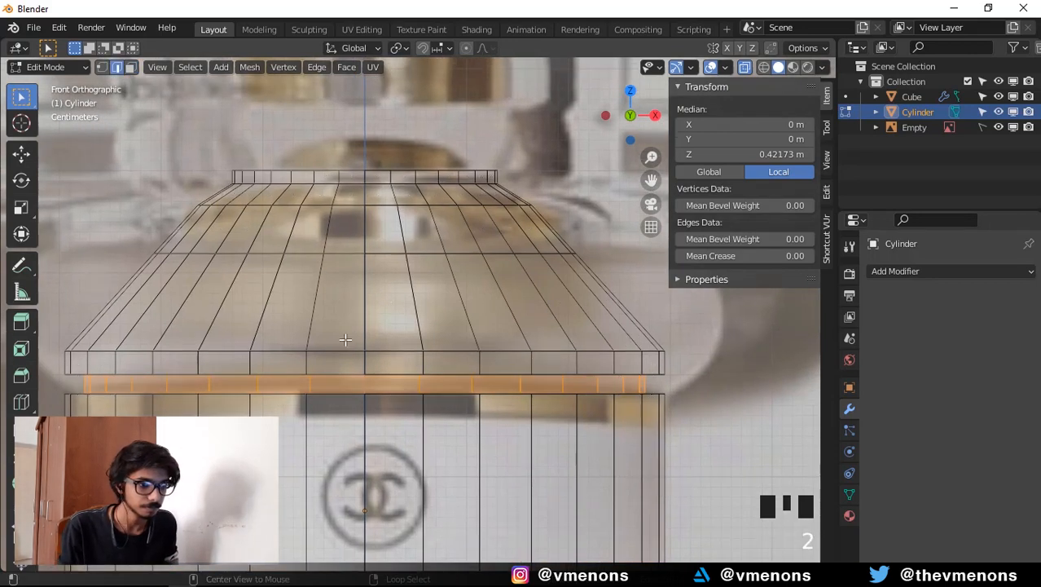
pyautogui.keyDown('alt'); pyautogui.rightClick(237, 349); pyautogui.keyUp('alt')
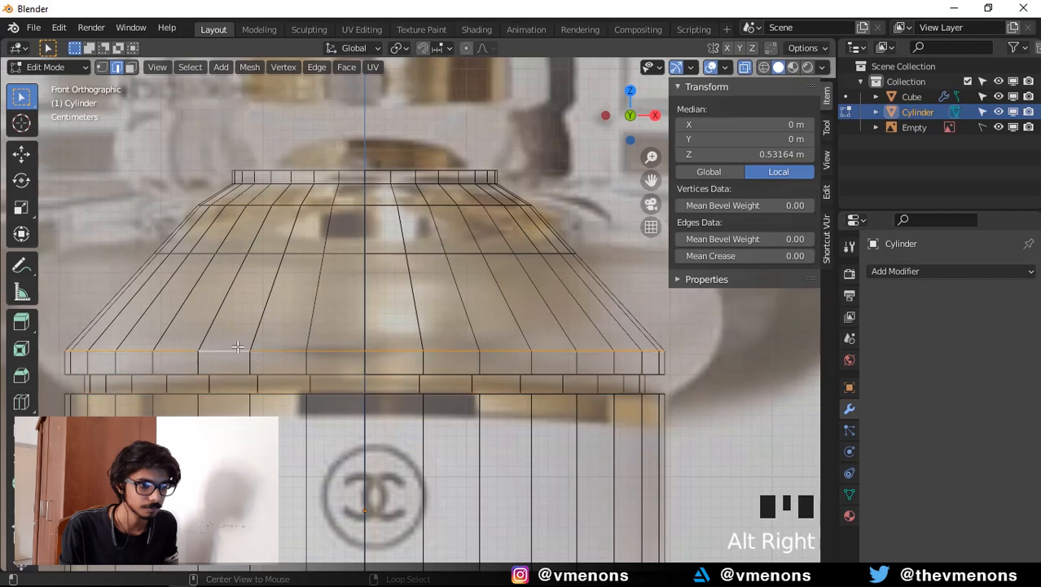
pyautogui.hotkey('ctrl', 'r')
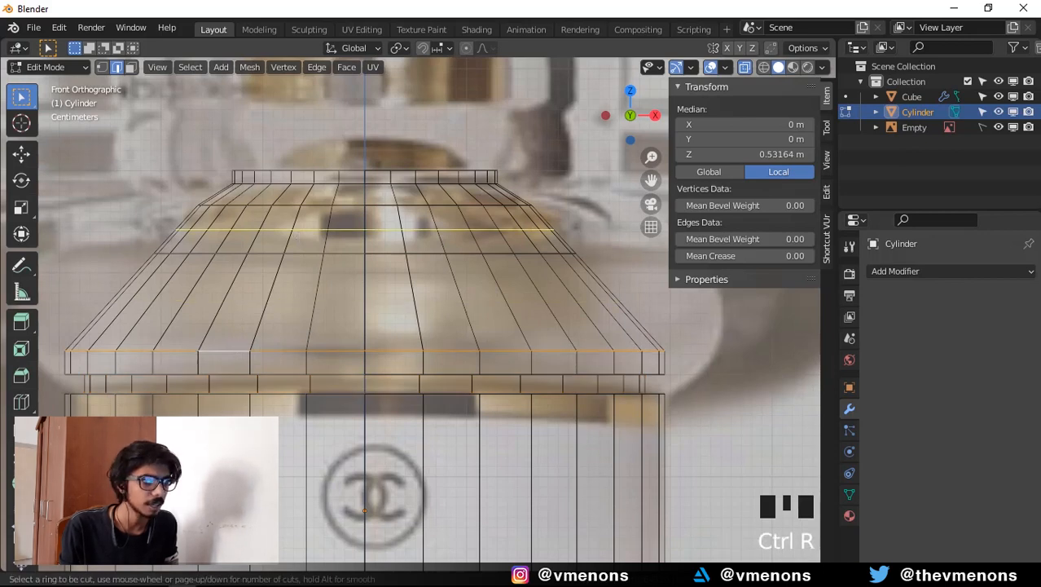
pyautogui.click(495, 223)
pyautogui.rightClick(495, 222)
pyautogui.press('s')
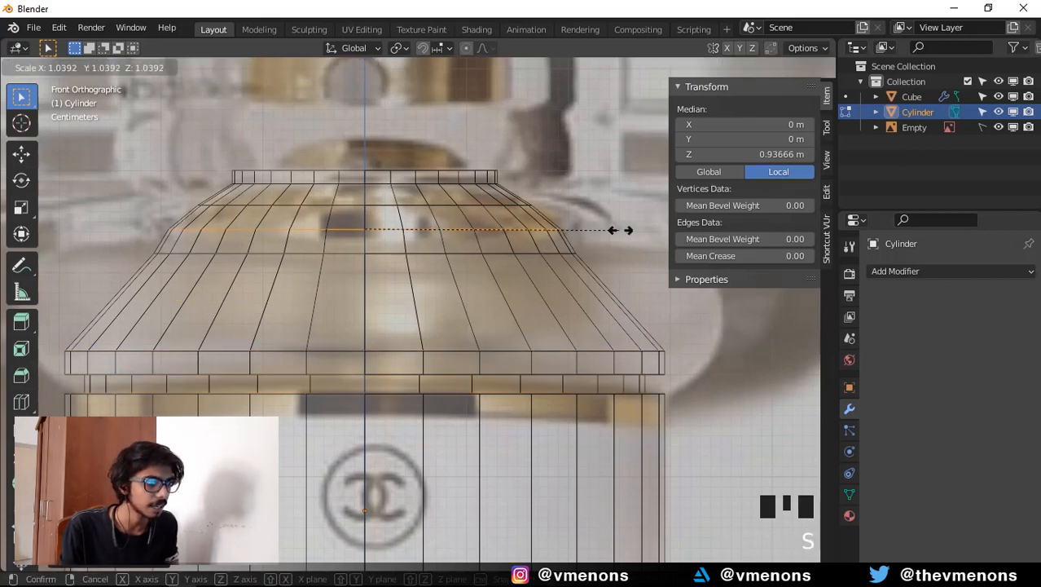
pyautogui.click(644, 235)
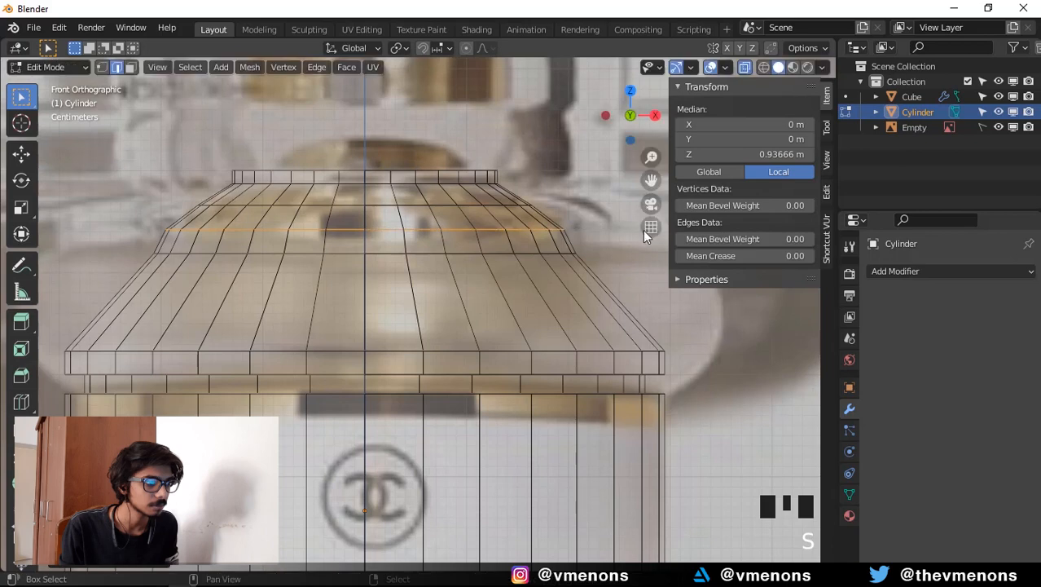
# Scale the edge loop at about 1.017 m local Z inward to about 0.88.
pyautogui.keyDown('alt'); pyautogui.rightClick(487, 207); pyautogui.keyUp('alt')
pyautogui.press('s')
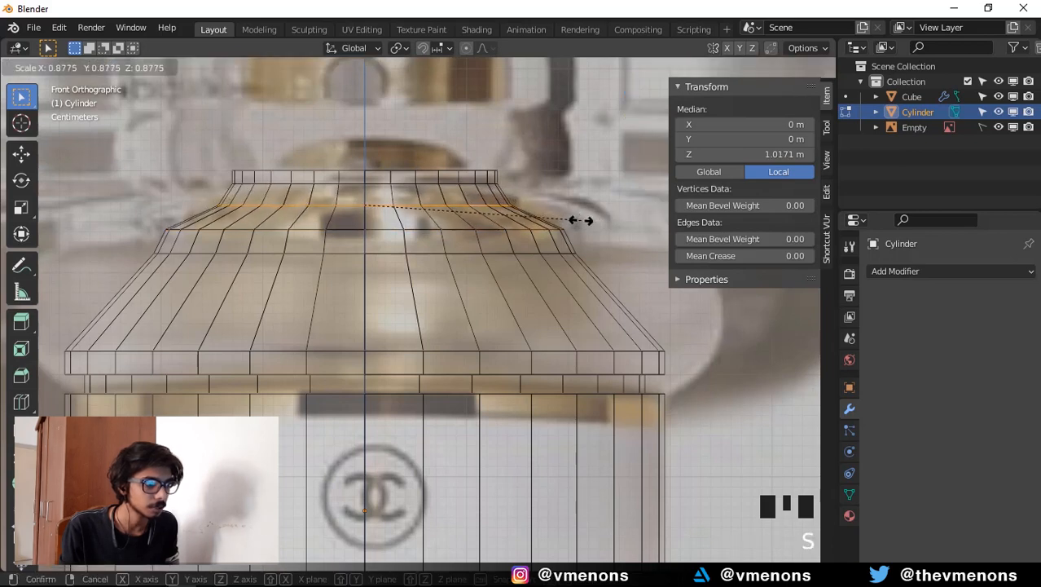
pyautogui.click(581, 218)
# Add a centred loop cut in the lower sloped section at about 0.694 m local Z and scale it inward to about 0.86.
pyautogui.keyDown('shift'); pyautogui.moveTo(508, 301); pyautogui.dragTo(513, 297, button='middle'); pyautogui.keyUp('shift')
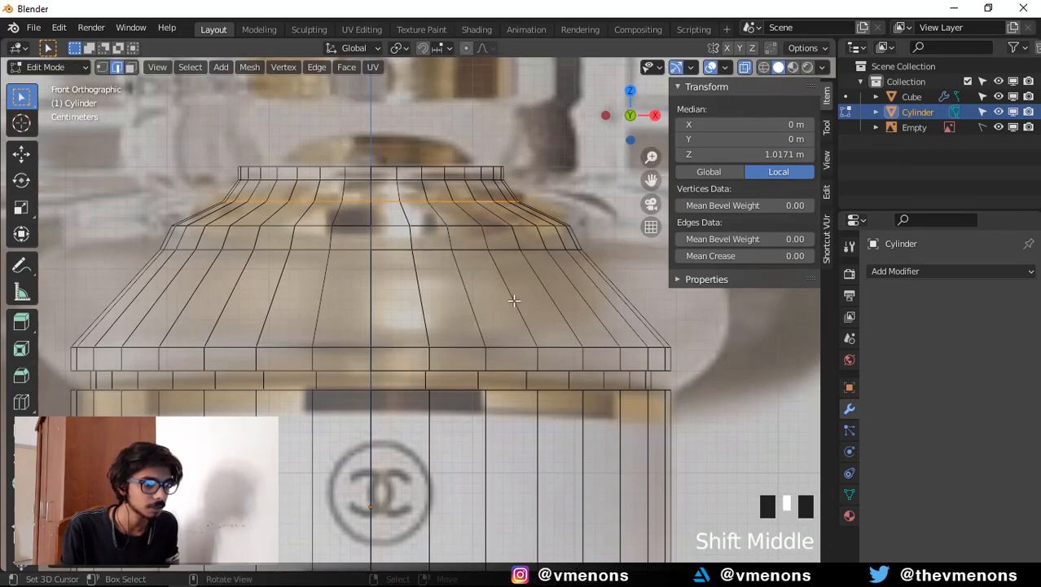
pyautogui.hotkey('ctrl', 'r')
pyautogui.click(615, 300)
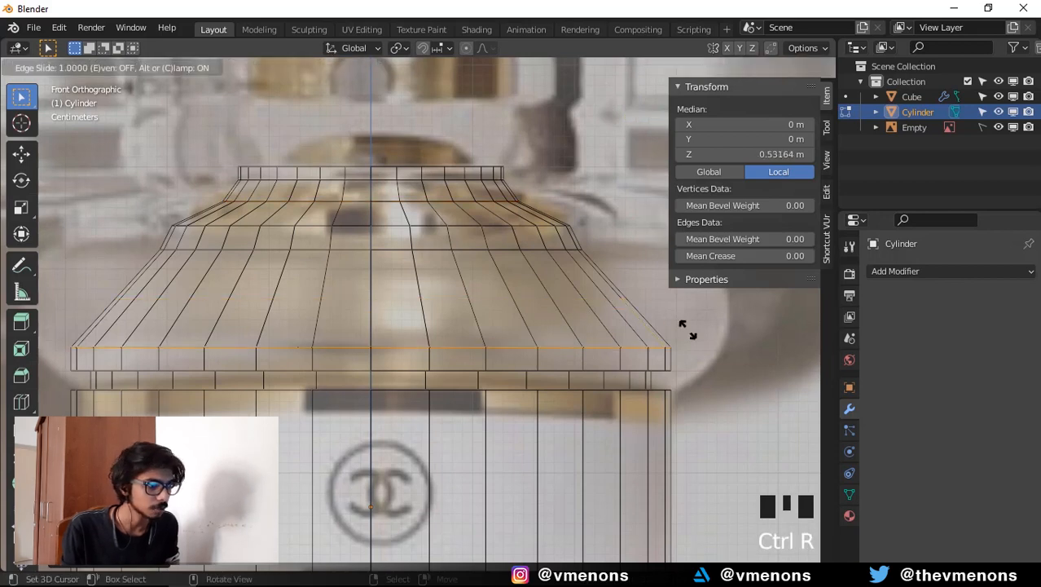
pyautogui.rightClick(645, 294)
pyautogui.press('s')
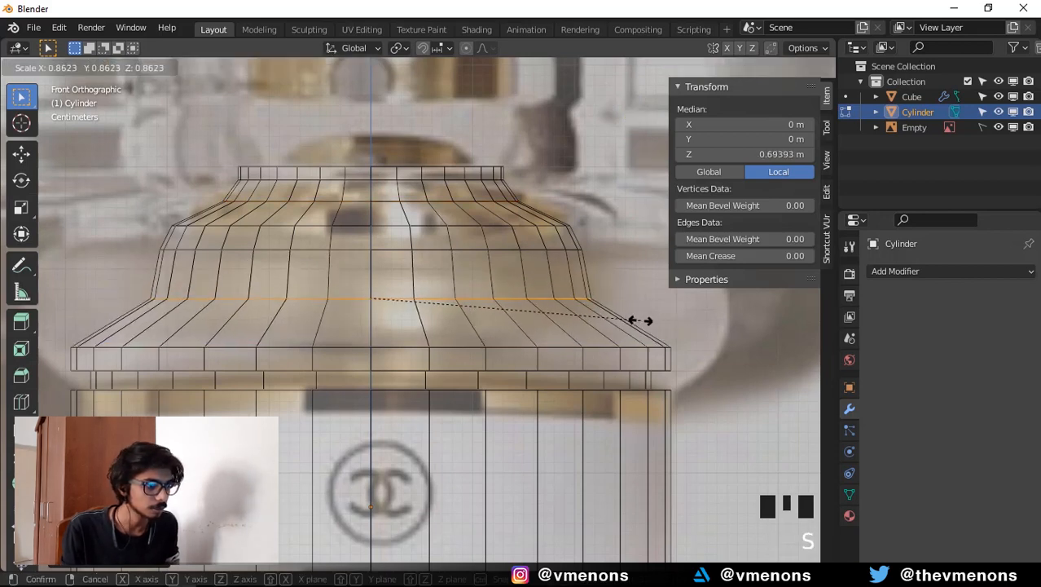
pyautogui.click(639, 320)
pyautogui.press('Tab')
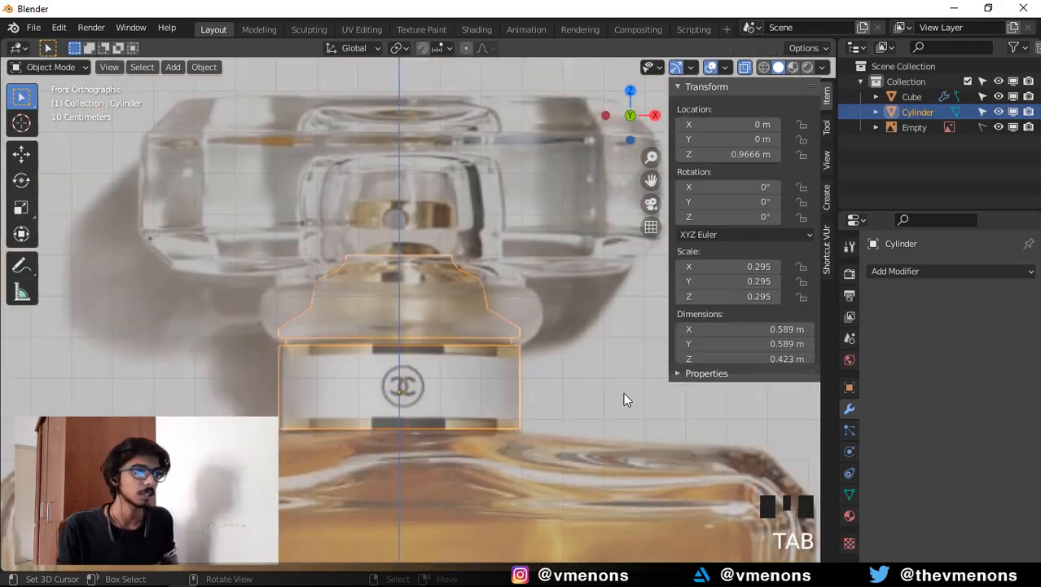
# Isolate the collar in local view and turn off X-ray display.
pyautogui.scroll(-5, 623, 392)
pyautogui.moveTo(591, 407); pyautogui.dragTo(554, 394, button='middle')
pyautogui.scroll(3, 539, 326)
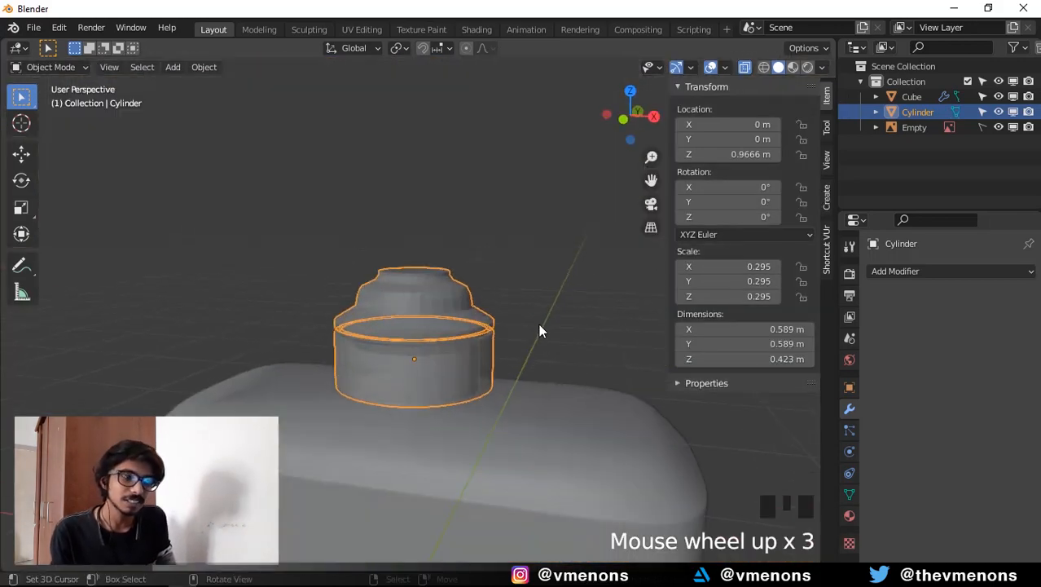
pyautogui.keyDown('shift'); pyautogui.moveTo(541, 319); pyautogui.dragTo(514, 343, button='middle'); pyautogui.keyUp('shift')
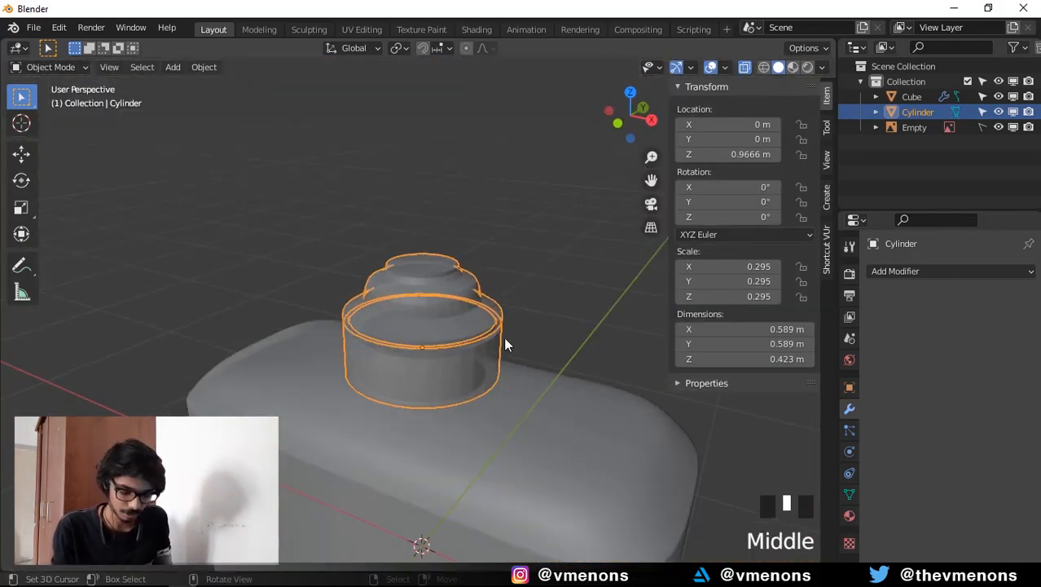
pyautogui.press('/')
pyautogui.scroll(-1, 506, 332)
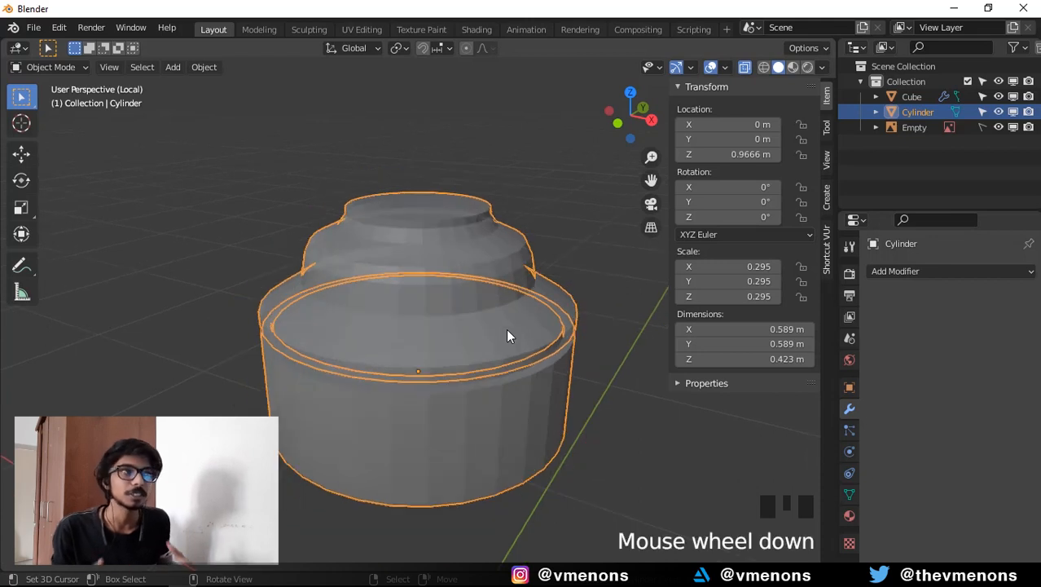
pyautogui.scroll(-2, 506, 328)
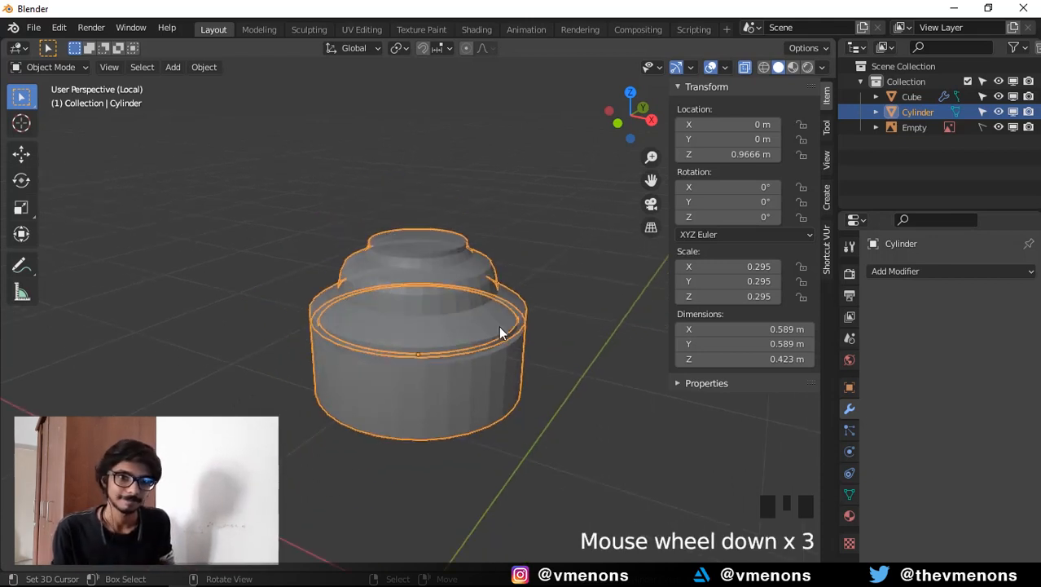
pyautogui.moveTo(499, 325); pyautogui.dragTo(480, 338, button='middle')
pyautogui.hotkey('alt', 'z')
# Shade the collar smooth and enable Auto Smooth at 30° for its normals.
pyautogui.scroll(2, 478, 294)
pyautogui.press('w')
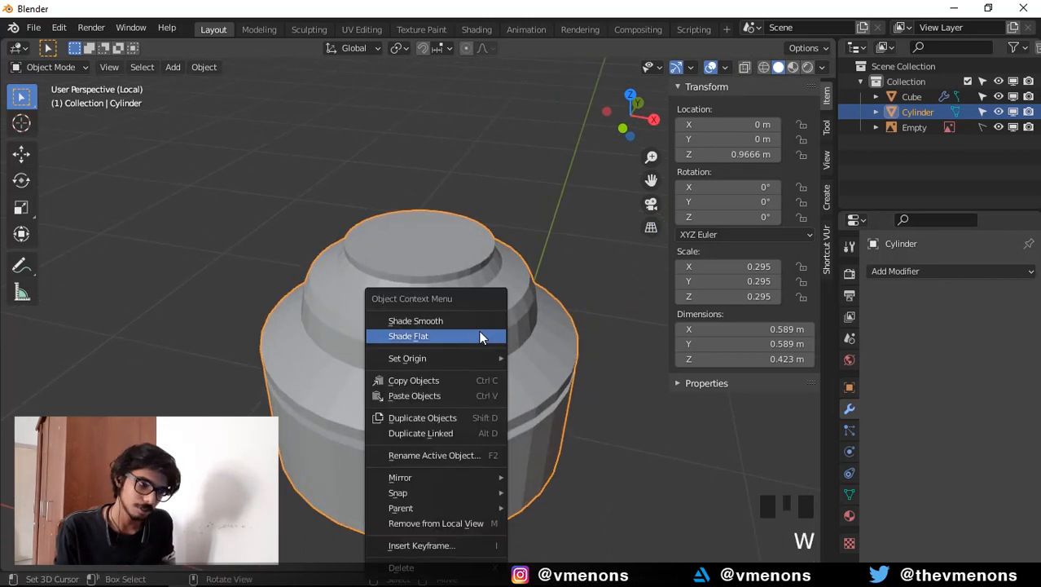
pyautogui.click(479, 321)
pyautogui.click(849, 495)
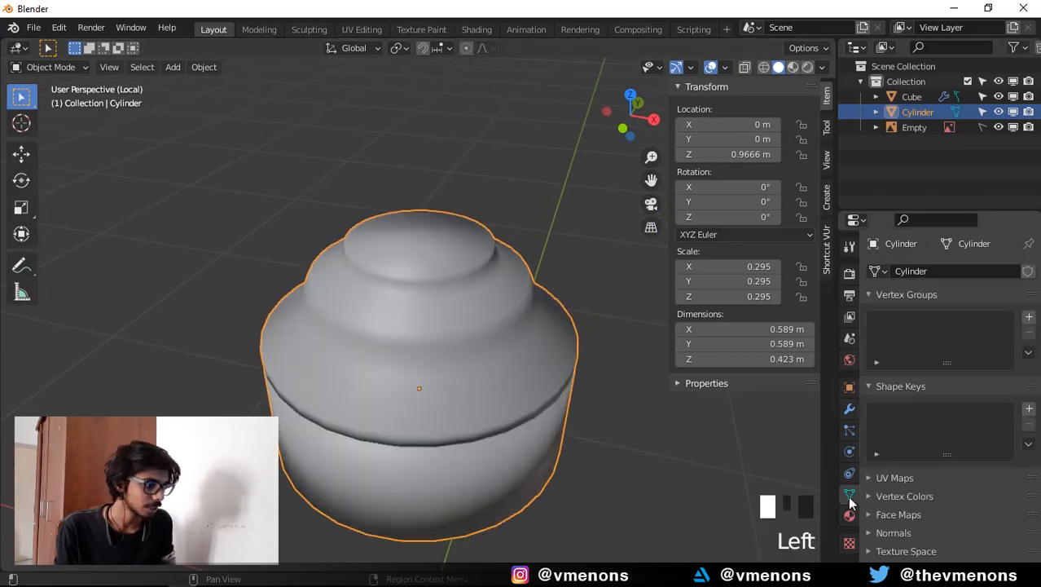
pyautogui.scroll(-8, 897, 486)
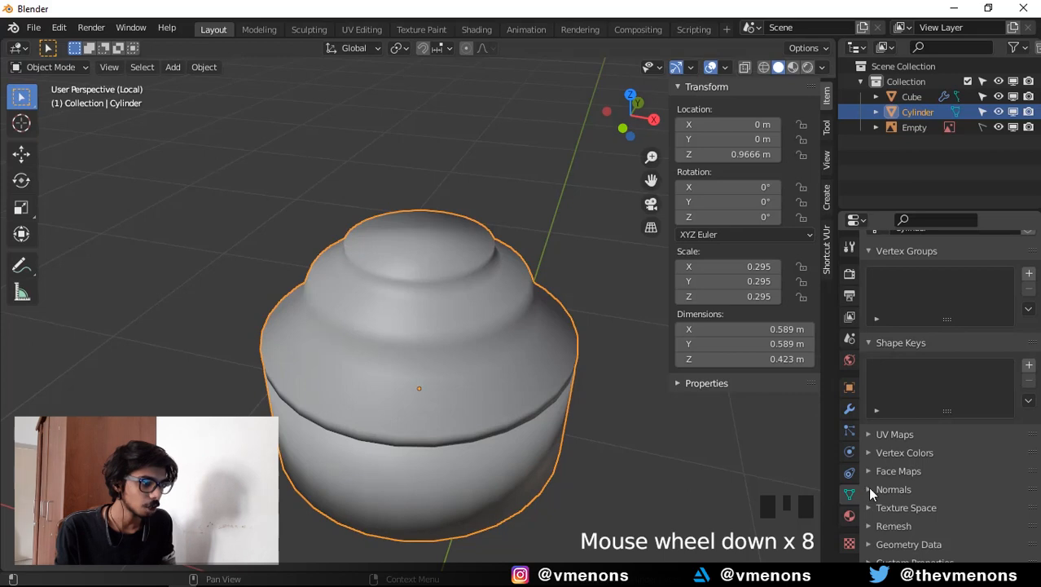
pyautogui.click(868, 490)
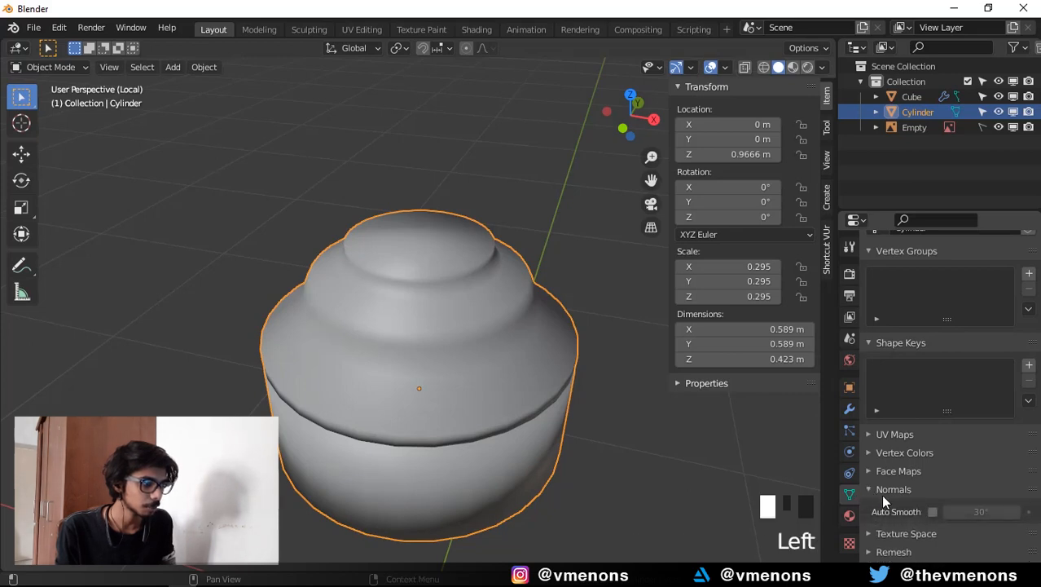
pyautogui.click(933, 512)
# Delete the collar's upper and lower cap faces.
pyautogui.press('Tab')
pyautogui.moveTo(467, 257); pyautogui.dragTo(472, 275, button='middle')
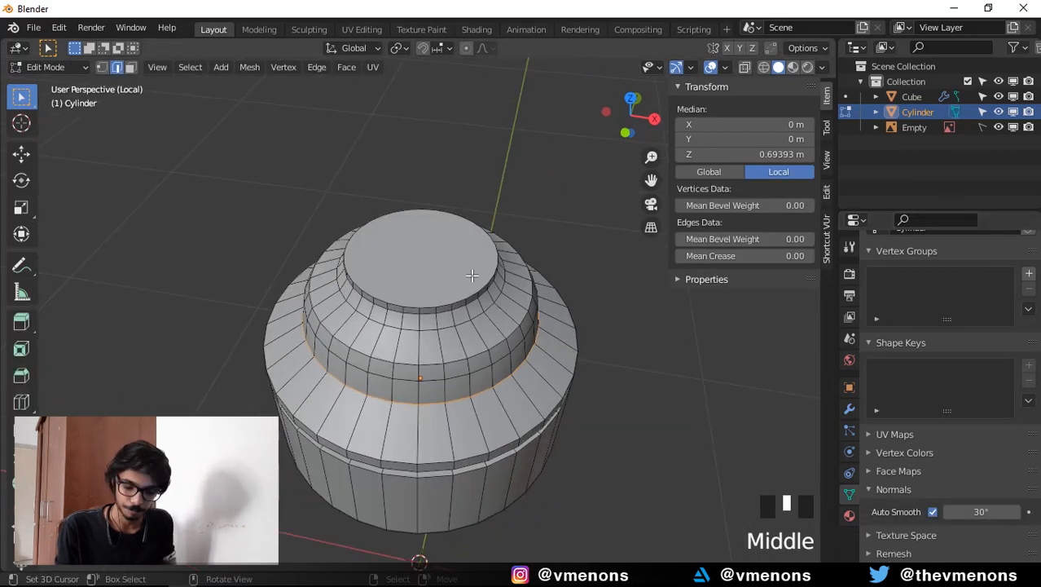
pyautogui.press('3')
pyautogui.click(463, 272)
pyautogui.moveTo(465, 456); pyautogui.dragTo(467, 334, button='middle')
pyautogui.click(467, 335)
pyautogui.press('x')
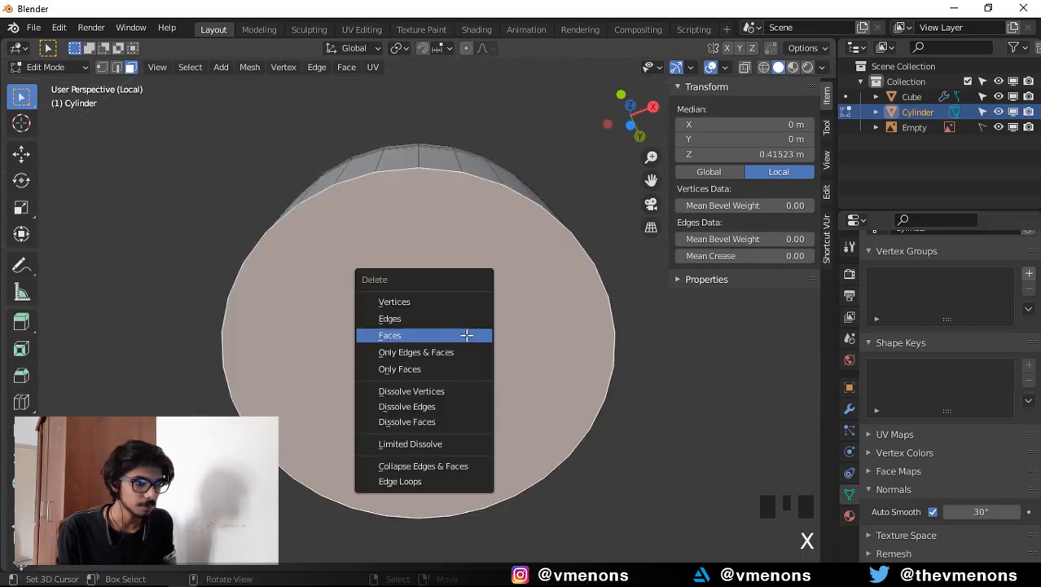
pyautogui.click(466, 336)
# Select the open edge loops at both ends of the collar and return from local view to the full scene.
pyautogui.press('2')
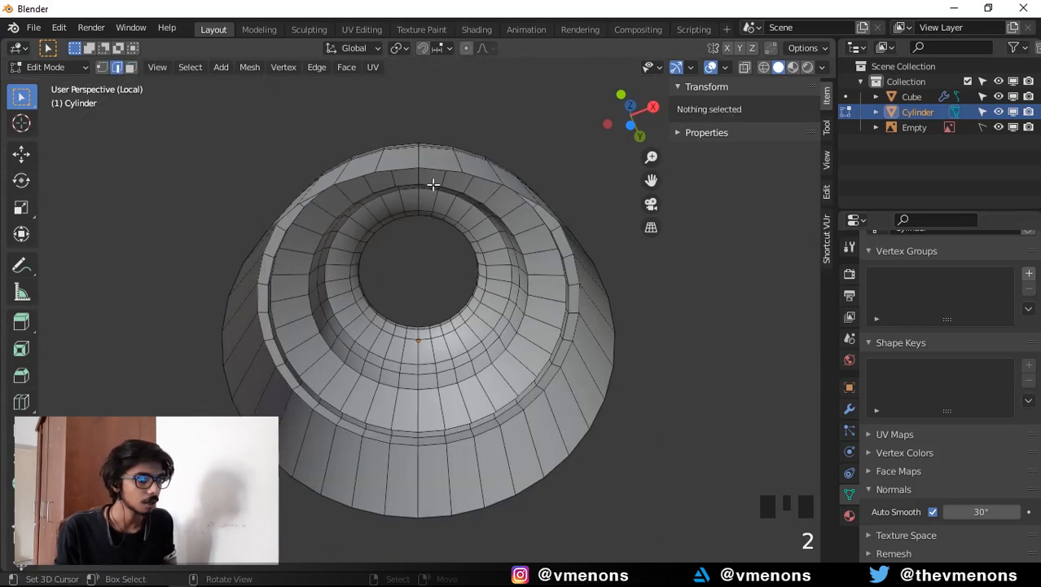
pyautogui.keyDown('alt'); pyautogui.rightClick(428, 167); pyautogui.keyUp('alt')
pyautogui.moveTo(477, 228); pyautogui.dragTo(368, 374, button='middle')
pyautogui.scroll(2, 455, 375)
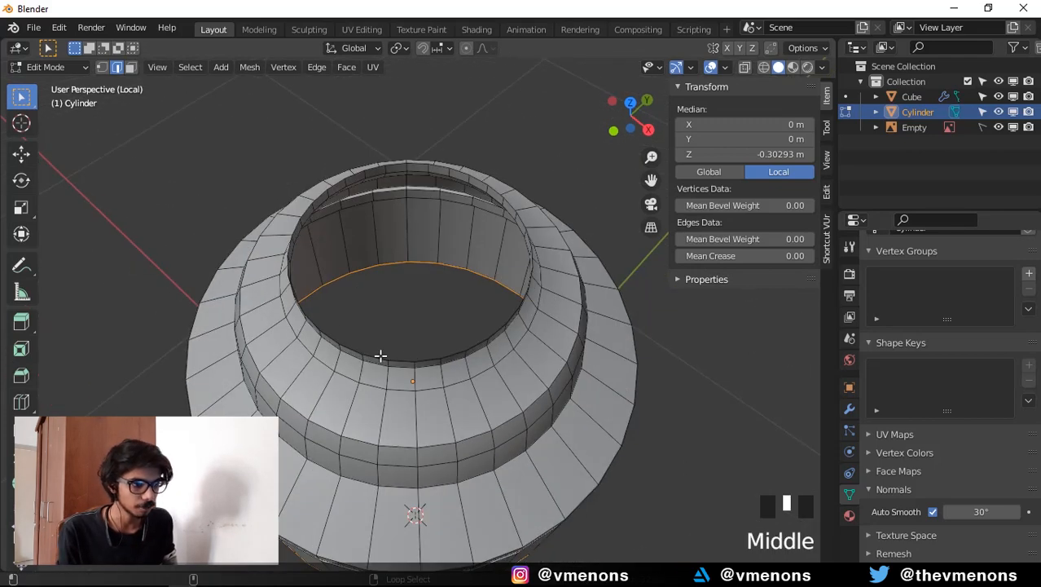
pyautogui.keyDown('alt'); pyautogui.keyDown('shift'); pyautogui.rightClick(380, 356); pyautogui.keyUp('shift'); pyautogui.keyUp('alt')
pyautogui.moveTo(591, 391); pyautogui.dragTo(597, 370, button='middle')
pyautogui.press('KP_1')
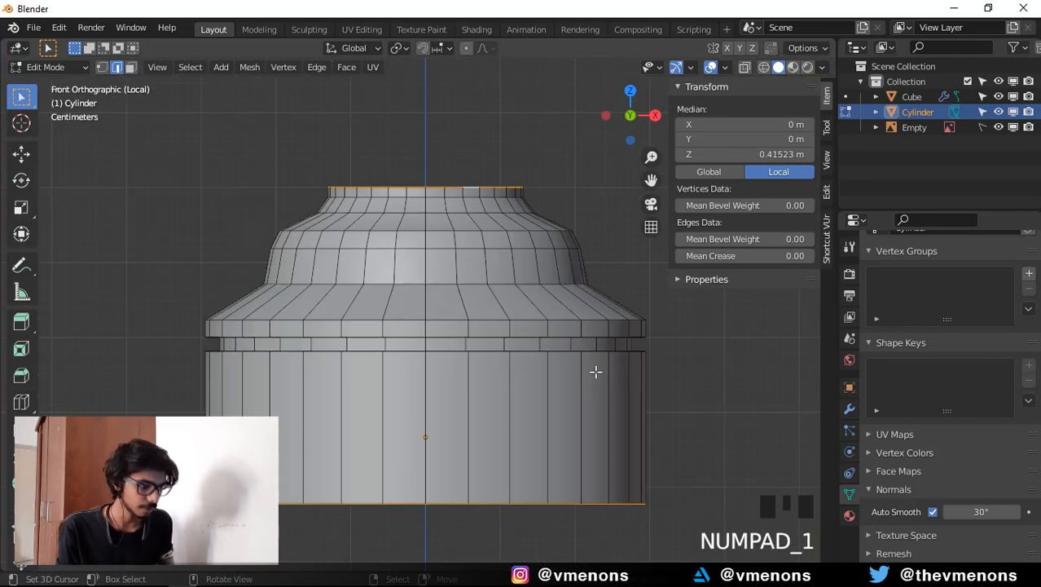
pyautogui.press('KP_Divide')
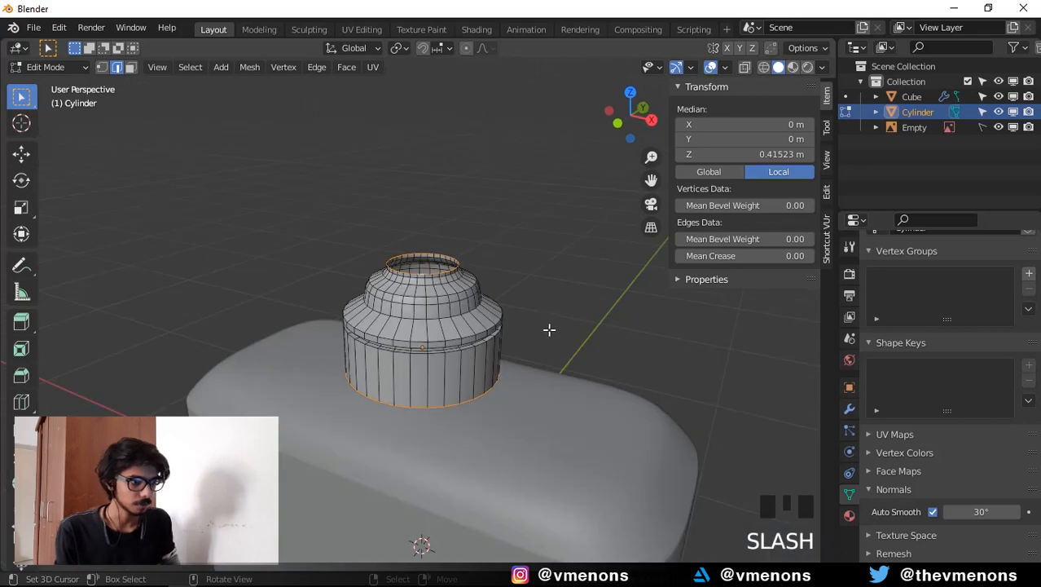
# Extrude both open edge loops and scale them inward with Z locked to form a thin rim at each end.
pyautogui.moveTo(550, 328); pyautogui.dragTo(540, 379, button='middle')
pyautogui.scroll(4, 547, 319)
pyautogui.moveTo(546, 319); pyautogui.dragTo(565, 372, button='middle')
pyautogui.scroll(3, 590, 372)
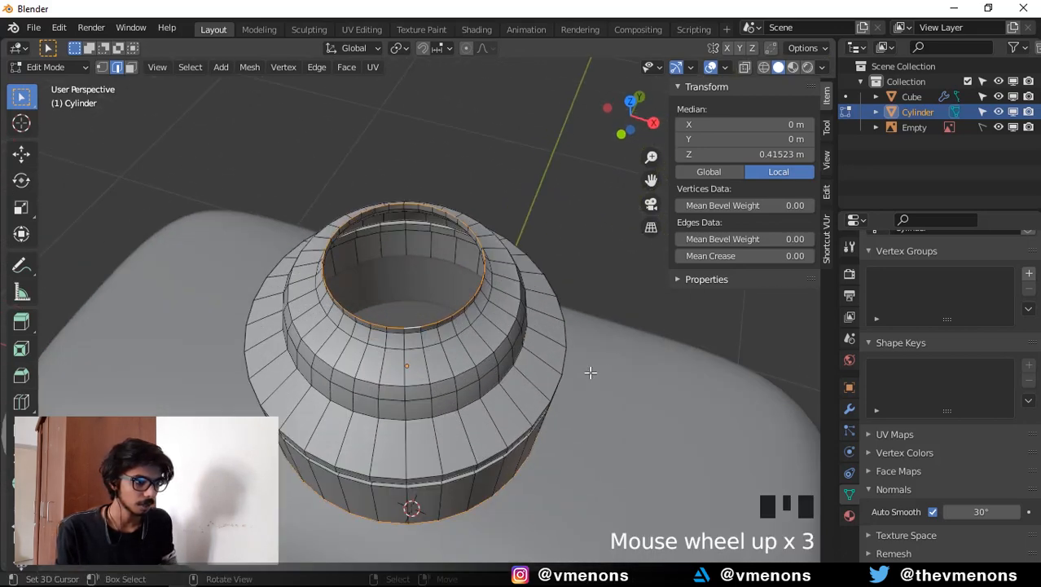
pyautogui.press('e')
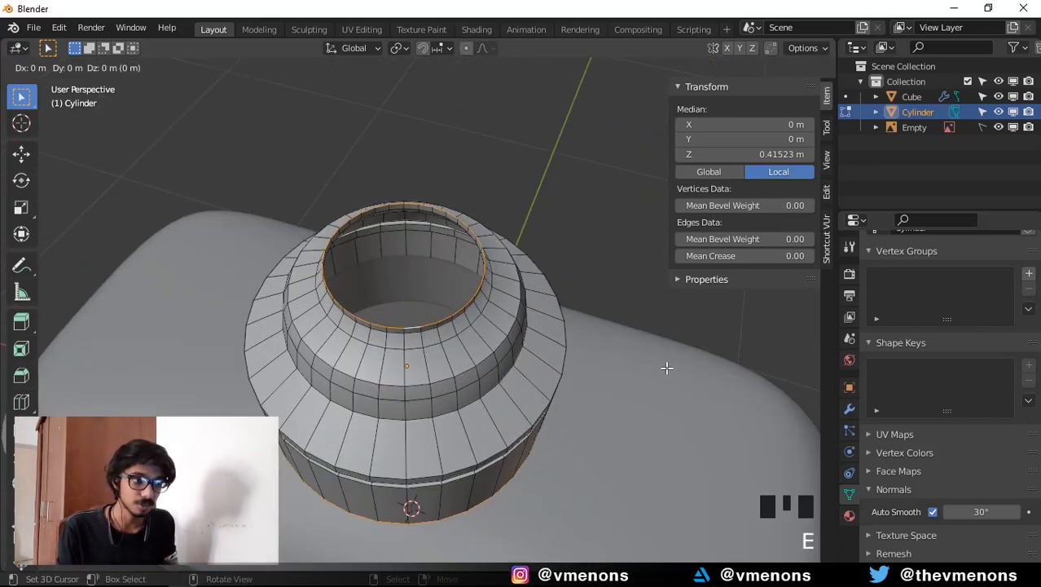
pyautogui.press('s')
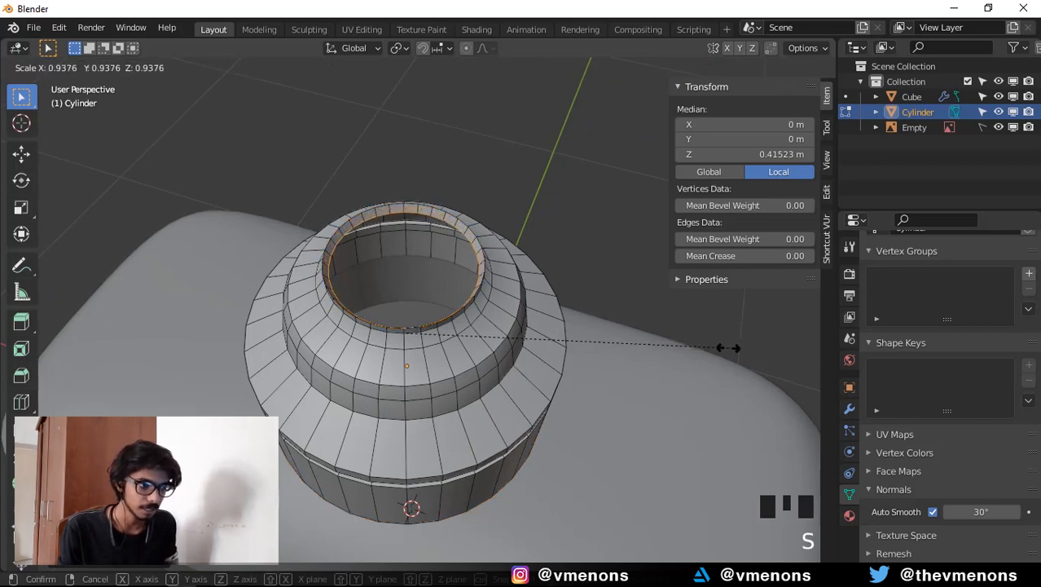
pyautogui.hotkey('shift', 'z')
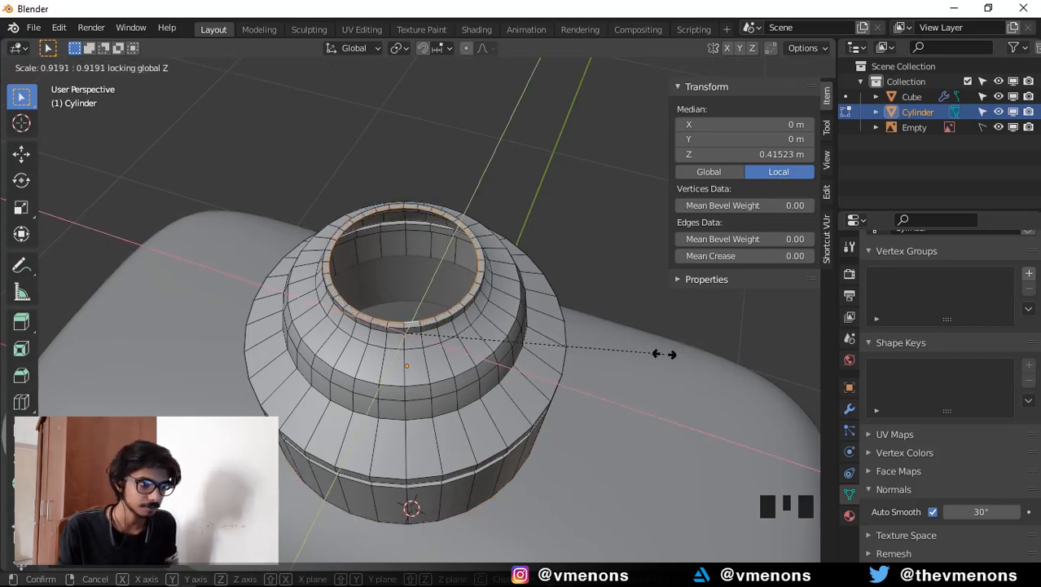
pyautogui.click(597, 349)
# Scale the extruded inner loops further inward with Z locked, return to Object Mode and deselect the collar.
pyautogui.scroll(-3, 599, 316)
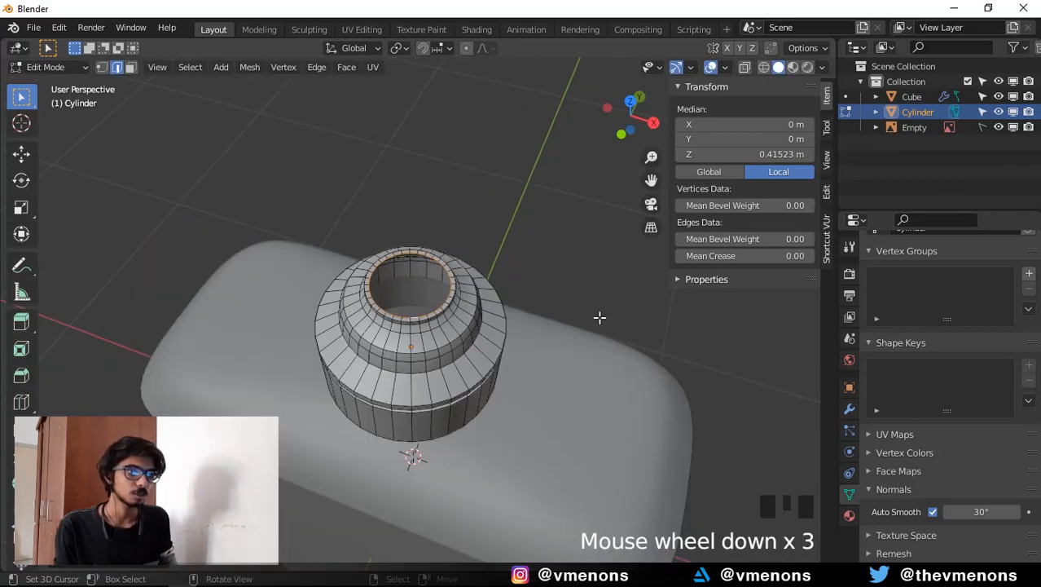
pyautogui.moveTo(600, 317); pyautogui.dragTo(521, 371, button='middle')
pyautogui.scroll(3, 518, 391)
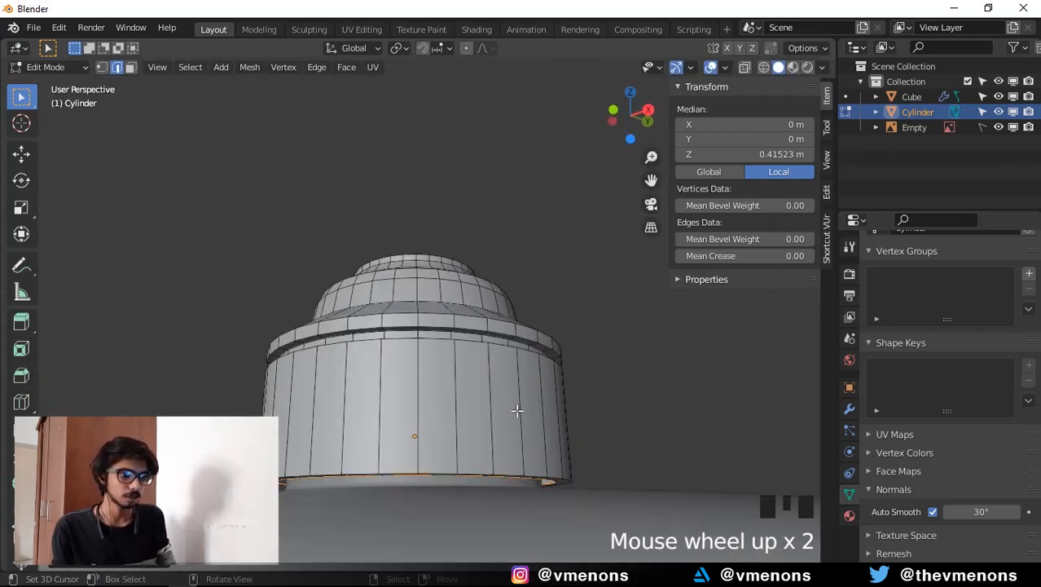
pyautogui.keyDown('shift'); pyautogui.moveTo(515, 409); pyautogui.dragTo(521, 242, button='middle'); pyautogui.keyUp('shift')
pyautogui.press('s')
pyautogui.hotkey('shift', 'z')
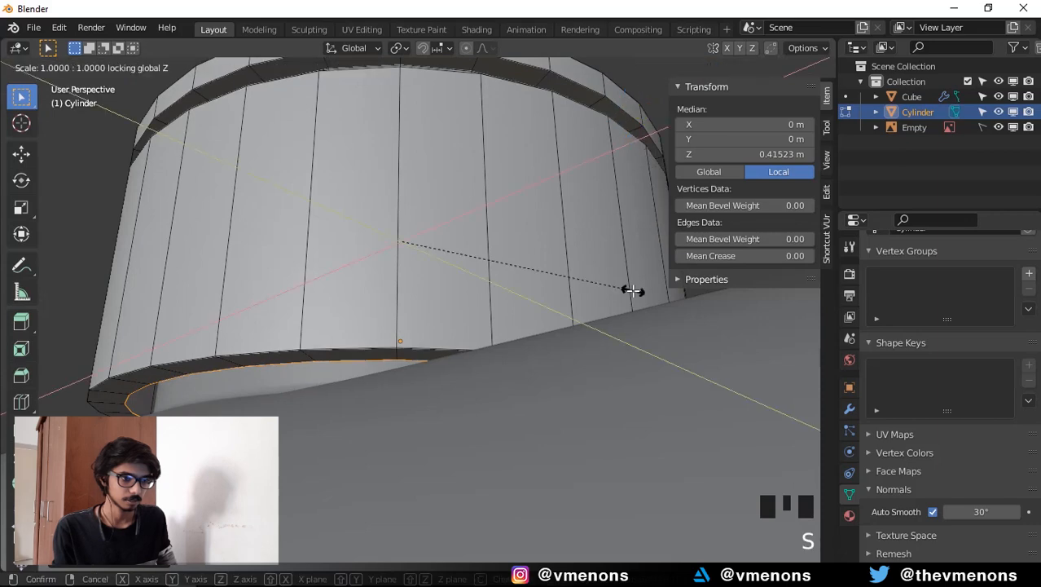
pyautogui.click(460, 254)
pyautogui.scroll(-5, 478, 270)
pyautogui.moveTo(491, 281); pyautogui.dragTo(518, 229, button='middle')
pyautogui.press('Tab')
pyautogui.scroll(-3, 516, 312)
pyautogui.rightClick(518, 228)
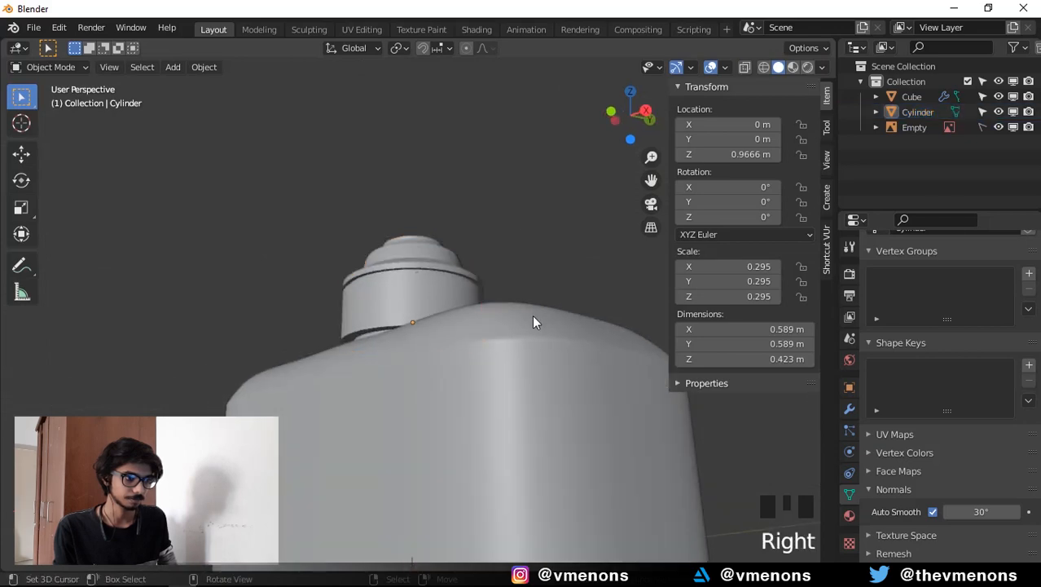
# Examine the collar in front view against the neck, nozzle and cap of the reference image.
pyautogui.moveTo(532, 314); pyautogui.dragTo(507, 281, button='middle')
pyautogui.press('KP_1')
pyautogui.scroll(3, 592, 341)
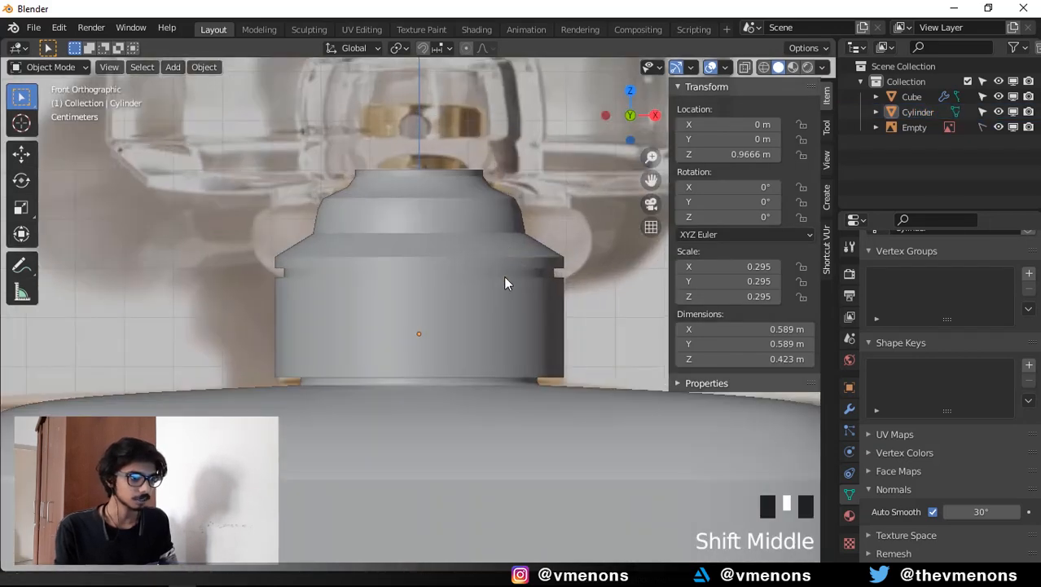
pyautogui.scroll(3, 503, 352)
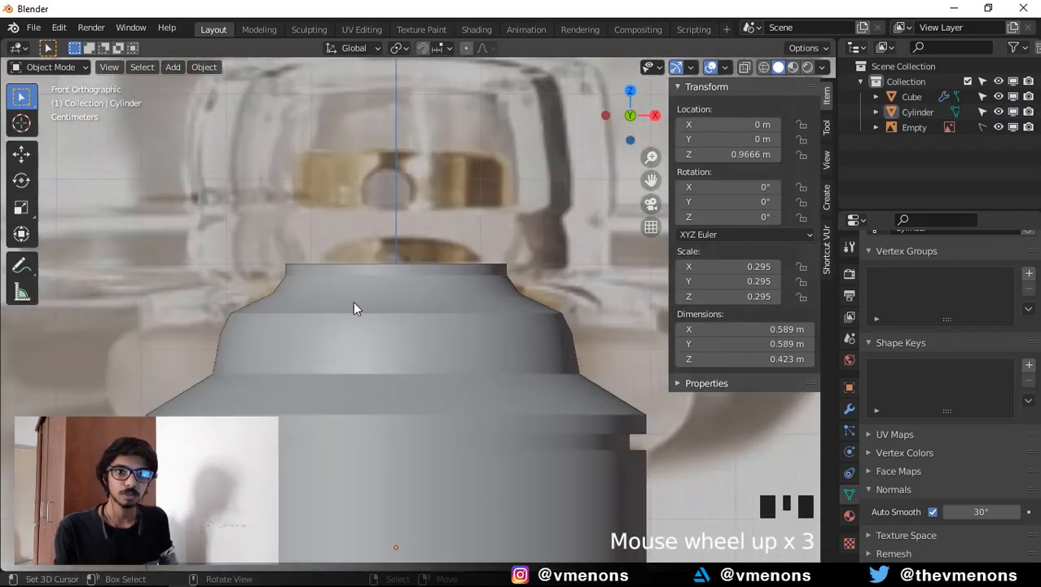
pyautogui.scroll(-2, 353, 303)
pyautogui.keyDown('shift'); pyautogui.moveTo(356, 306); pyautogui.dragTo(414, 316, button='middle'); pyautogui.keyUp('shift')
pyautogui.scroll(-5, 394, 250)
pyautogui.scroll(4, 506, 423)
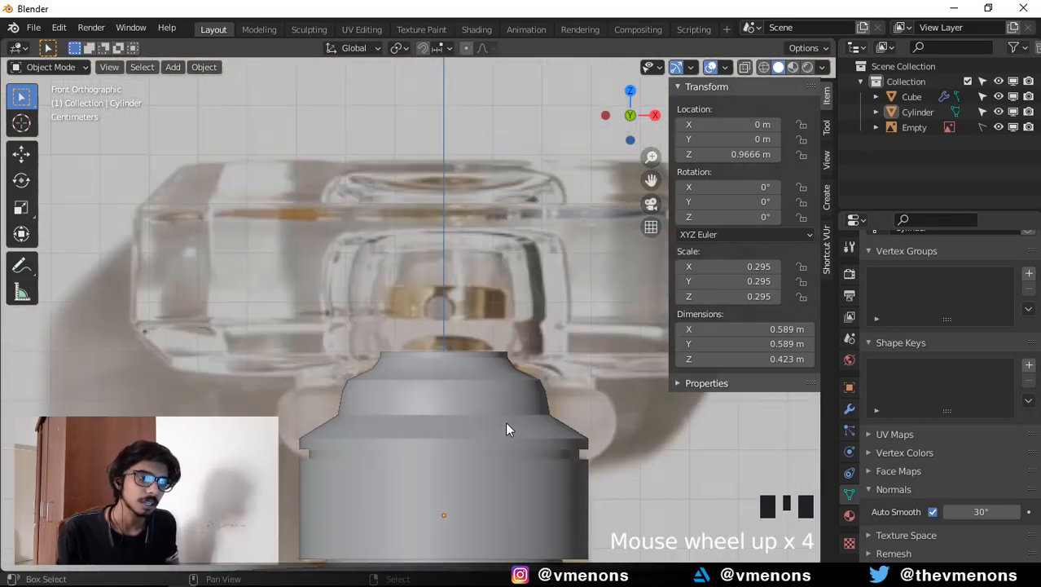
pyautogui.keyDown('shift'); pyautogui.moveTo(506, 430); pyautogui.dragTo(371, 311, button='middle'); pyautogui.keyUp('shift')
pyautogui.scroll(-4, 482, 394)
pyautogui.keyDown('shift'); pyautogui.moveTo(482, 393); pyautogui.dragTo(468, 341, button='middle'); pyautogui.keyUp('shift')
pyautogui.scroll(4, 453, 423)
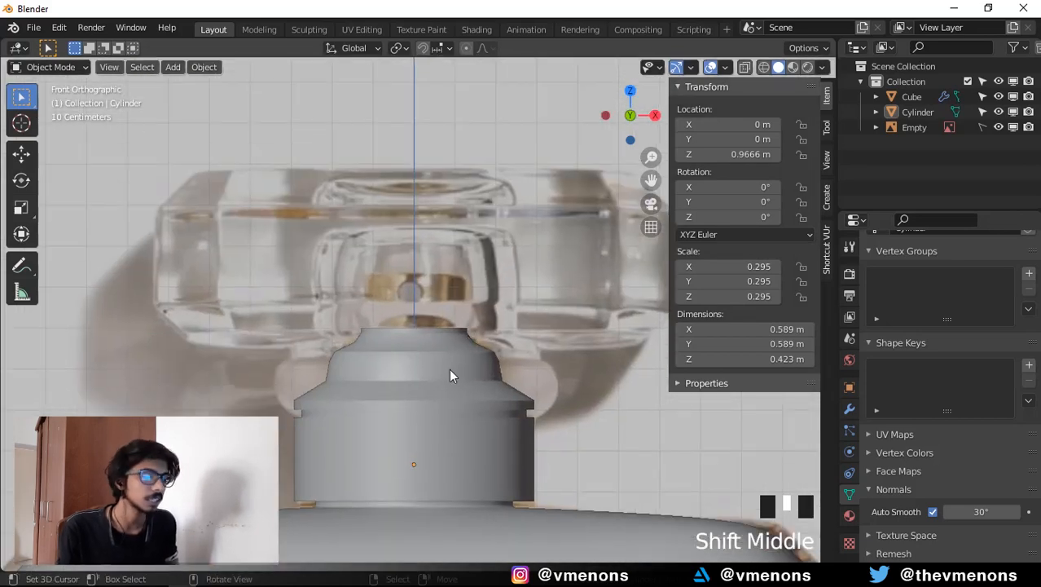
# Add a mesh cylinder, scale it to about 0.427 and move it up over the cap area at about 1.421 m Z.
pyautogui.hotkey('shift', 'a')
pyautogui.moveTo(407, 274)
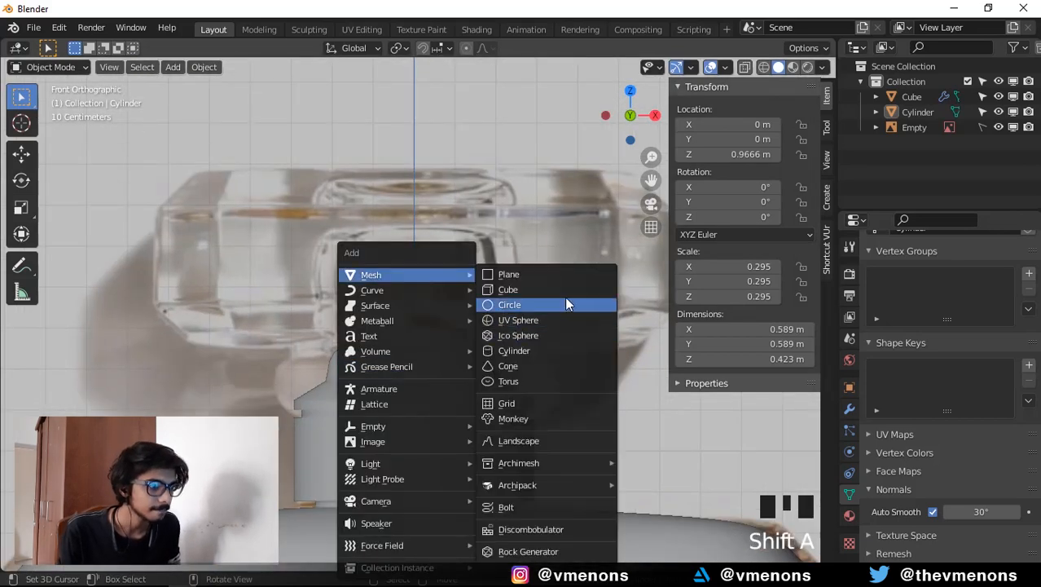
pyautogui.click(559, 351)
pyautogui.scroll(-3, 589, 395)
pyautogui.press('s')
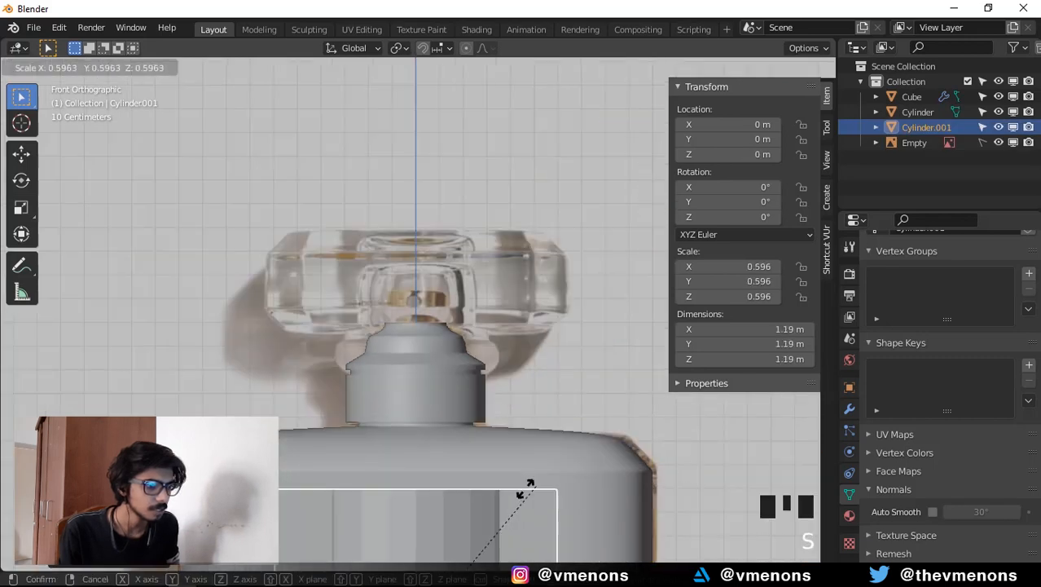
pyautogui.click(465, 504)
pyautogui.press('g')
pyautogui.click(489, 171)
# Scale the nozzle cylinder down to about 0.110 and lower it into the collar opening at about 1.320 m Z.
pyautogui.scroll(4, 592, 240)
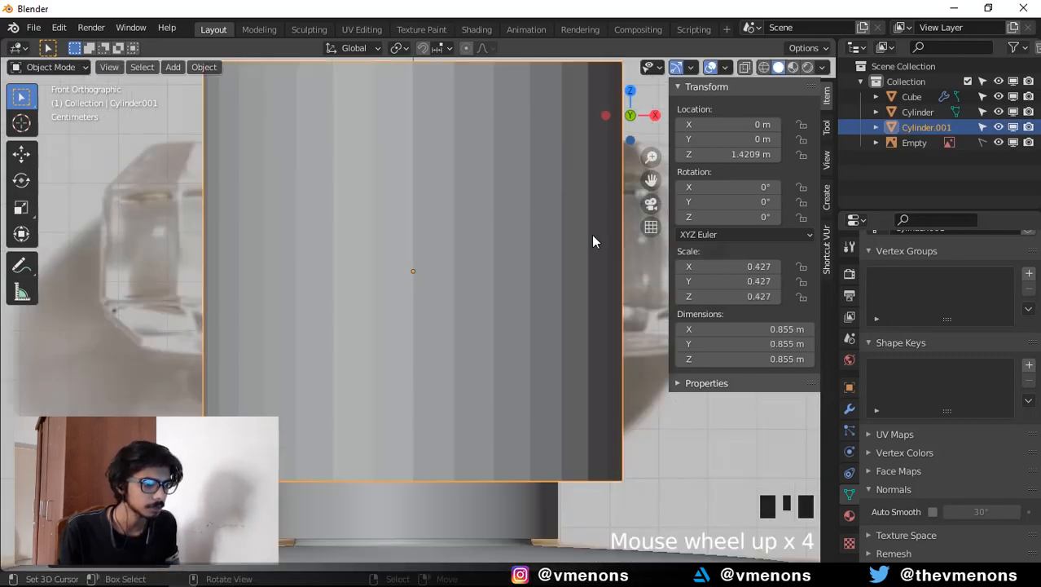
pyautogui.press('s')
pyautogui.click(458, 261)
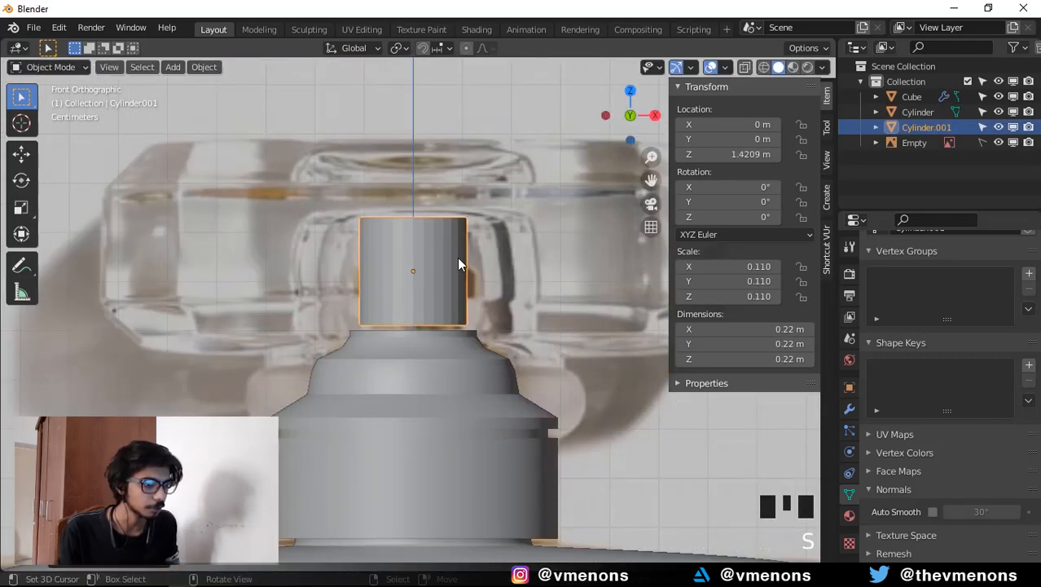
pyautogui.press('g')
pyautogui.press('z')
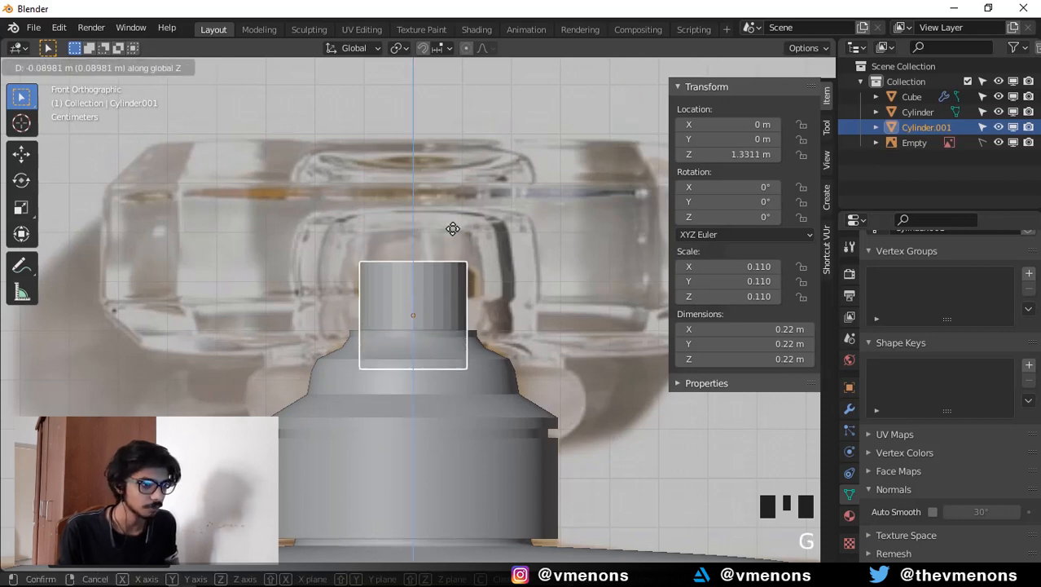
pyautogui.click(441, 240)
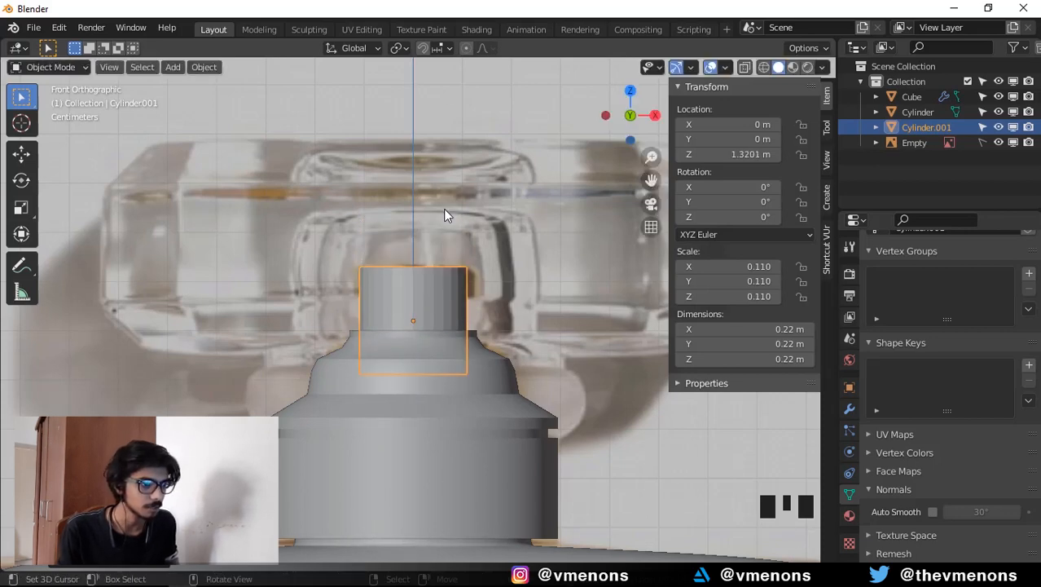
# Scale the nozzle cylinder down slightly to about 0.104 so it fits the collar opening, and deselect it.
pyautogui.moveTo(444, 215); pyautogui.dragTo(447, 309, button='middle')
pyautogui.scroll(5, 548, 230)
pyautogui.keyDown('shift'); pyautogui.moveTo(548, 230); pyautogui.dragTo(553, 235, button='middle'); pyautogui.keyUp('shift')
pyautogui.scroll(2, 592, 304)
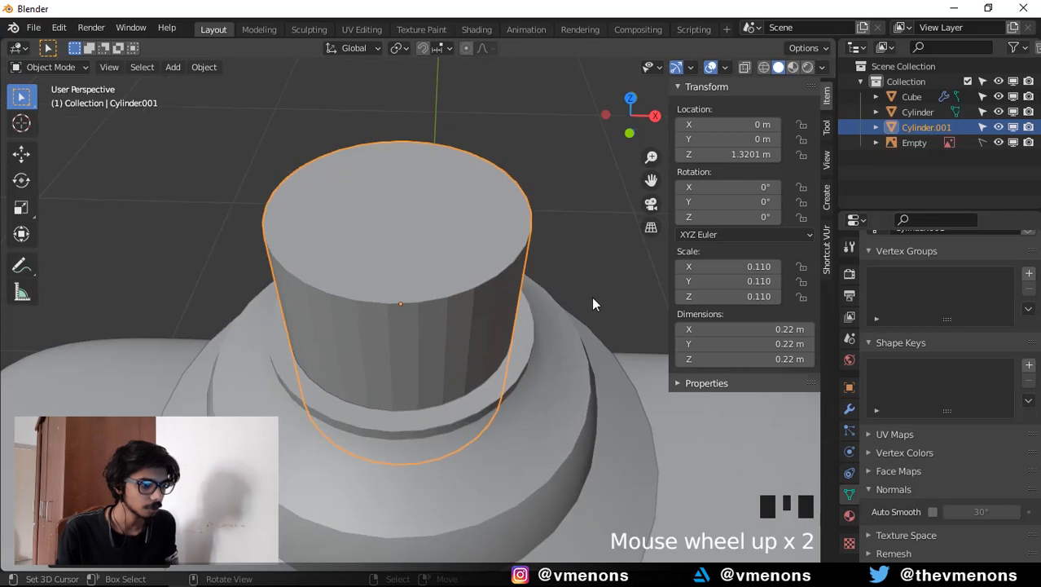
pyautogui.press('s')
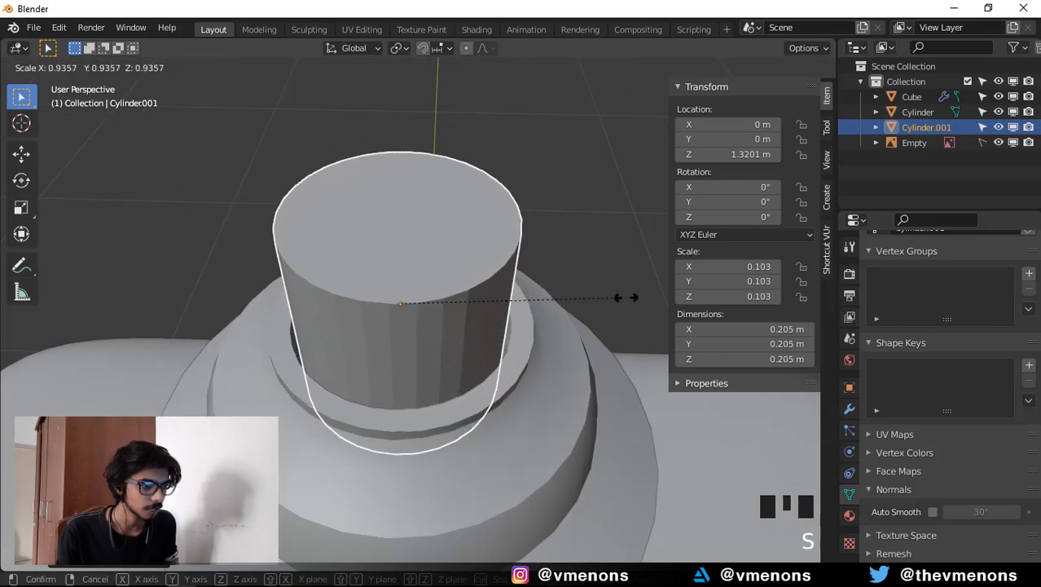
pyautogui.click(636, 278)
pyautogui.scroll(-4, 597, 220)
pyautogui.rightClick(597, 220)
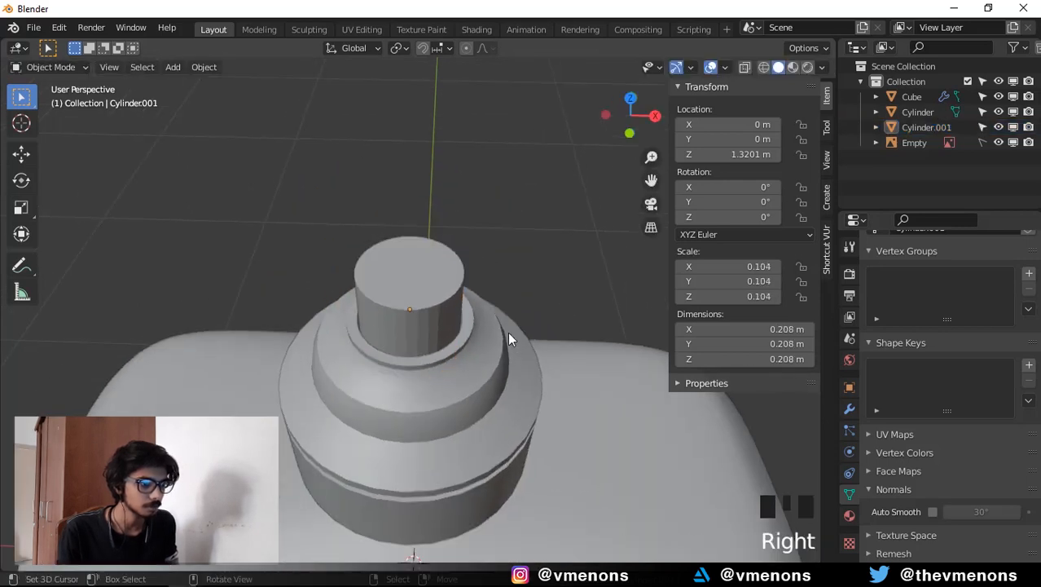
# In the collar's mesh, scale the inner edge loop of the top rim slightly inward towards the nozzle with Z locked.
pyautogui.moveTo(508, 333); pyautogui.dragTo(494, 355, button='middle')
pyautogui.rightClick(501, 466)
pyautogui.keyDown('shift'); pyautogui.moveTo(501, 466); pyautogui.dragTo(498, 331, button='middle'); pyautogui.keyUp('shift')
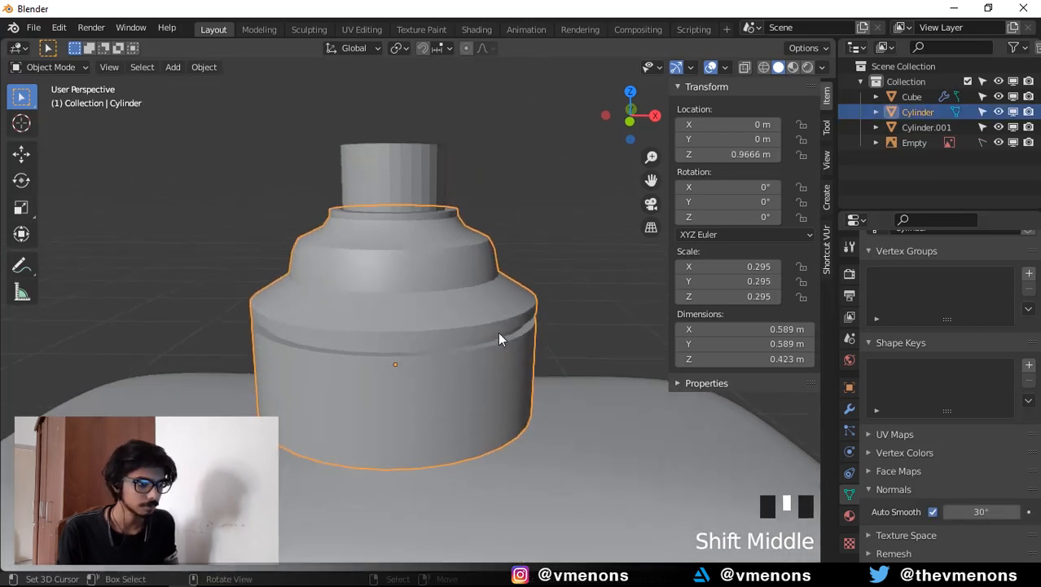
pyautogui.moveTo(498, 331); pyautogui.dragTo(484, 306, button='middle')
pyautogui.scroll(2, 489, 270)
pyautogui.rightClick(465, 295)
pyautogui.scroll(3, 515, 346)
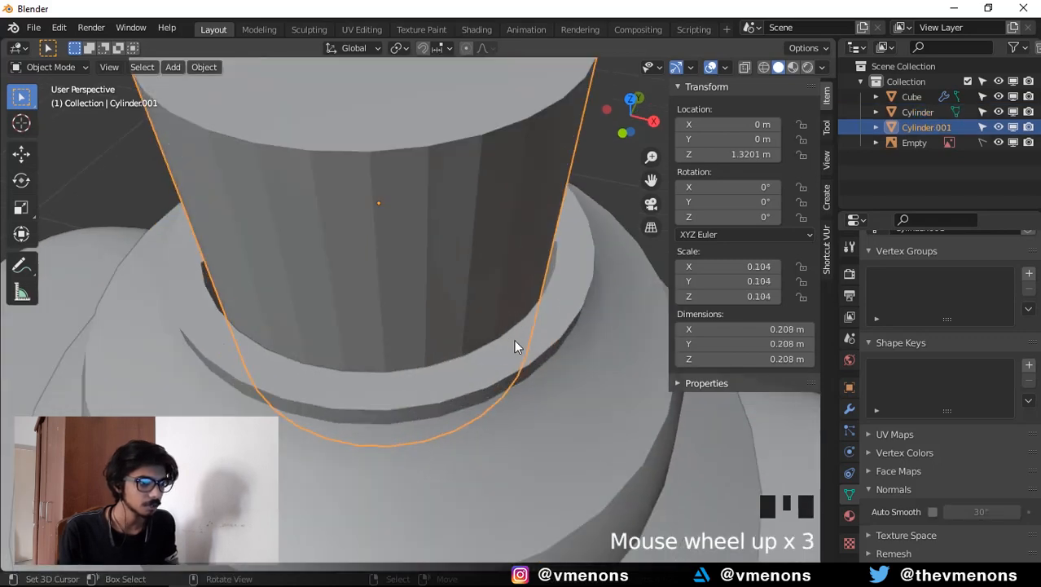
pyautogui.rightClick(515, 345)
pyautogui.press('Tab')
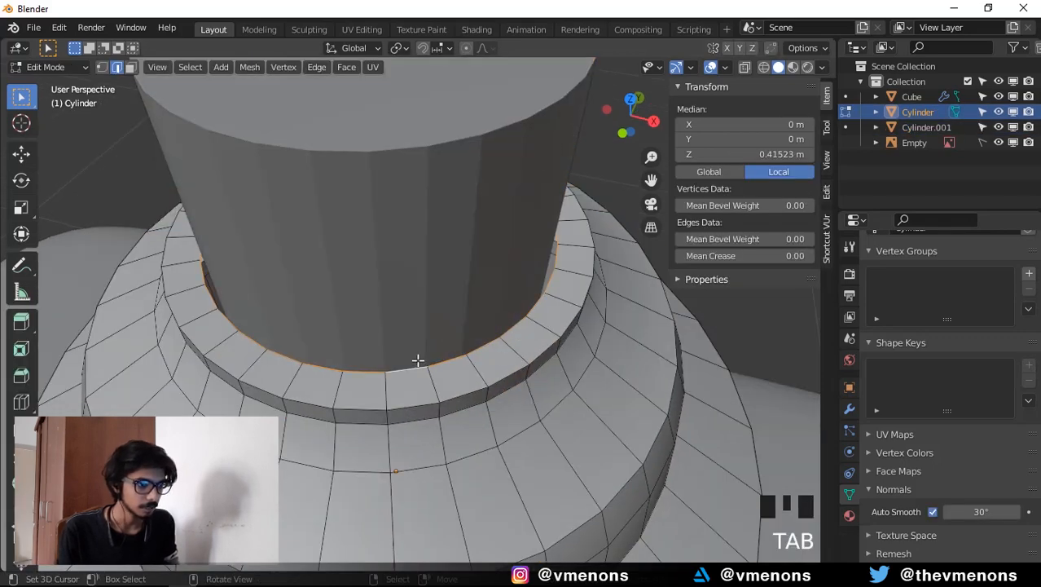
pyautogui.moveTo(513, 330); pyautogui.dragTo(563, 334, button='middle')
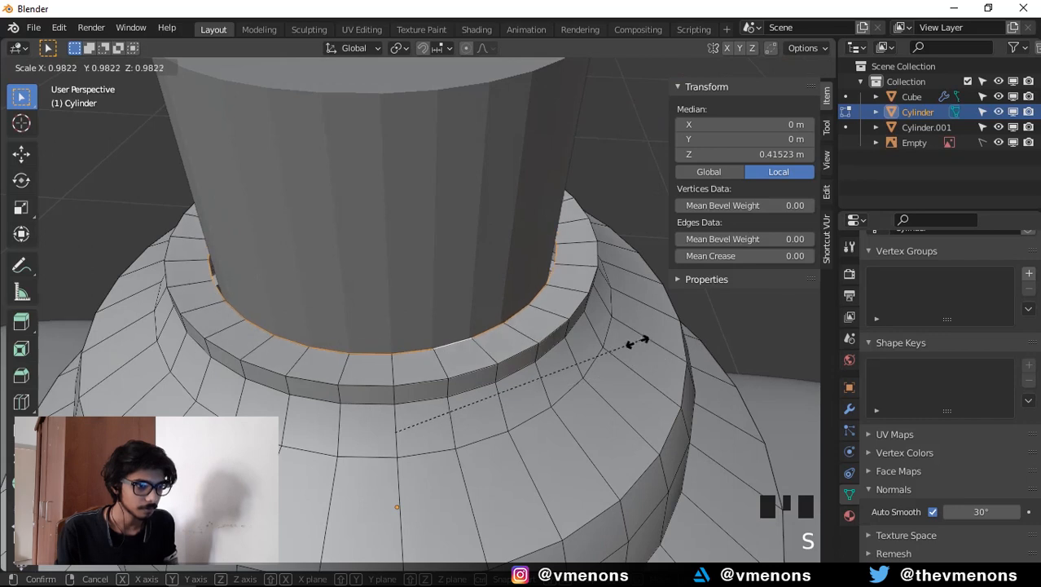
pyautogui.hotkey('shift', 'z')
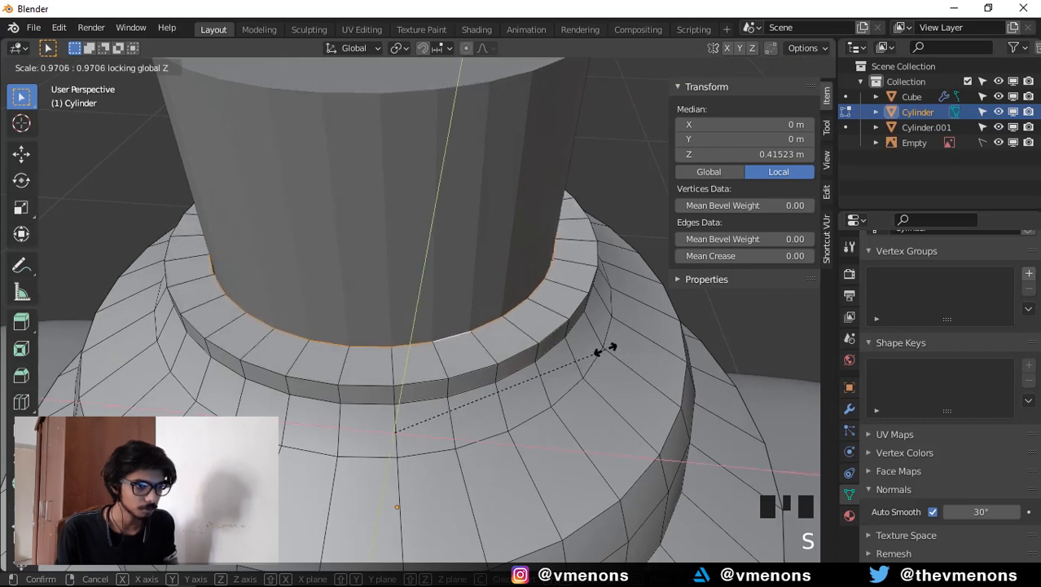
pyautogui.click(652, 341)
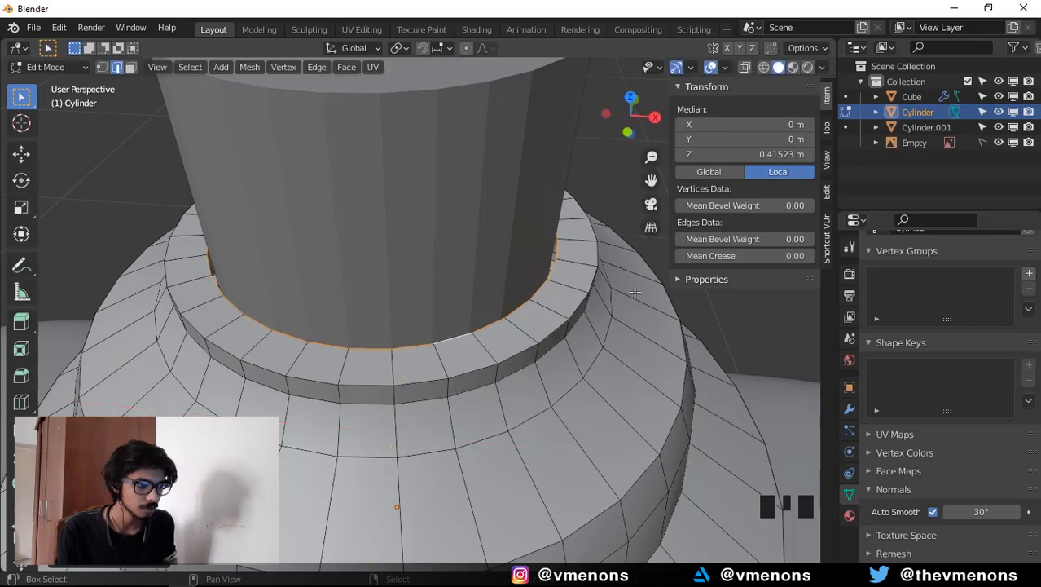
pyautogui.press('Tab')
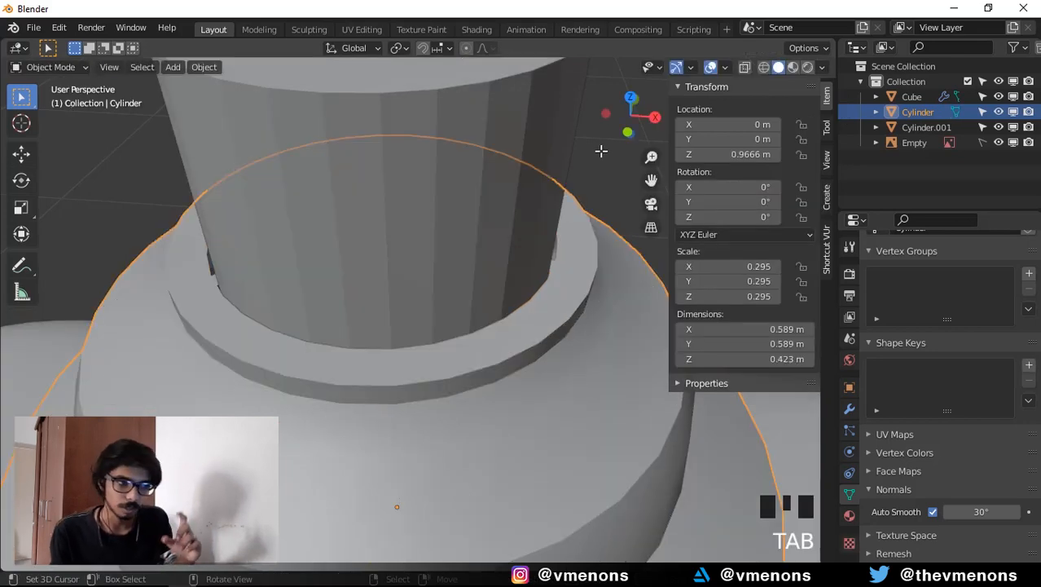
# Add a level 3 Subdivision Surface modifier to the collar and apply its scale.
pyautogui.scroll(-5, 545, 253)
pyautogui.moveTo(545, 254); pyautogui.dragTo(525, 326, button='middle')
pyautogui.hotkey('ctrl', '3')
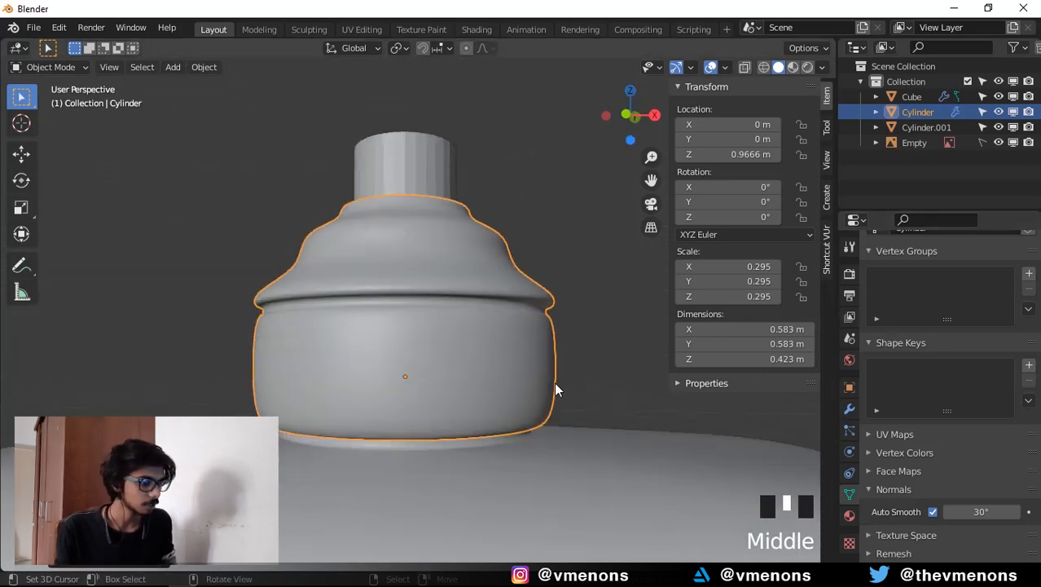
pyautogui.hotkey('ctrl', 'a')
pyautogui.hotkey('ctrl', 'a')
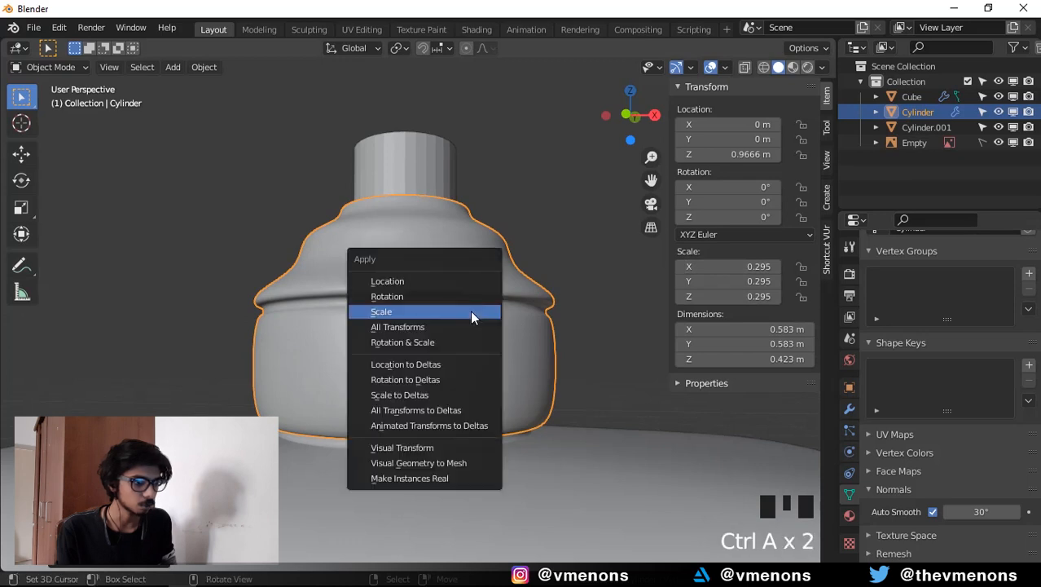
pyautogui.click(470, 309)
# Add a Bevel modifier to the collar and move it above the Subdivision modifier in the stack.
pyautogui.click(849, 408)
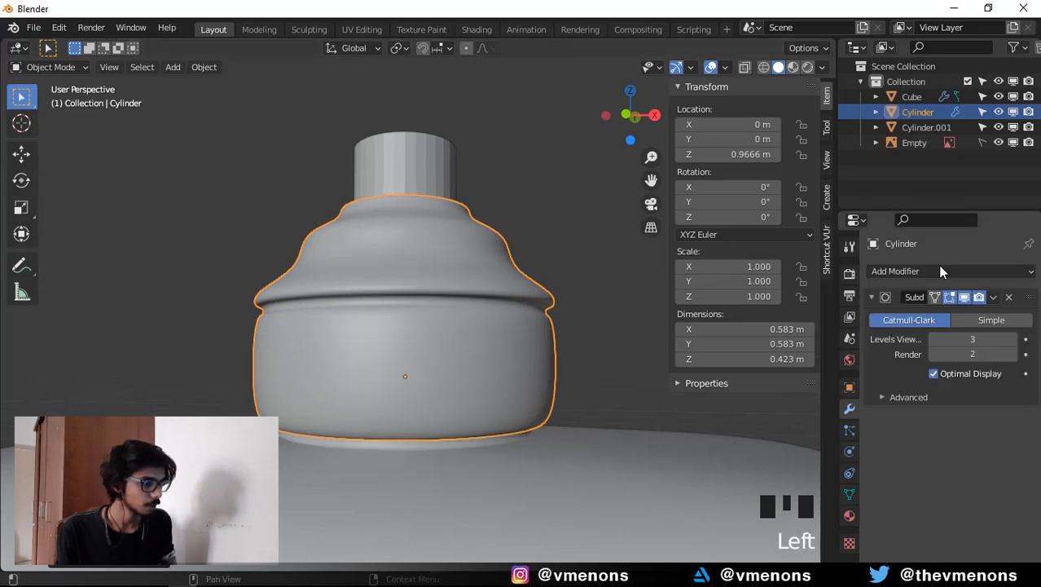
pyautogui.click(880, 292)
pyautogui.click(884, 272)
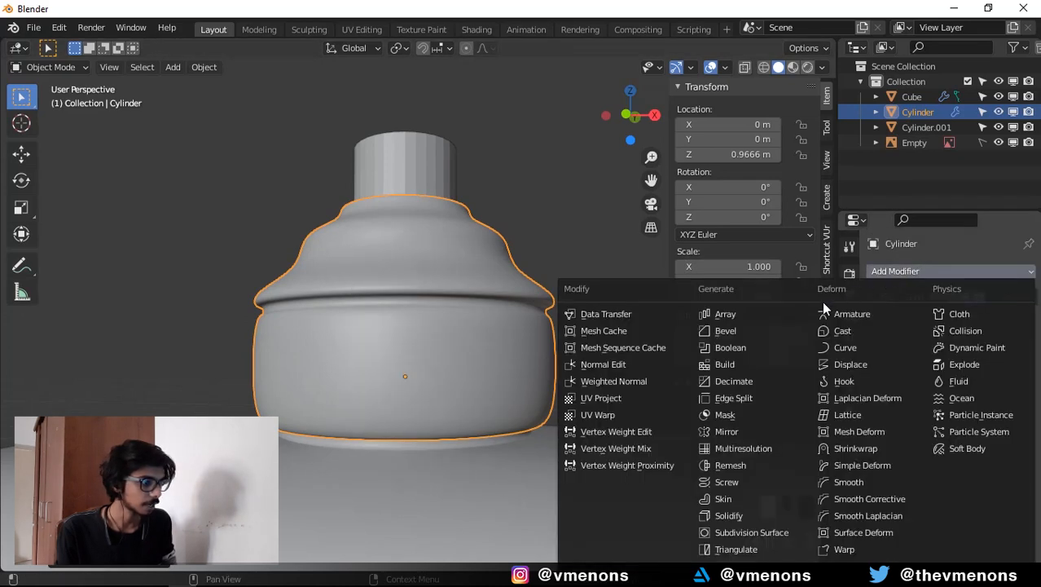
pyautogui.click(734, 330)
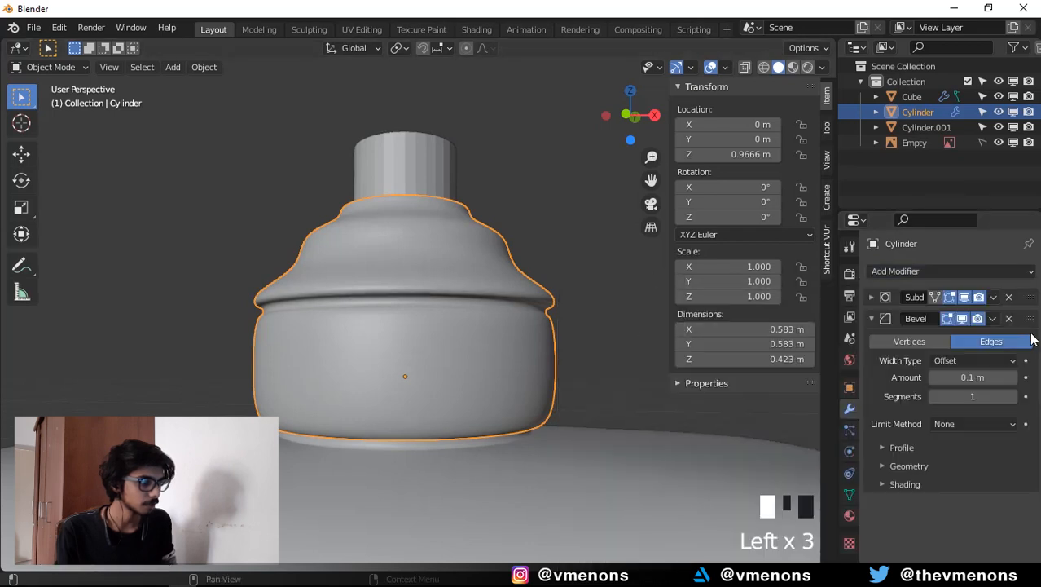
pyautogui.moveTo(1031, 314); pyautogui.dragTo(1029, 298)
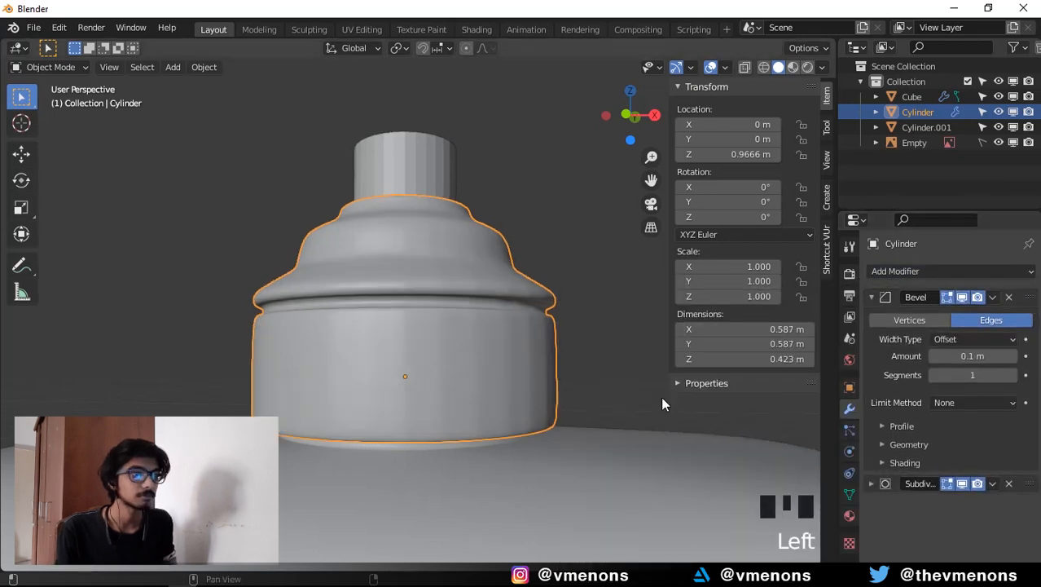
# Set the collar's Bevel modifier to 4 segments, an amount of 2 m and the Weight limit method.
pyautogui.click(975, 373)
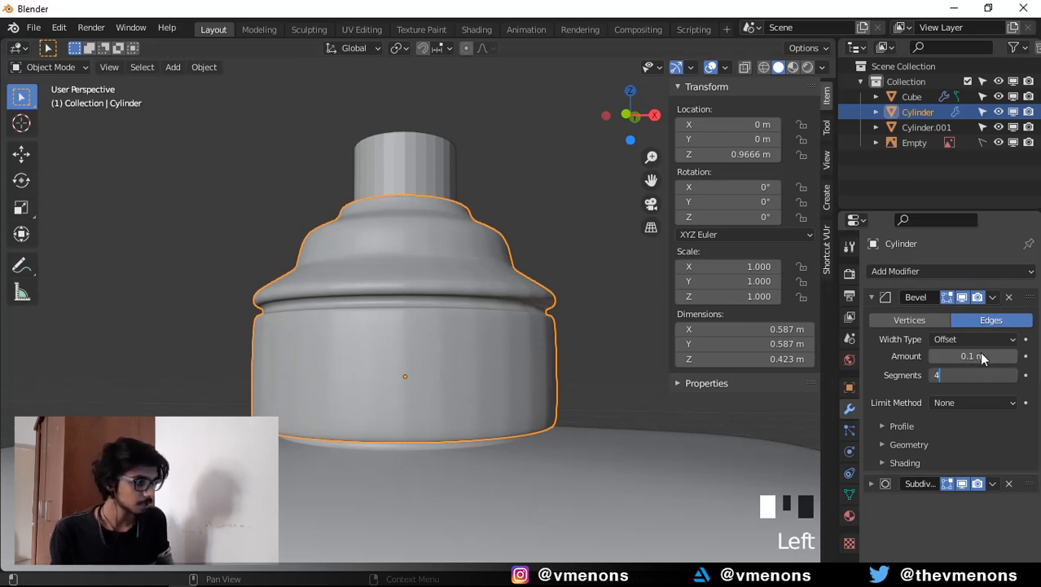
pyautogui.press('Return')
pyautogui.click(980, 356)
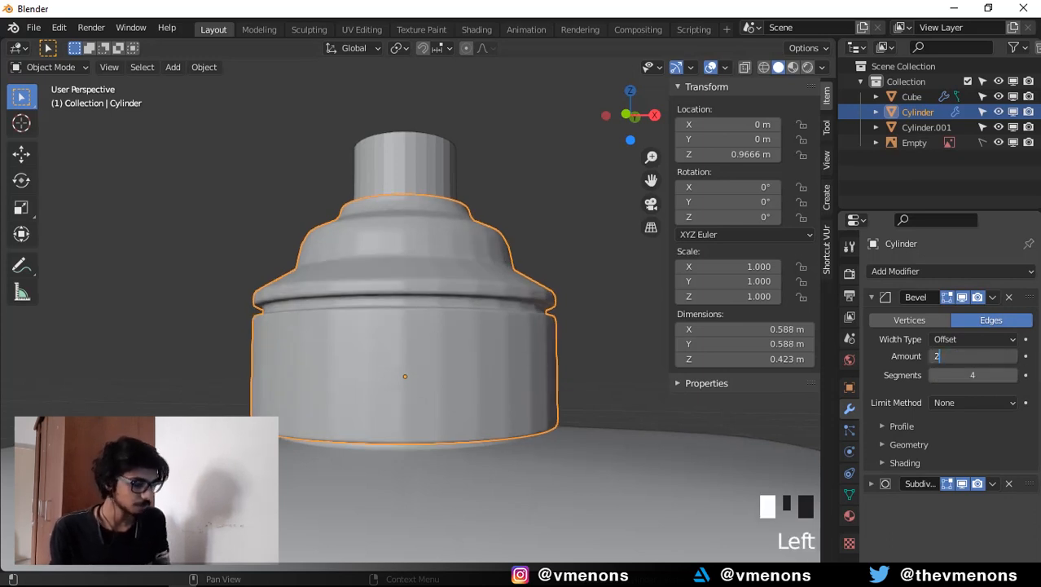
pyautogui.write('2')
pyautogui.press('Return')
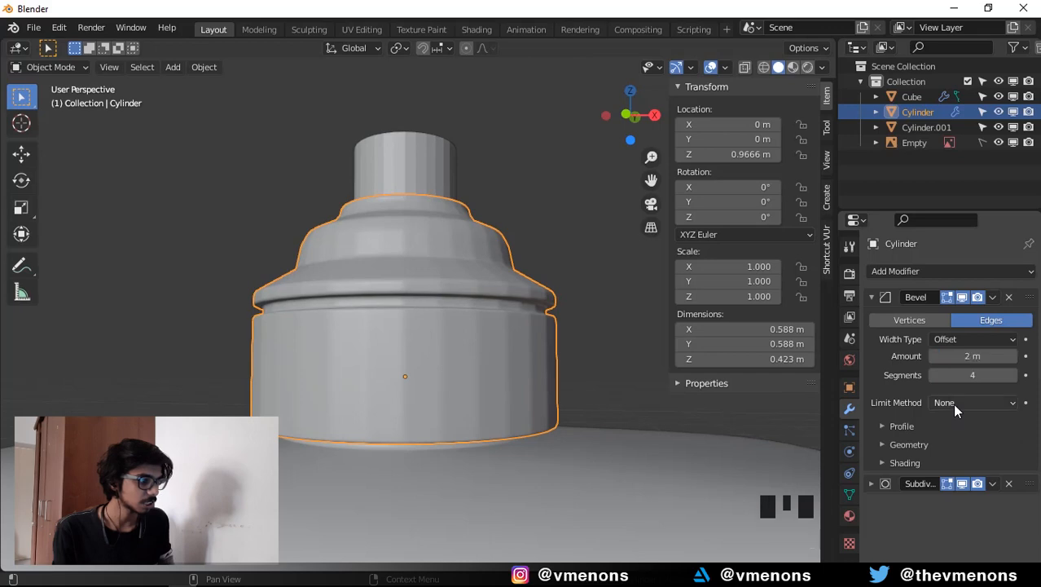
pyautogui.click(955, 407)
pyautogui.click(949, 452)
# Isolate the collar in Edit Mode, select its base loop and the groove's lower outer loop, and turn off the Subdivision display in Edit Mode.
pyautogui.press('Tab')
pyautogui.scroll(-1, 542, 373)
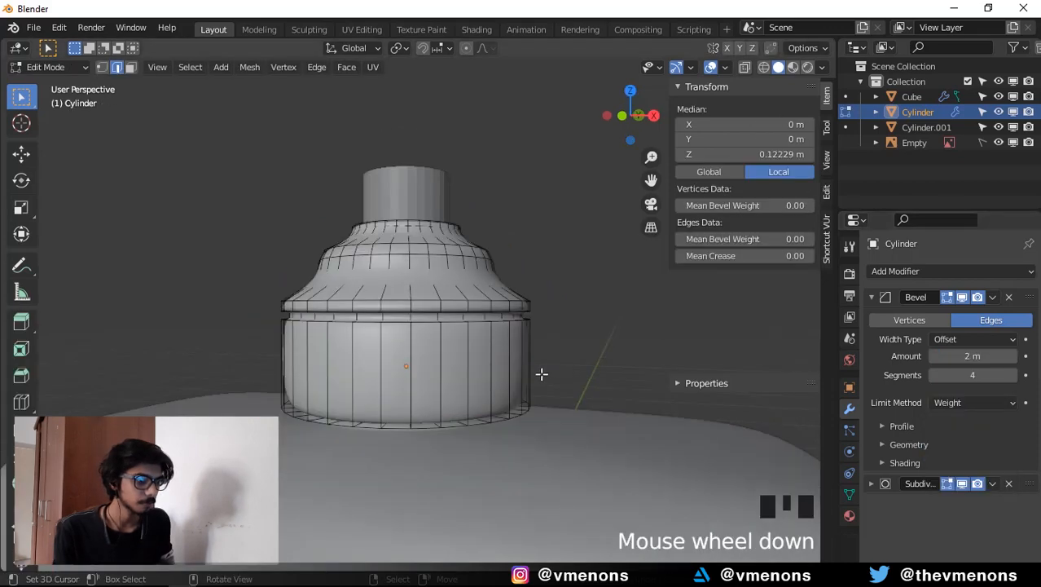
pyautogui.press('/')
pyautogui.scroll(3, 516, 379)
pyautogui.scroll(-5, 521, 383)
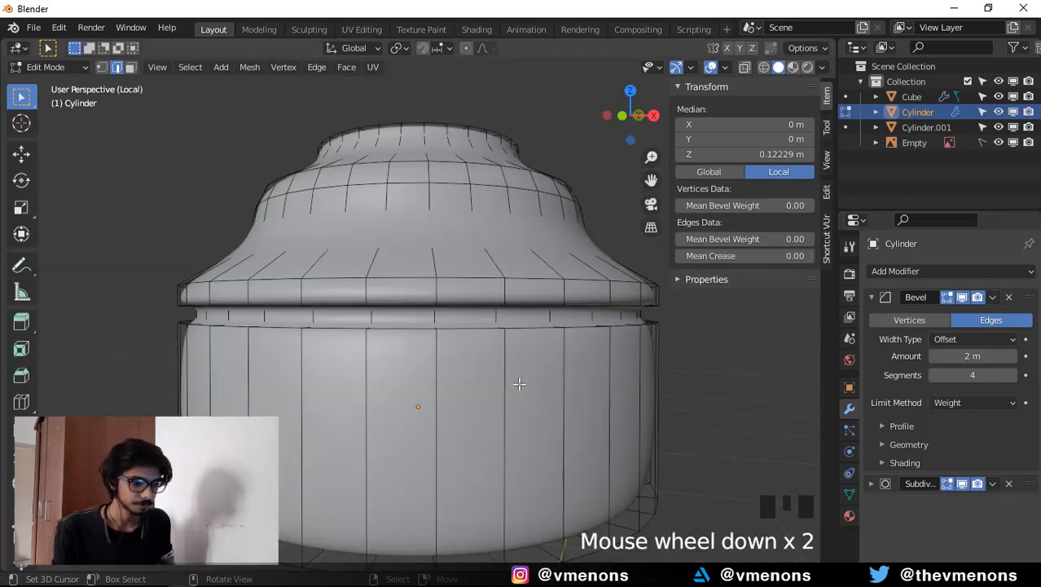
pyautogui.press('2')
pyautogui.moveTo(534, 404); pyautogui.dragTo(444, 316, button='middle')
pyautogui.scroll(1, 514, 277)
pyautogui.scroll(2, 451, 348)
pyautogui.scroll(1, 450, 348)
pyautogui.keyDown('alt'); pyautogui.keyDown('shift'); pyautogui.rightClick(450, 338); pyautogui.keyUp('shift'); pyautogui.keyUp('alt')
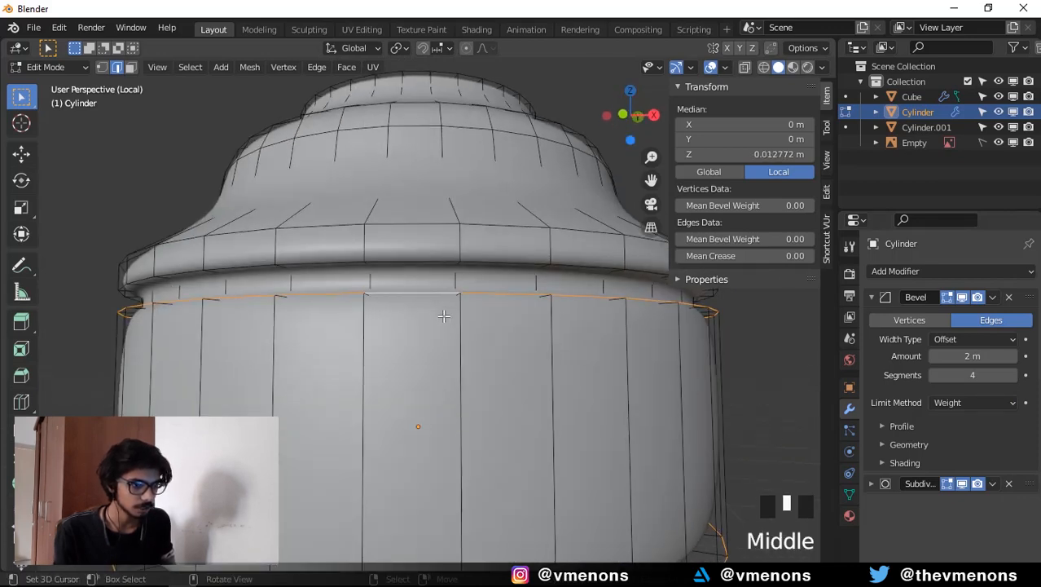
pyautogui.click(947, 484)
# Add the edge loops at the groove, the sloped shoulder, the upper step and the outer top rim to the selection.
pyautogui.moveTo(674, 342); pyautogui.dragTo(534, 376, button='middle')
pyautogui.keyDown('alt'); pyautogui.keyDown('shift'); pyautogui.rightClick(593, 364); pyautogui.keyUp('shift'); pyautogui.keyUp('alt')
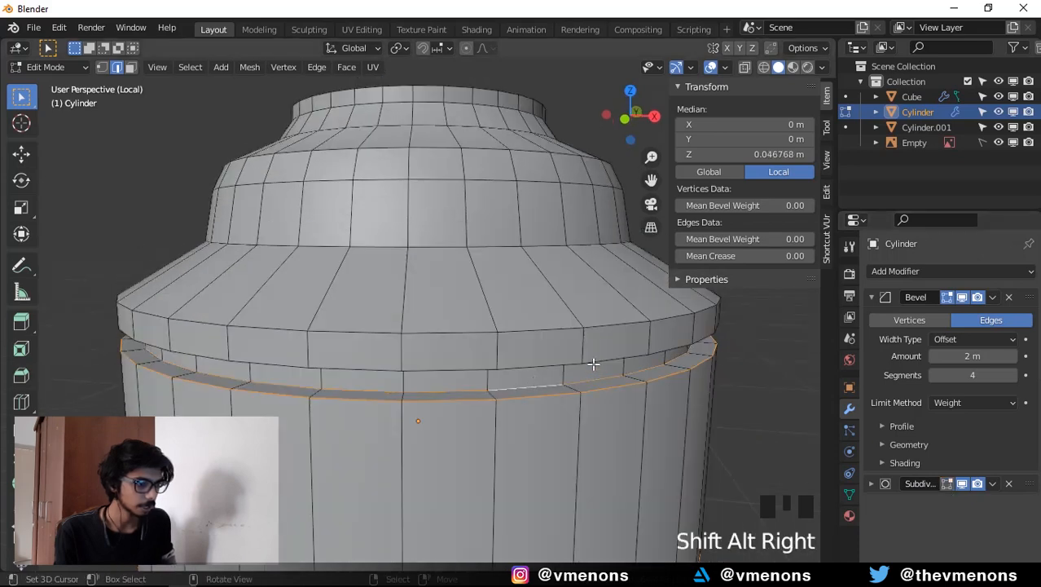
pyautogui.moveTo(593, 364); pyautogui.dragTo(564, 286, button='middle')
pyautogui.keyDown('alt'); pyautogui.keyDown('shift'); pyautogui.rightClick(493, 224); pyautogui.keyUp('shift'); pyautogui.keyUp('alt')
pyautogui.keyDown('alt'); pyautogui.keyDown('shift'); pyautogui.rightClick(493, 223); pyautogui.keyUp('shift'); pyautogui.keyUp('alt')
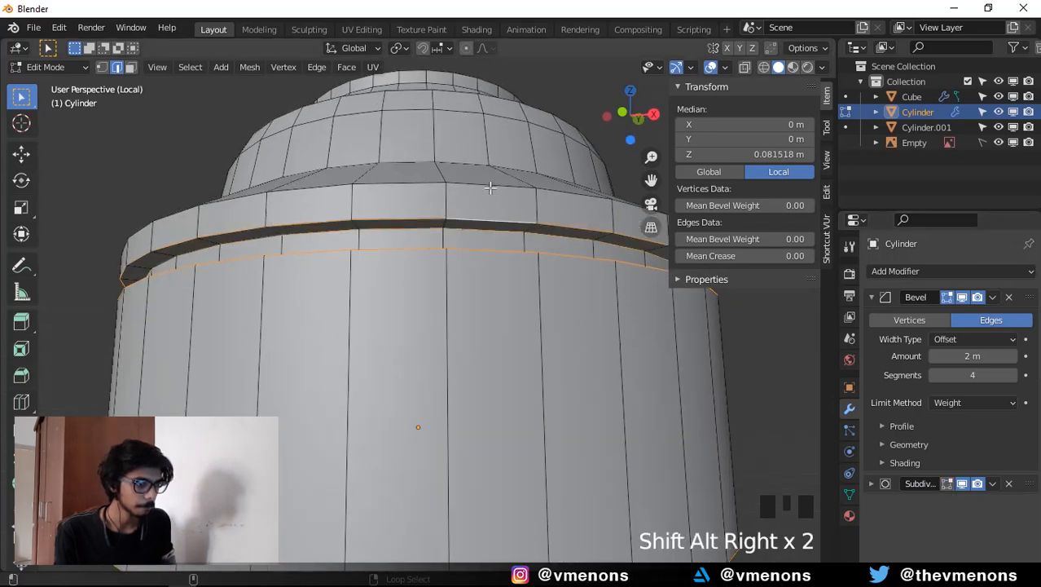
pyautogui.moveTo(490, 189); pyautogui.dragTo(476, 249, button='middle')
pyautogui.keyDown('alt'); pyautogui.keyDown('shift'); pyautogui.rightClick(498, 260); pyautogui.keyUp('shift'); pyautogui.keyUp('alt')
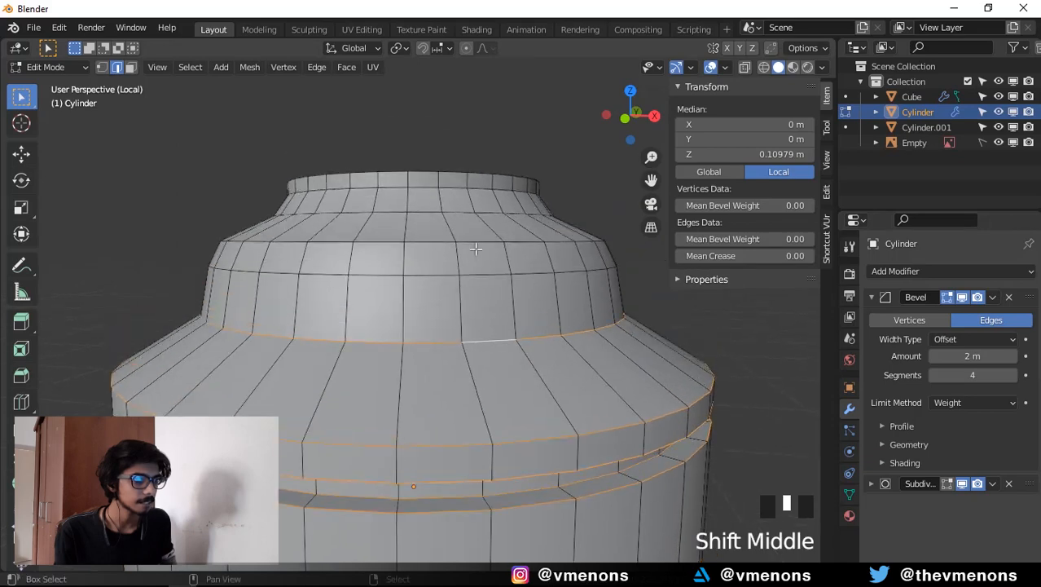
pyautogui.keyDown('alt'); pyautogui.keyDown('shift'); pyautogui.rightClick(471, 215); pyautogui.keyUp('shift'); pyautogui.keyUp('alt')
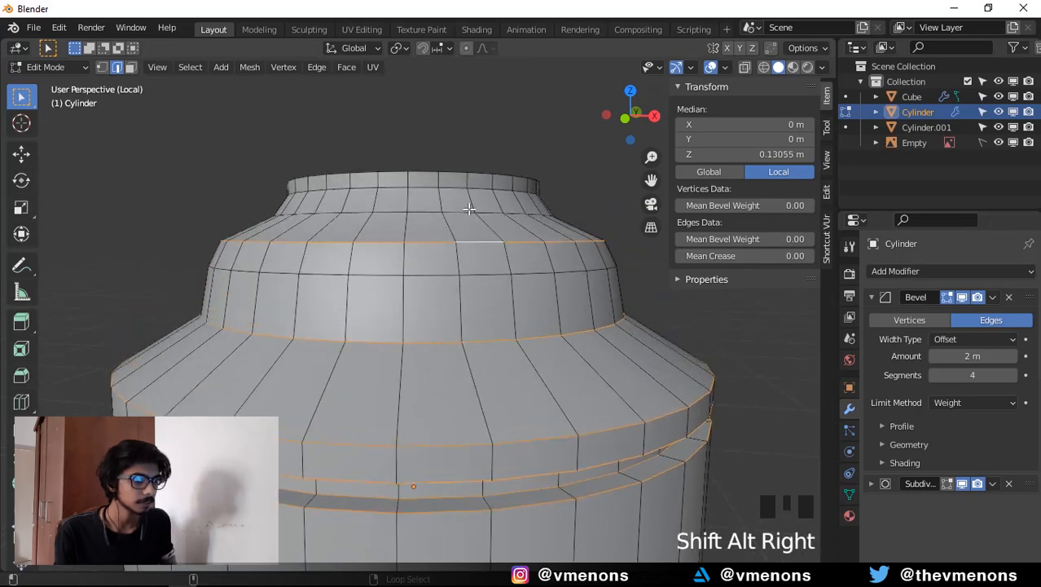
pyautogui.keyDown('alt'); pyautogui.keyDown('shift'); pyautogui.rightClick(468, 189); pyautogui.keyUp('shift'); pyautogui.keyUp('alt')
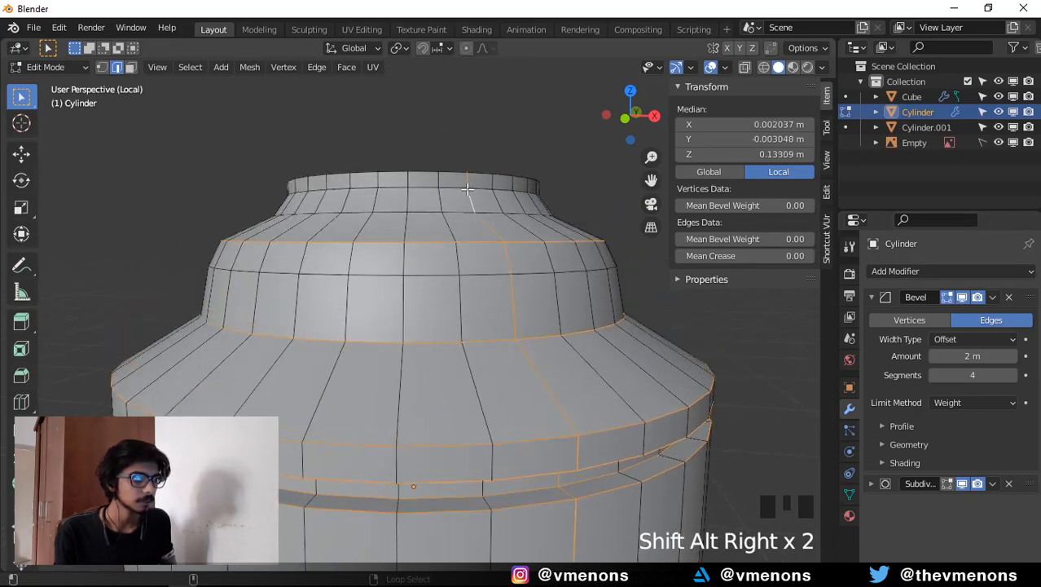
pyautogui.hotkey('ctrl', 'z')
pyautogui.keyDown('alt'); pyautogui.keyDown('shift'); pyautogui.rightClick(467, 189); pyautogui.keyUp('shift'); pyautogui.keyUp('alt')
pyautogui.moveTo(467, 189); pyautogui.dragTo(475, 308, button='middle')
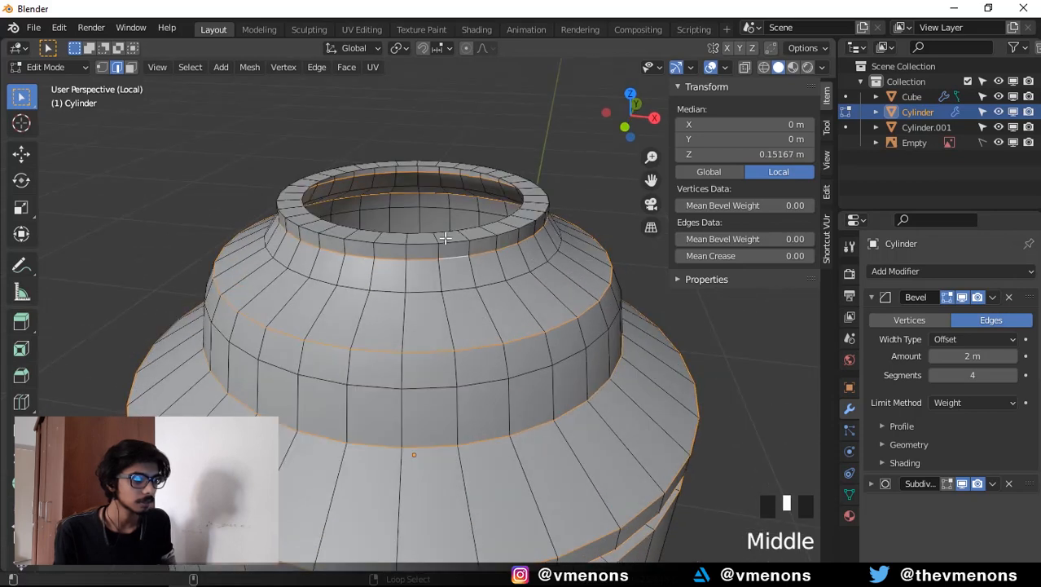
pyautogui.keyDown('alt'); pyautogui.keyDown('shift'); pyautogui.rightClick(446, 240); pyautogui.keyUp('shift'); pyautogui.keyUp('alt')
# Set the mean bevel weight of the selected edge loops to 0.005 and return to Object Mode.
pyautogui.click(725, 240)
pyautogui.write('0.0')
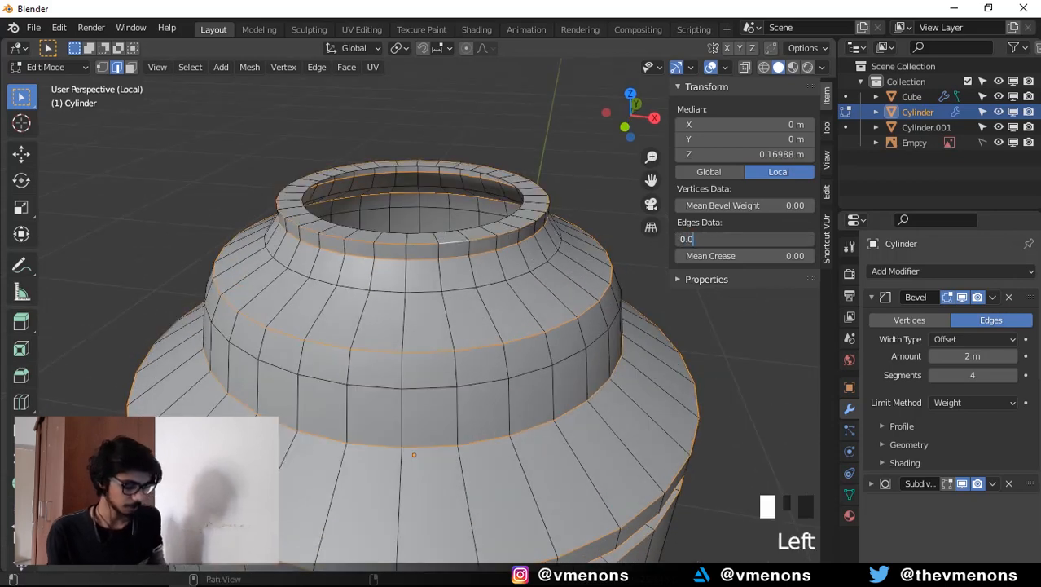
pyautogui.write('05')
pyautogui.press('Return')
pyautogui.press('Tab')
pyautogui.scroll(-3, 489, 222)
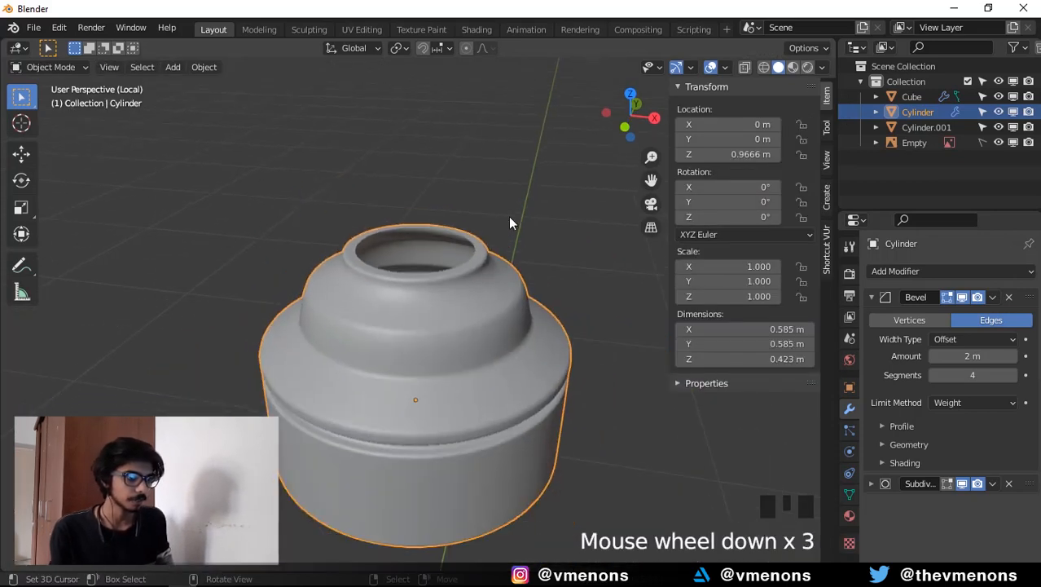
pyautogui.moveTo(510, 222); pyautogui.dragTo(551, 181, button='middle')
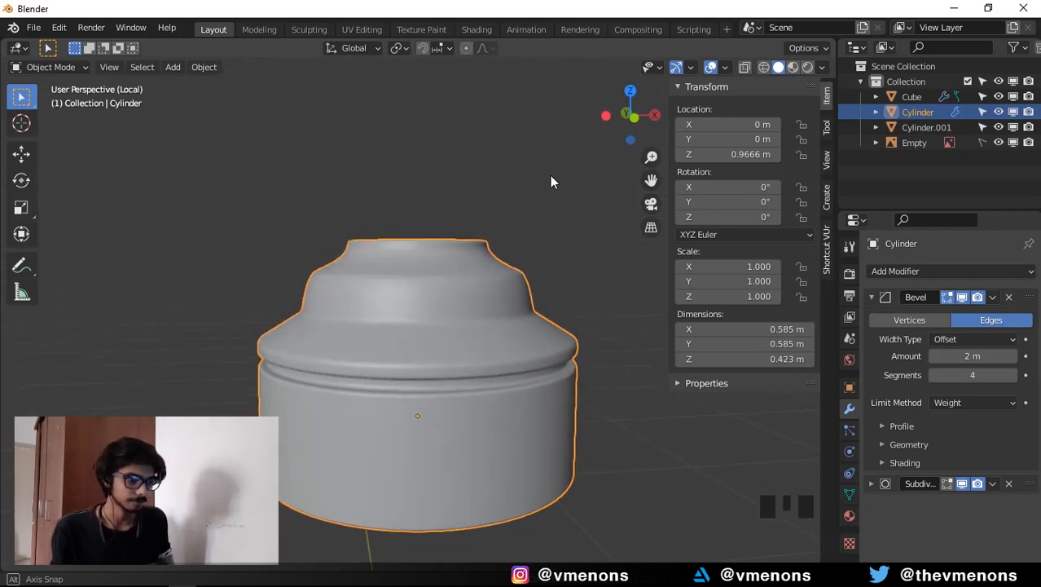
# Leave the isolated view, deselect the collar and compare the whole bottle with the reference image in front view.
pyautogui.press('/')
pyautogui.scroll(-4, 543, 202)
pyautogui.keyDown('shift'); pyautogui.moveTo(576, 267); pyautogui.dragTo(522, 262, button='middle'); pyautogui.keyUp('shift')
pyautogui.scroll(-3, 554, 273)
pyautogui.rightClick(534, 122)
pyautogui.moveTo(474, 221); pyautogui.dragTo(509, 236, button='middle')
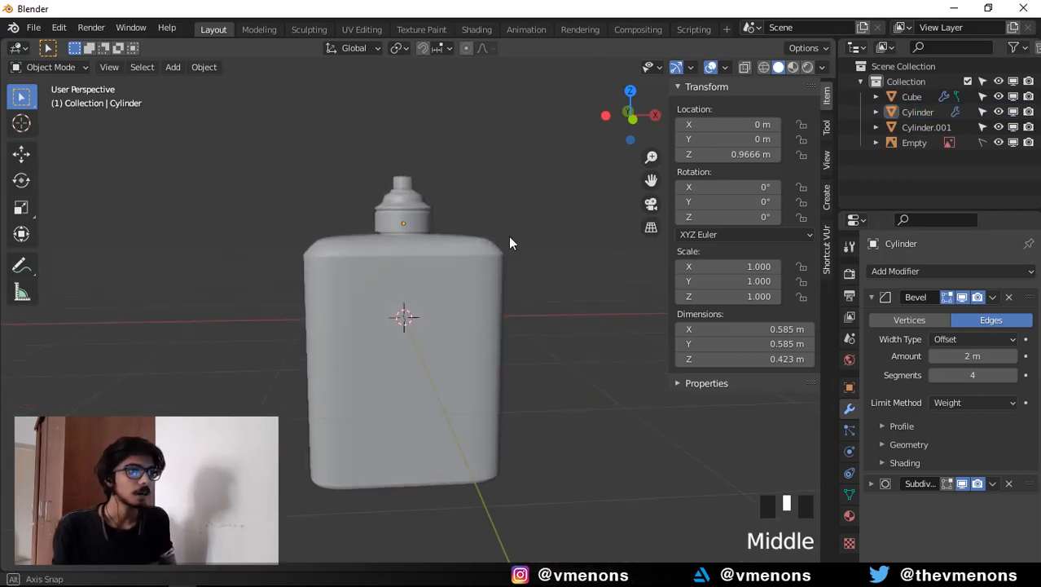
pyautogui.press('KP_1')
pyautogui.scroll(3, 405, 225)
pyautogui.keyDown('shift'); pyautogui.moveTo(404, 226); pyautogui.dragTo(445, 345, button='middle'); pyautogui.keyUp('shift')
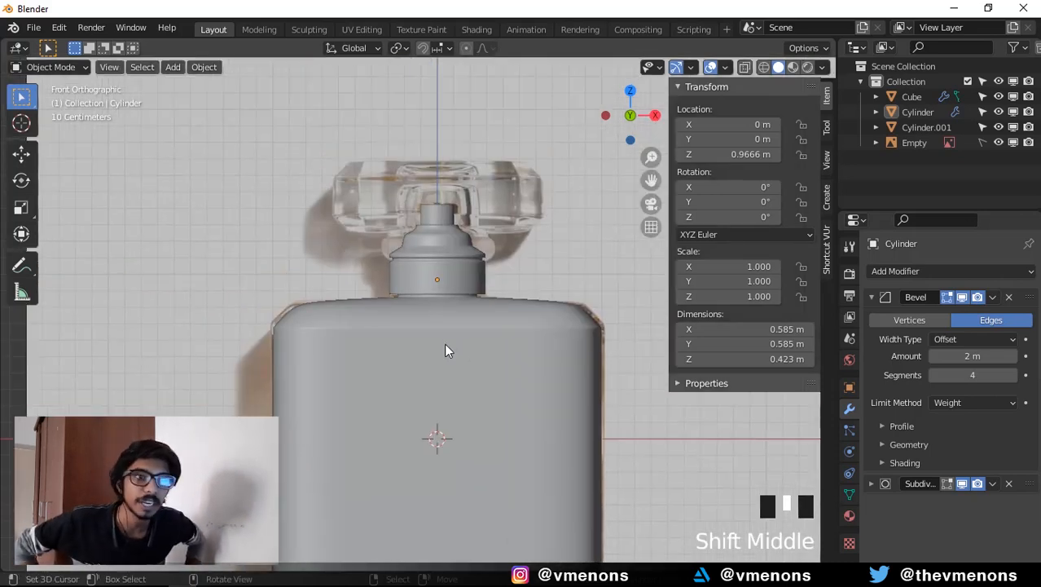